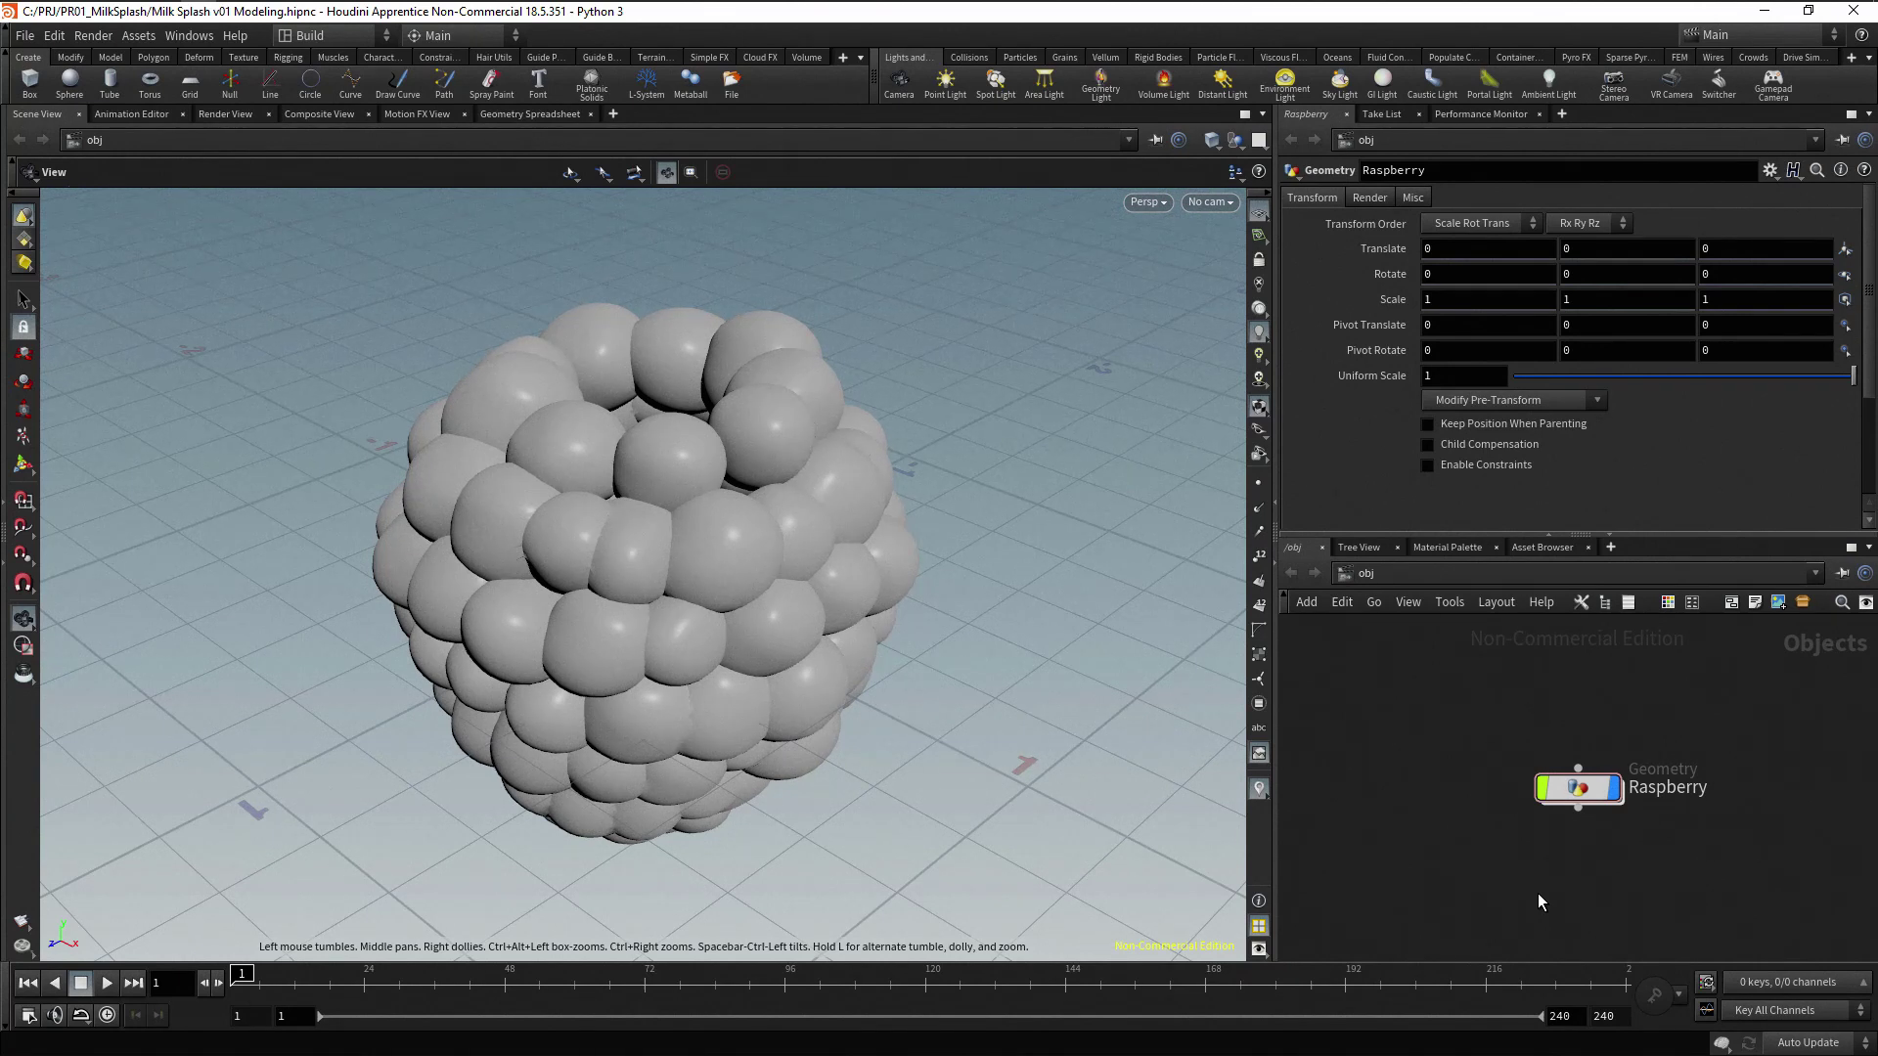
Add a new Geometry object below the Raspberry node and rename it Emitter
key("Tab")
type("geo")
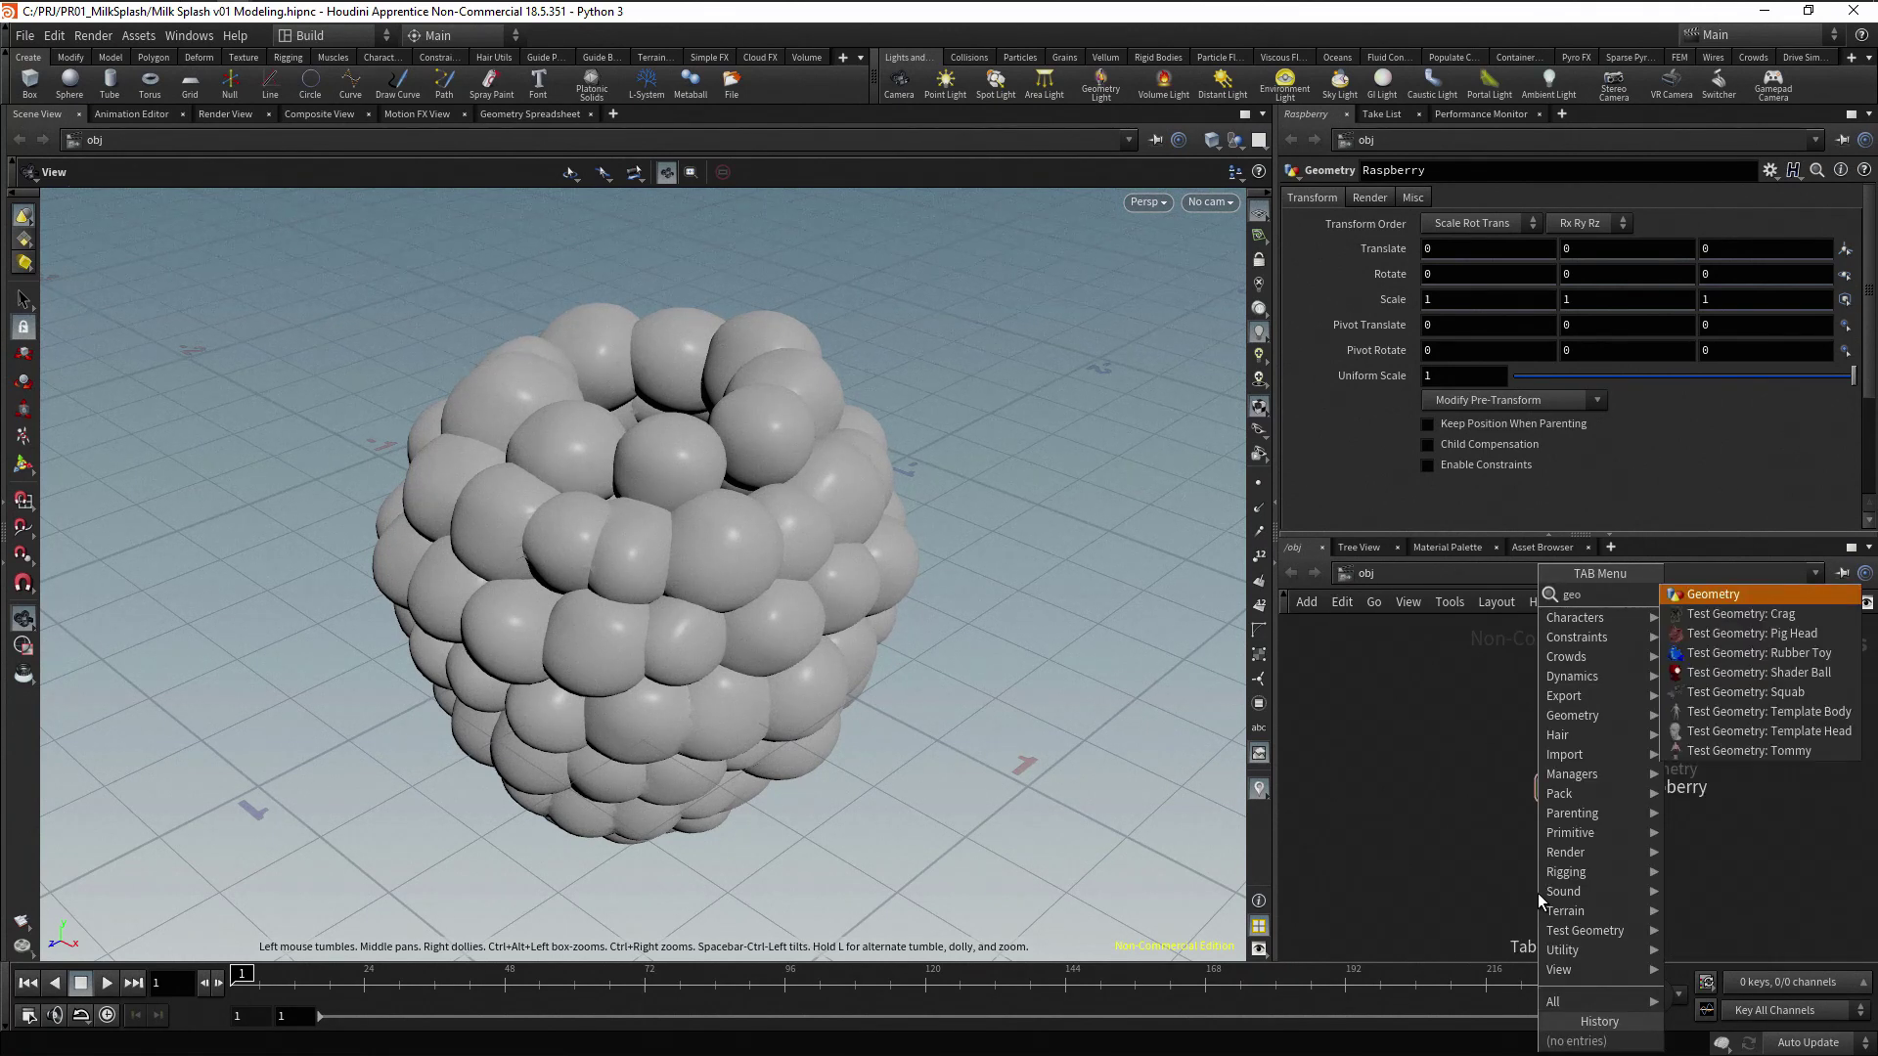
key("Return")
left_click(1570, 886)
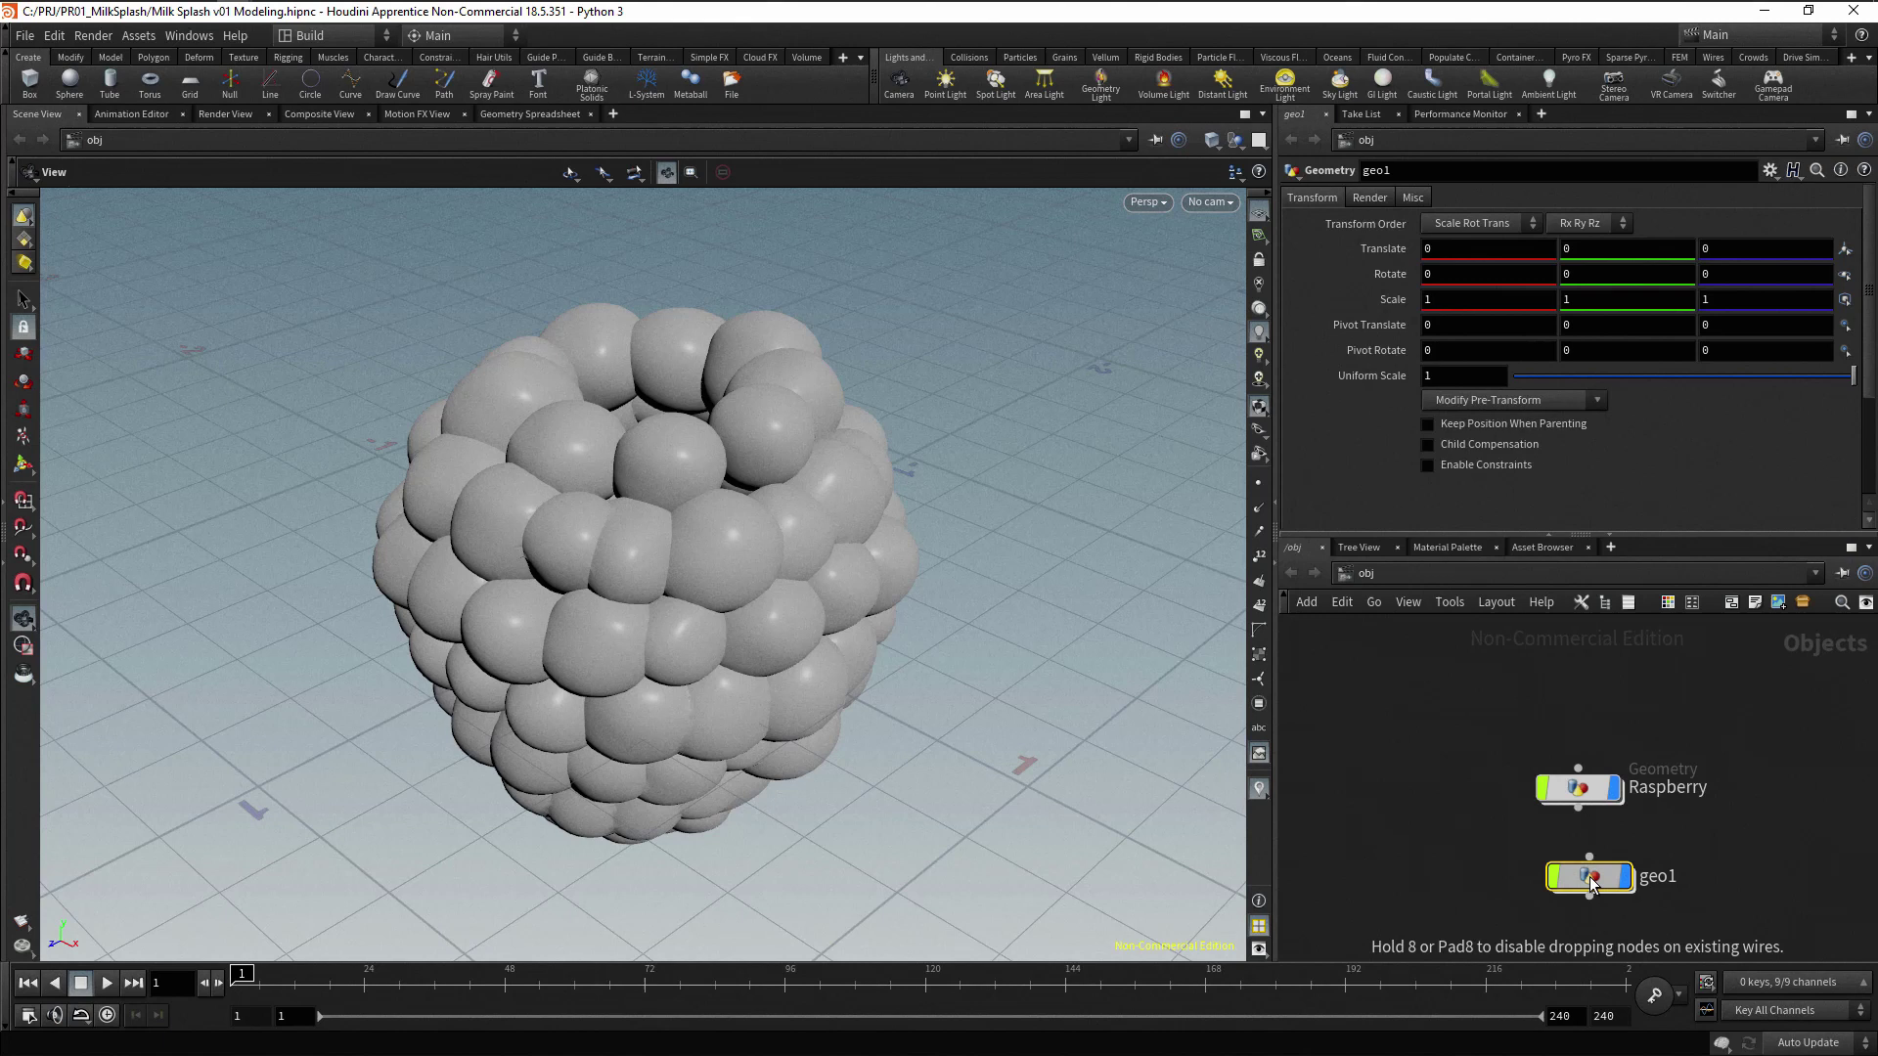
double_click(1651, 832)
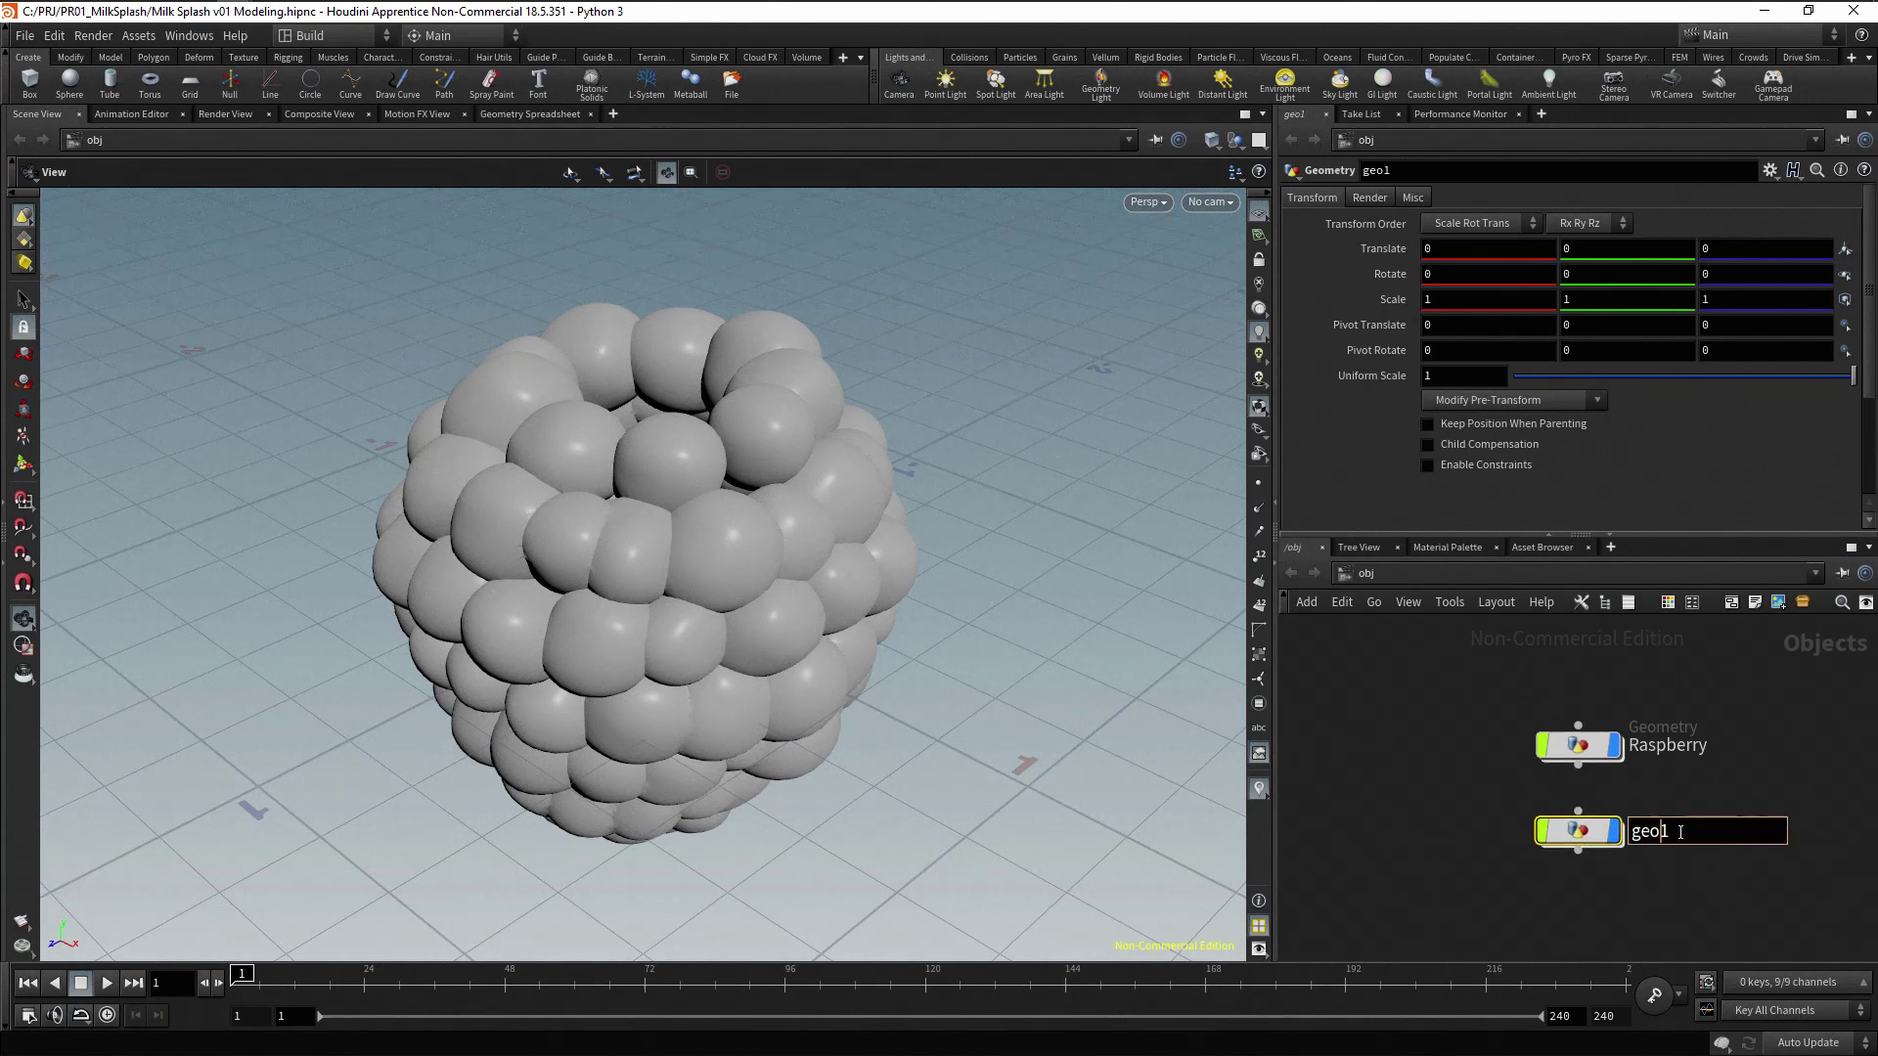
type("Emitter")
key("Return")
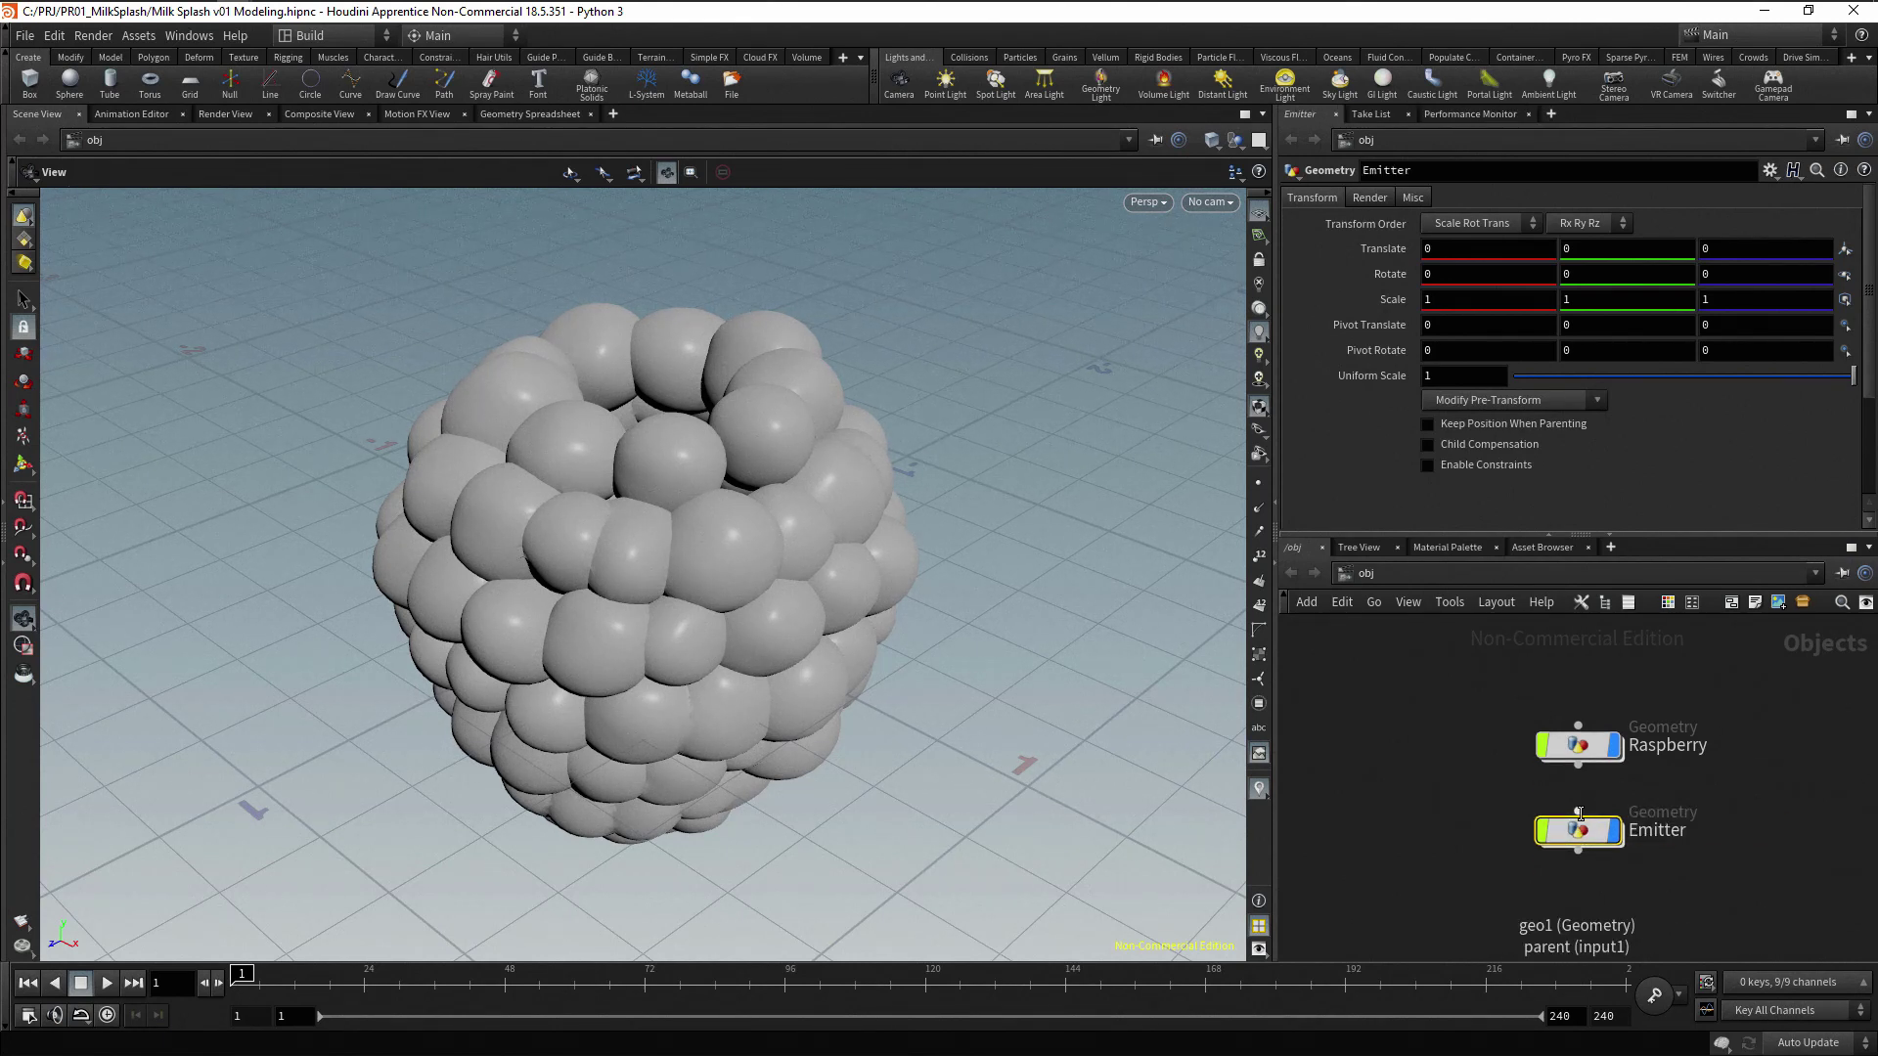
left_click(1677, 866)
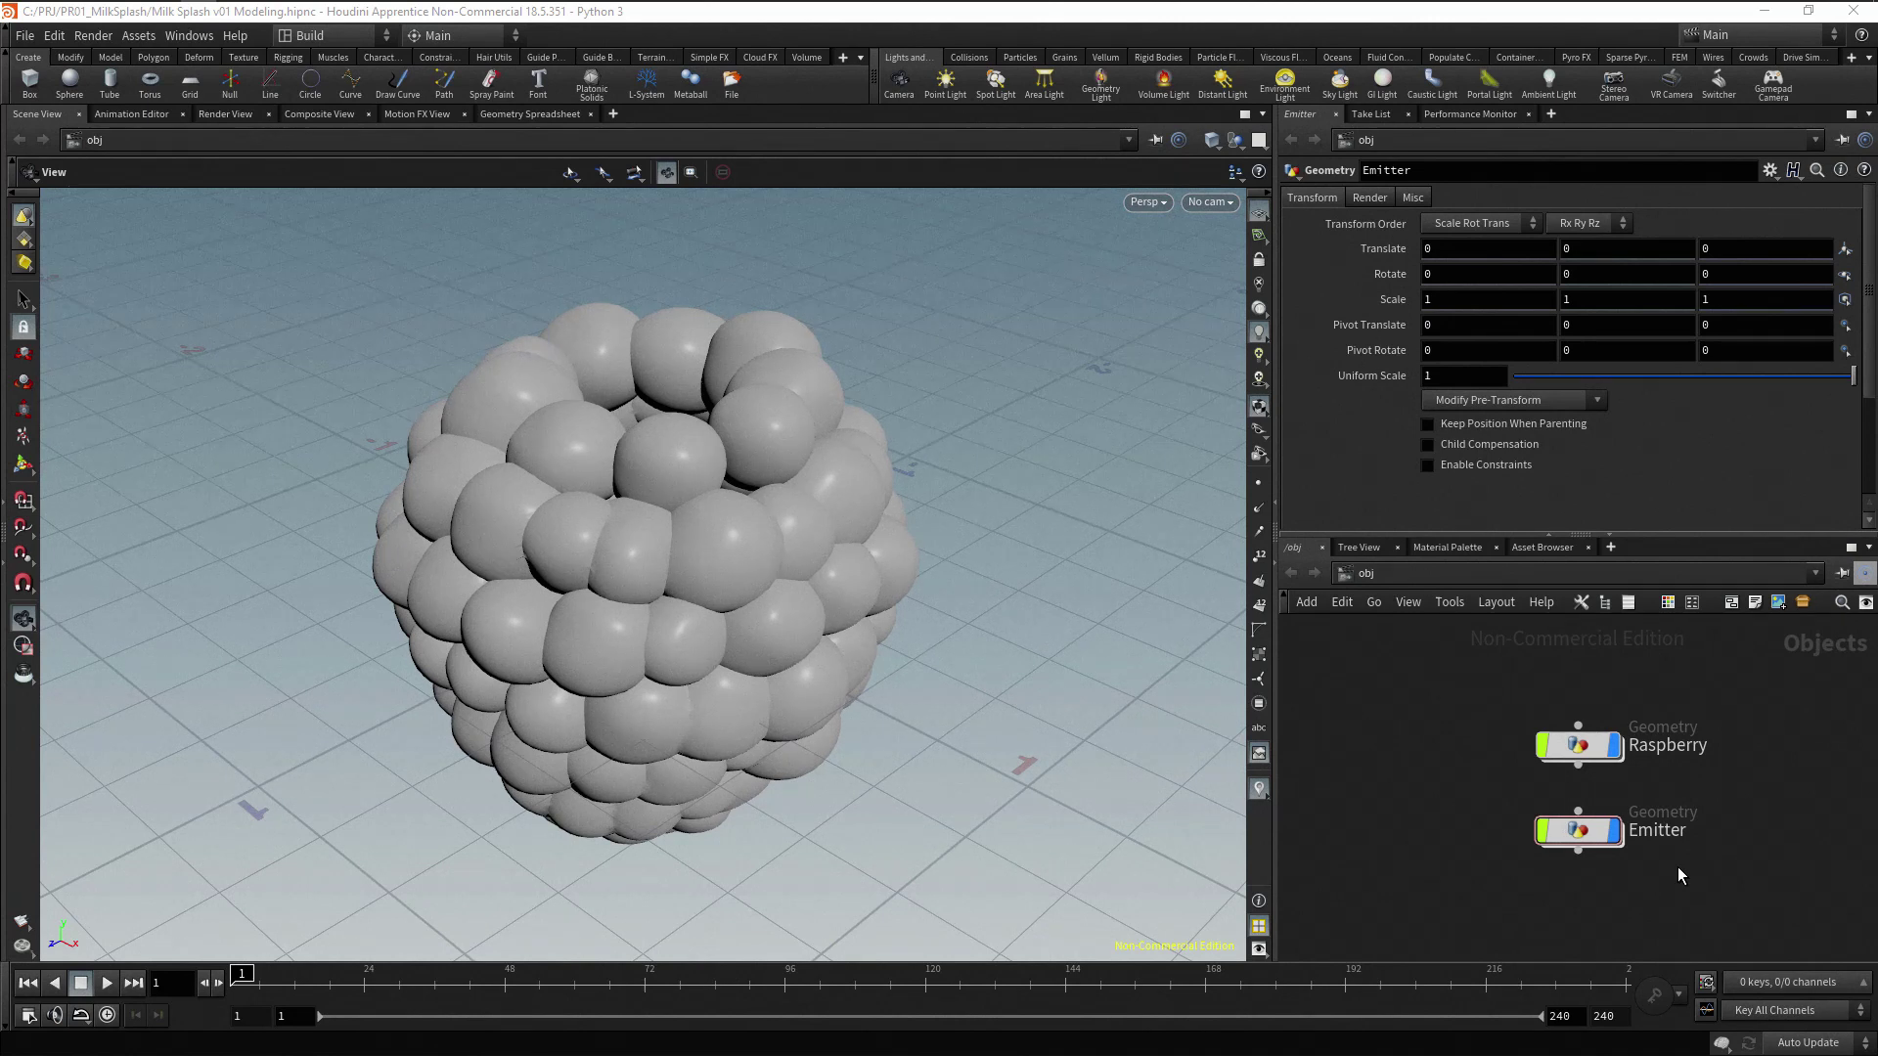
Go inside the Emitter object and add a Circle node, placing it near the top of the network
double_click(1599, 824)
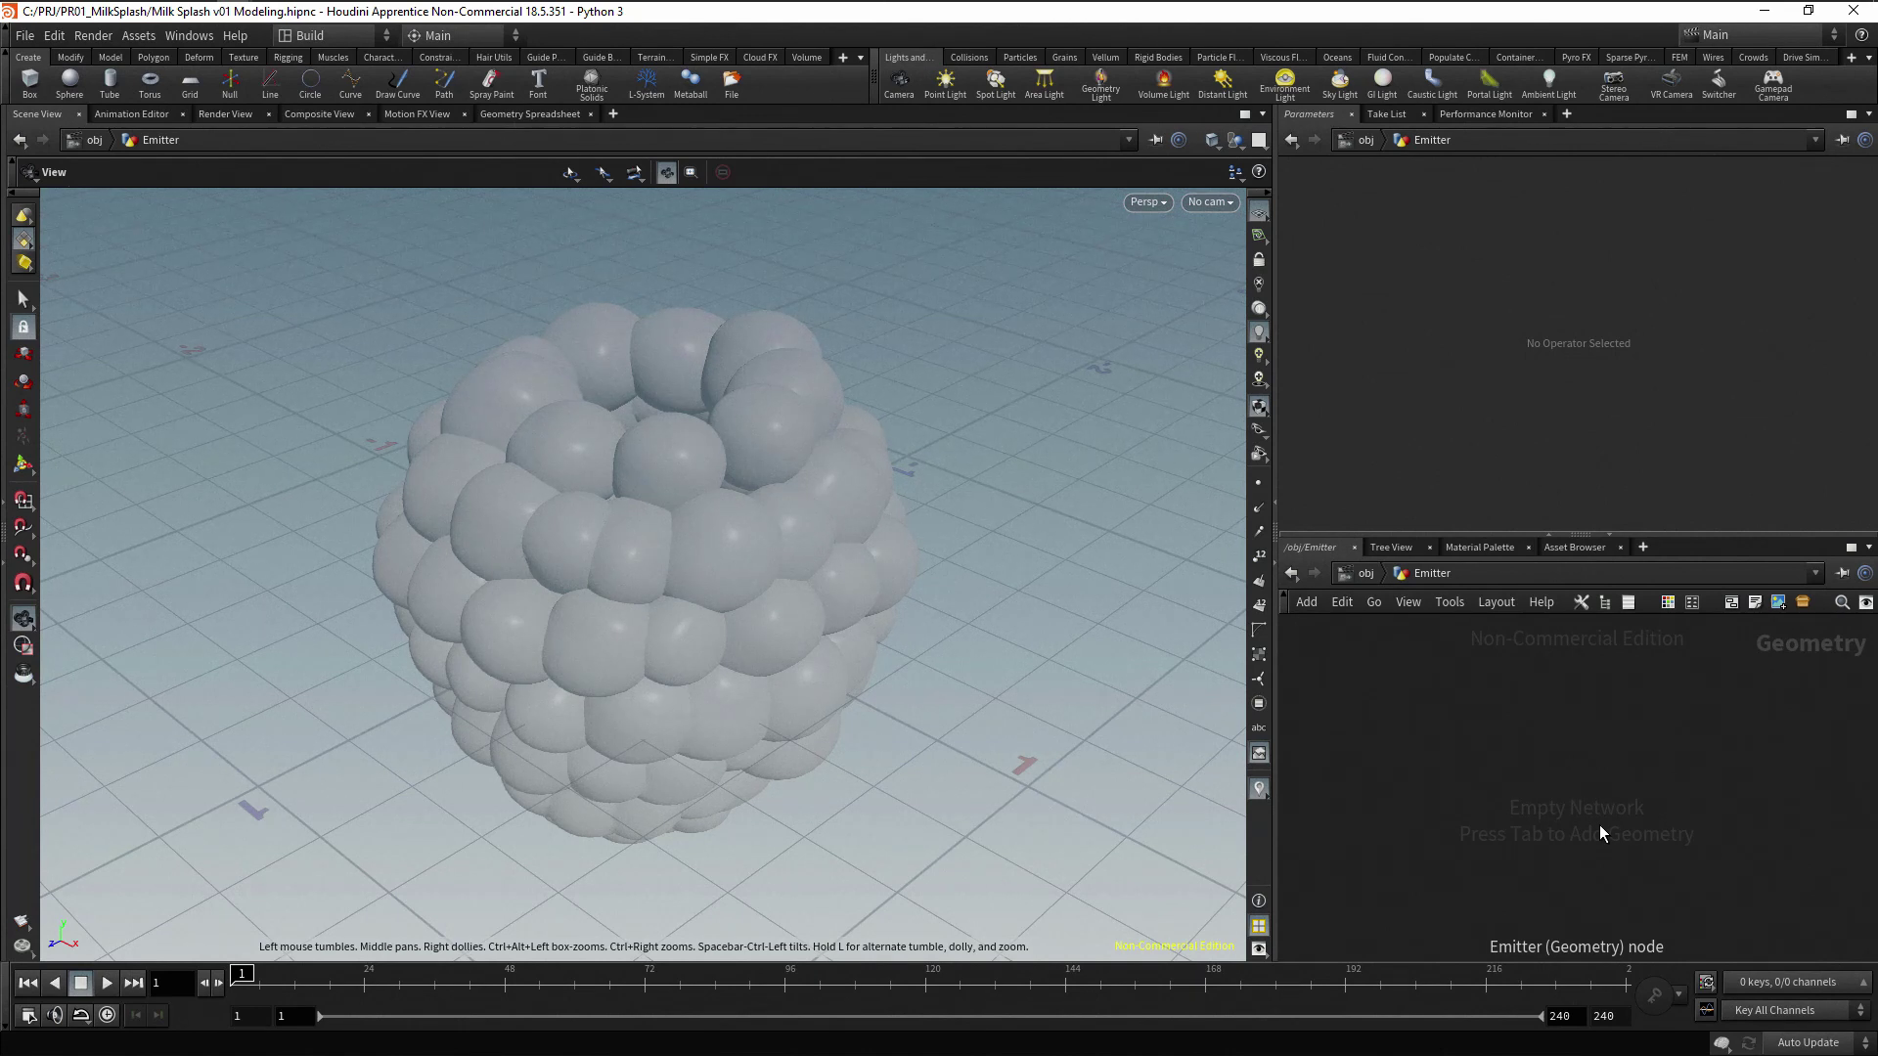
key("Tab")
type("cir")
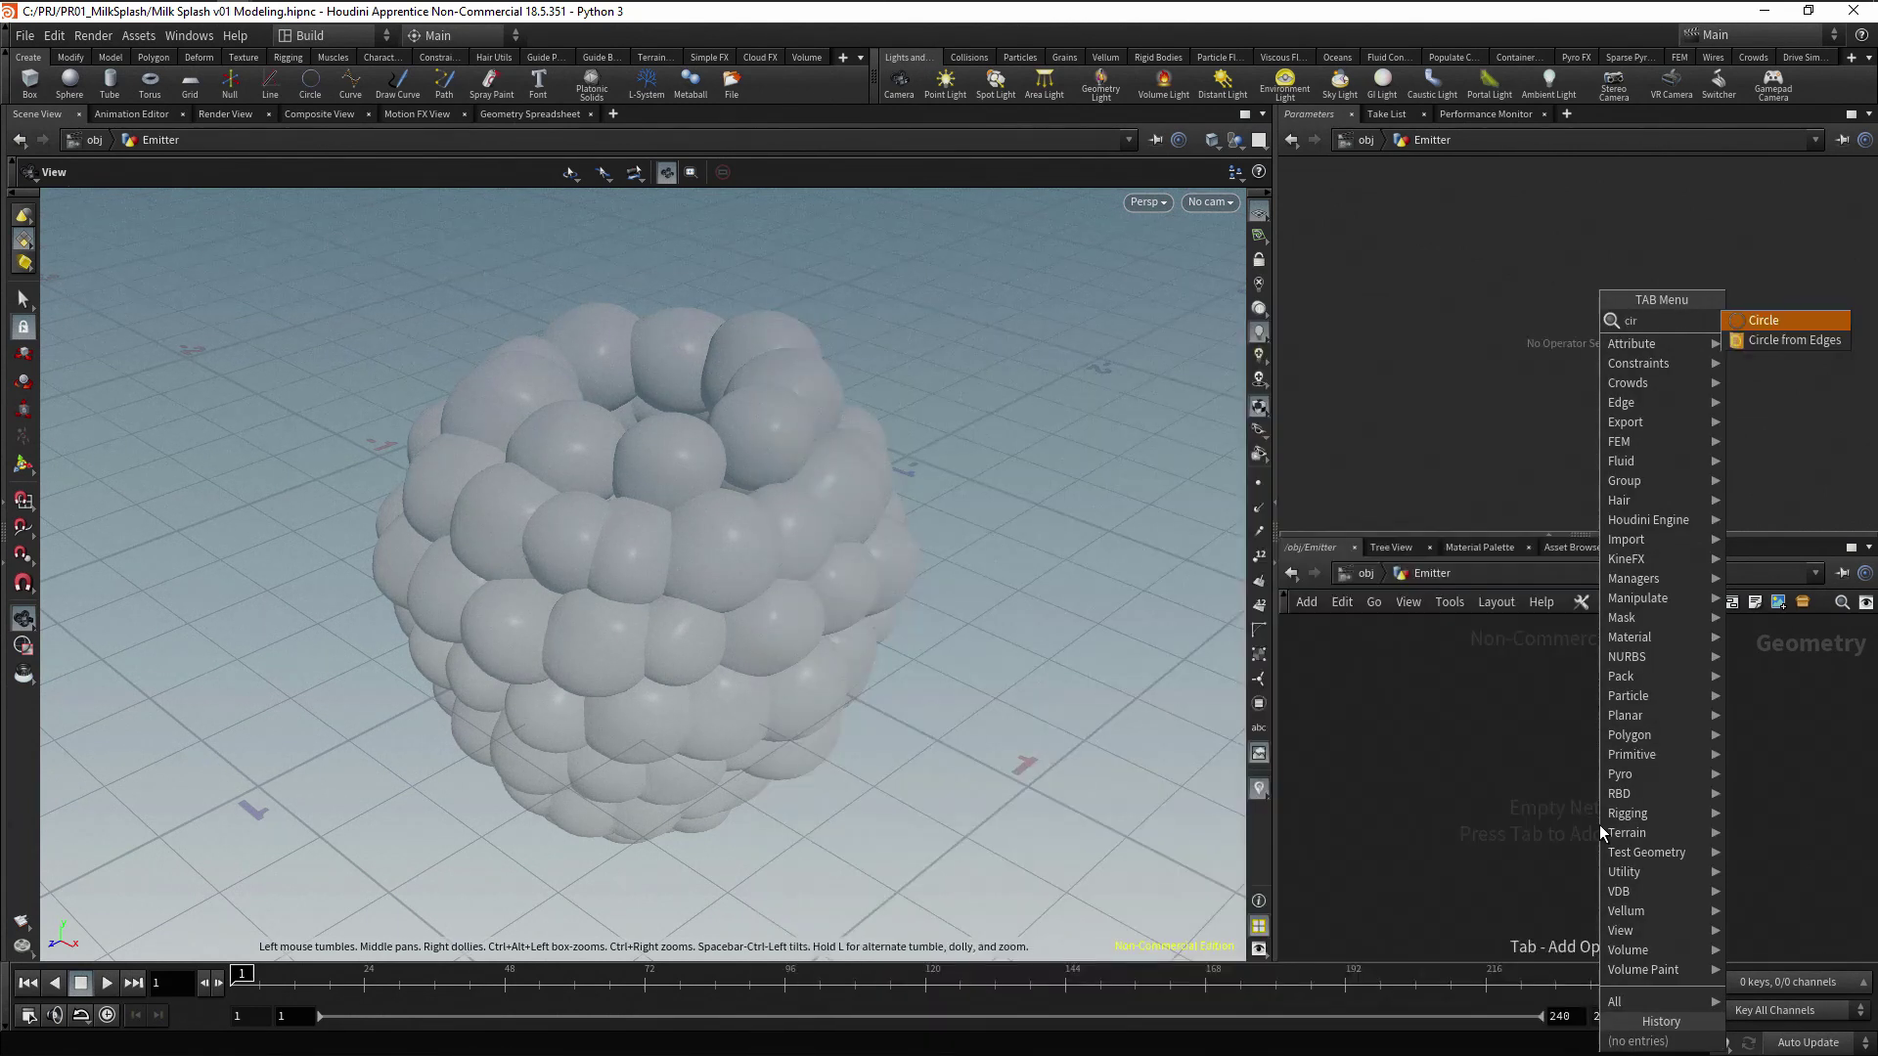
key("Return")
left_click(1599, 824)
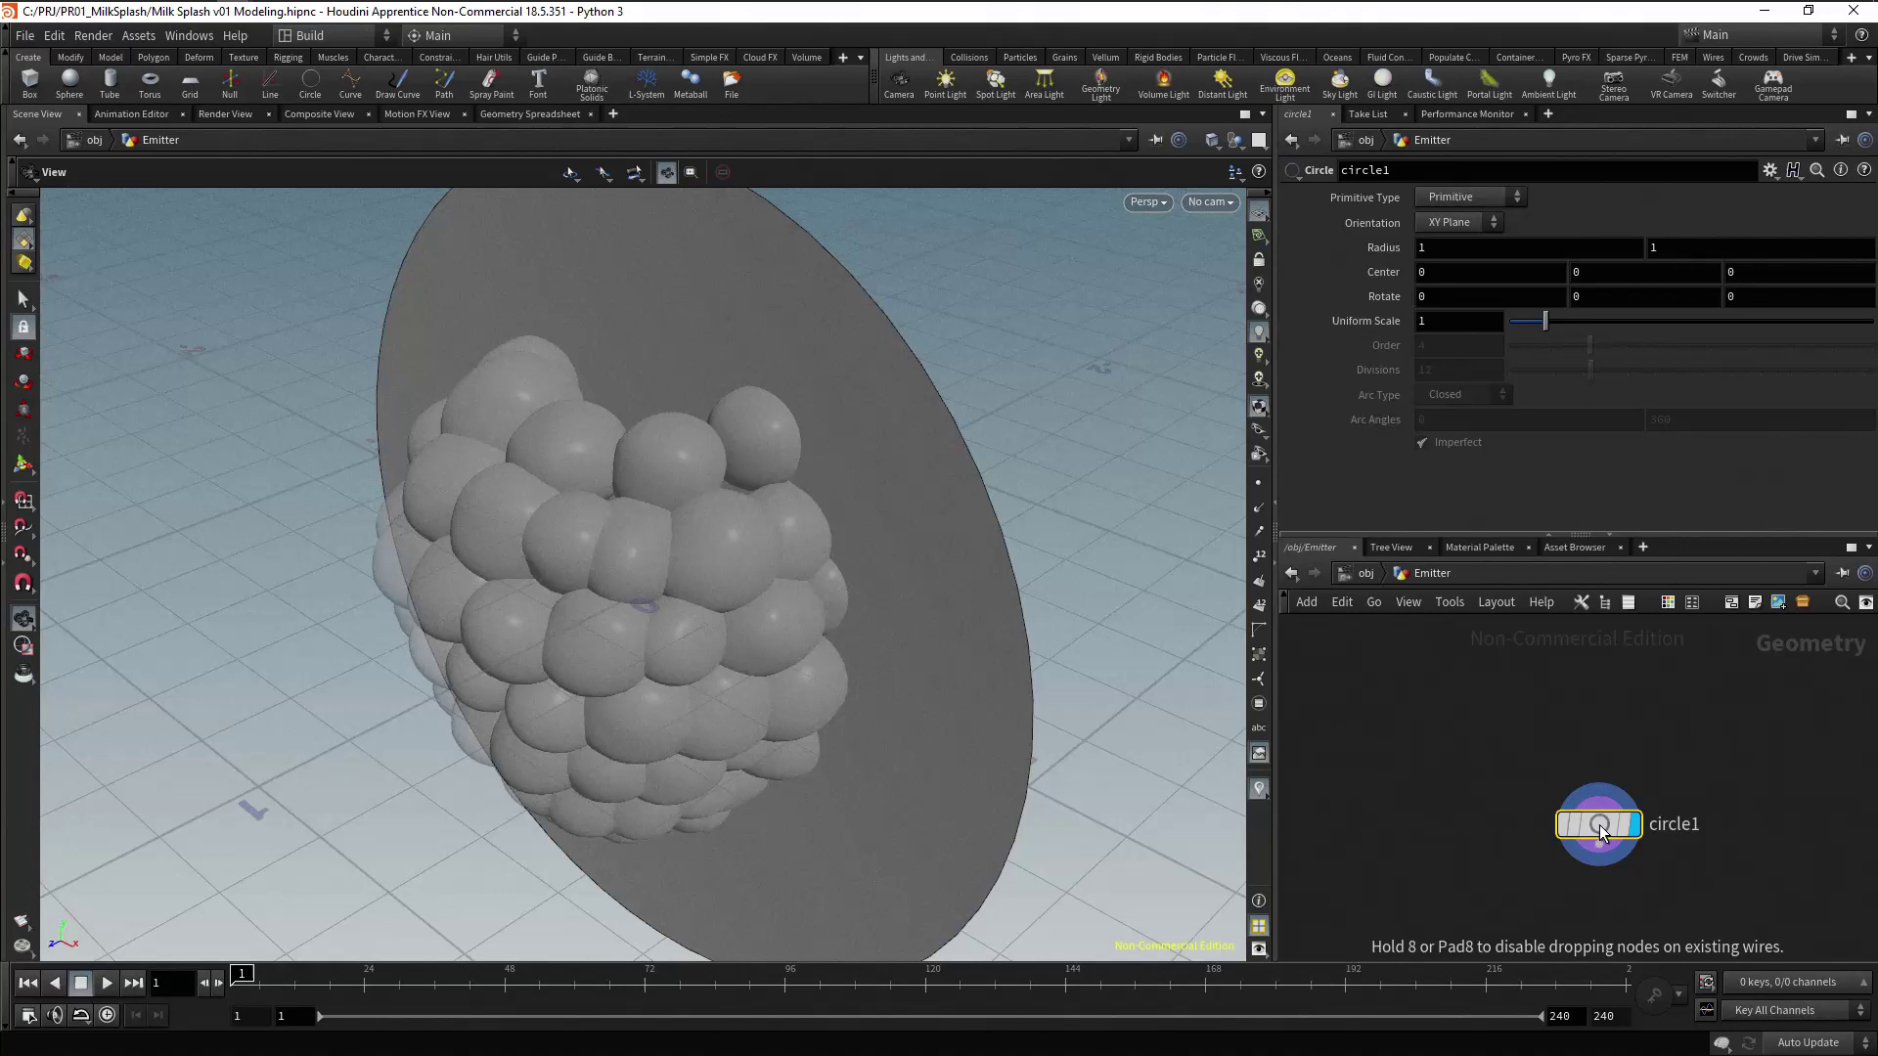
left_click_drag(1601, 831, 1589, 719)
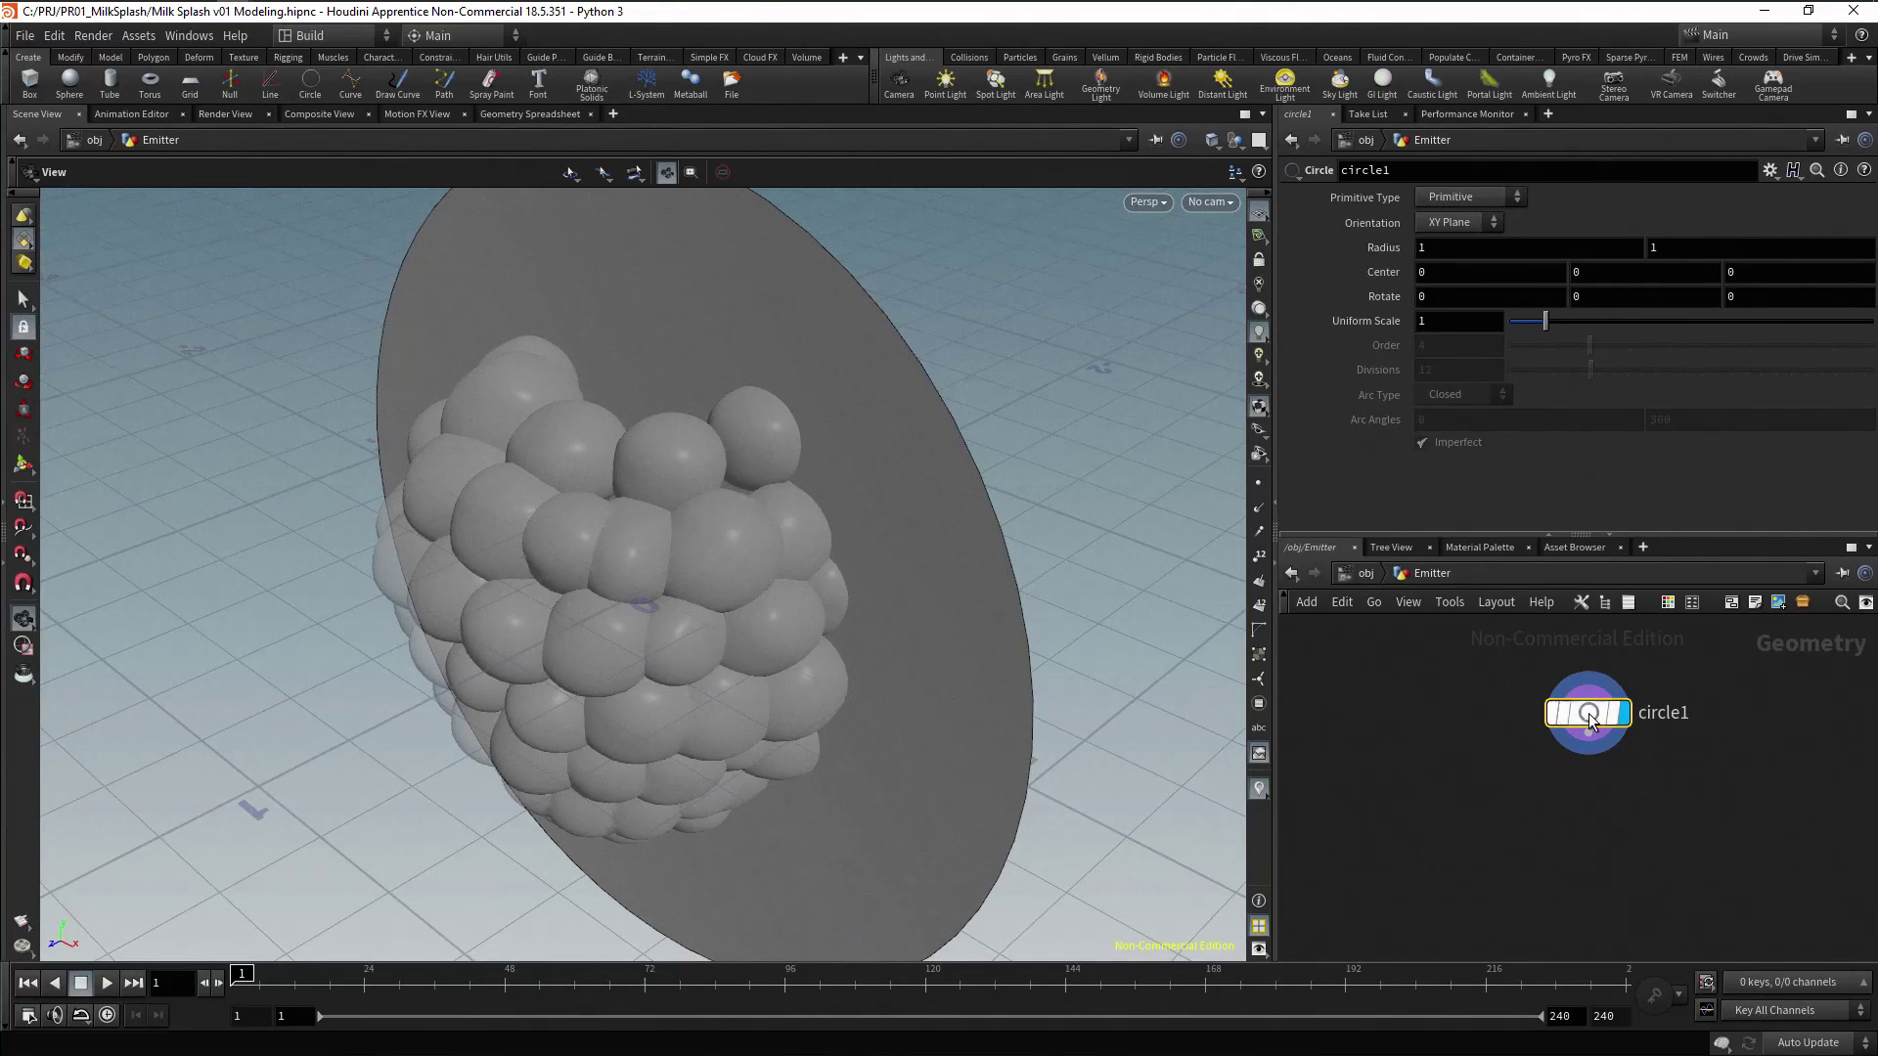
Set the circle's primitive type to Polygon and its radius to 2.5 by 0.6
left_click(1511, 199)
left_click(1461, 236)
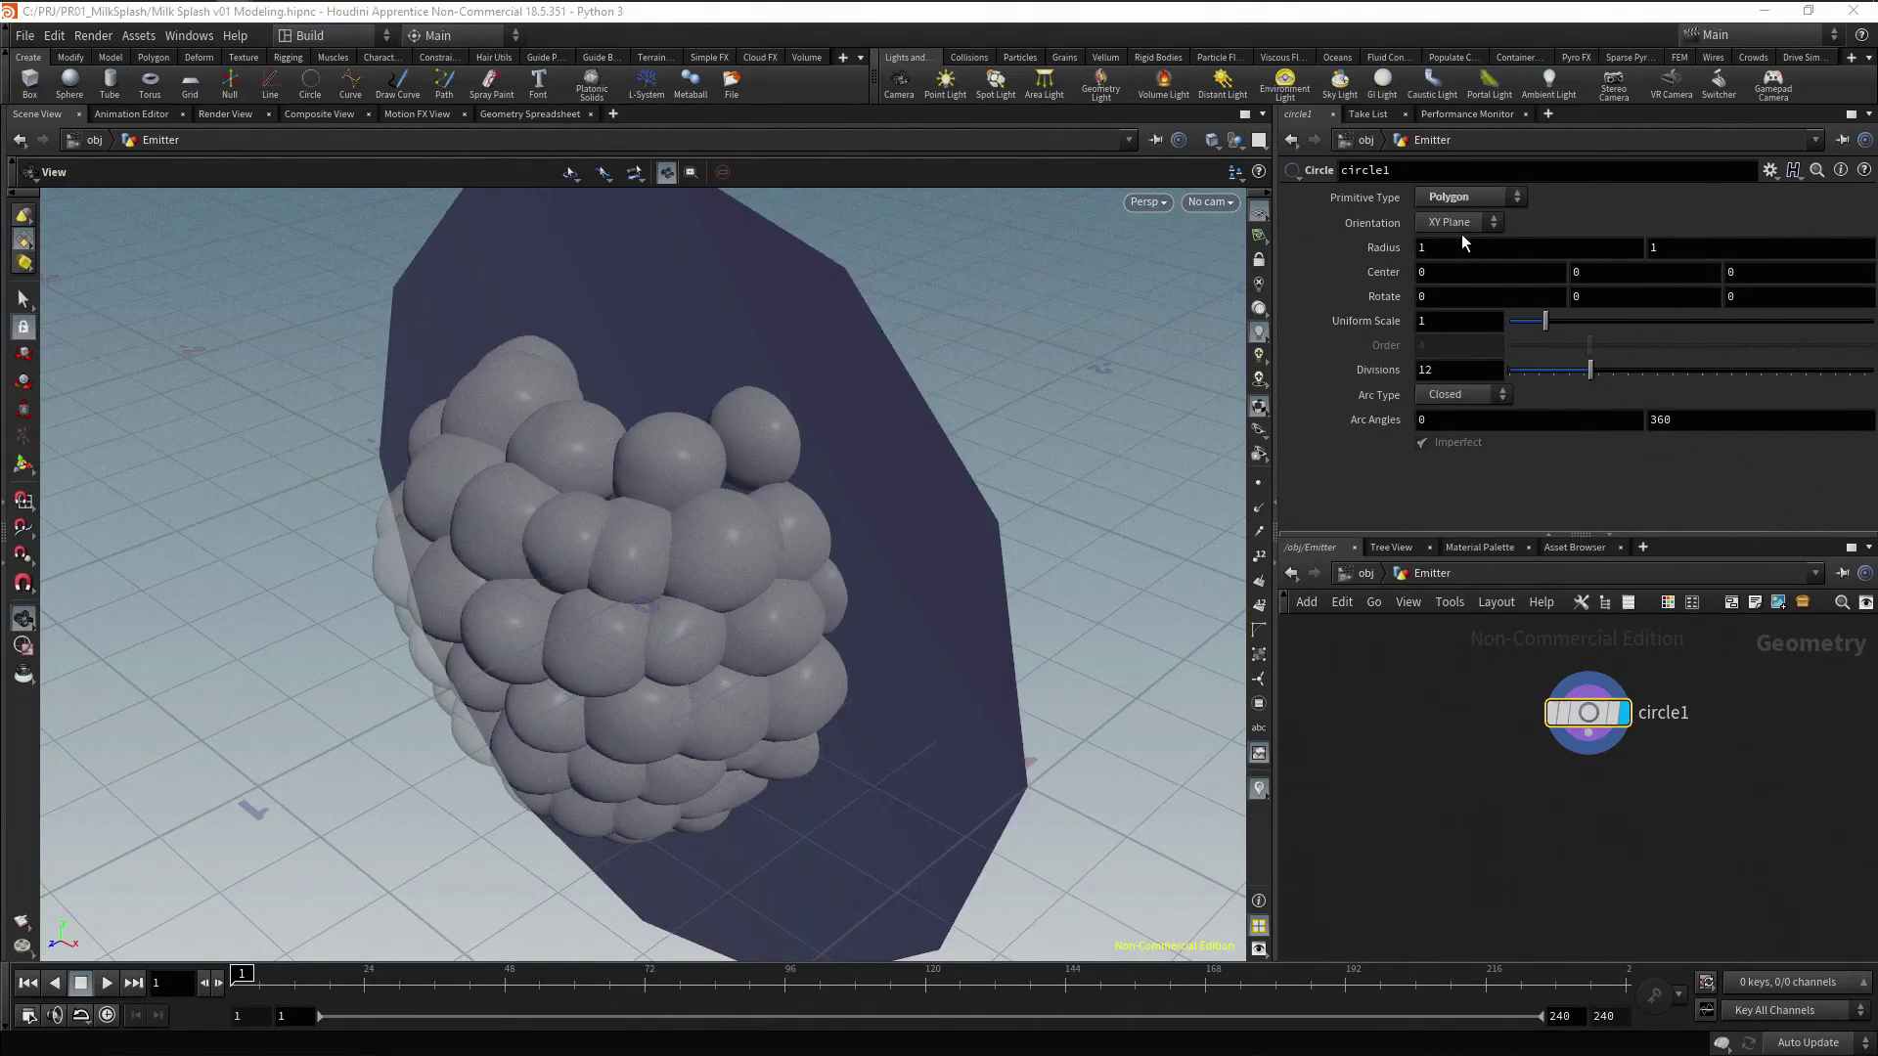
left_click(1447, 248)
type("2")
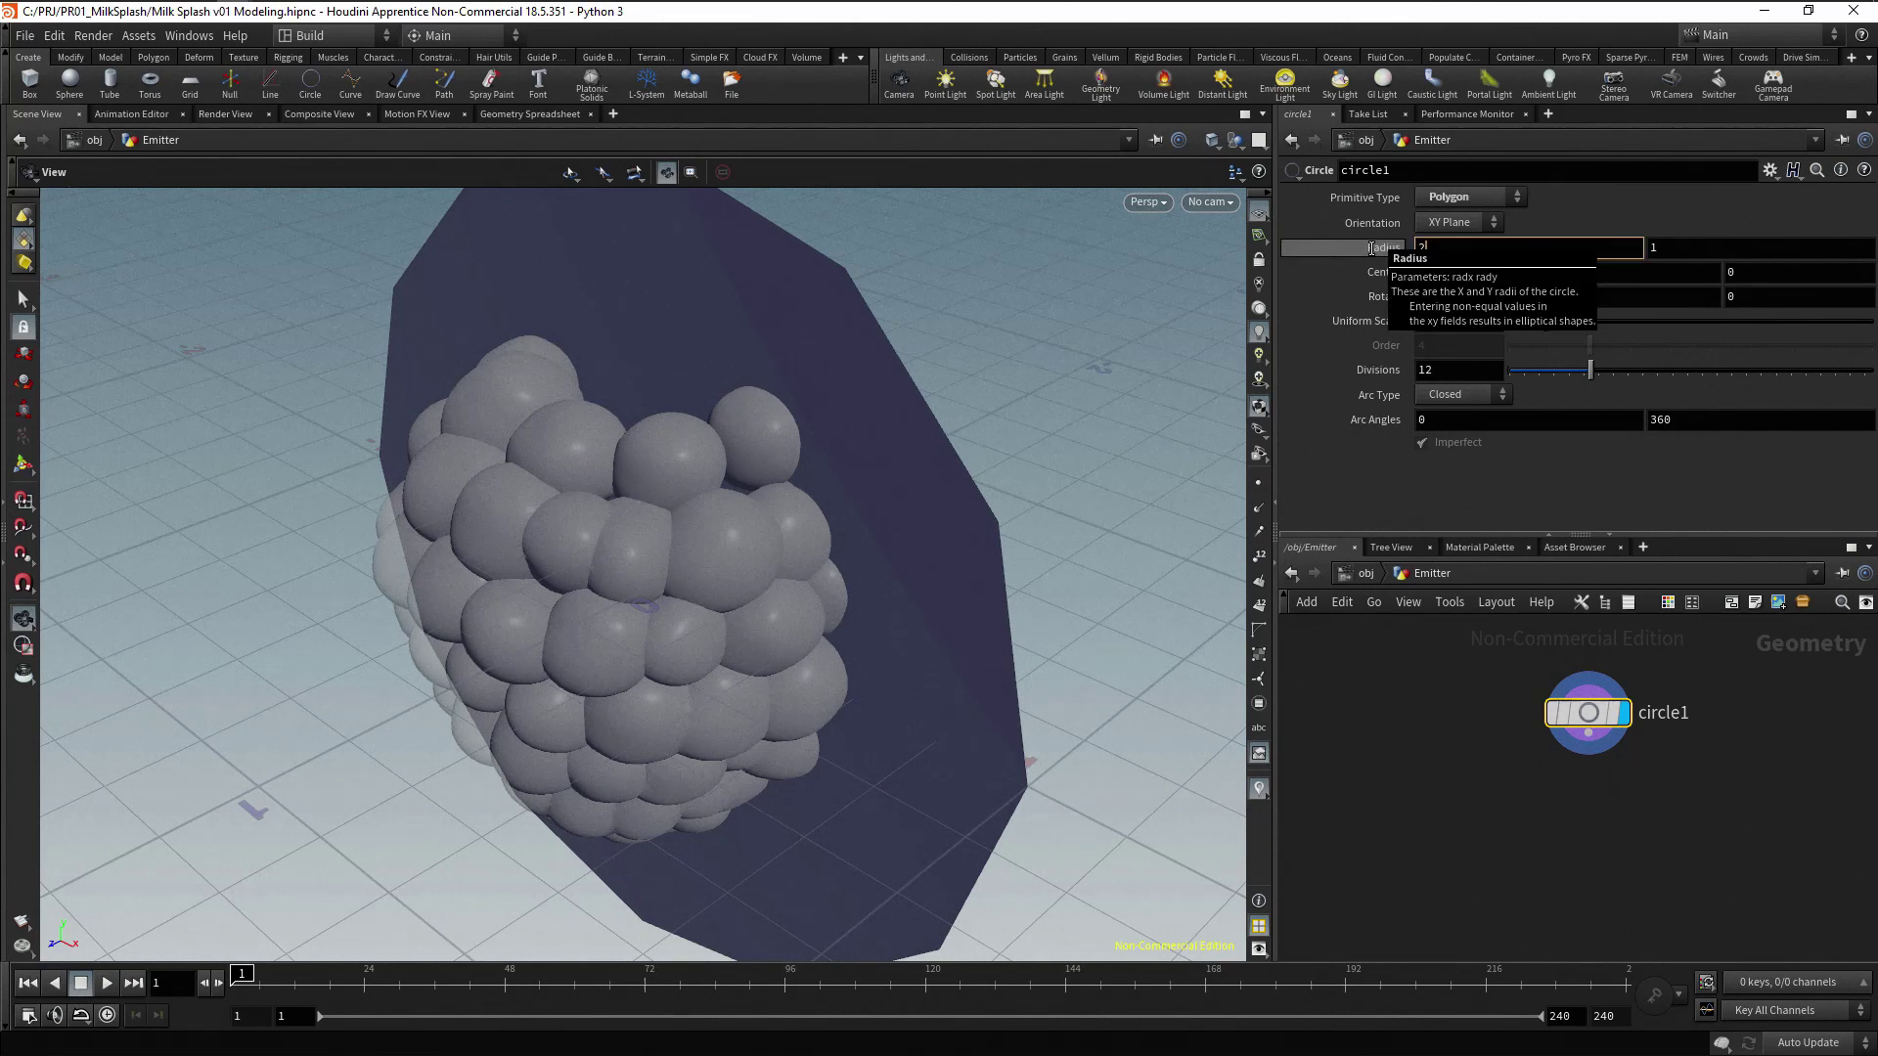
type(".5")
key("Tab")
type("0.6")
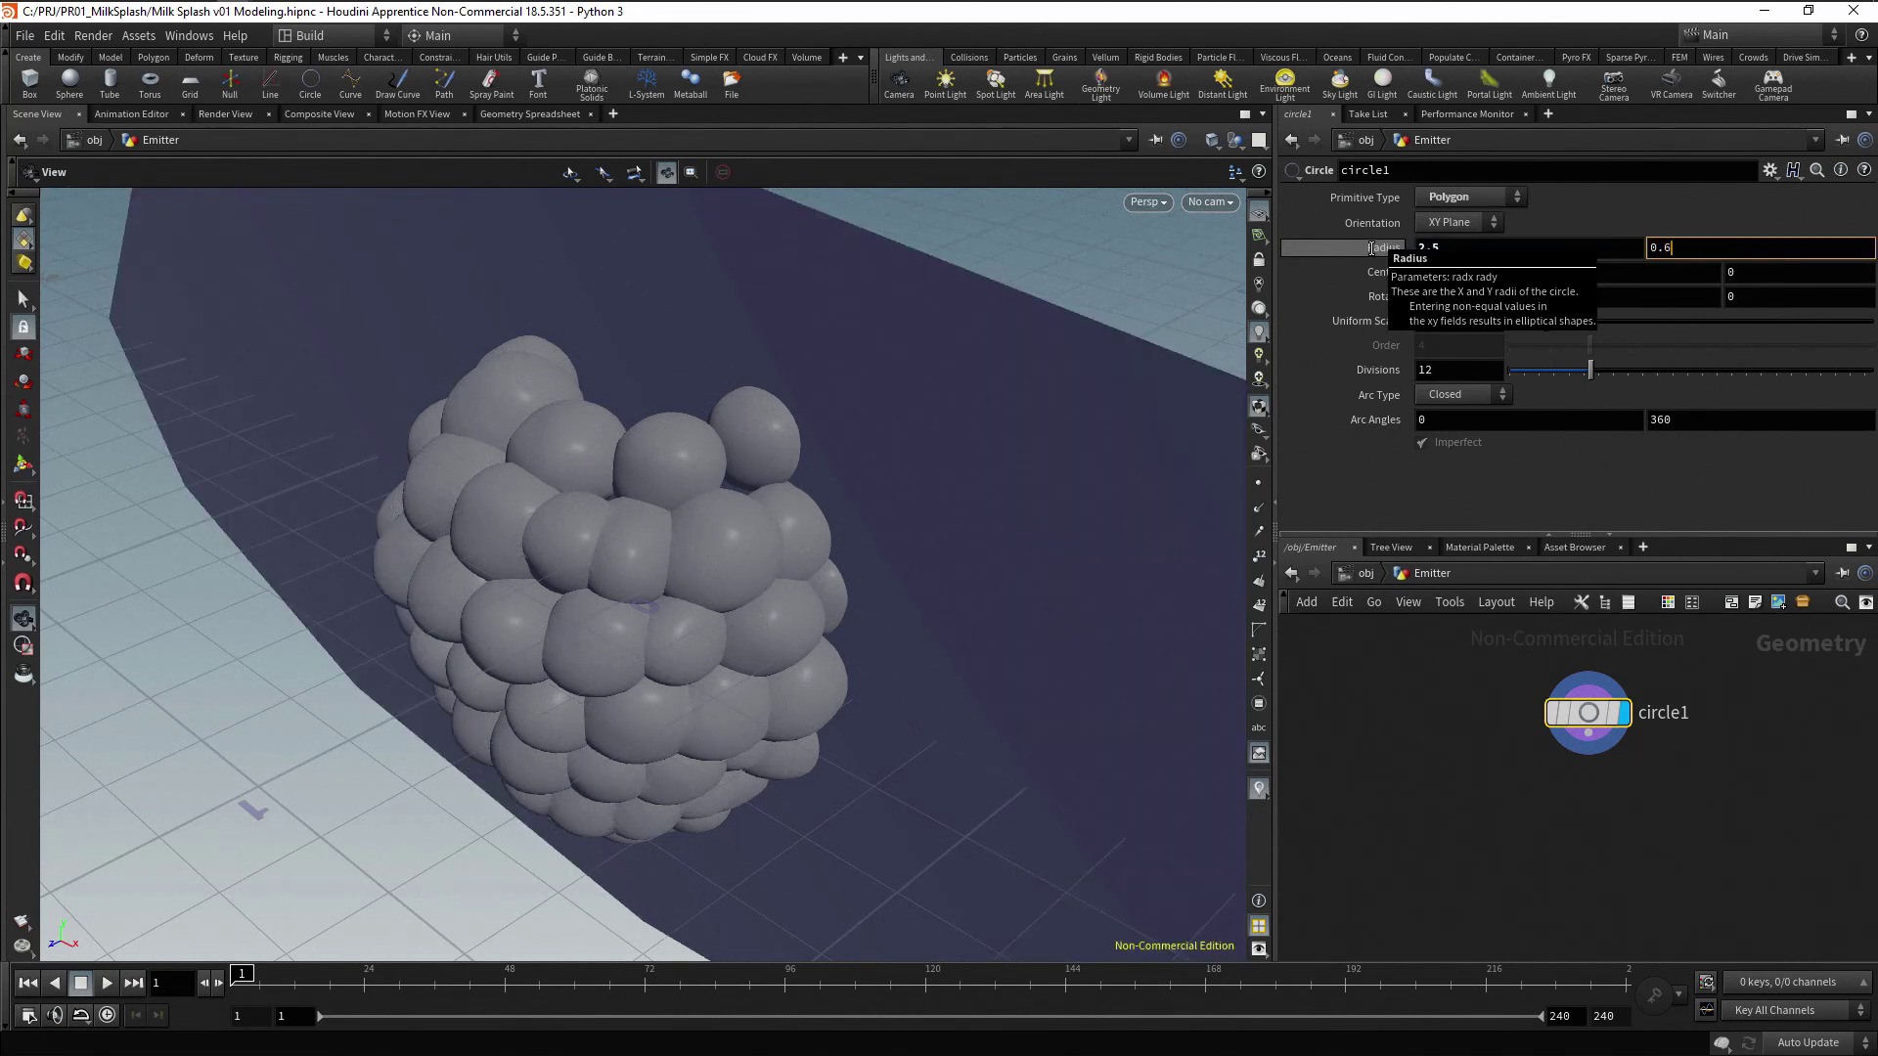
key("Return")
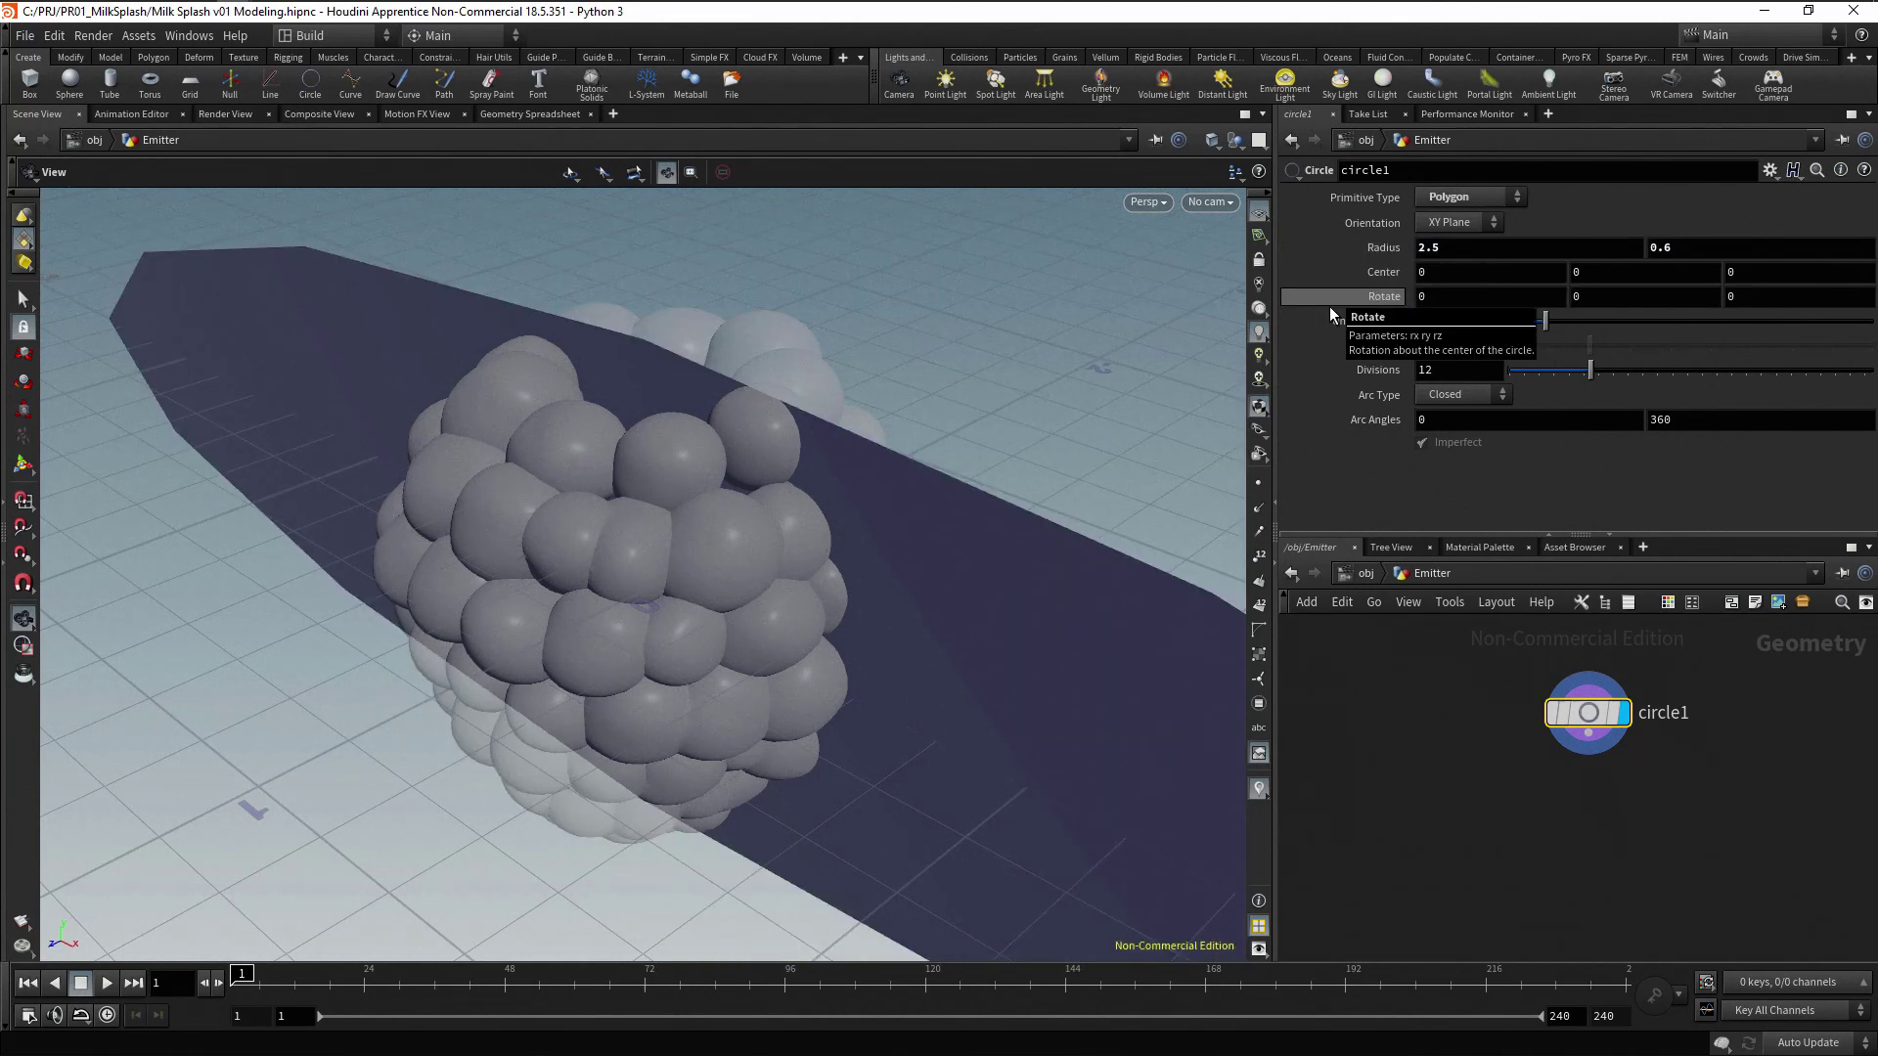
Set the circle's divisions to 24
left_click(1458, 370)
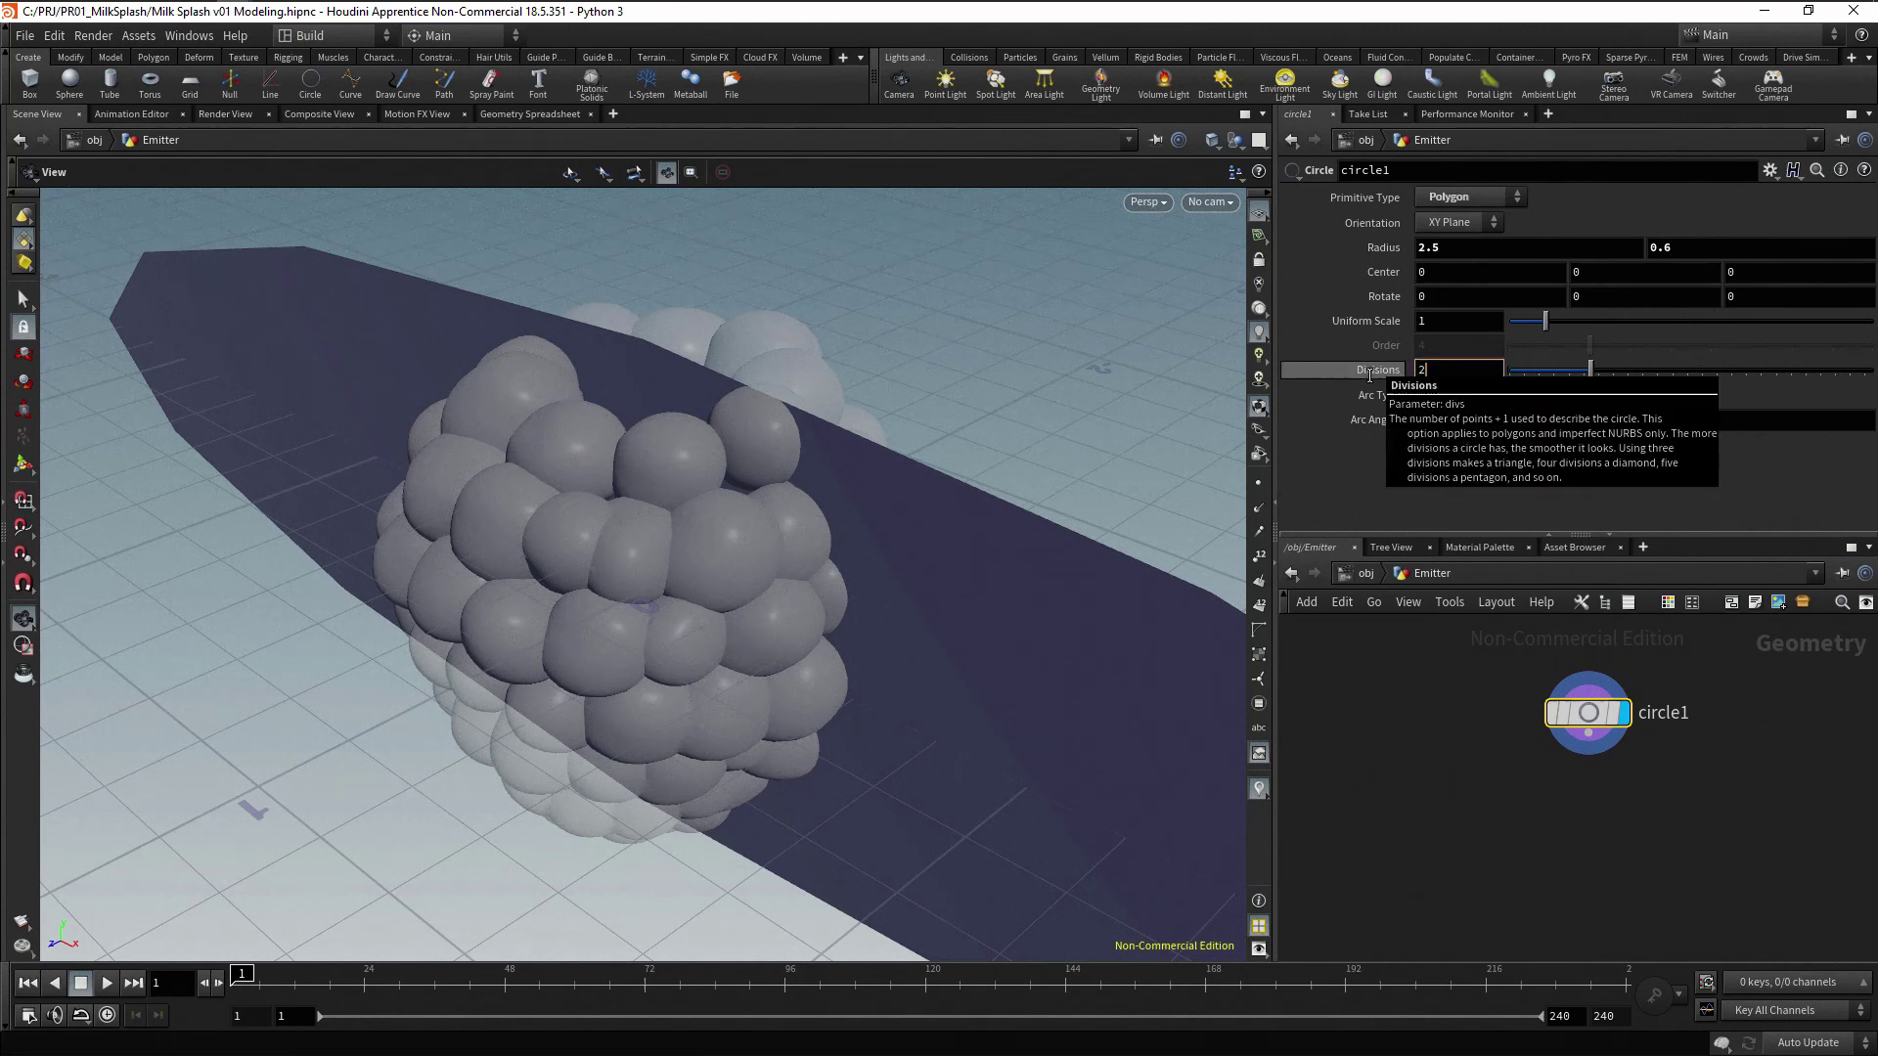
type("24")
key("Return")
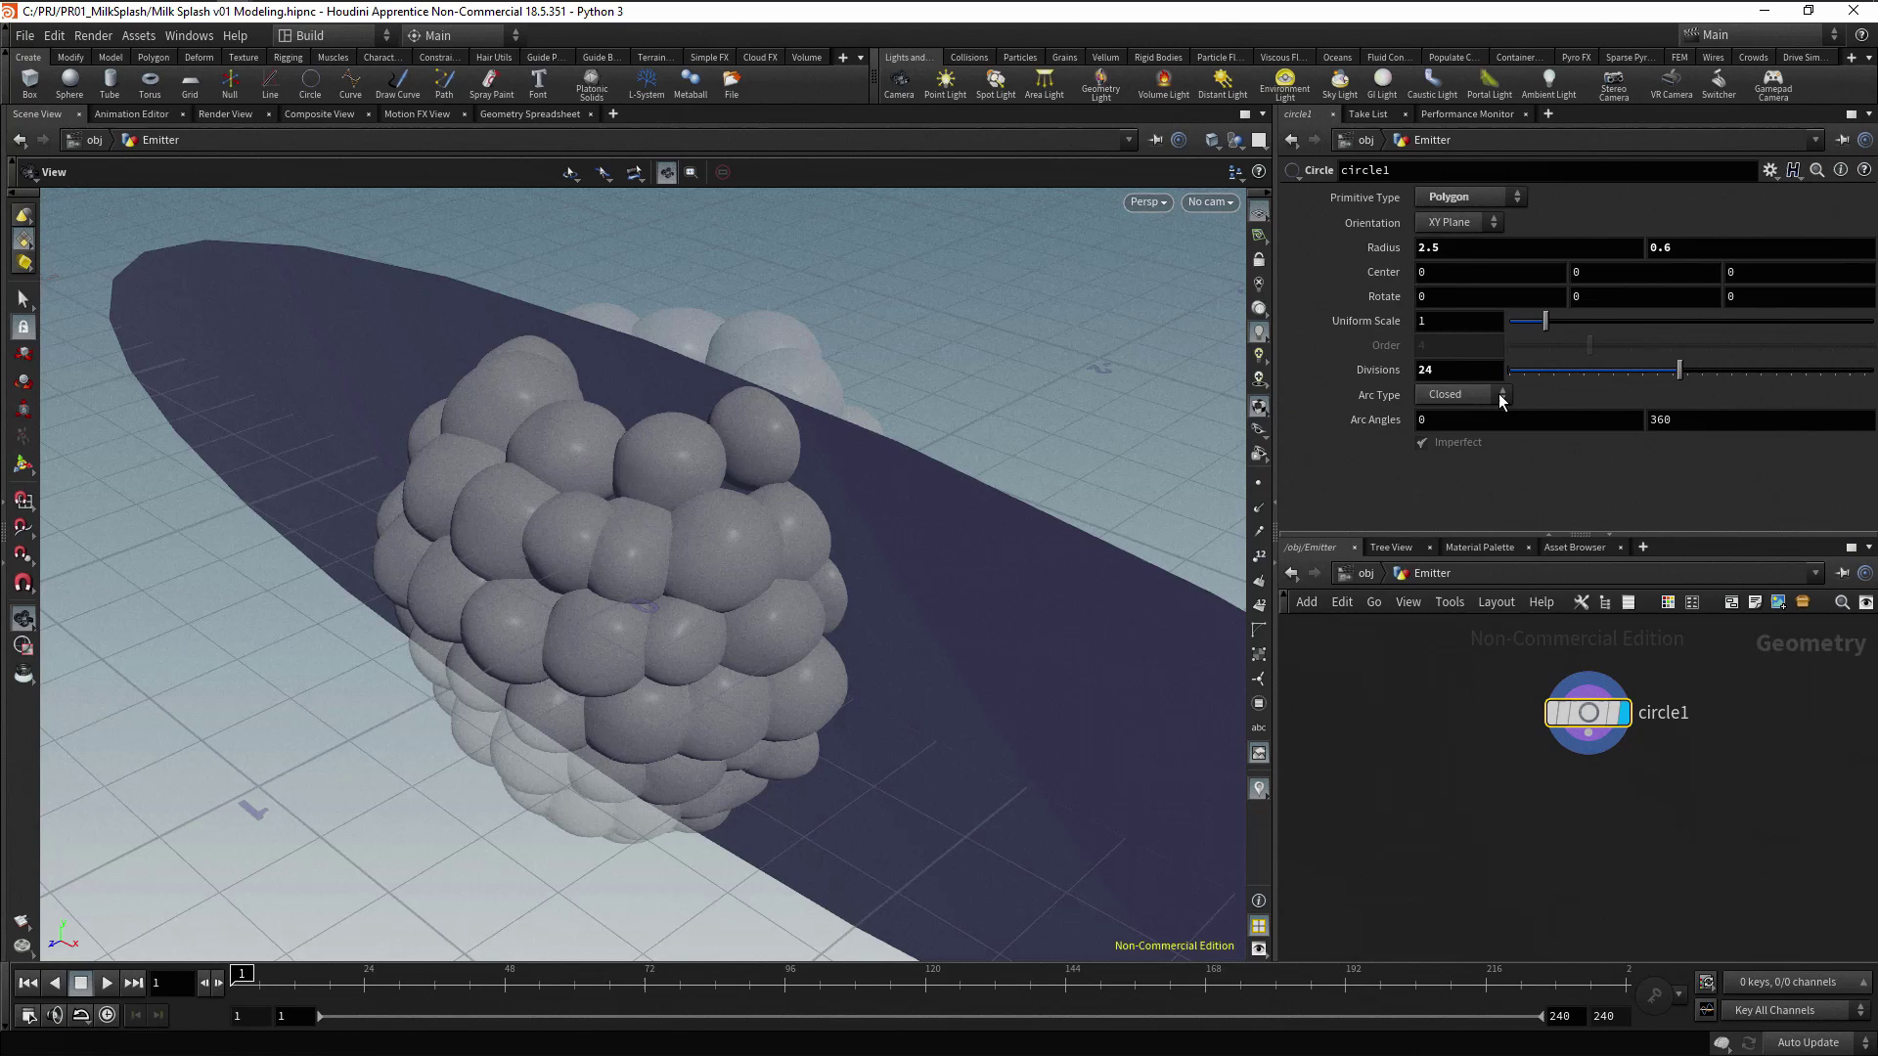
Change the circle's arc type to Open Arc and set the end arc angle to 180
left_click(1501, 397)
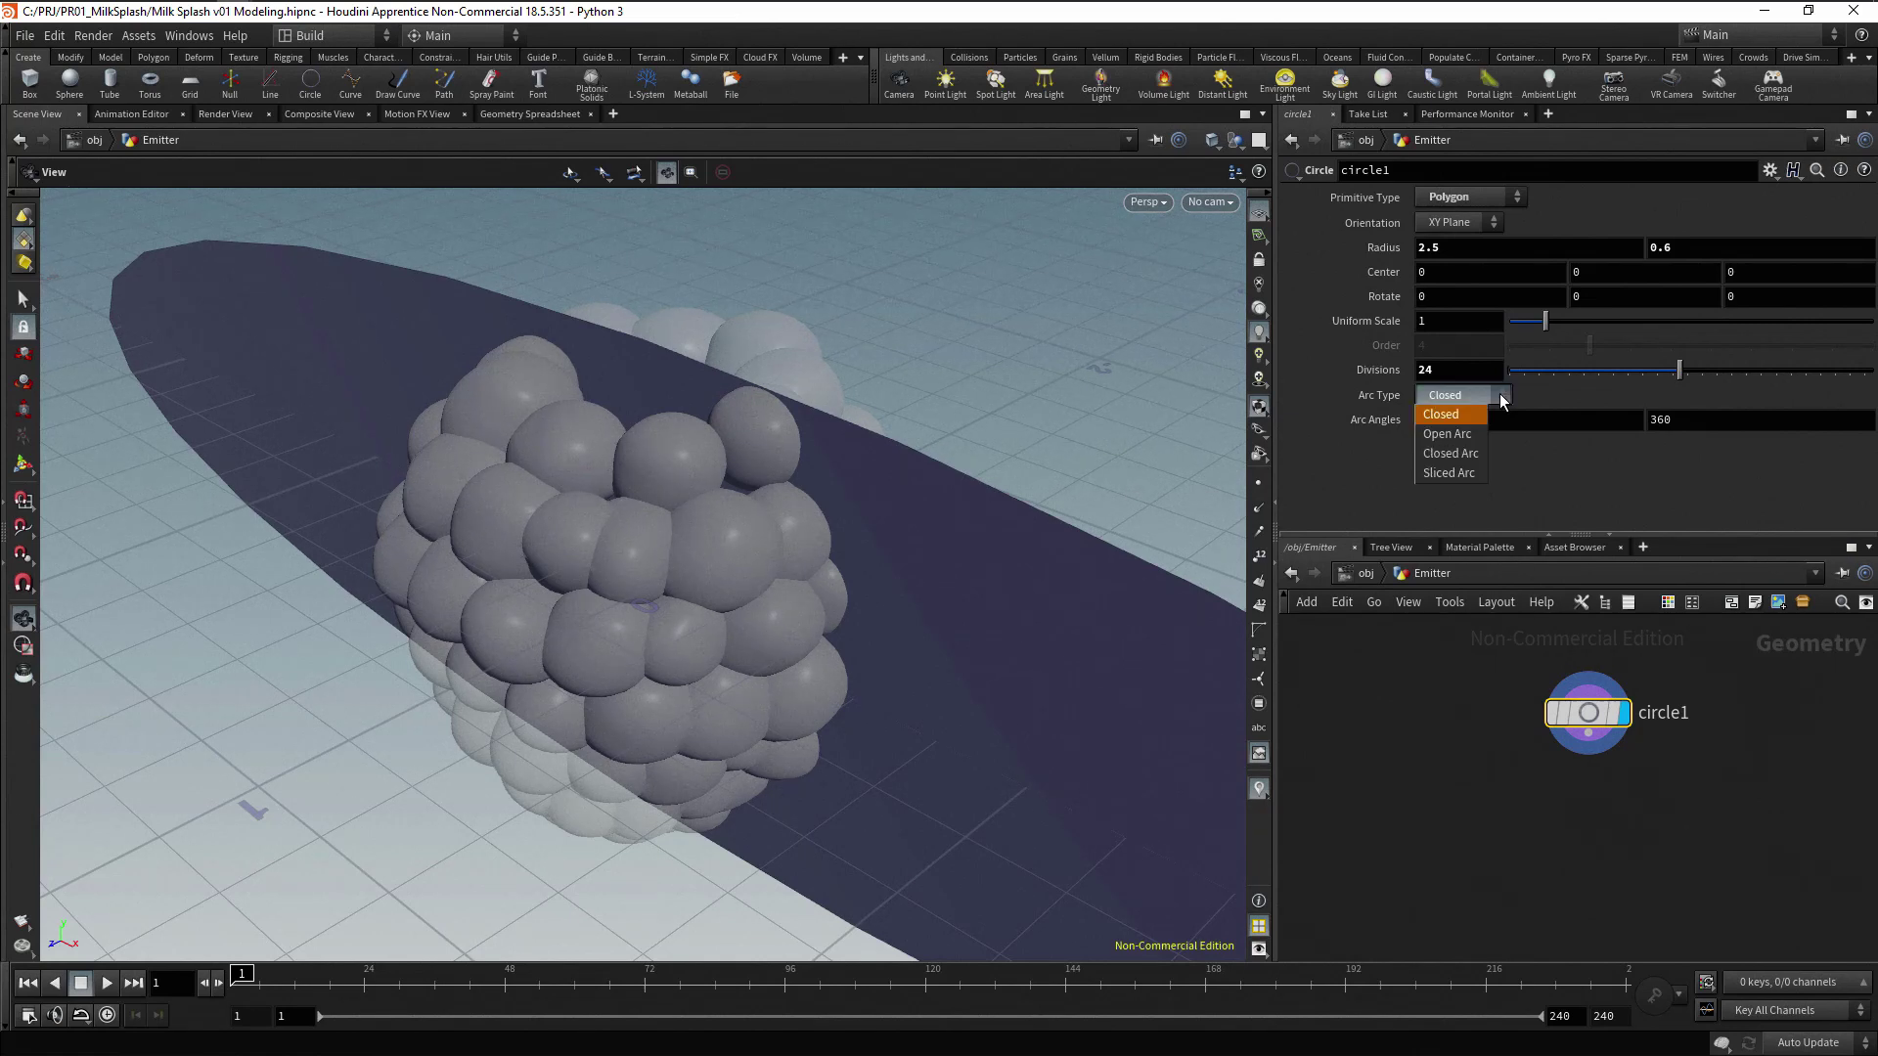
left_click(1471, 434)
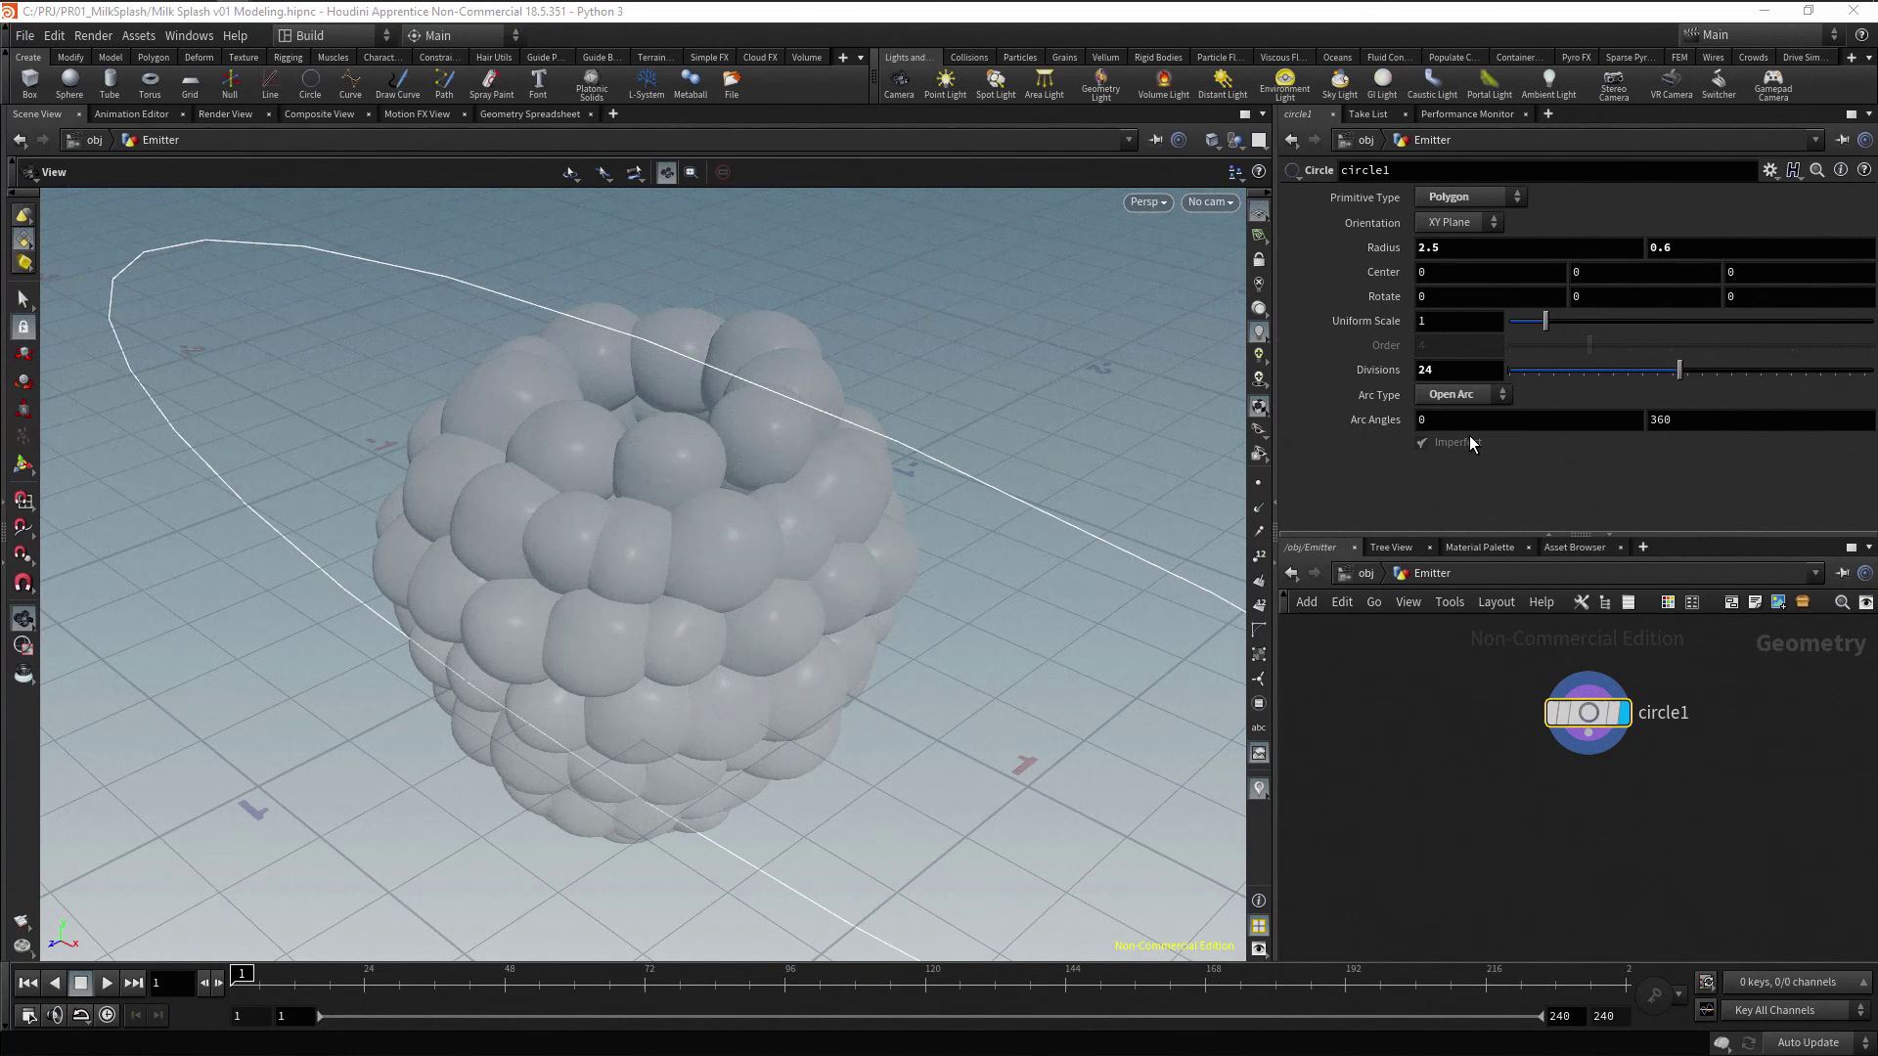
left_click(1691, 423)
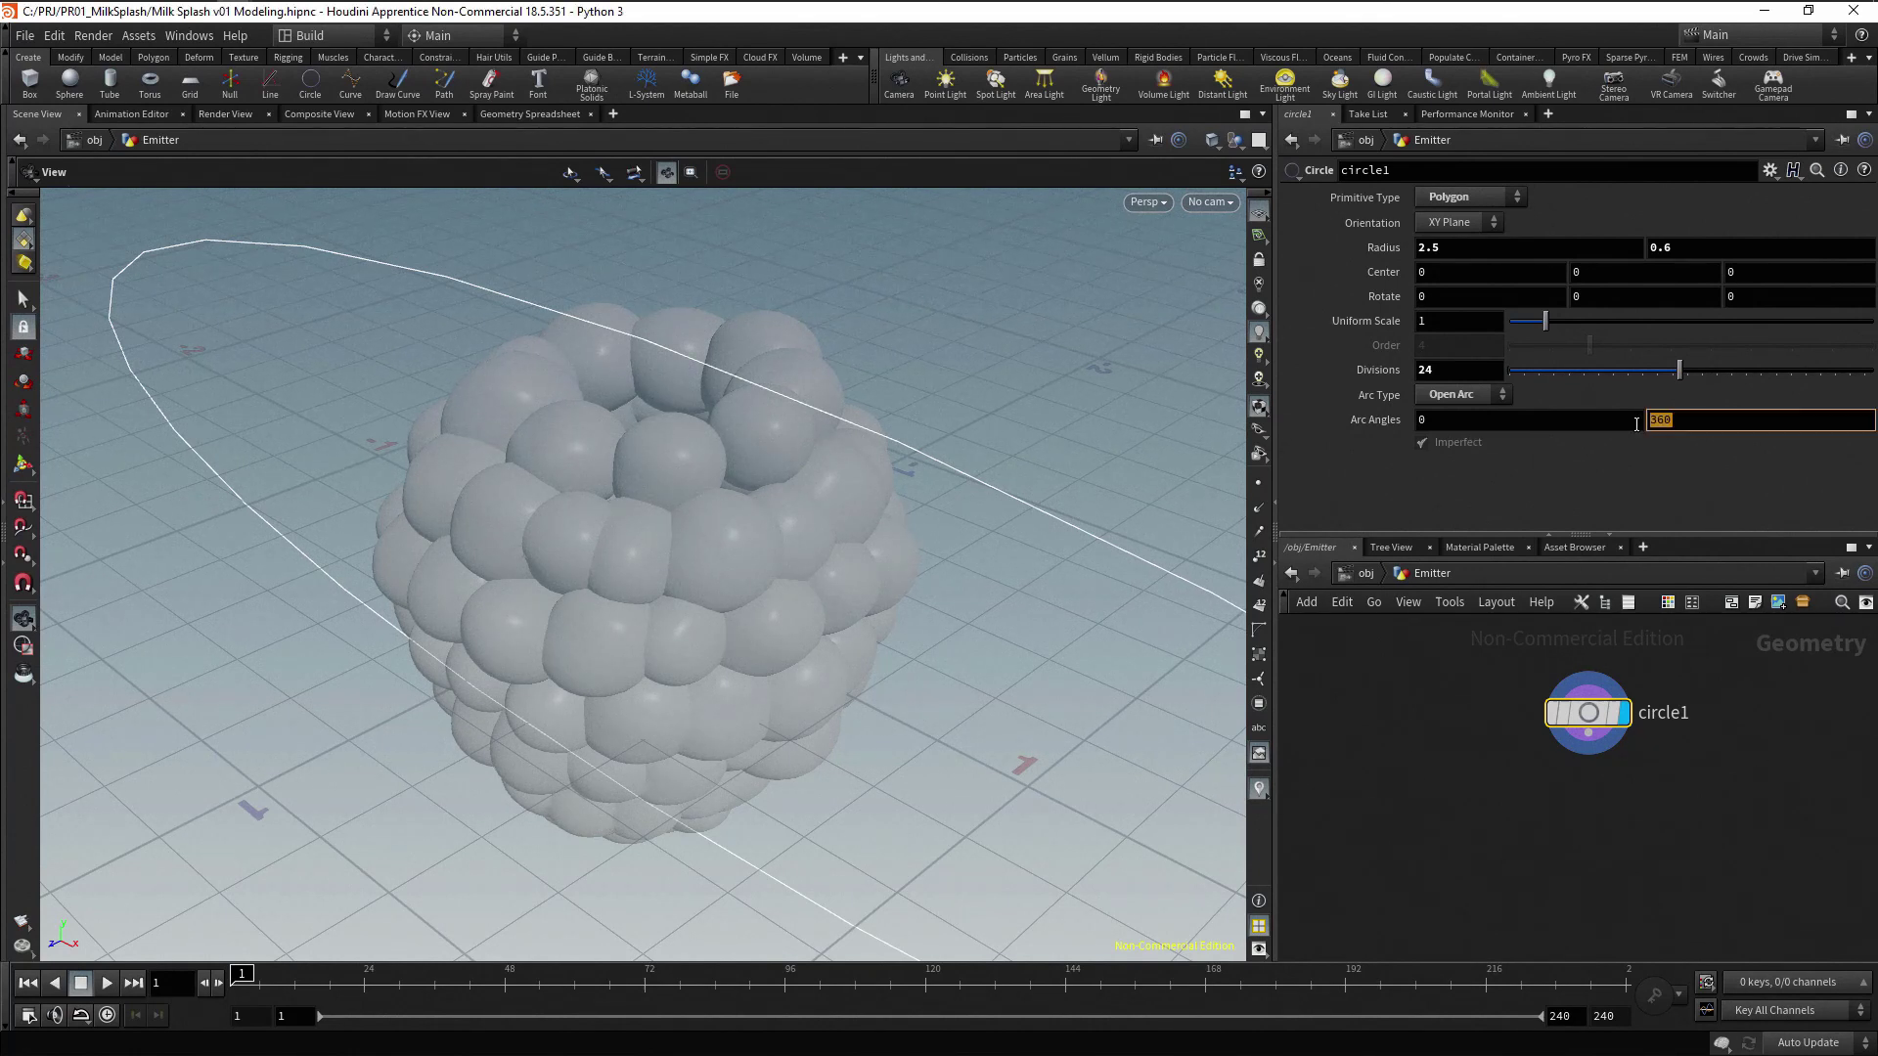
type("180")
key("Return")
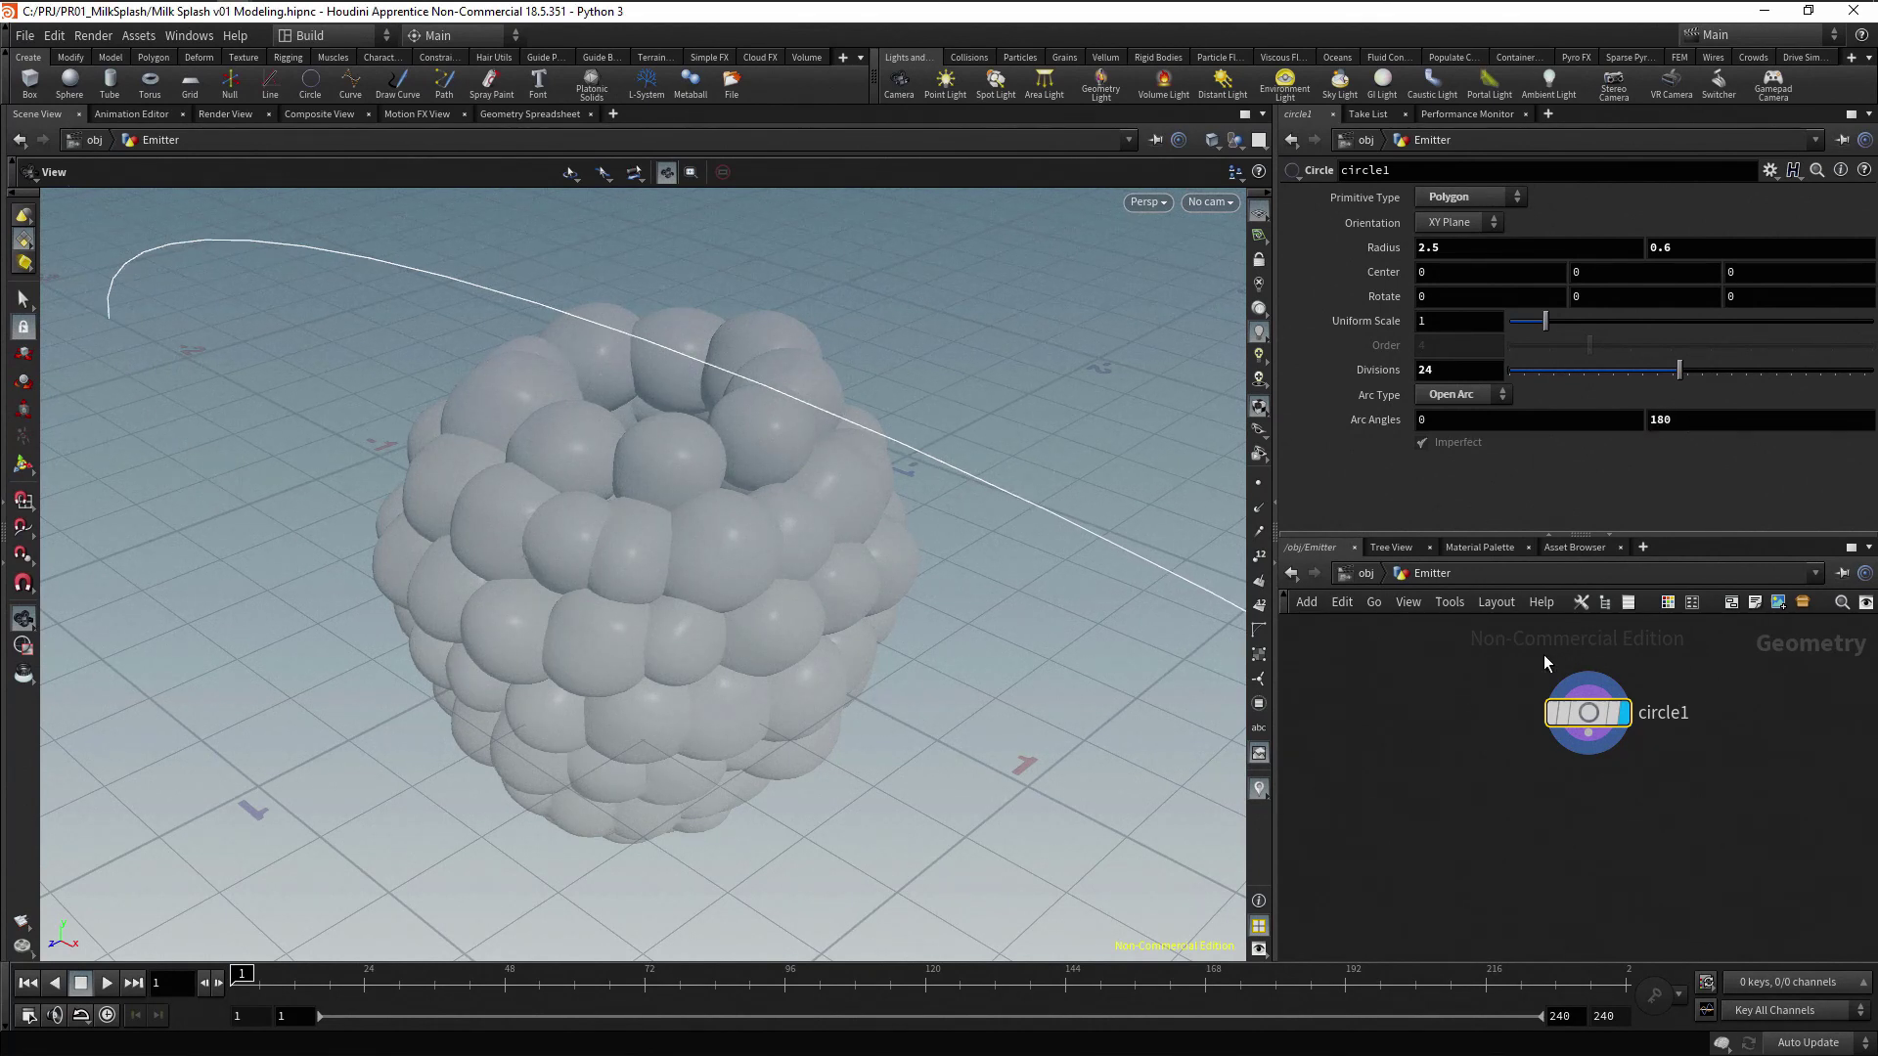
Hide the other objects in the viewport so only the Emitter's arc is displayed
key("h")
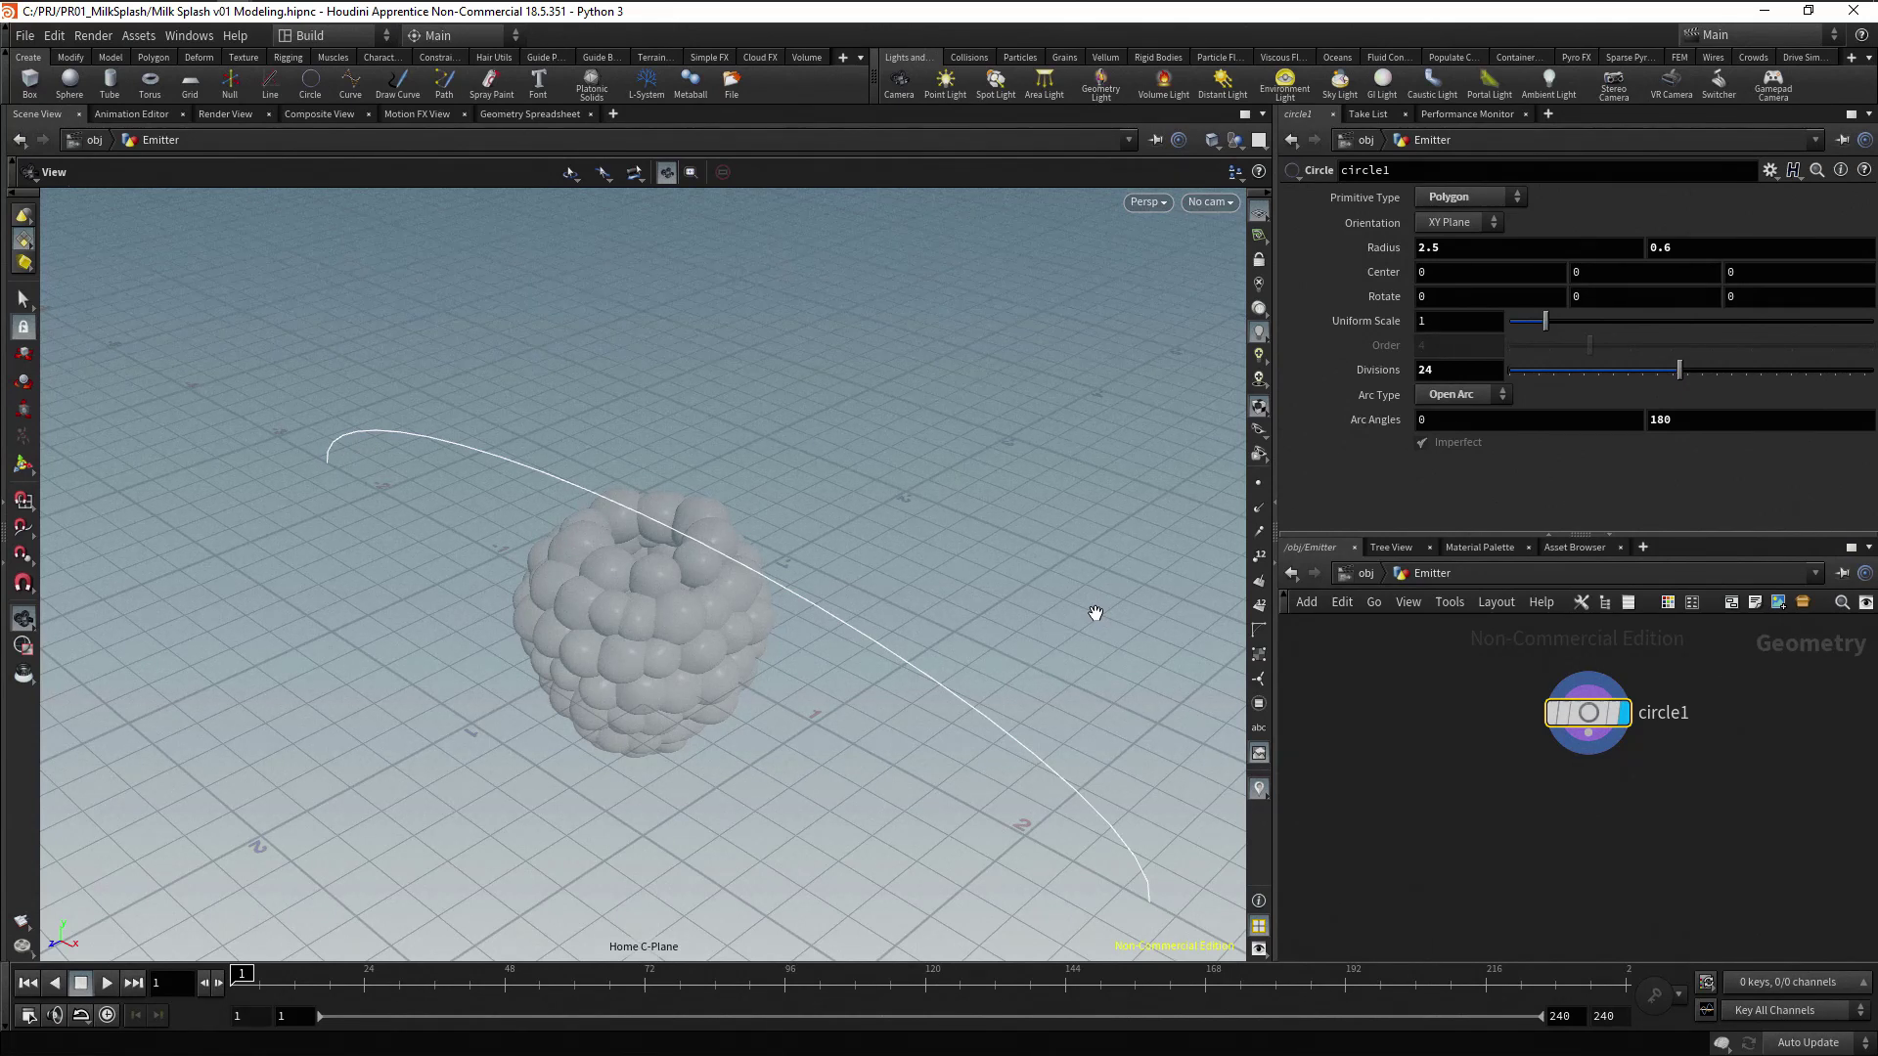
left_click(1233, 143)
left_click(1283, 203)
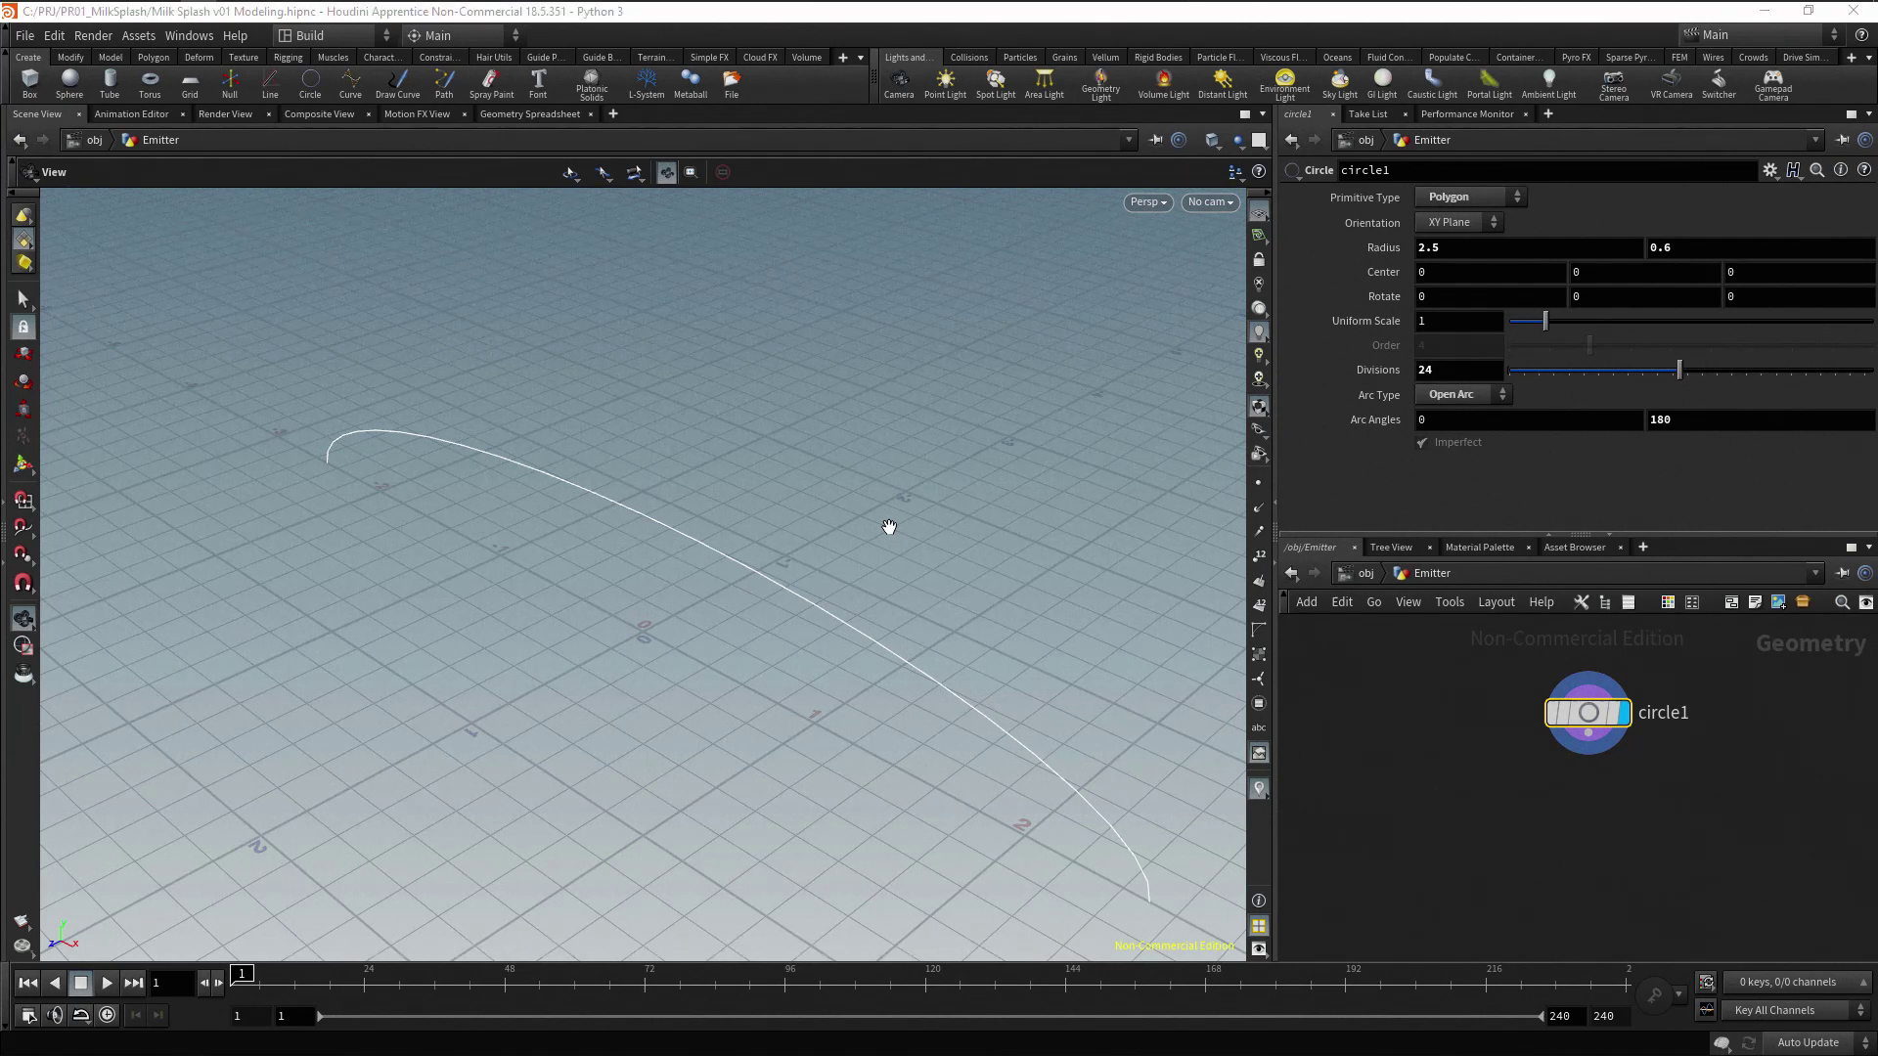
Select the arc's middle point in the front view and move it with an Edit node by -0.3 in Y
key("s")
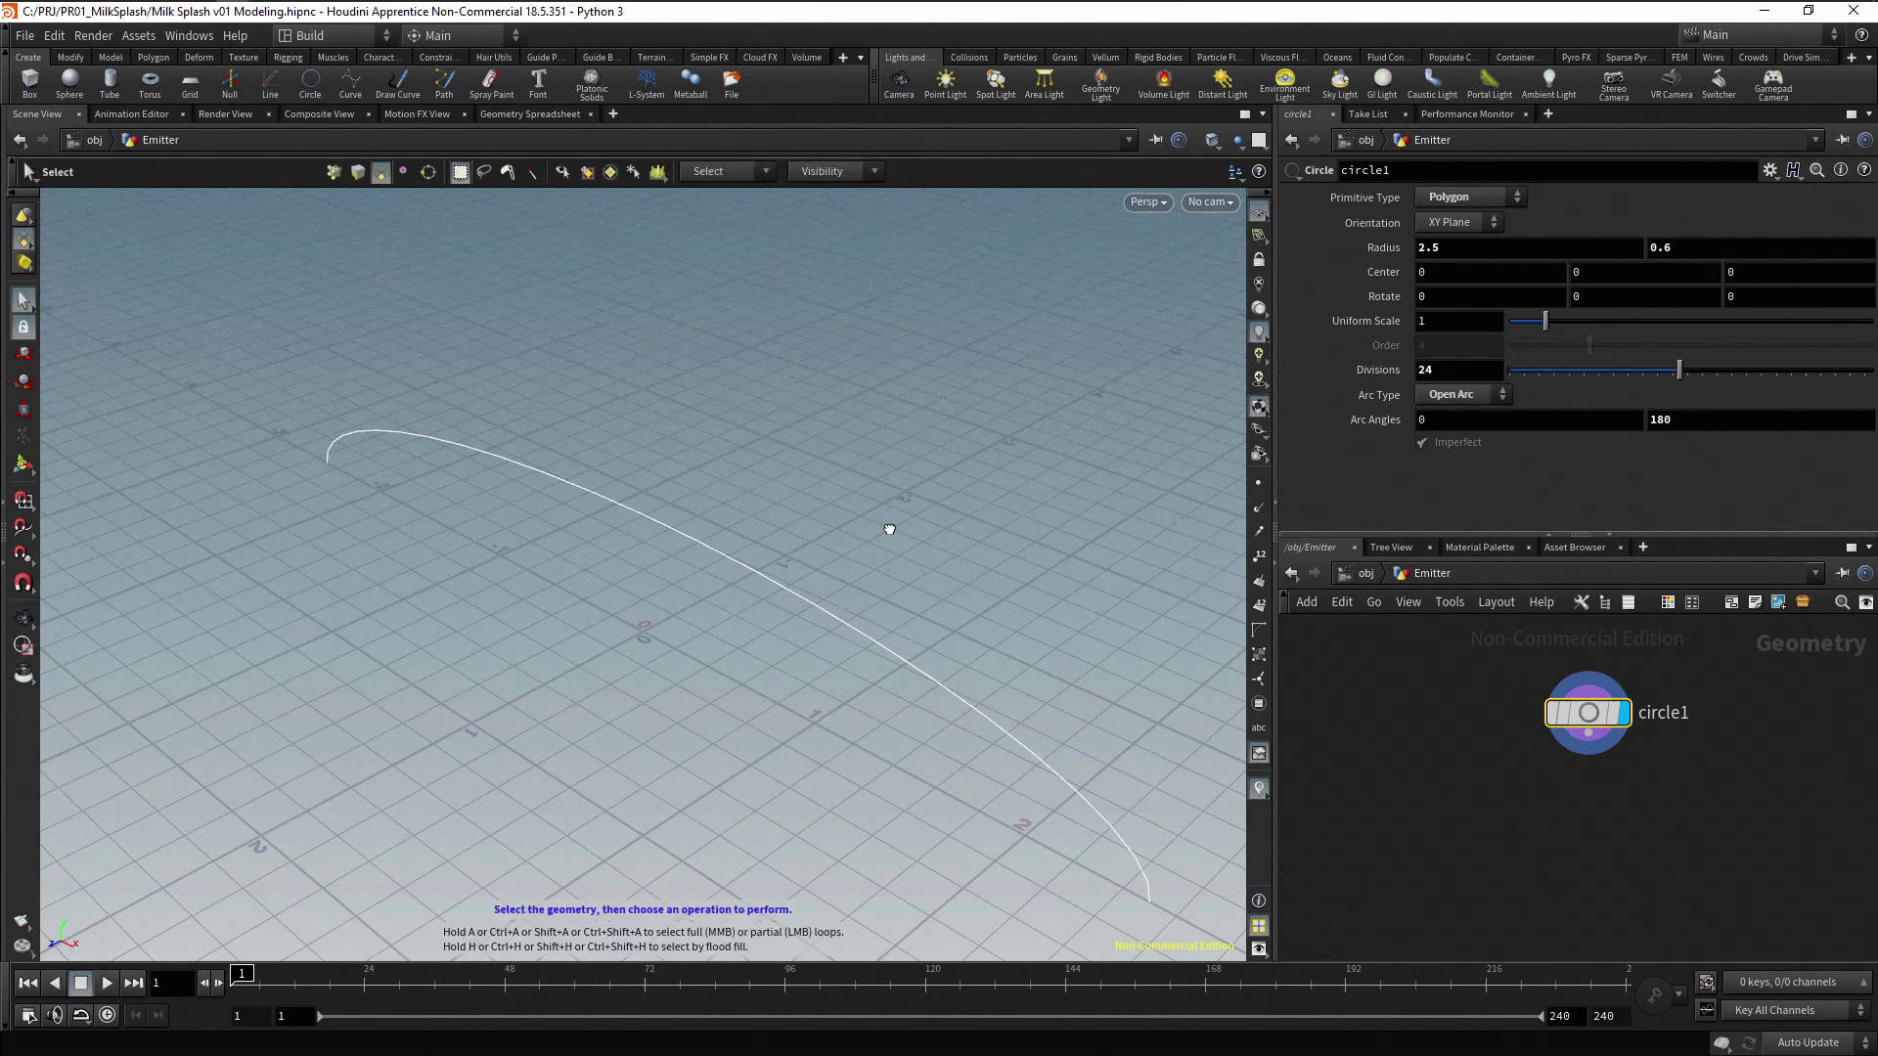
left_click(333, 180)
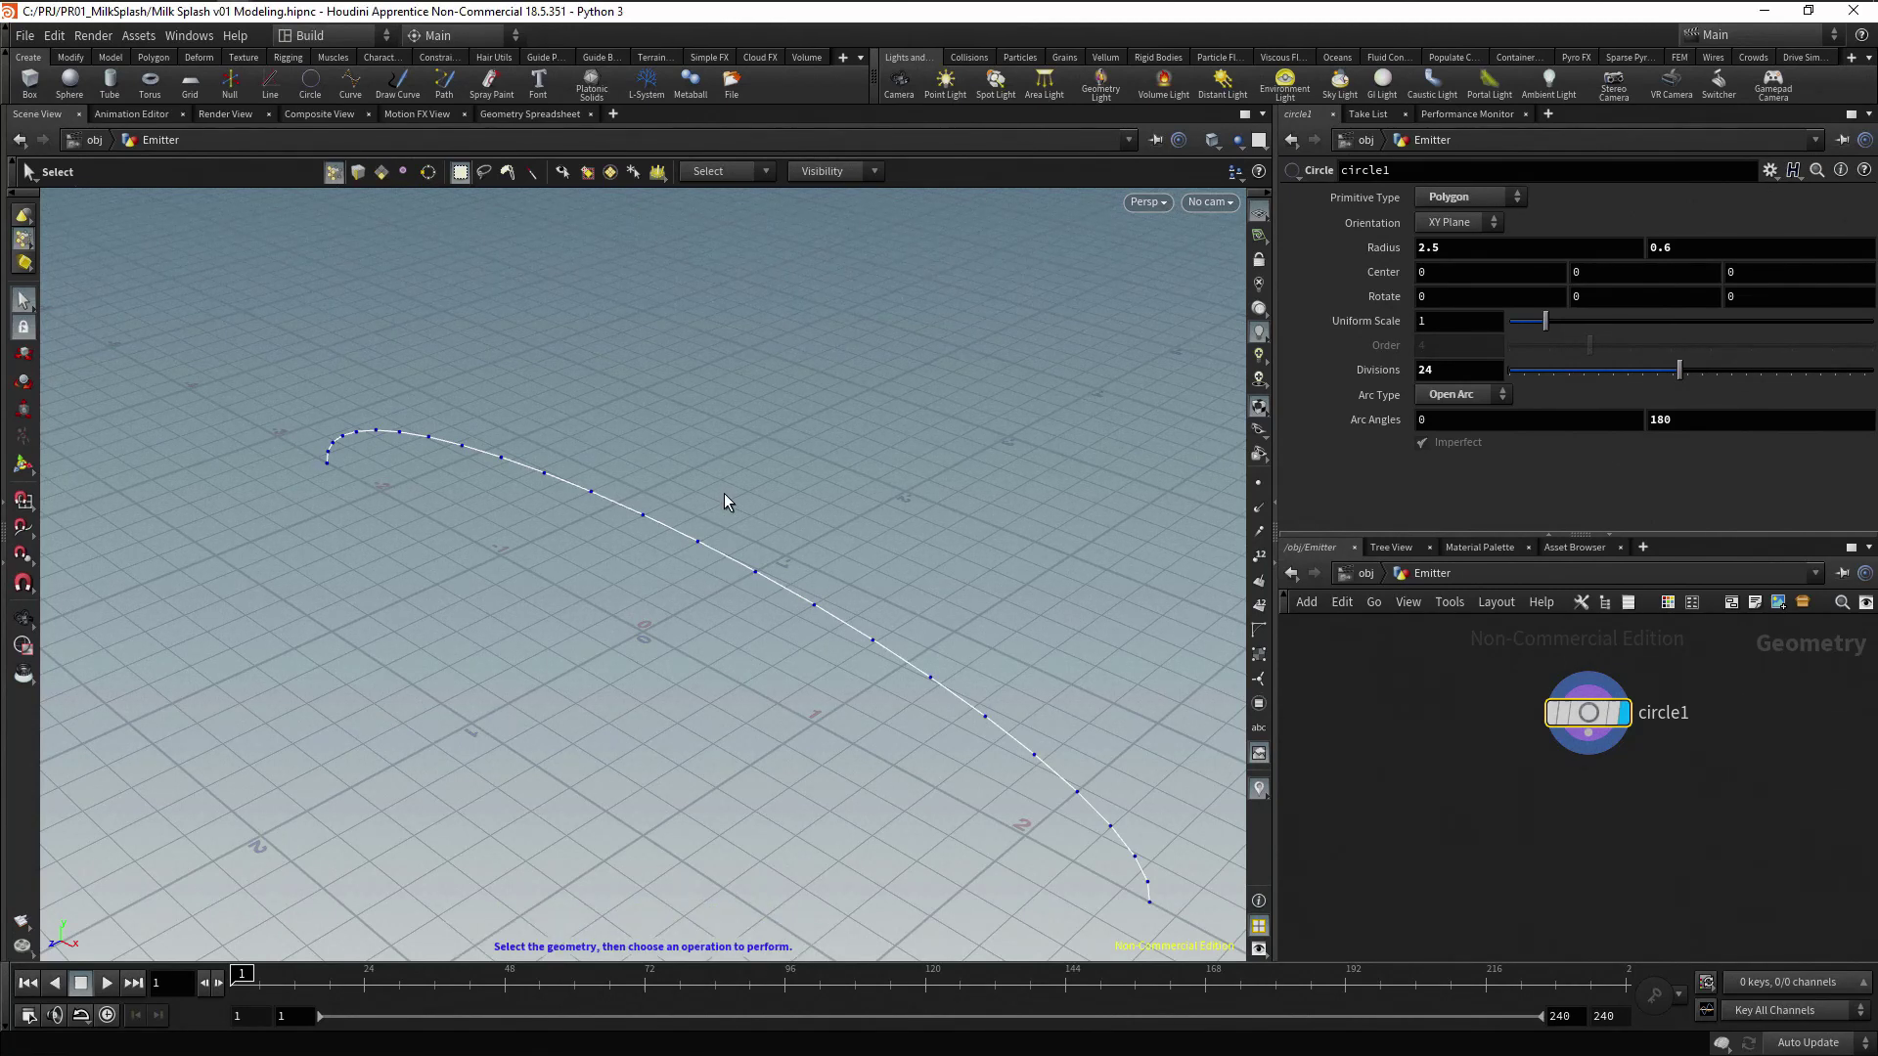
key("space+3")
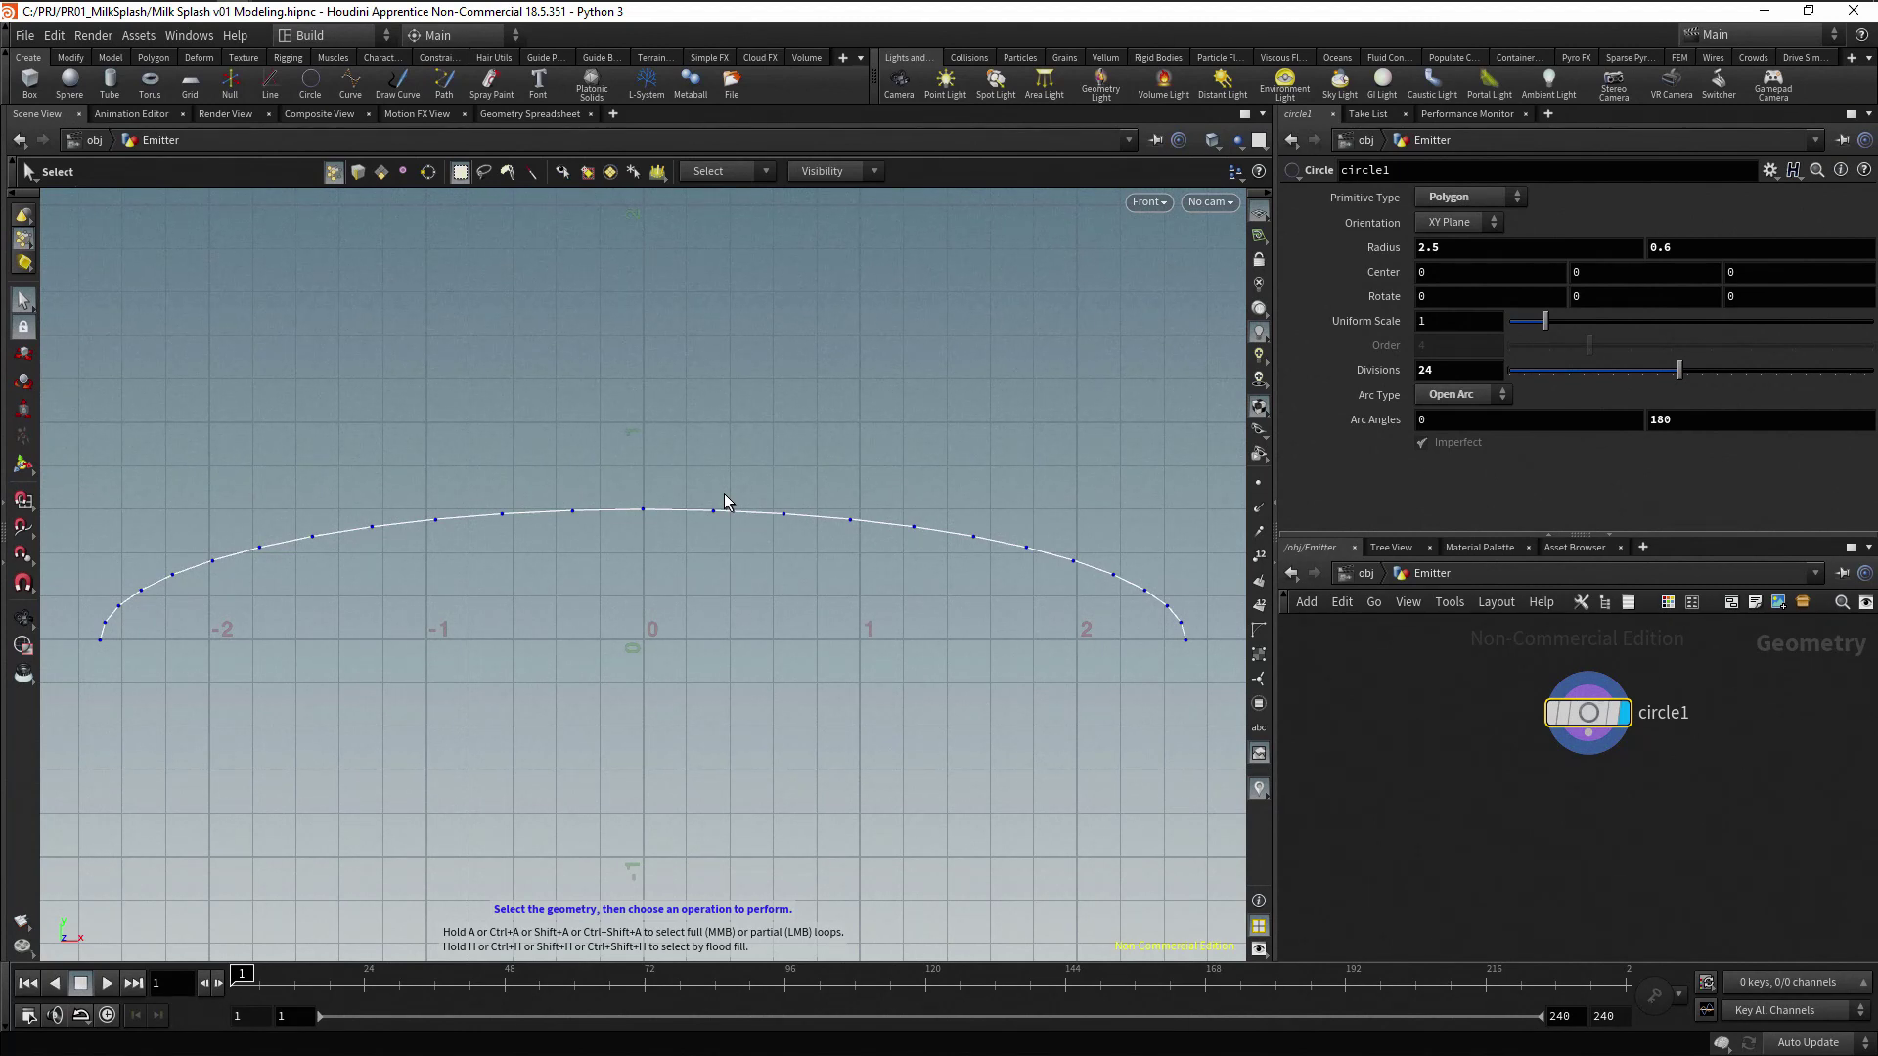
left_click(635, 497)
left_click_drag(655, 531, 655, 531)
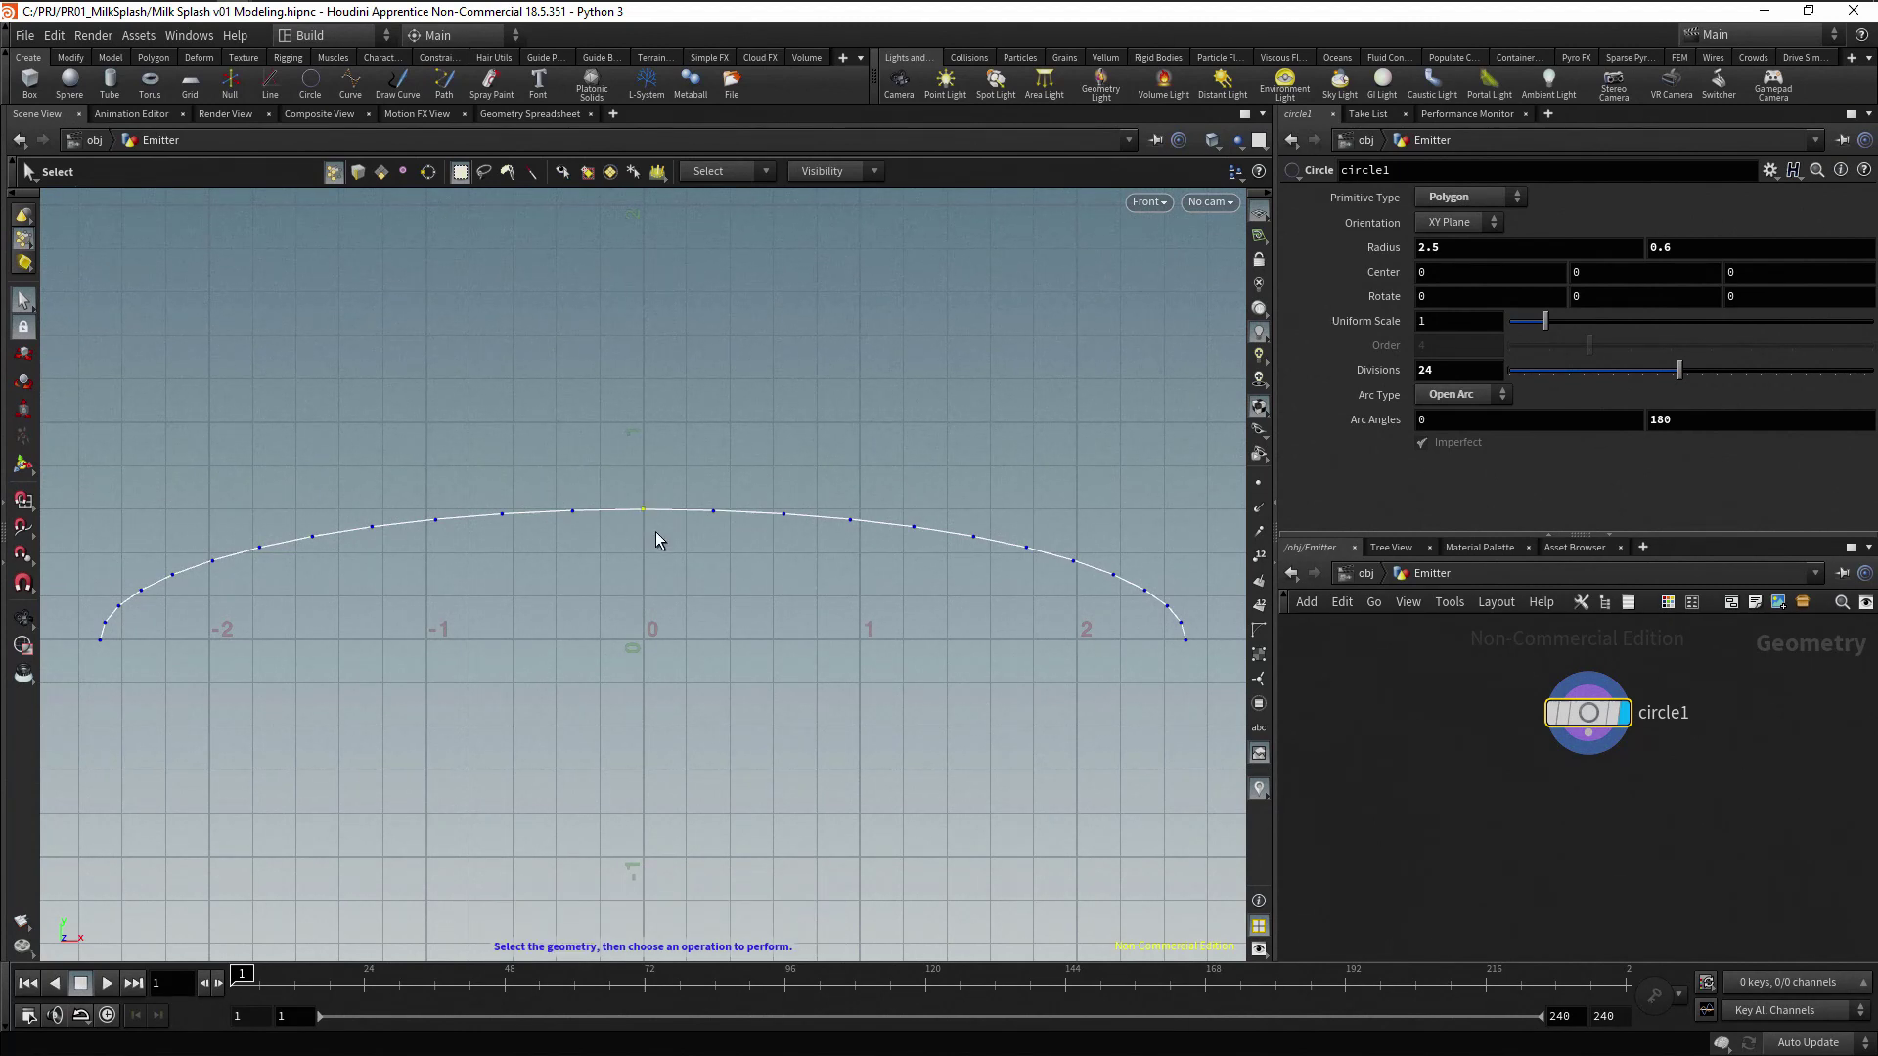
key("t")
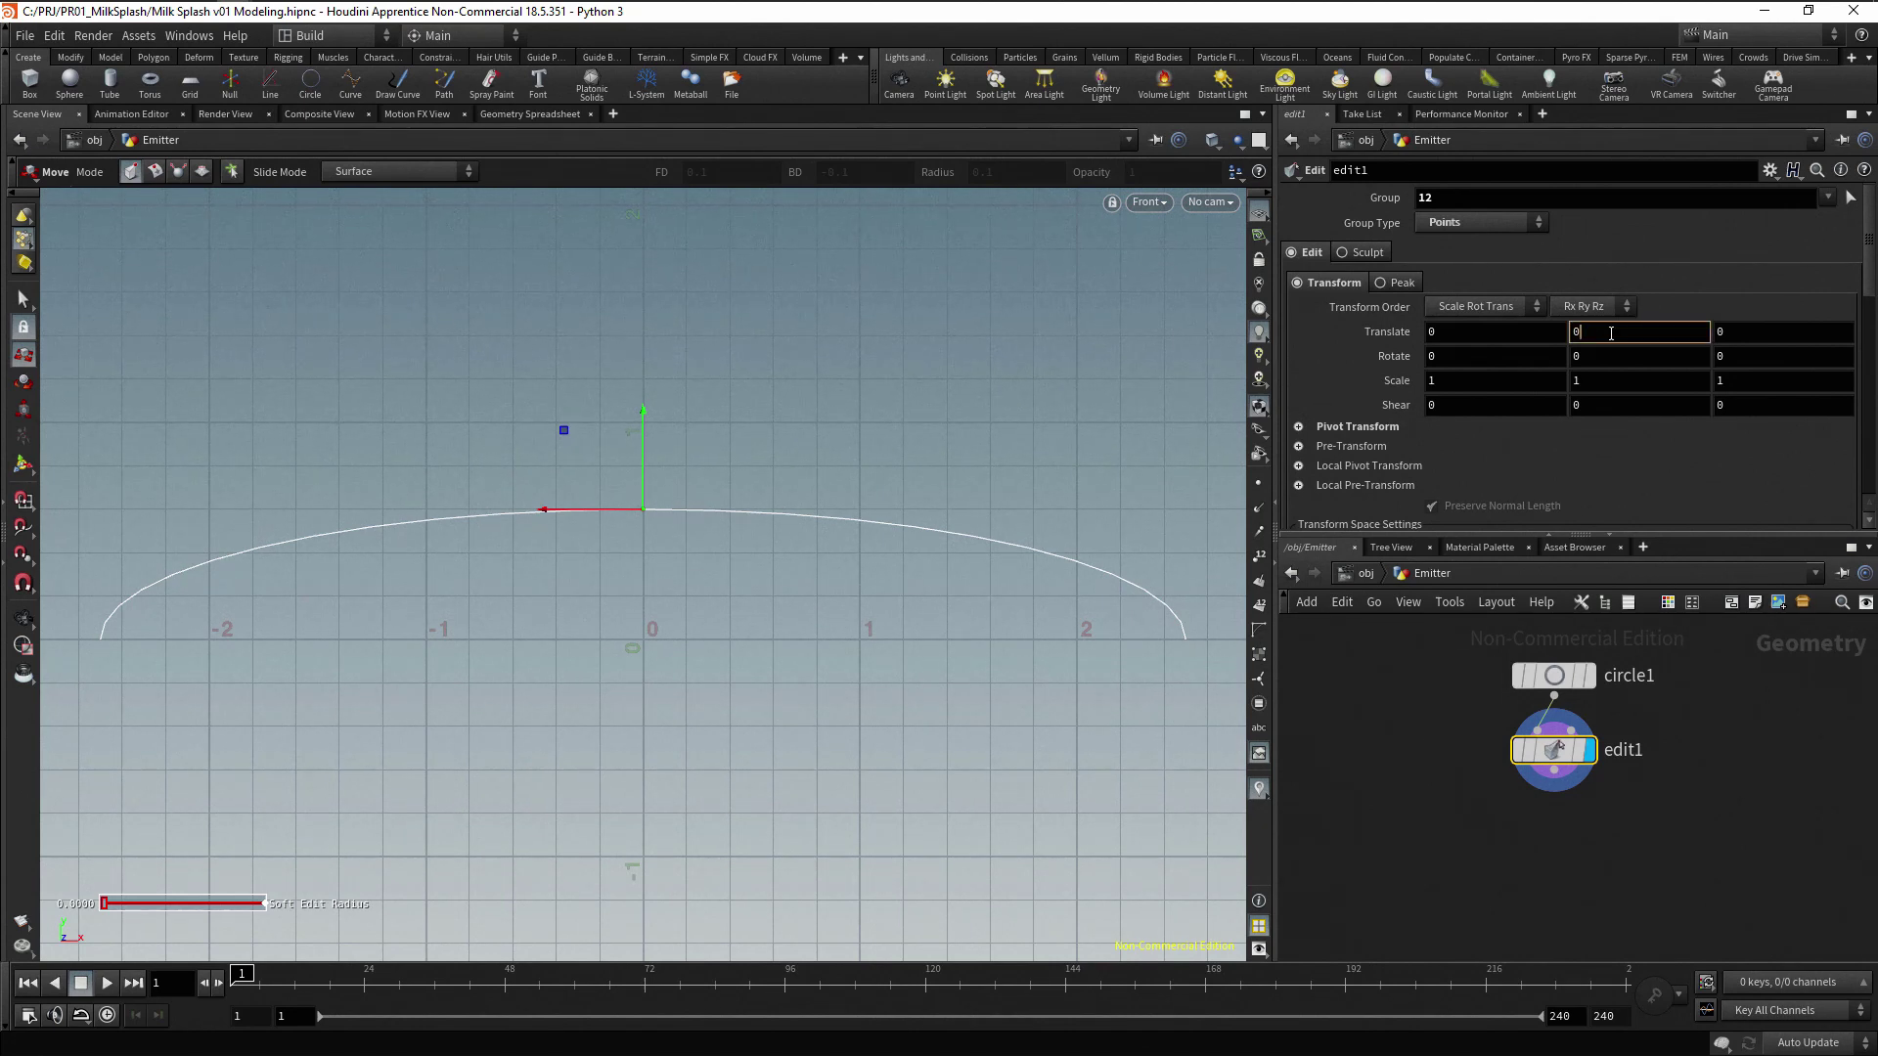
scroll(1610, 332, "down", 3)
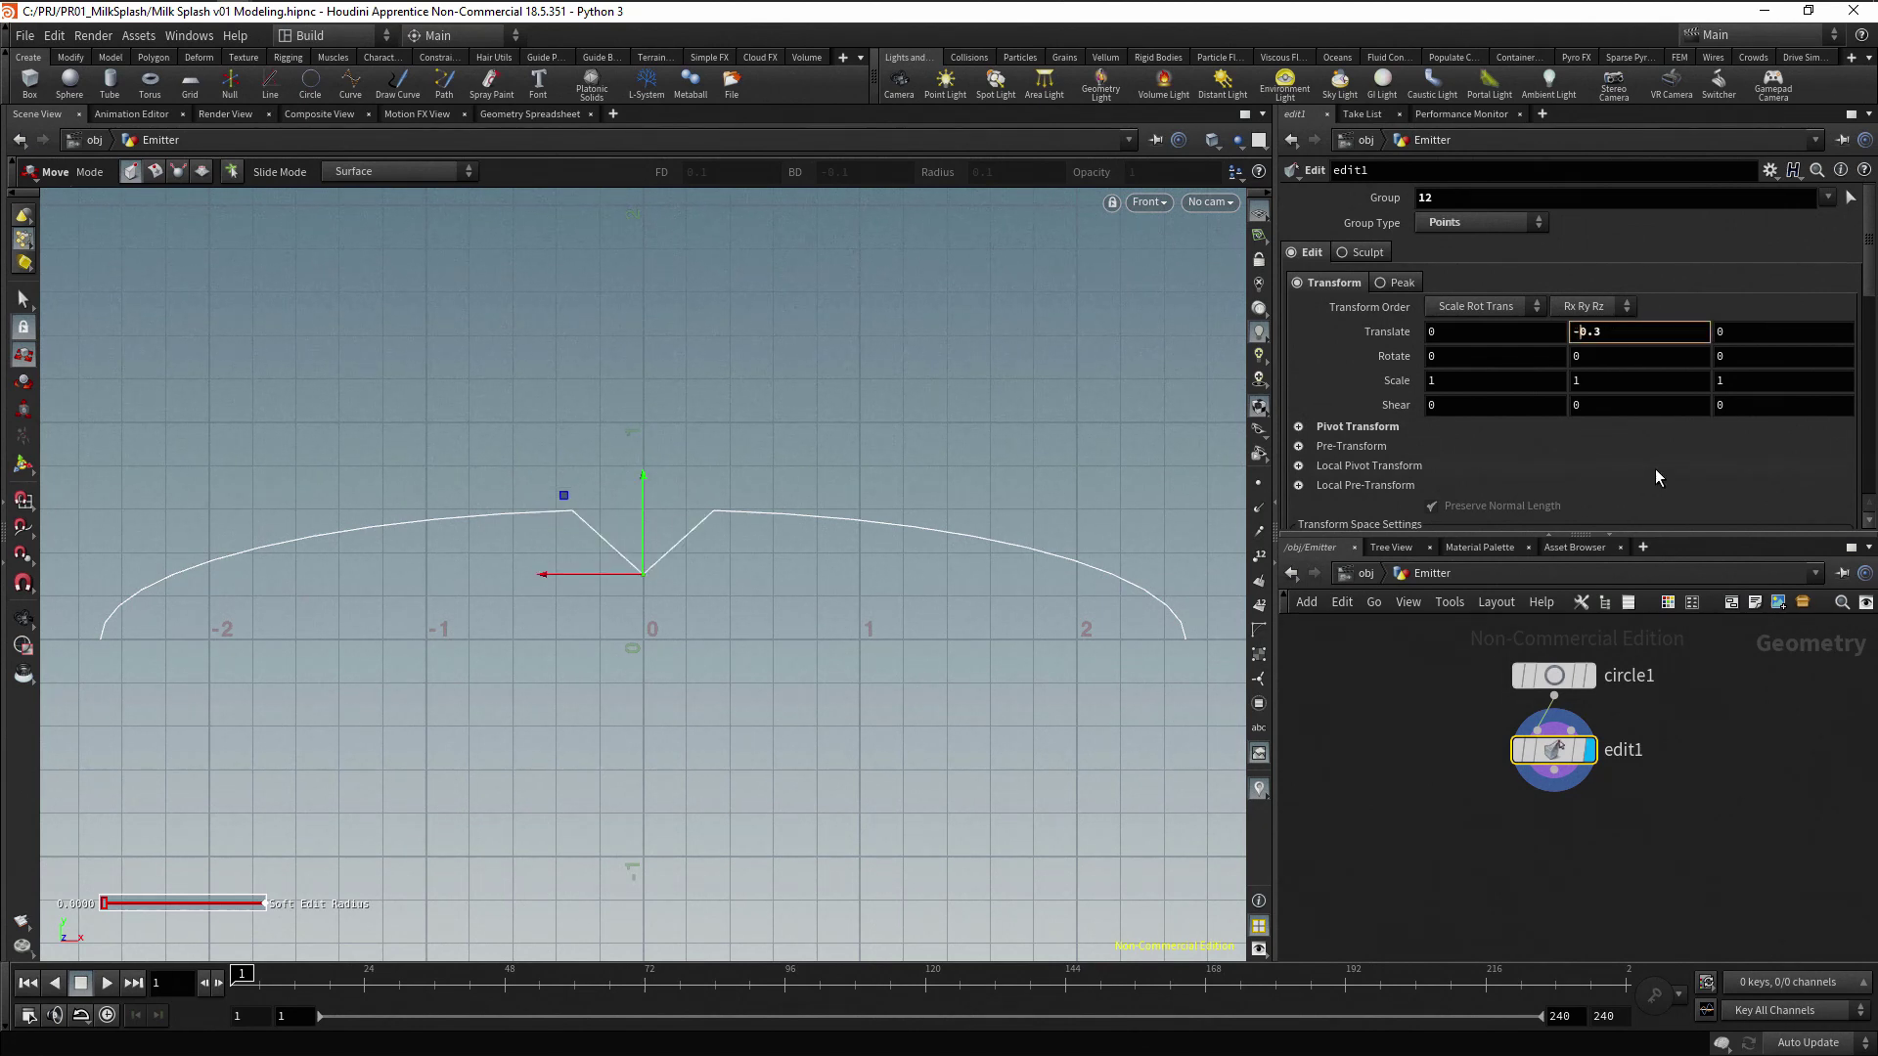
Set the Edit node's soft radius to 1.5 to smooth the dip in the curve
left_click_drag(1872, 254, 1875, 273)
scroll(1565, 391, "down", 5)
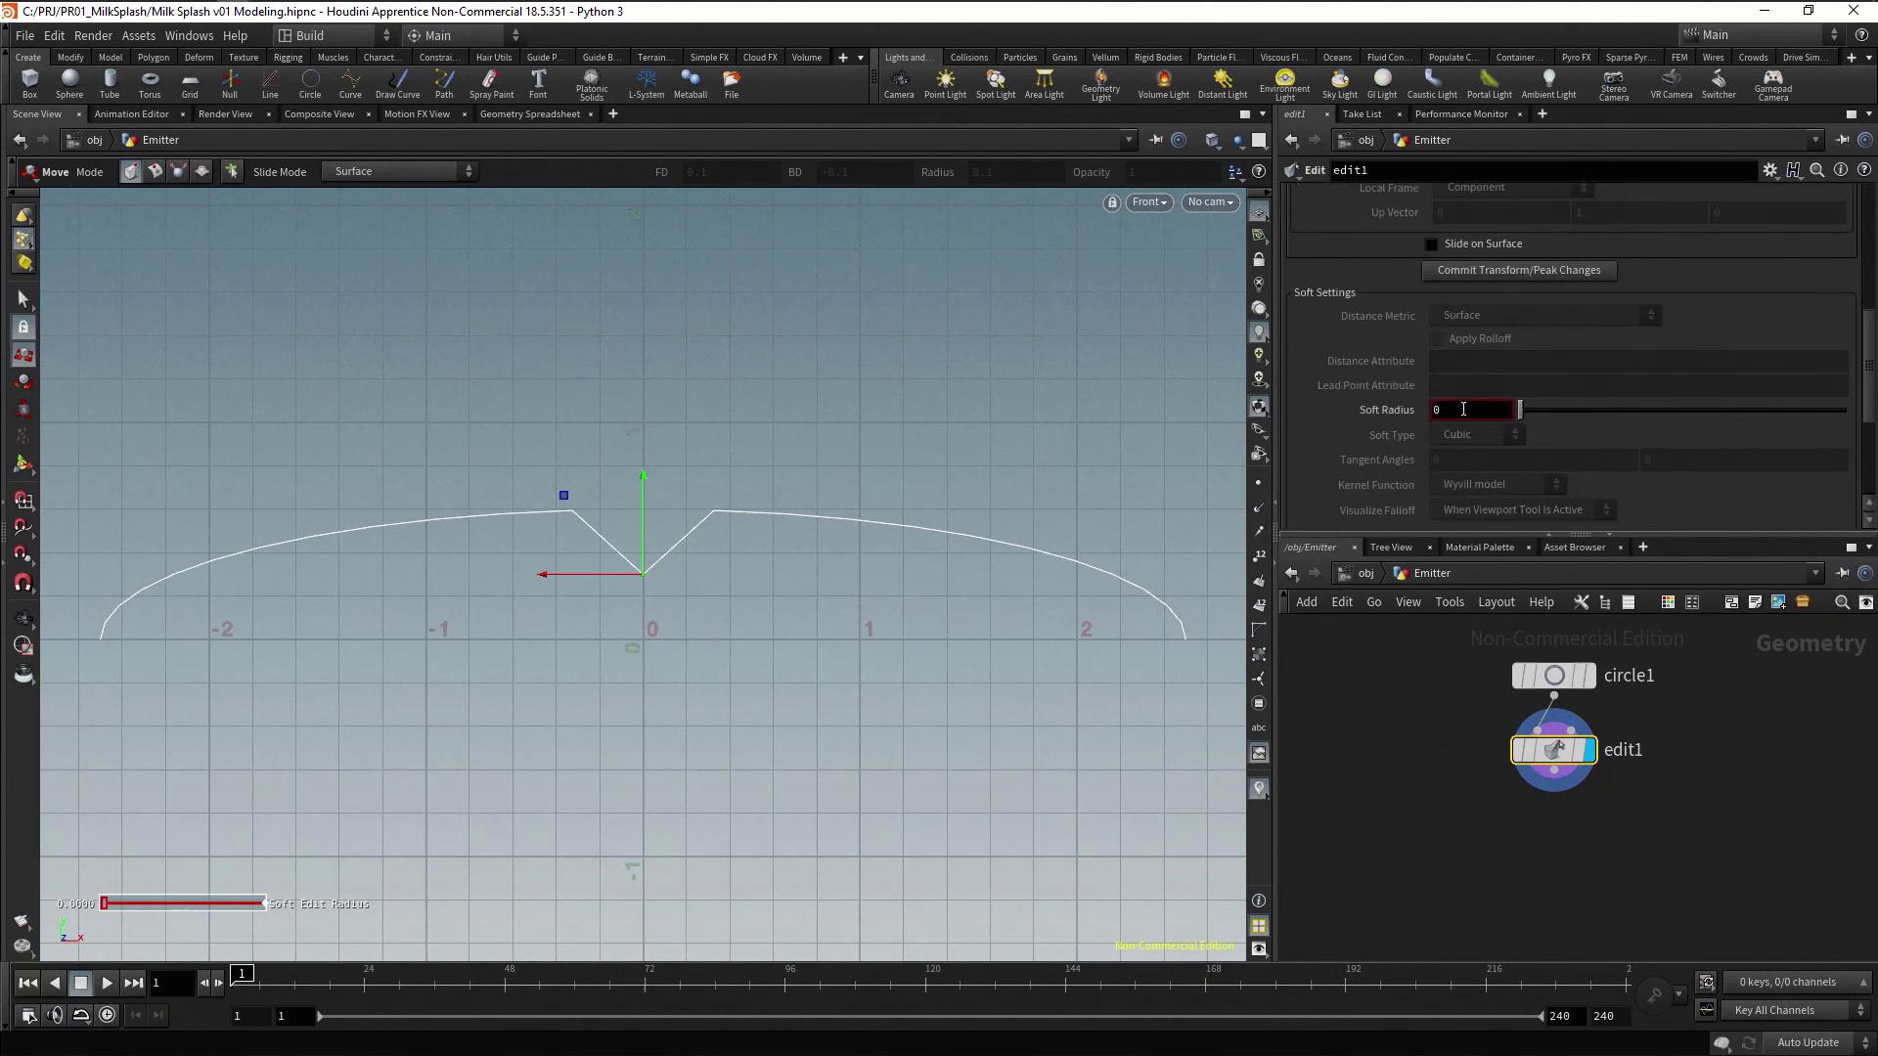
type(".6")
key("Return")
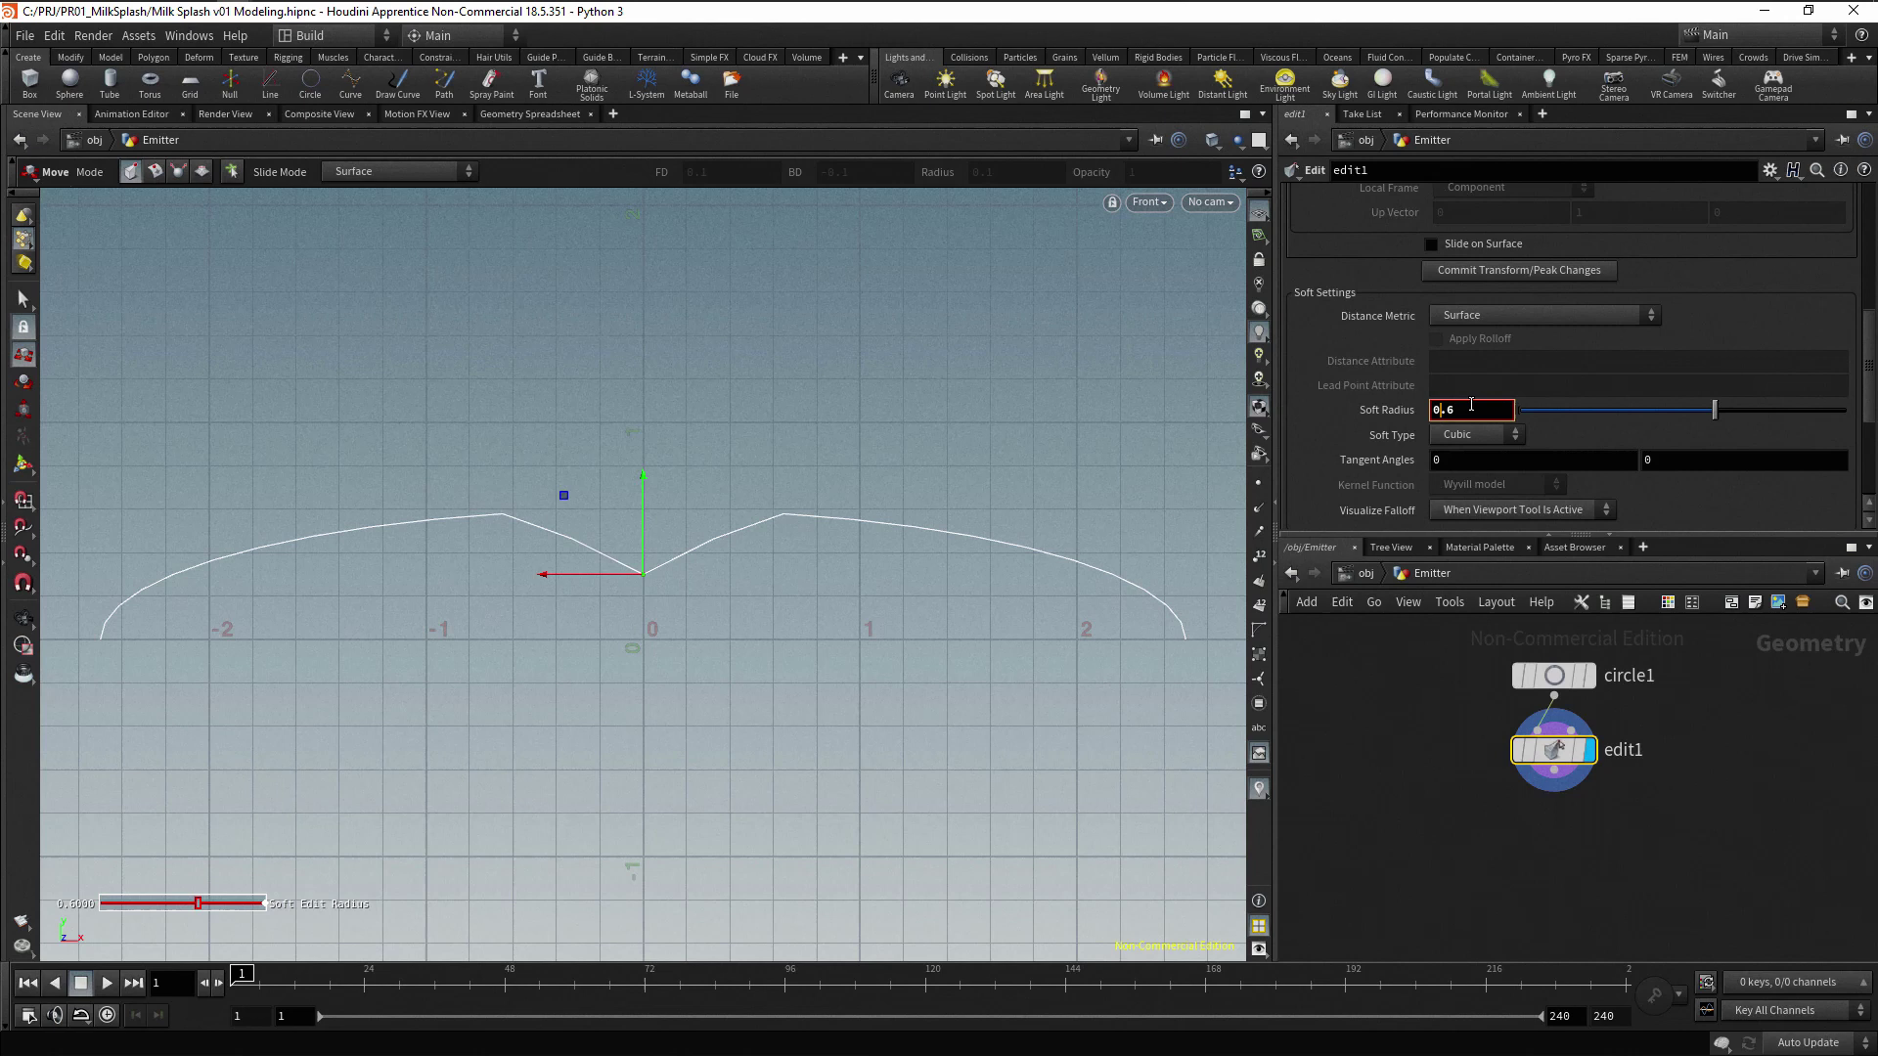
scroll(1470, 403, "up", 9)
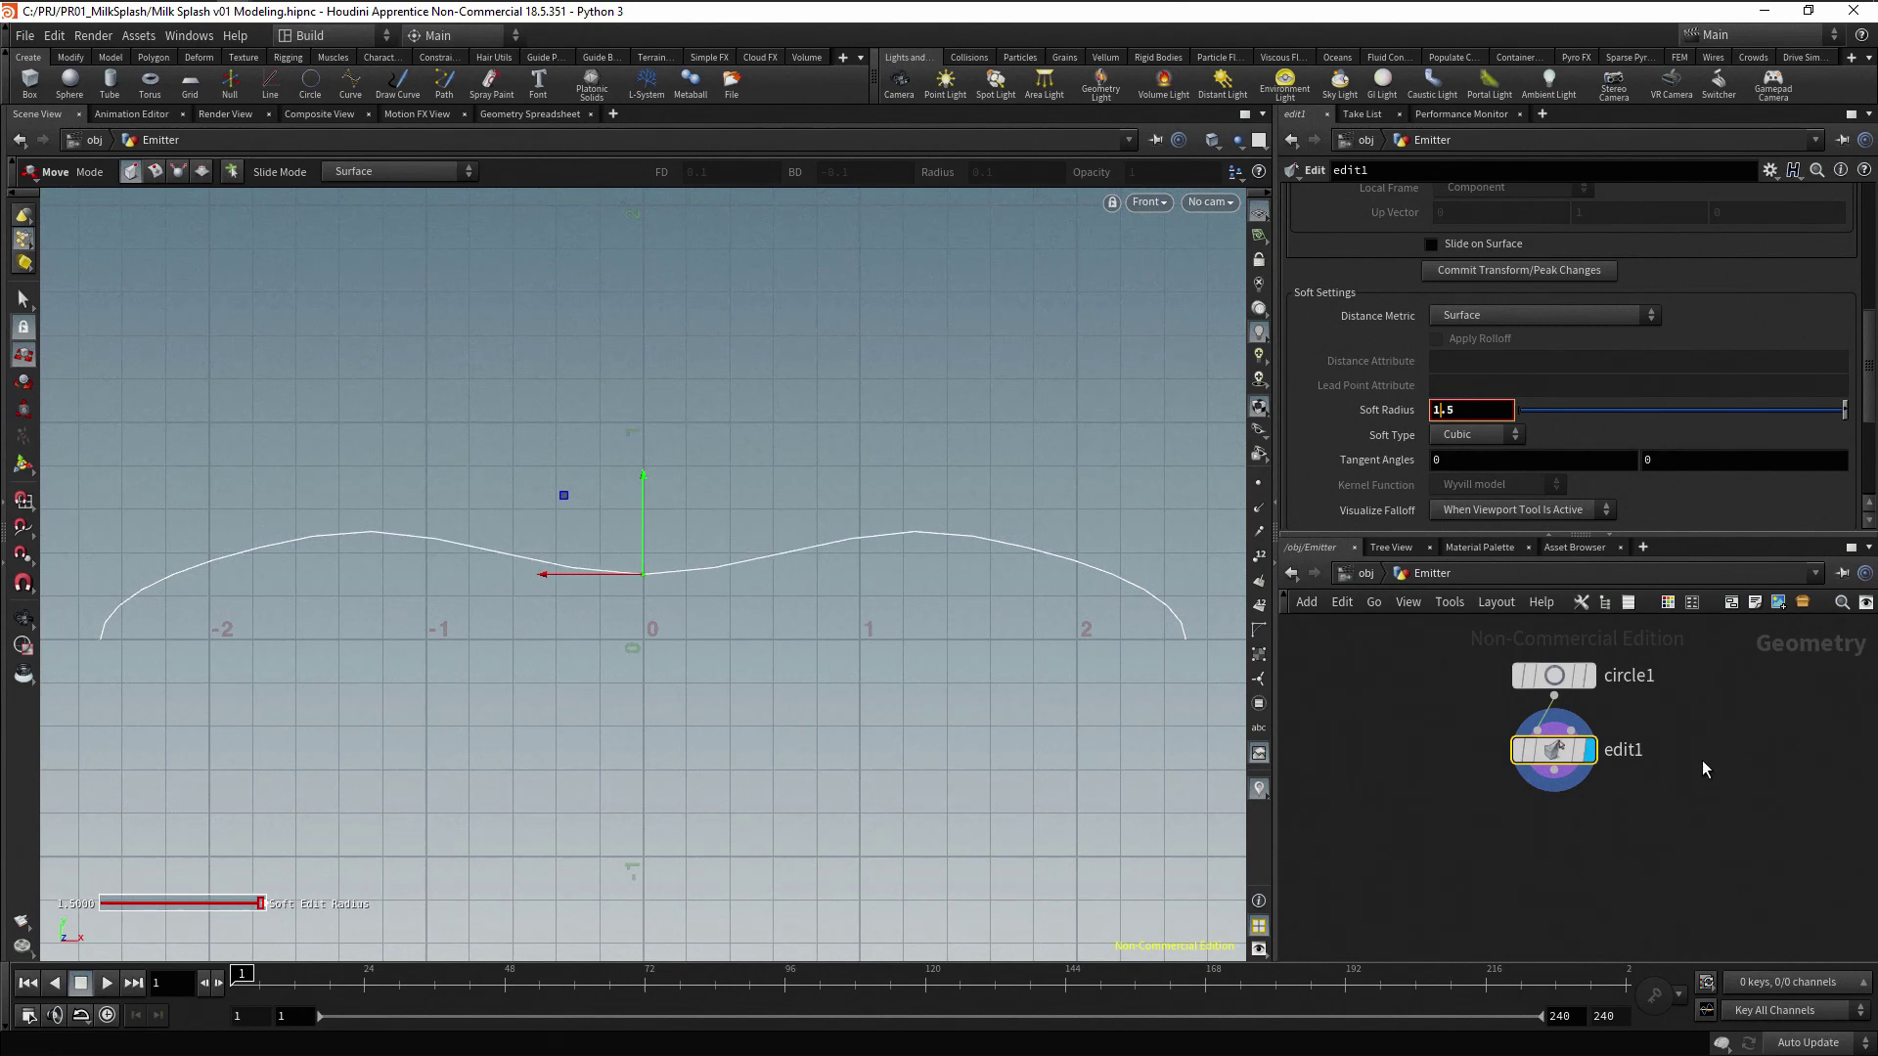
left_click(1701, 760)
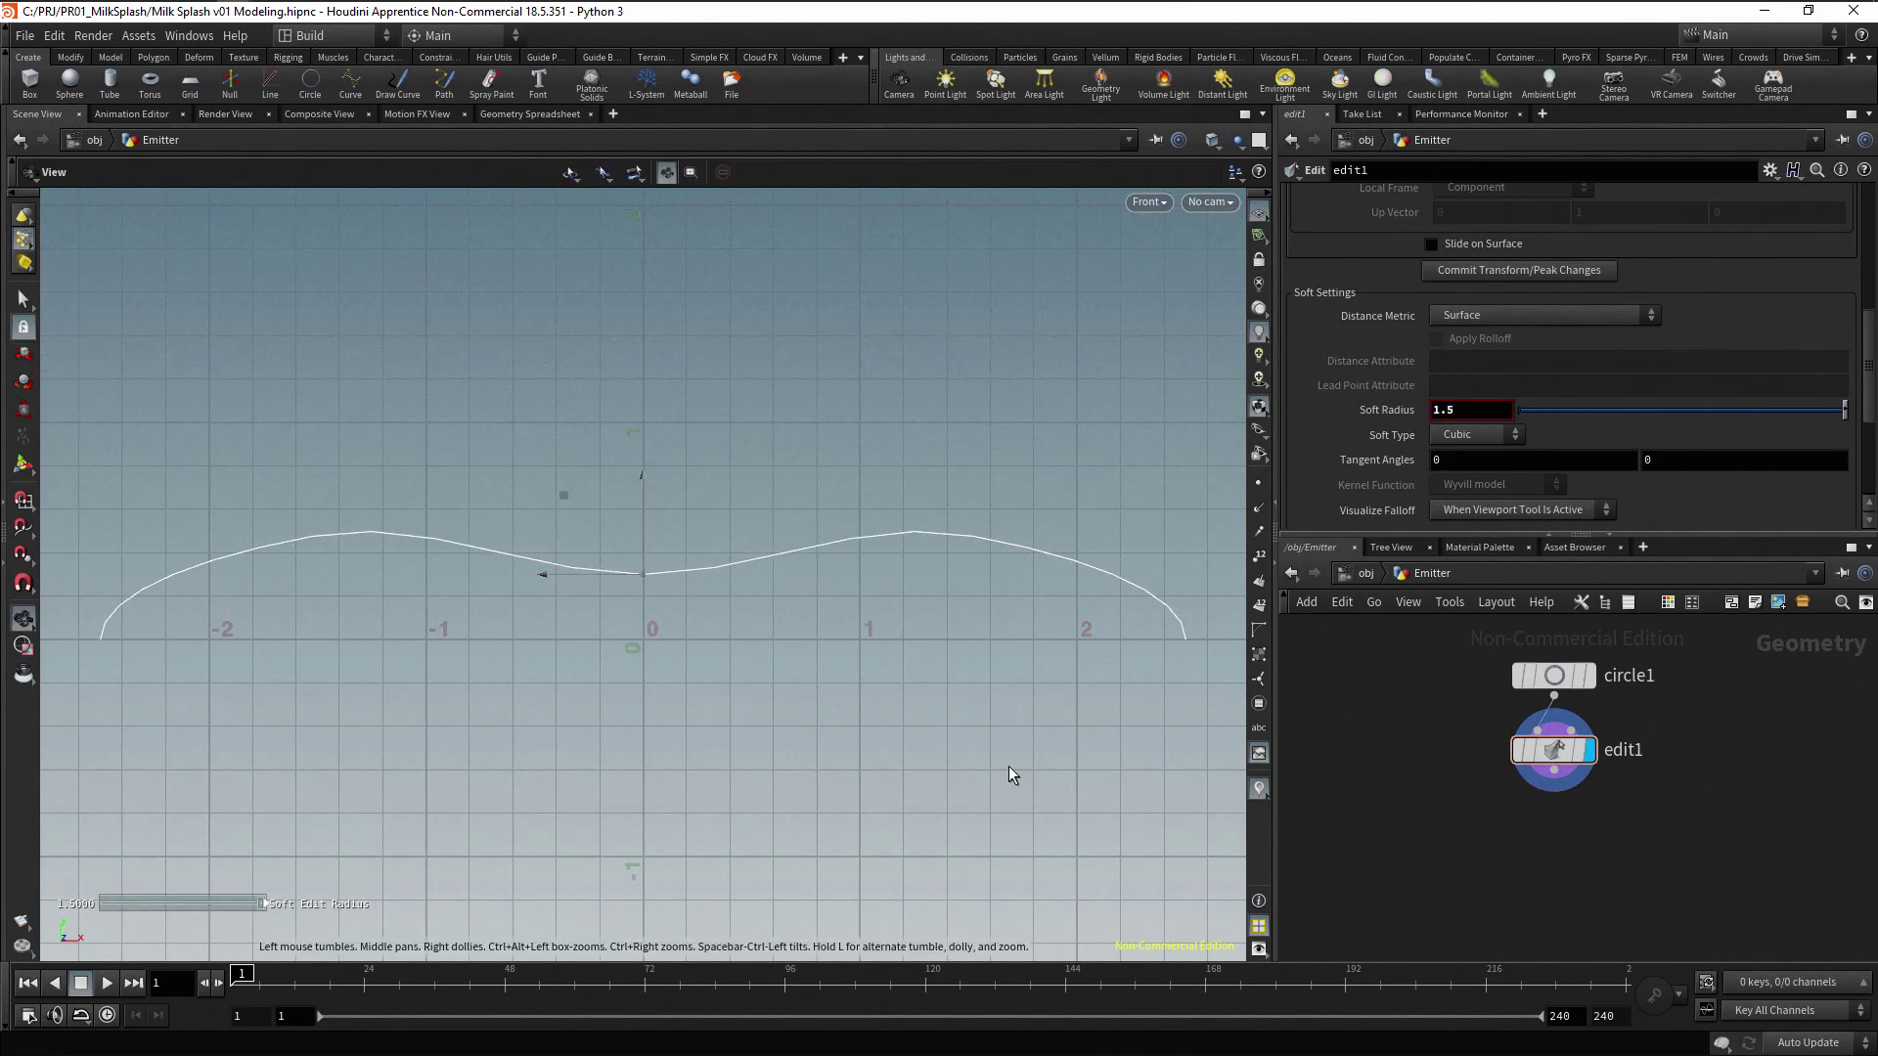
Return to the perspective view, append a PolyWire node to edit1, and display its result
key("space+1")
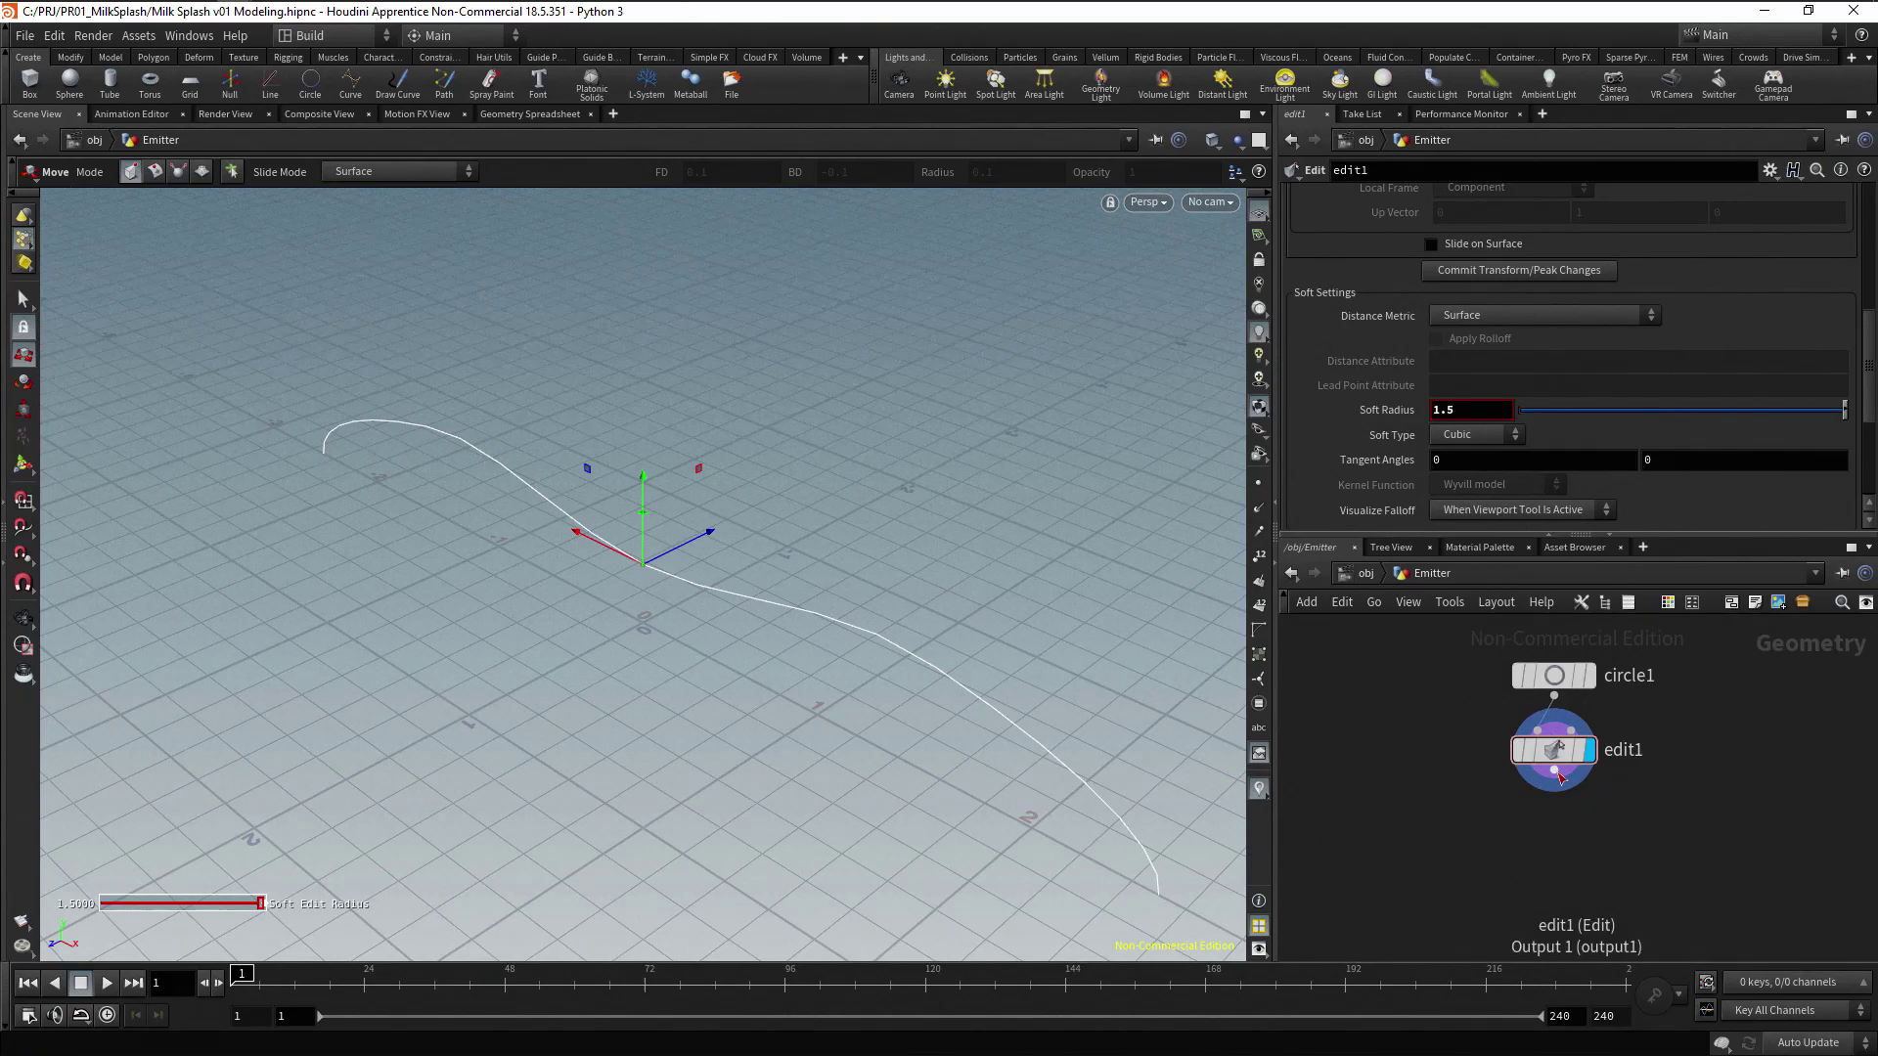
key("Tab")
type("pol")
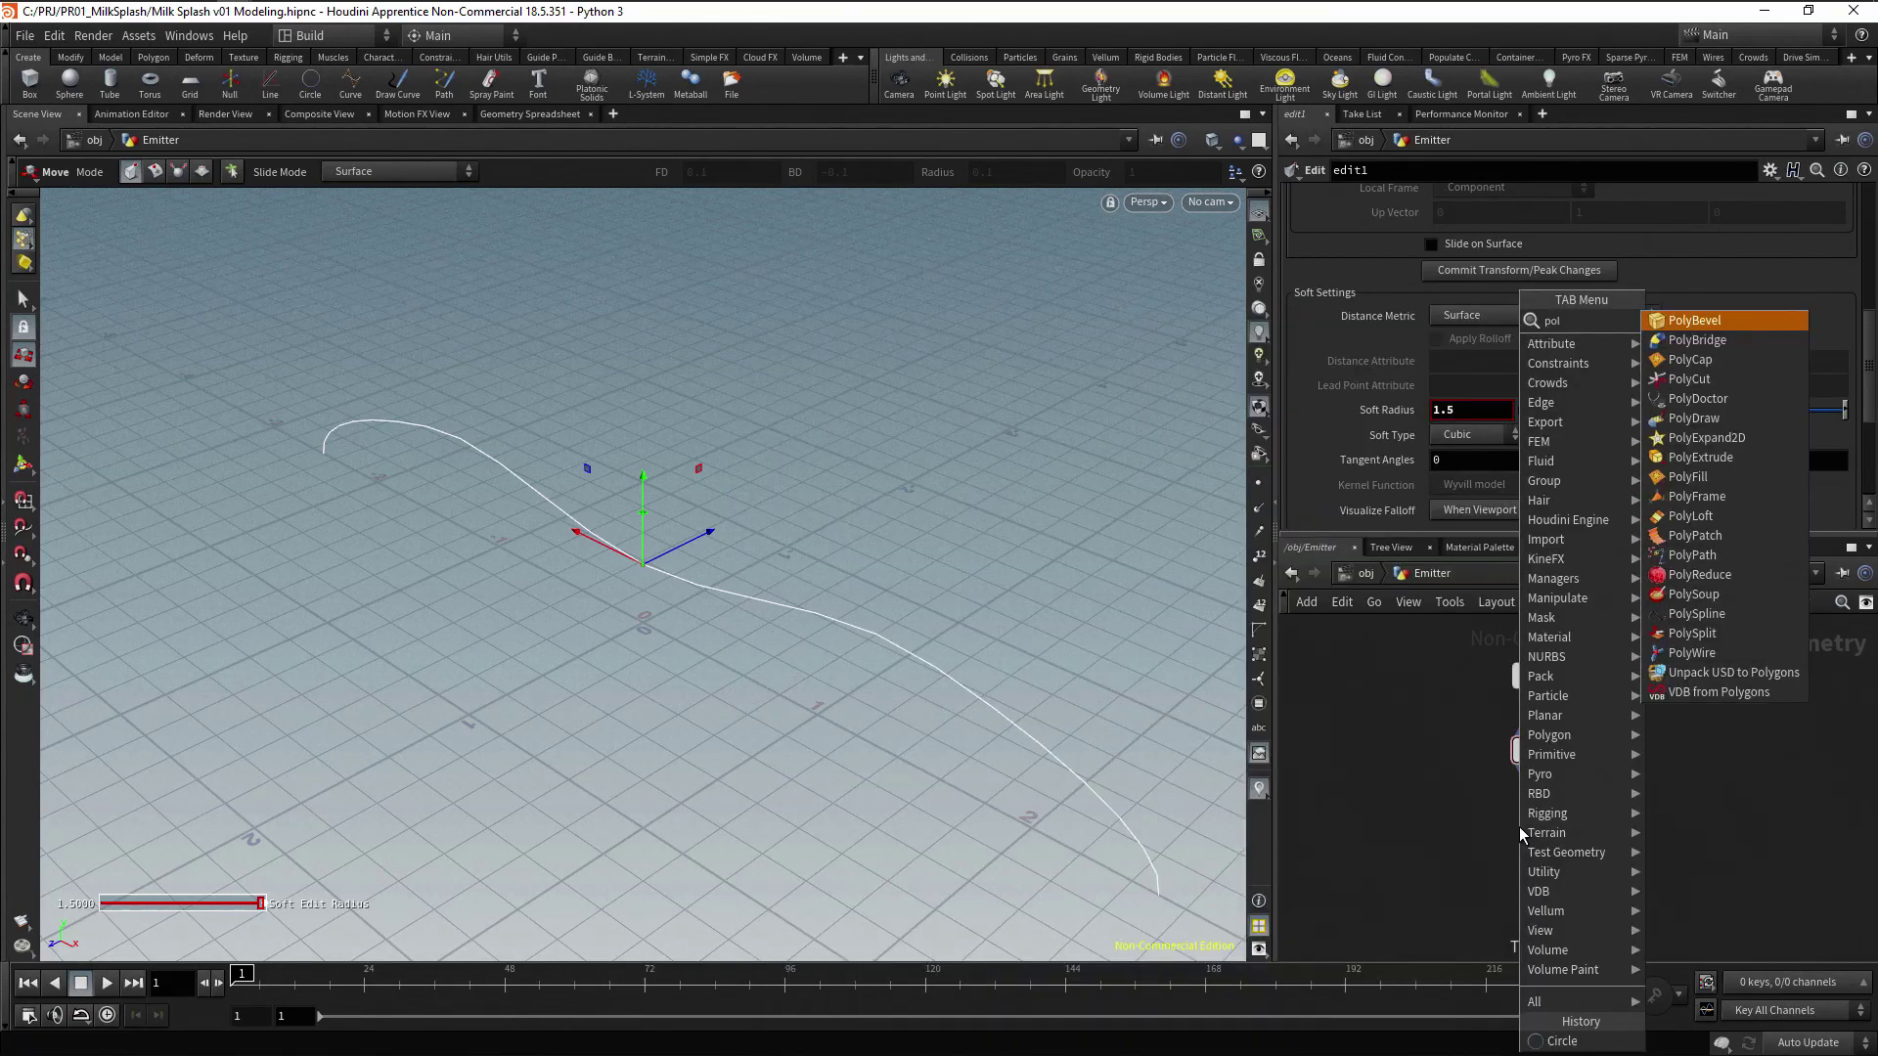
type("ywir")
key("Return")
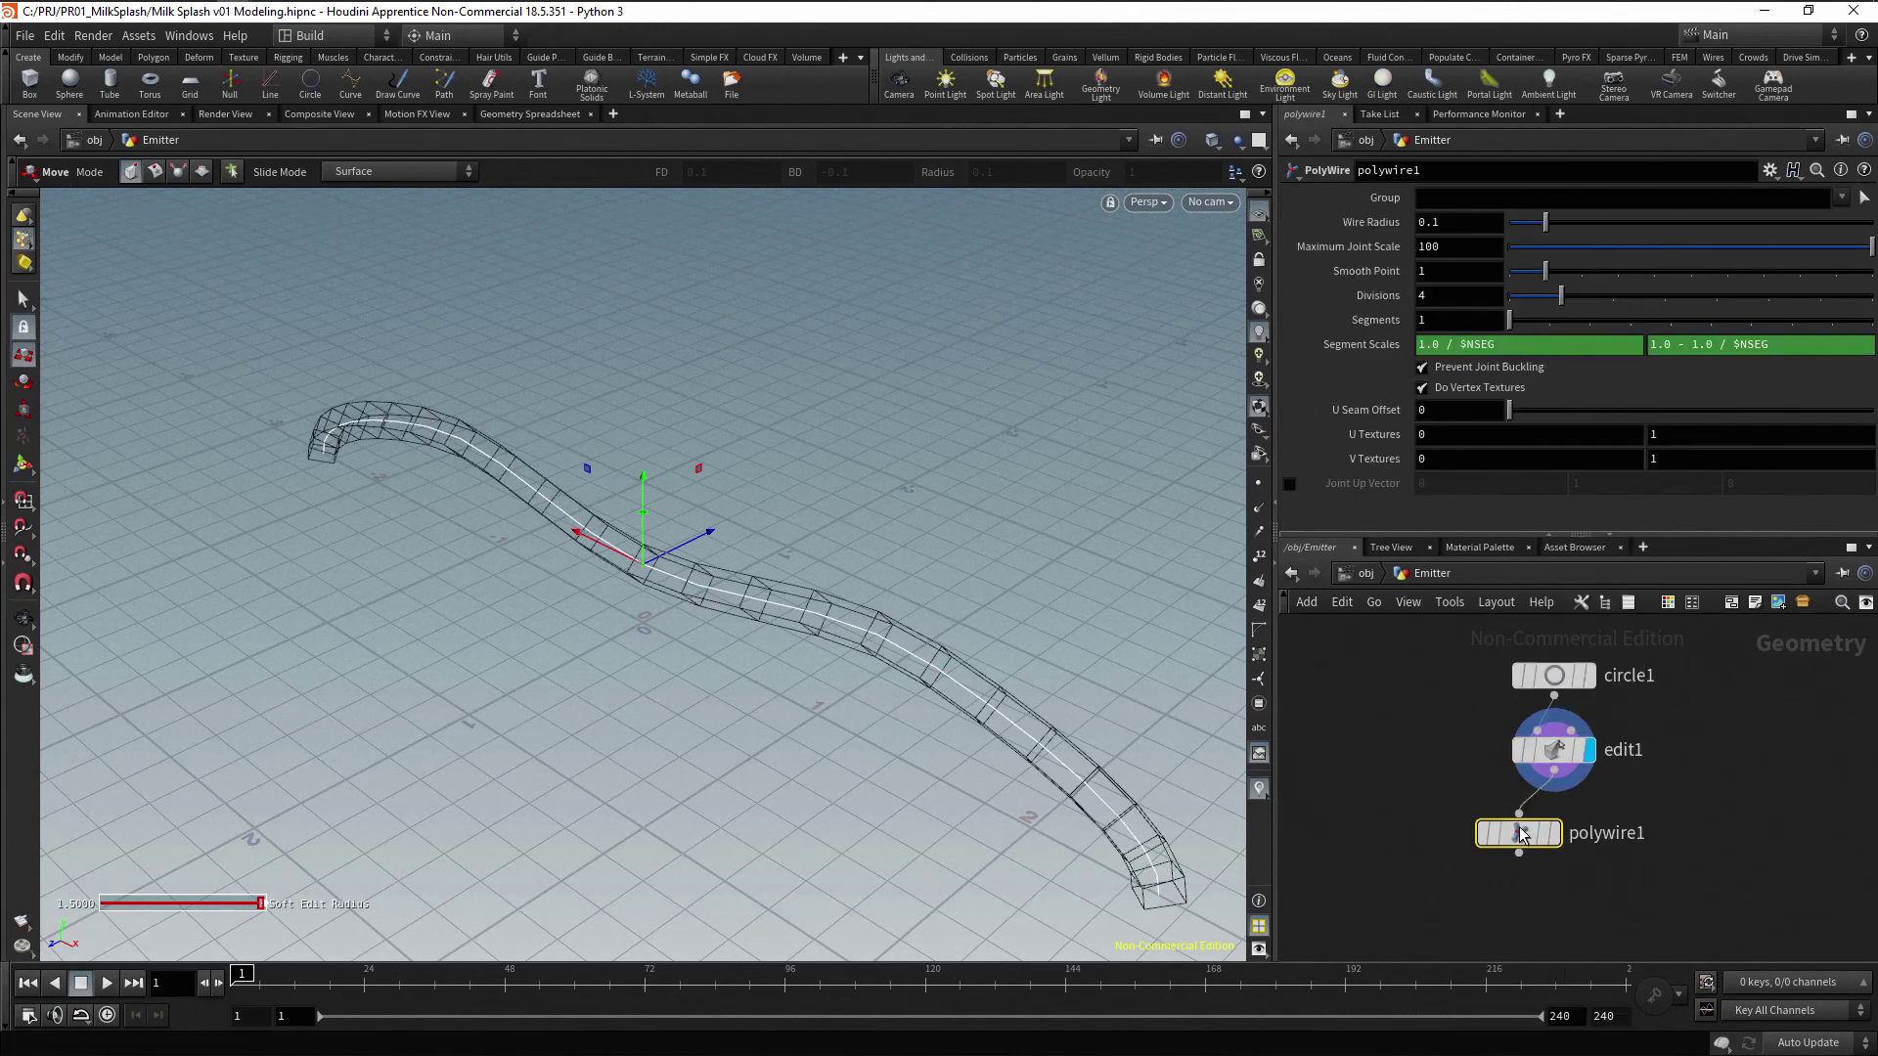
left_click(1557, 824)
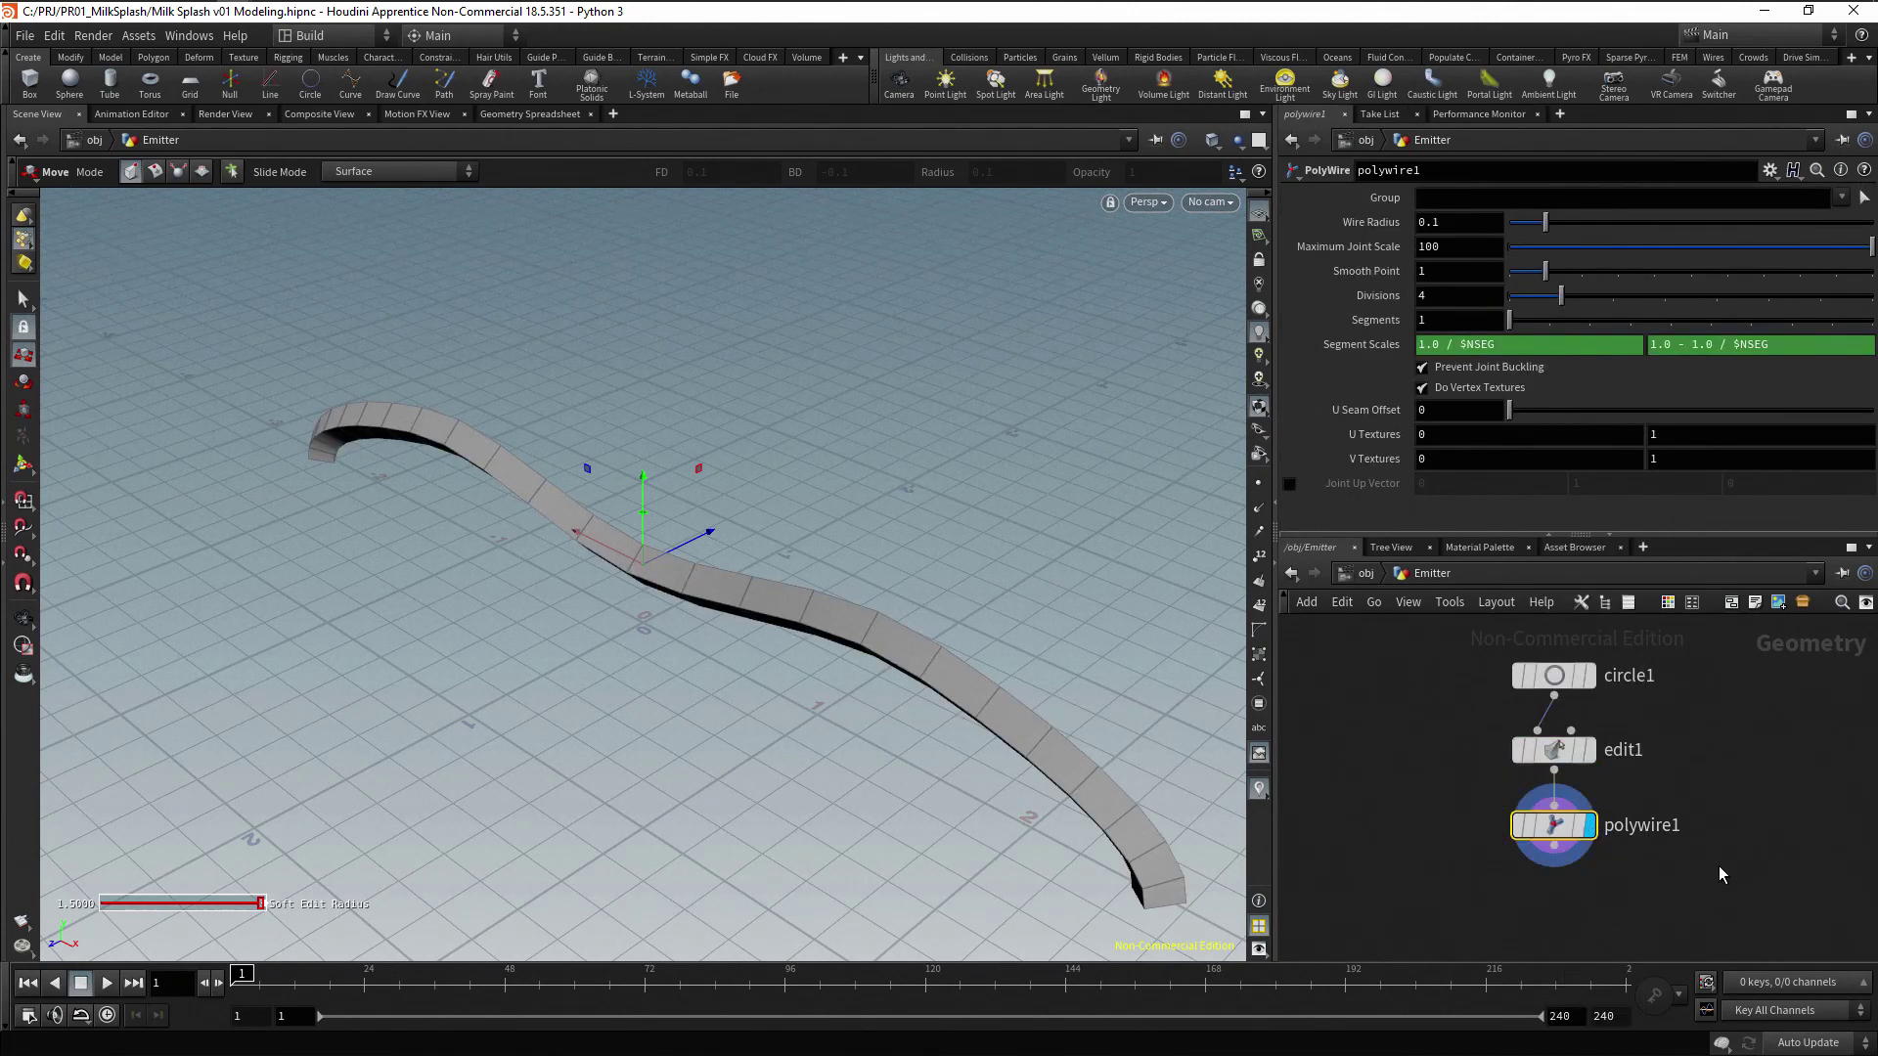
Set the PolyWire node's divisions to 6 to round out the tube
left_click_drag(1561, 295, 1664, 295)
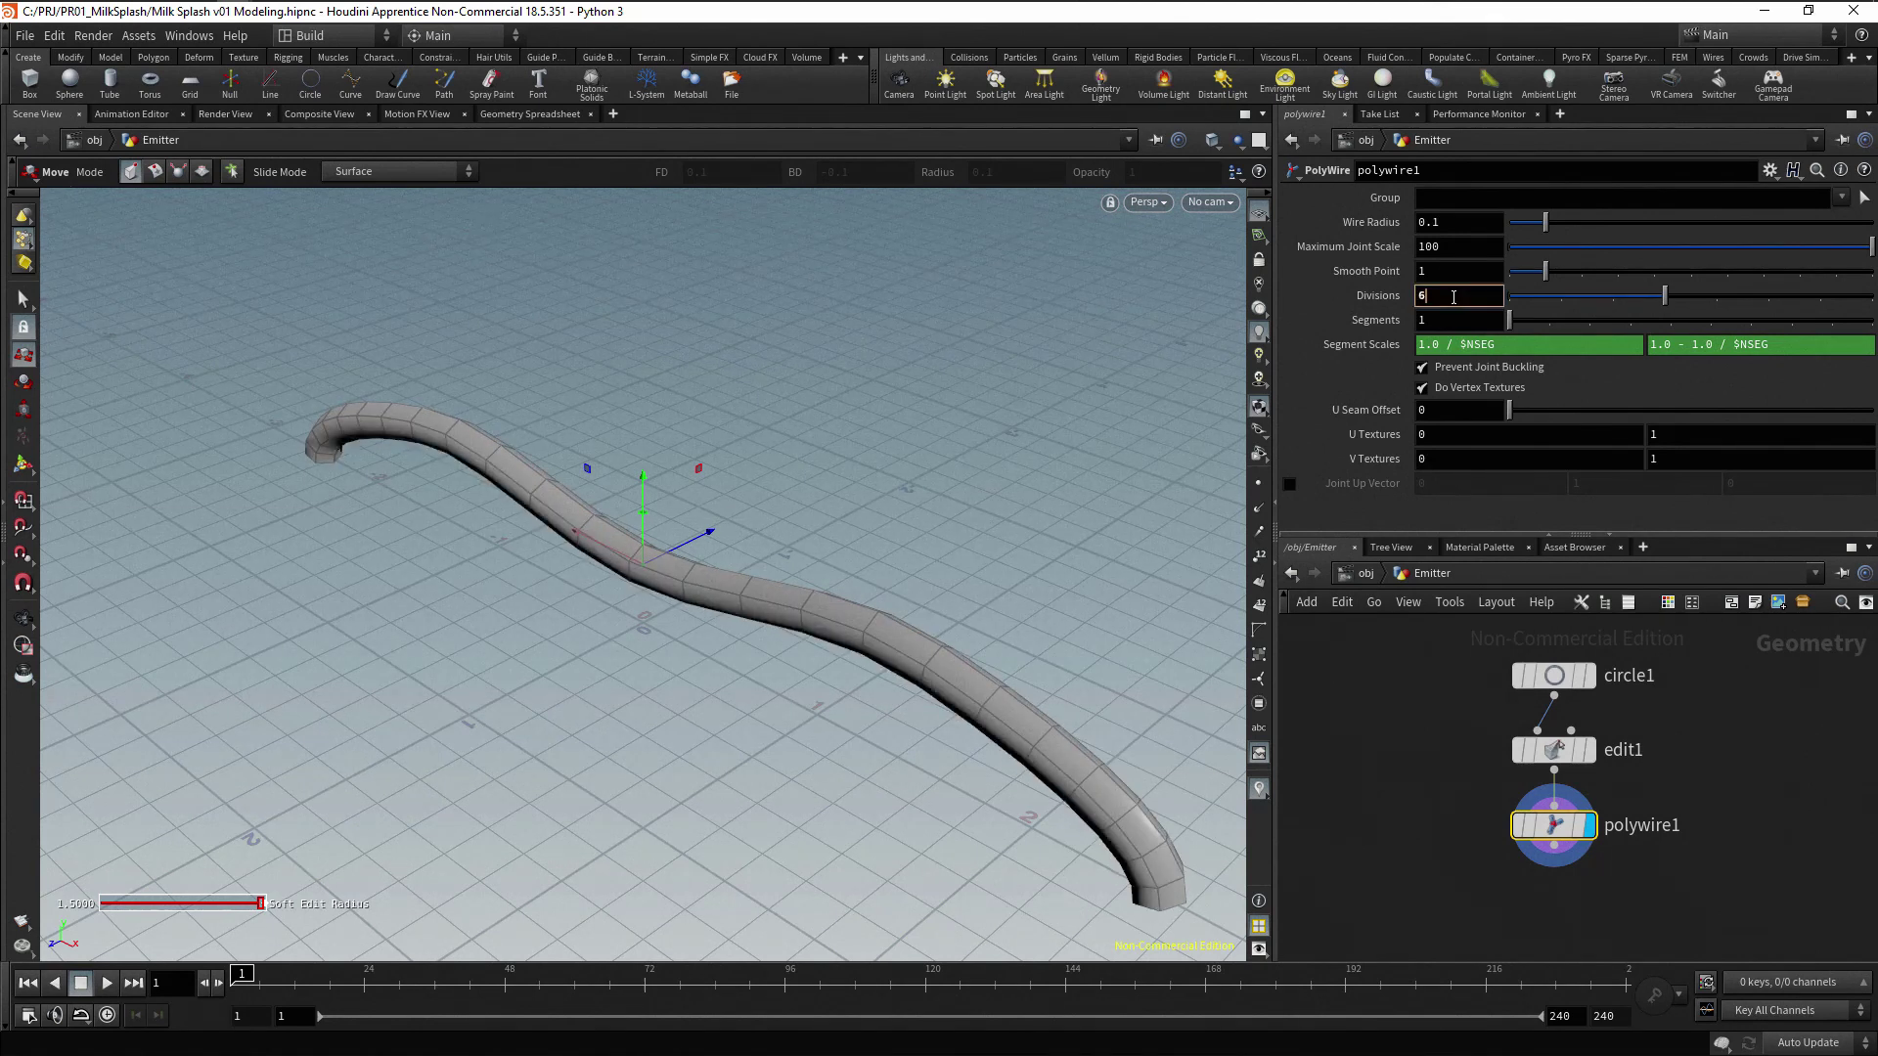
Add a Sphere node beside circle1 and set its primitive type to Polygon
middle_click_drag(1764, 810, 1696, 838)
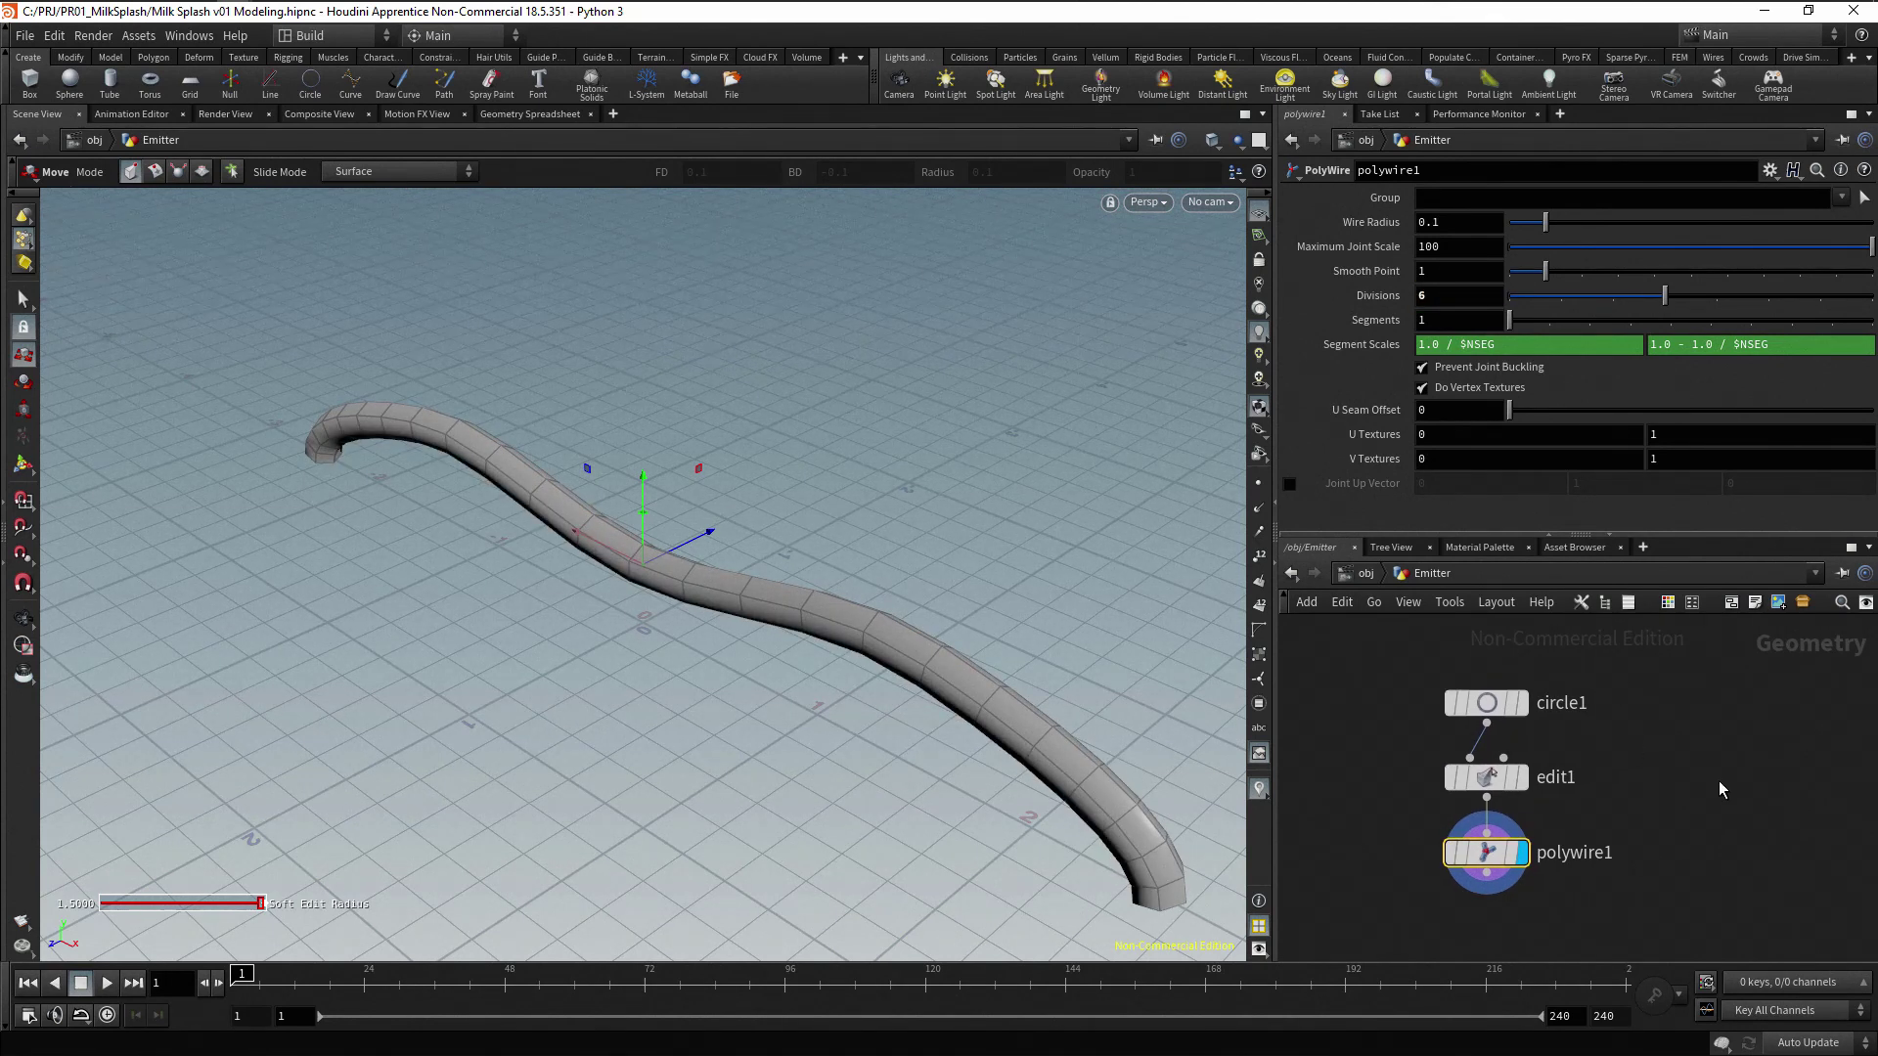
left_click(1719, 789)
key("Tab")
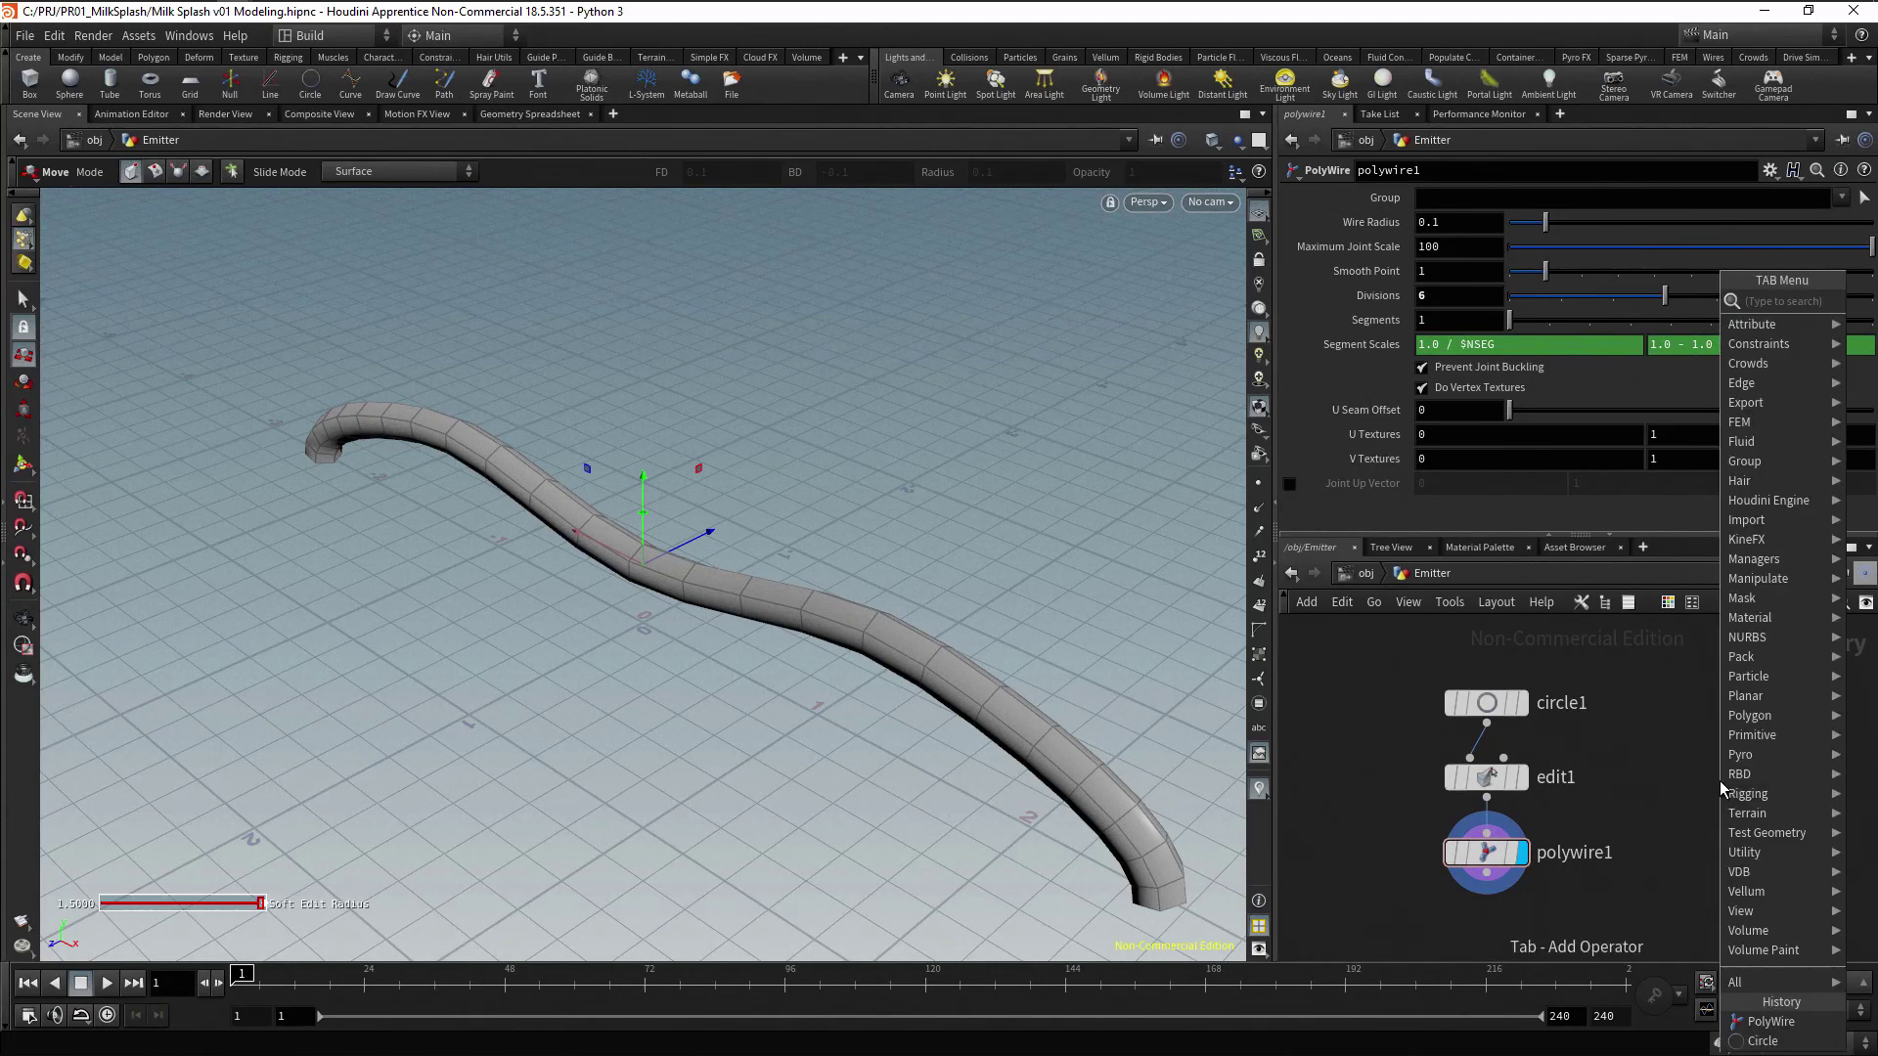
type("sphere")
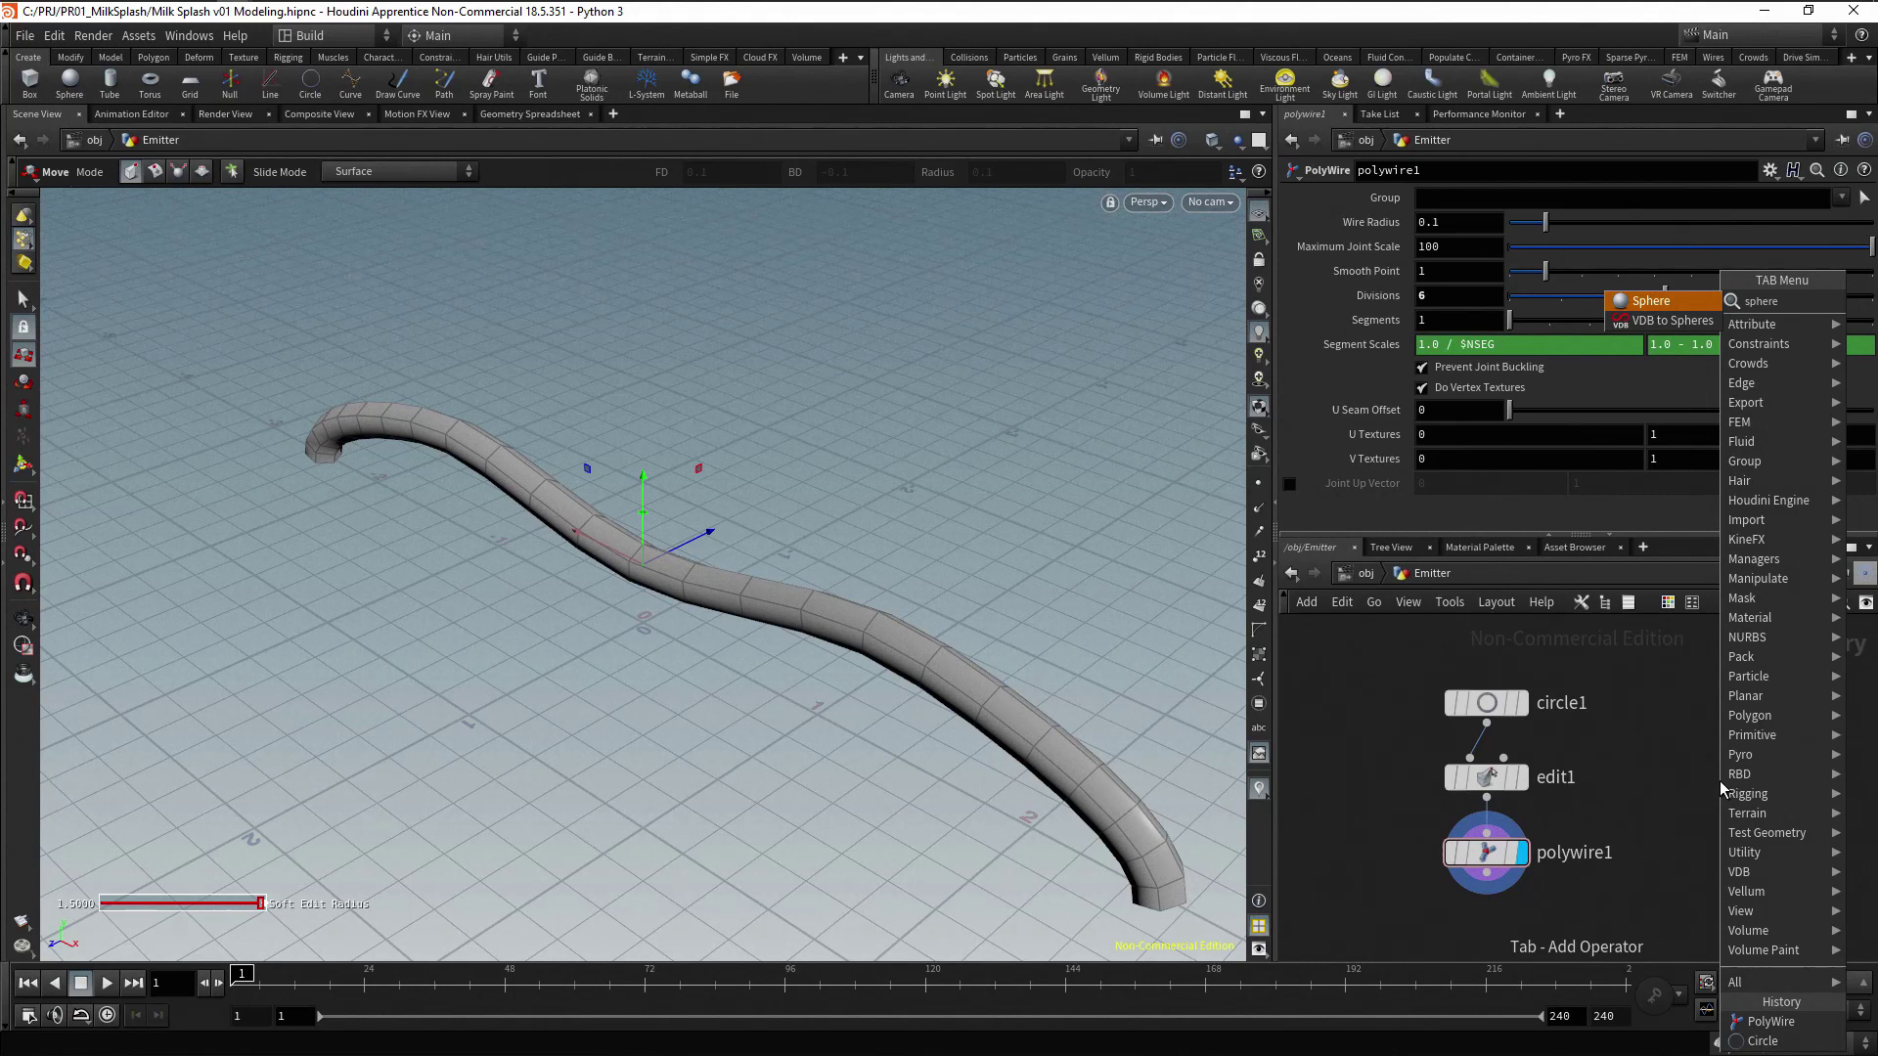
key("Return")
left_click(1719, 781)
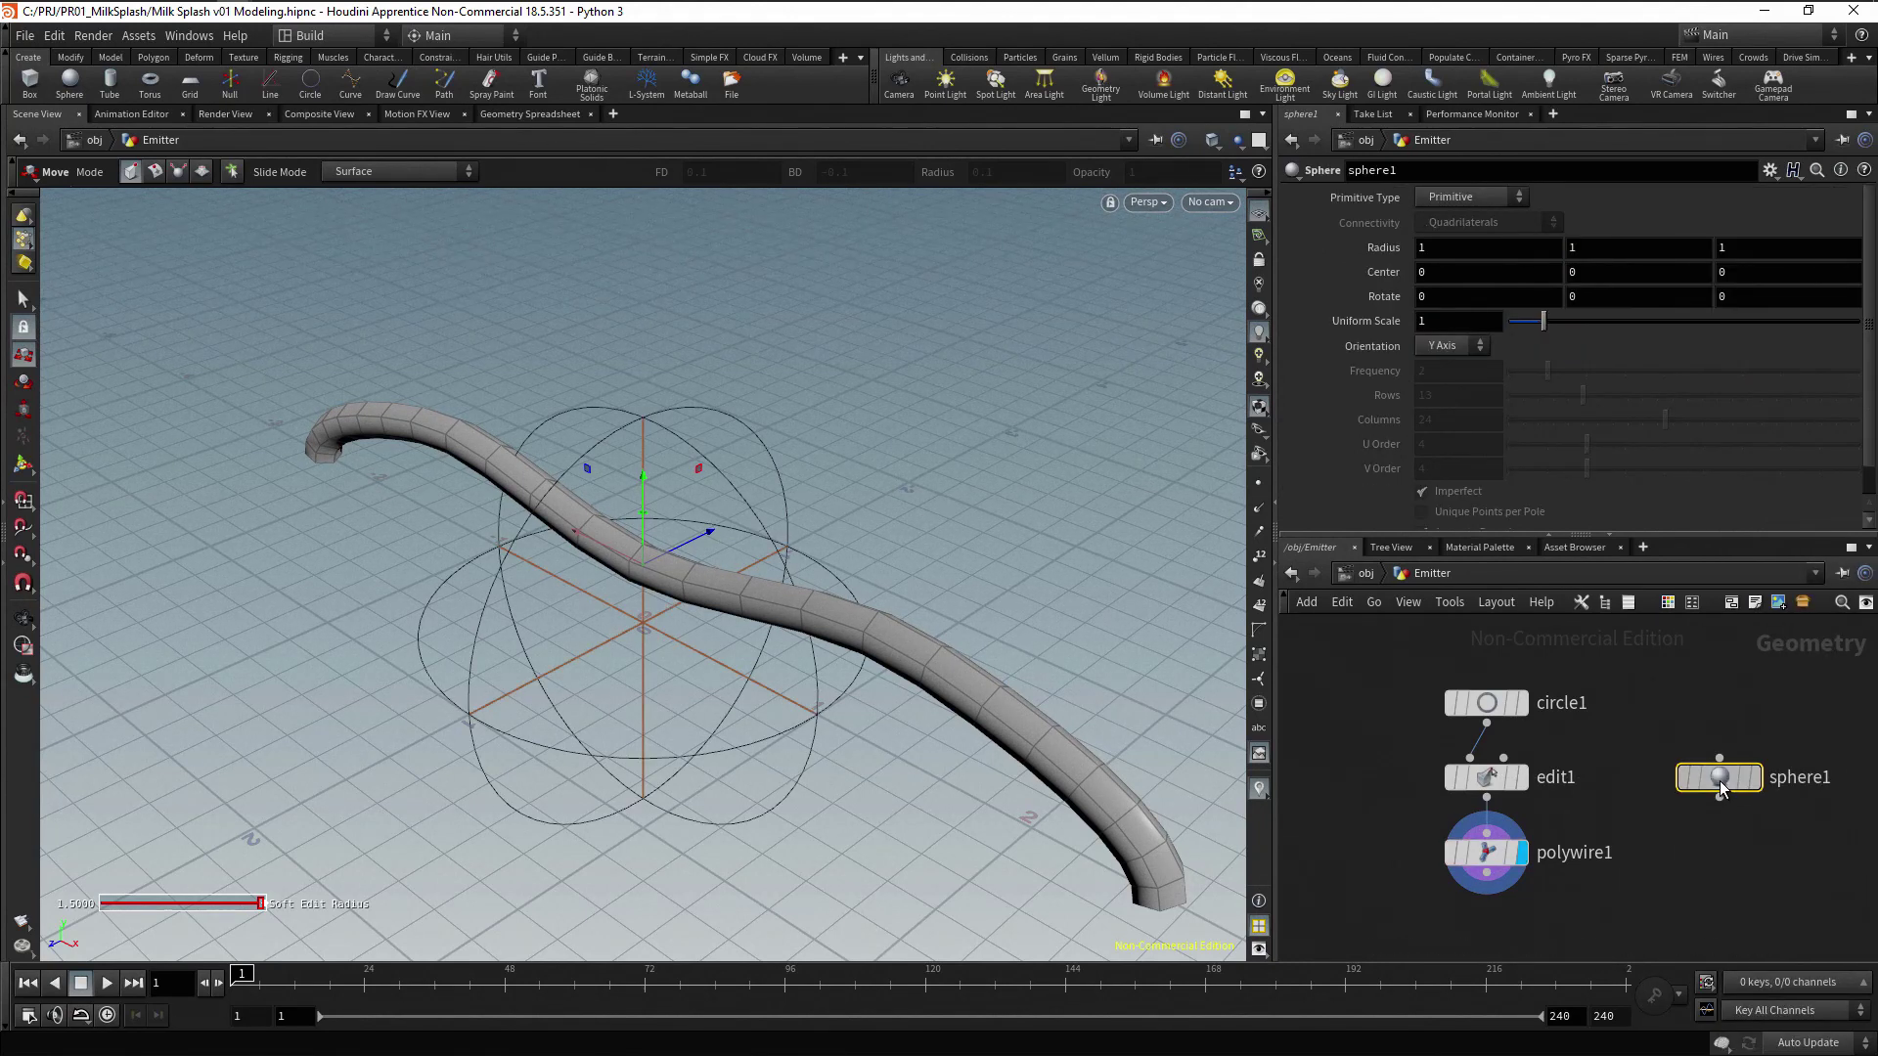
left_click_drag(1721, 788, 1718, 714)
left_click(1522, 199)
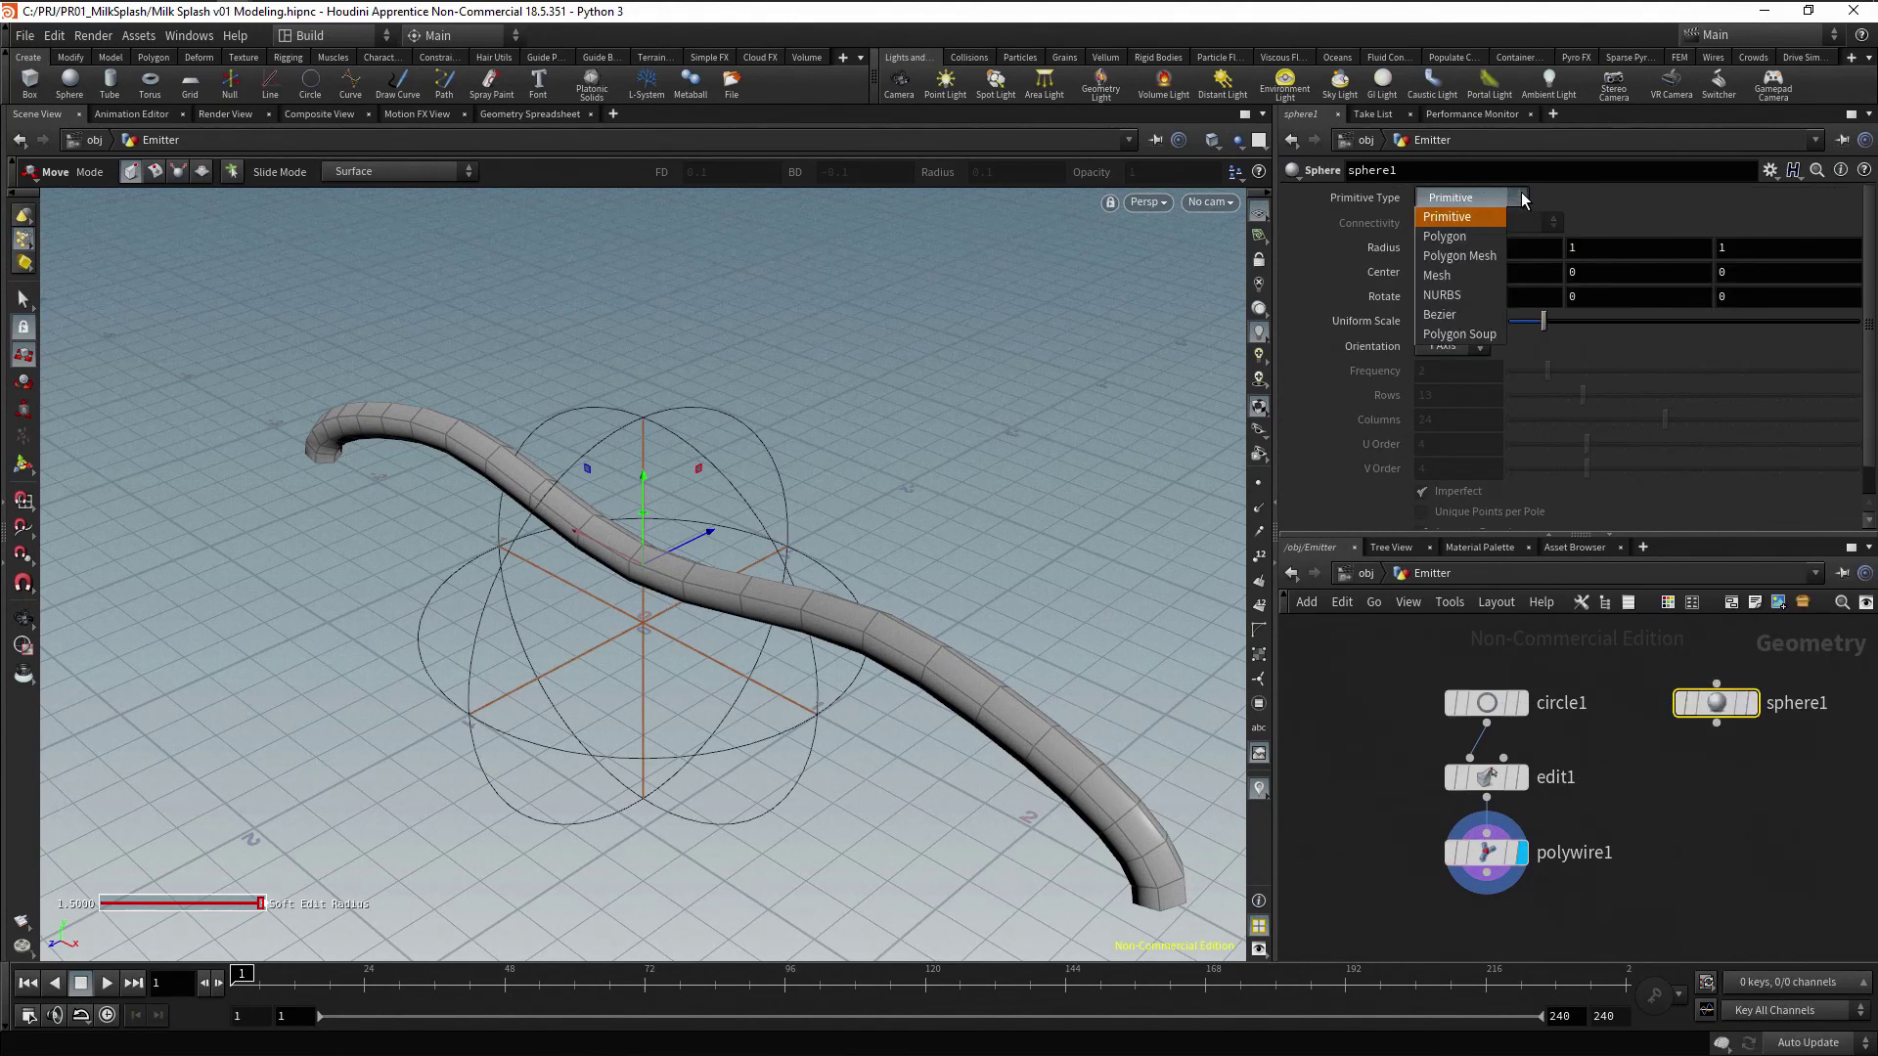
left_click(1468, 220)
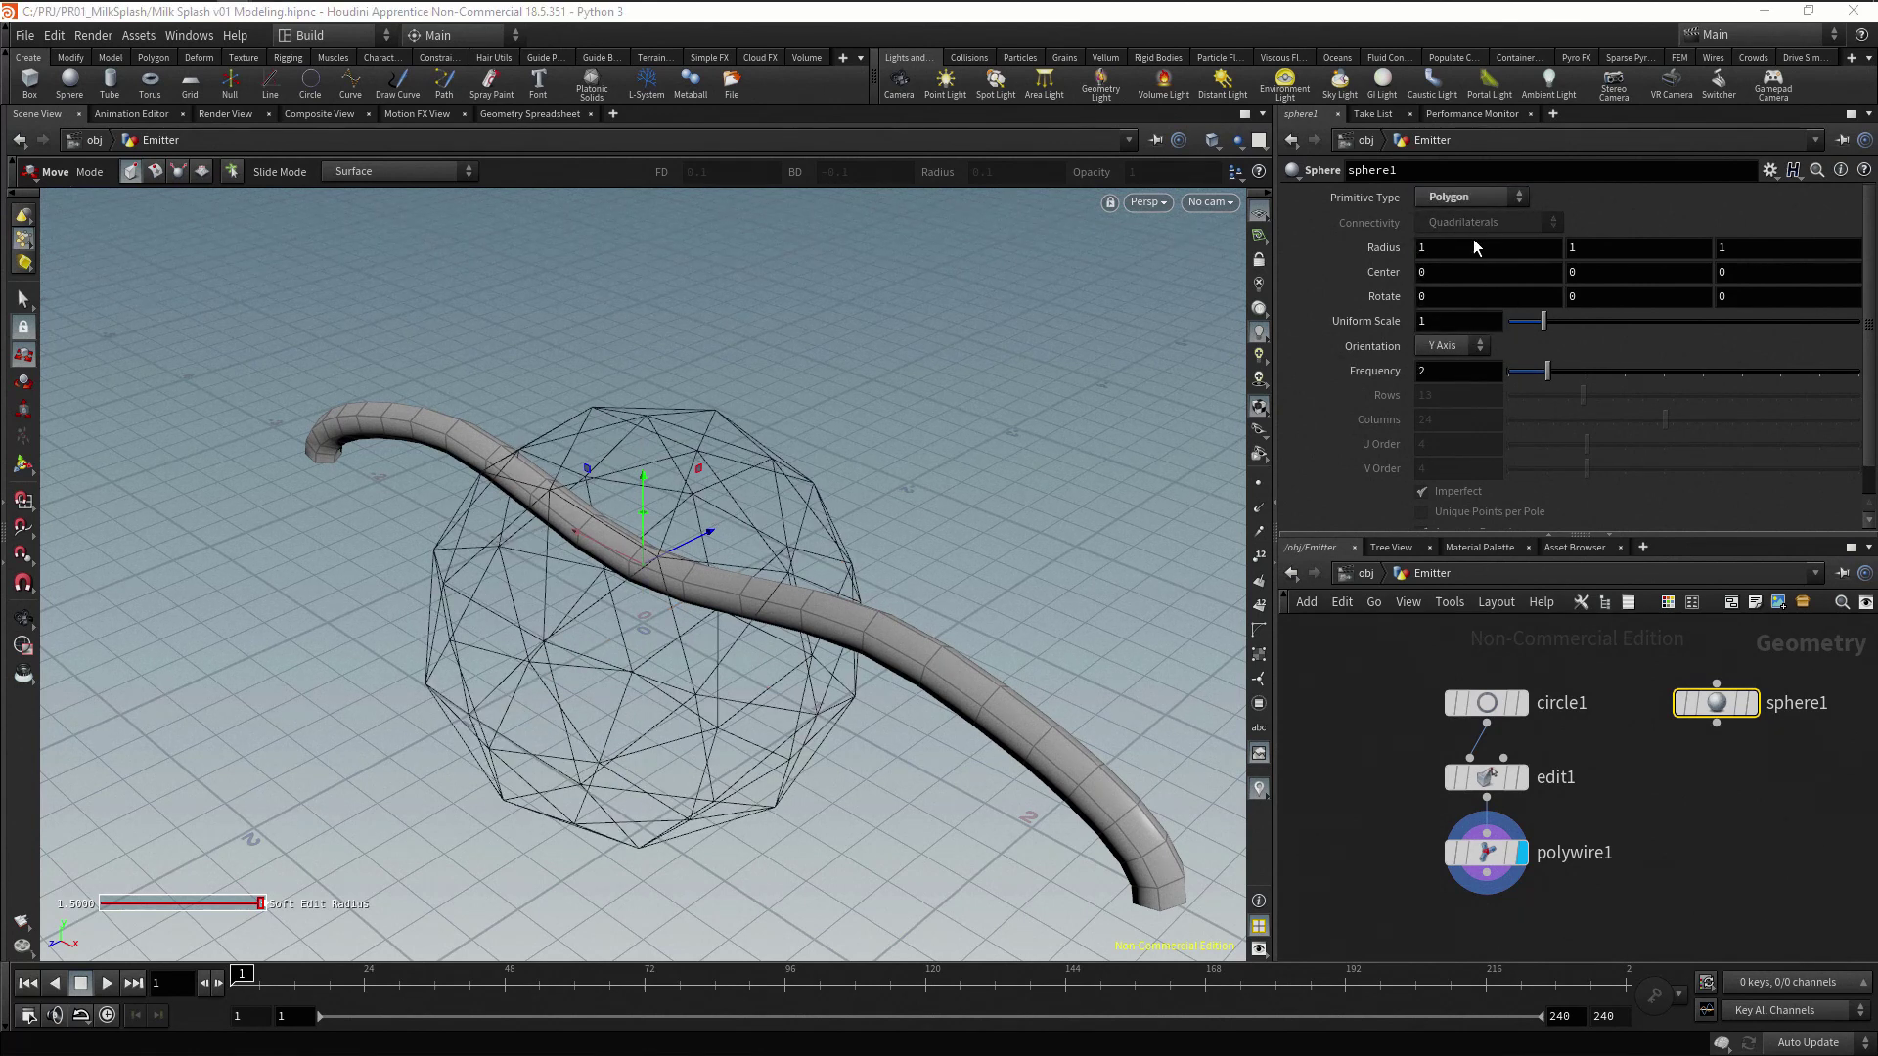
Set the sphere's radius to 0.18 in X, 0.18 in Y and 0.1 in Z
left_click(1473, 246)
type("0.18")
key("Tab")
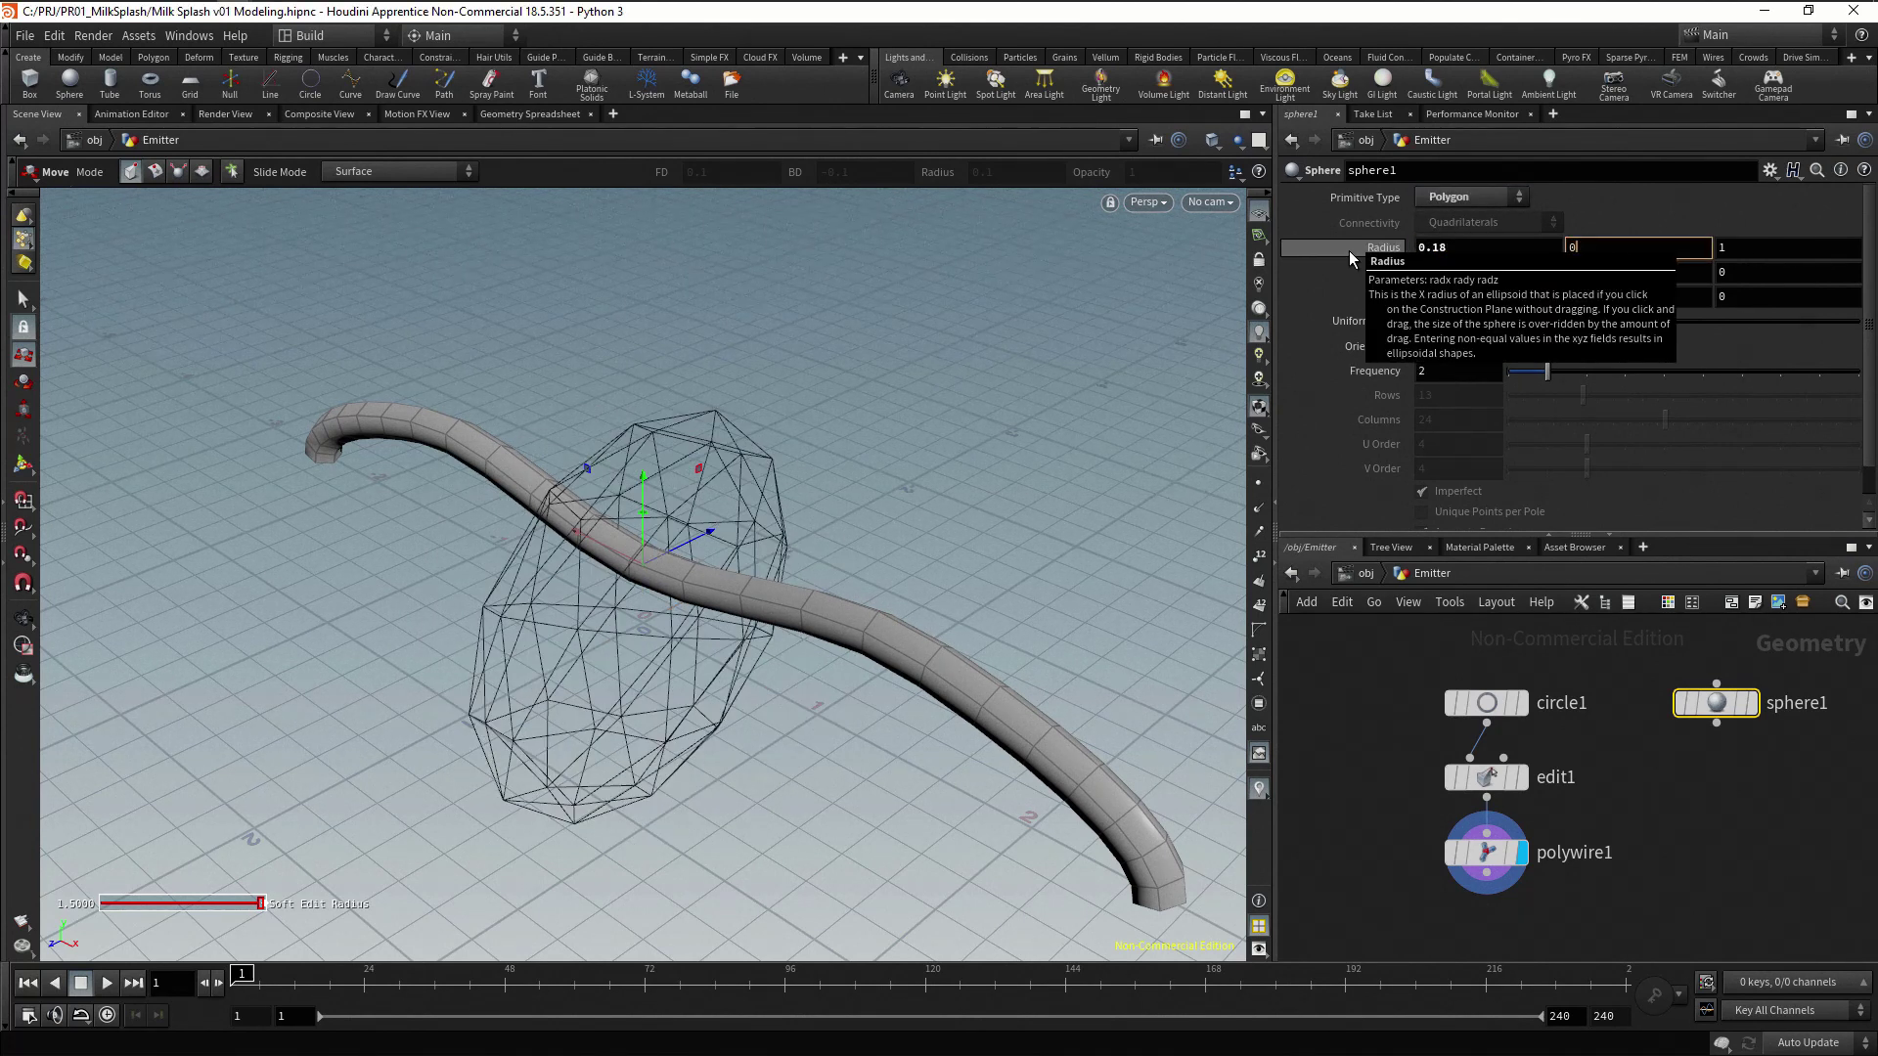
type("0.18")
key("Tab")
type("0.1")
key("Return")
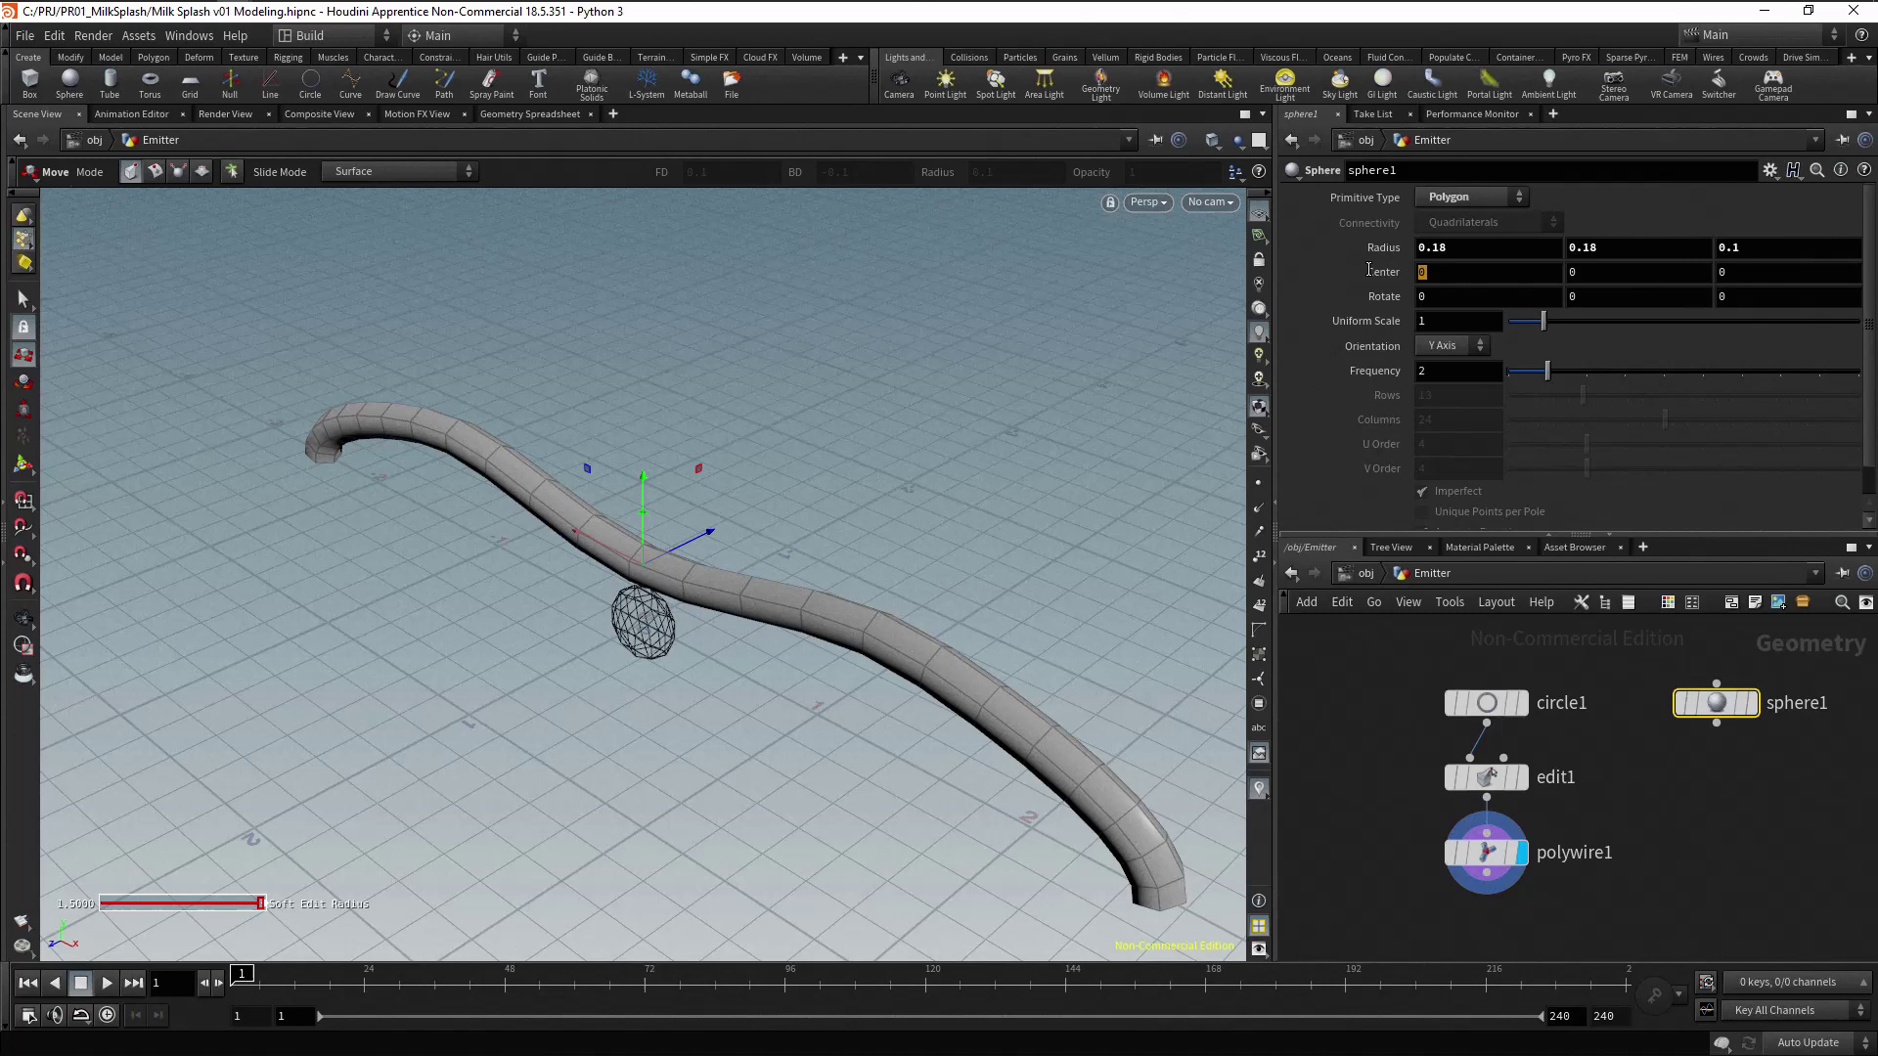
Place the sphere at the tube's end with center X -2.5 and Y 0.1, and set its frequency to 3
key("Tab")
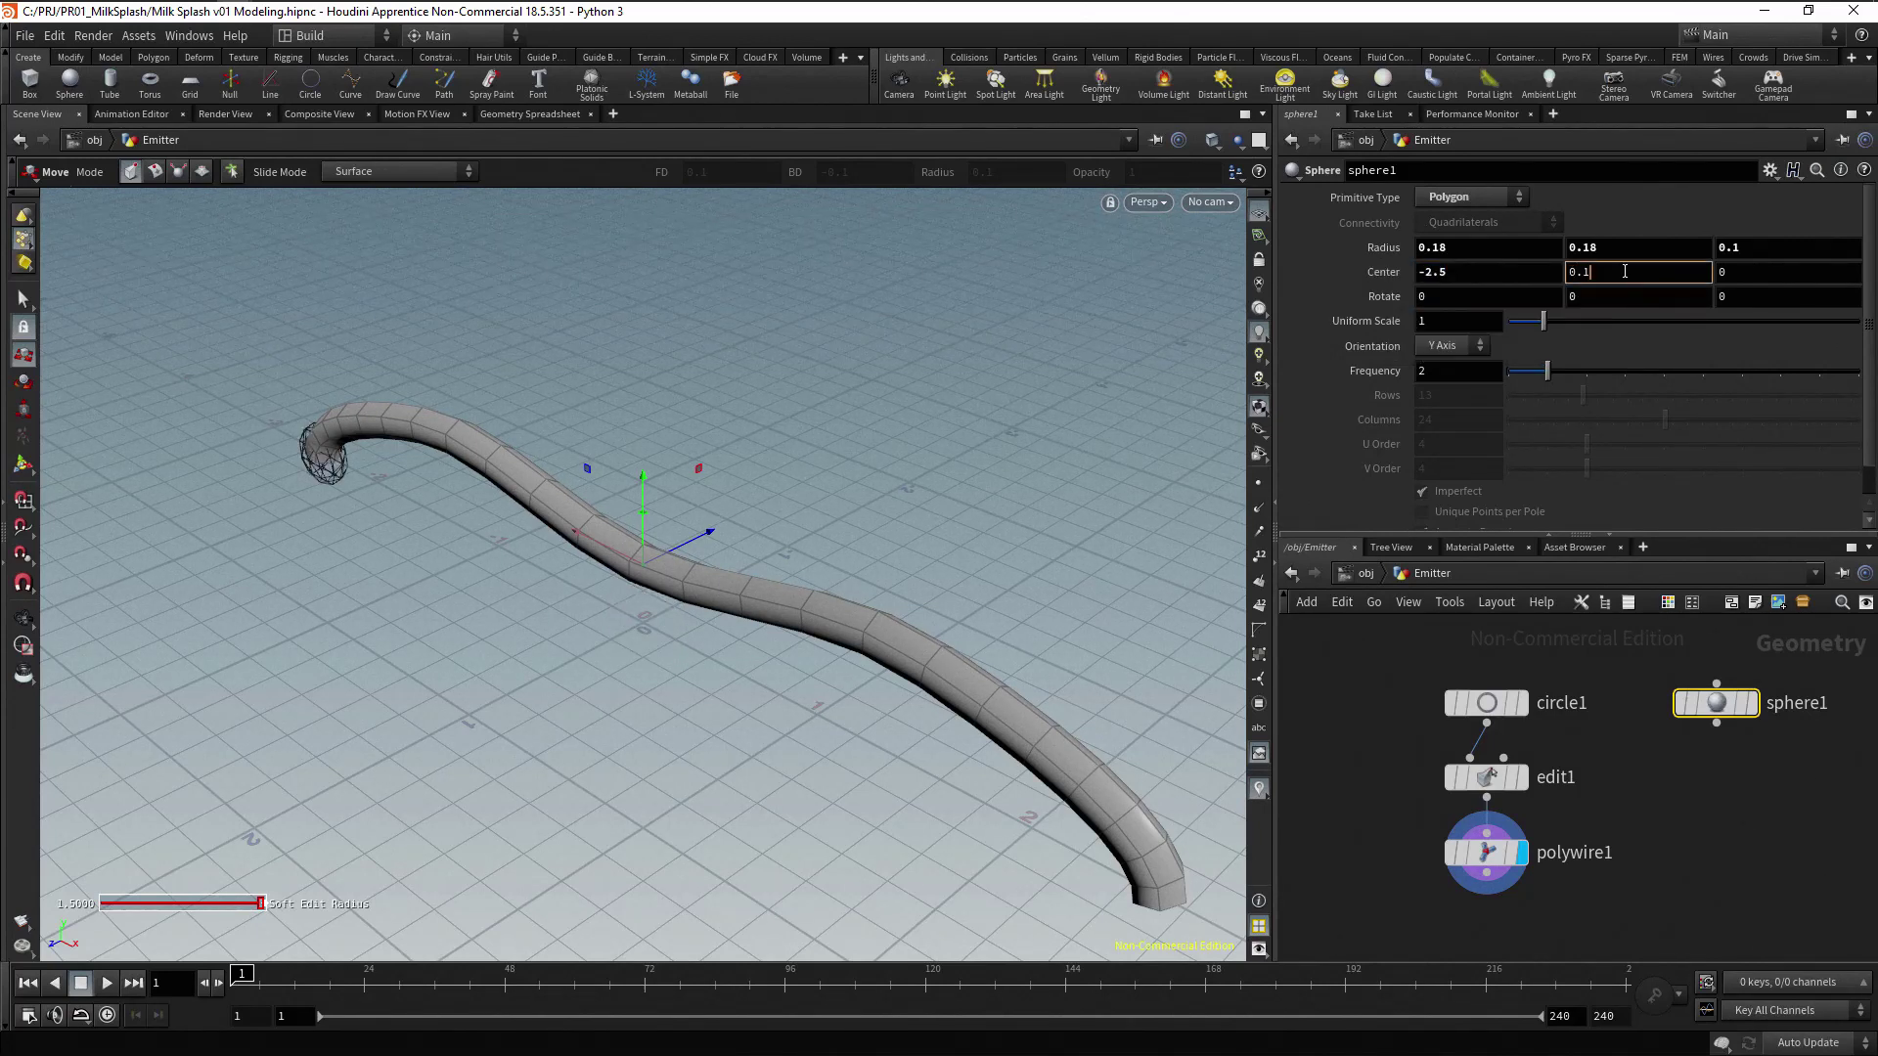
type("0.1")
key("Return")
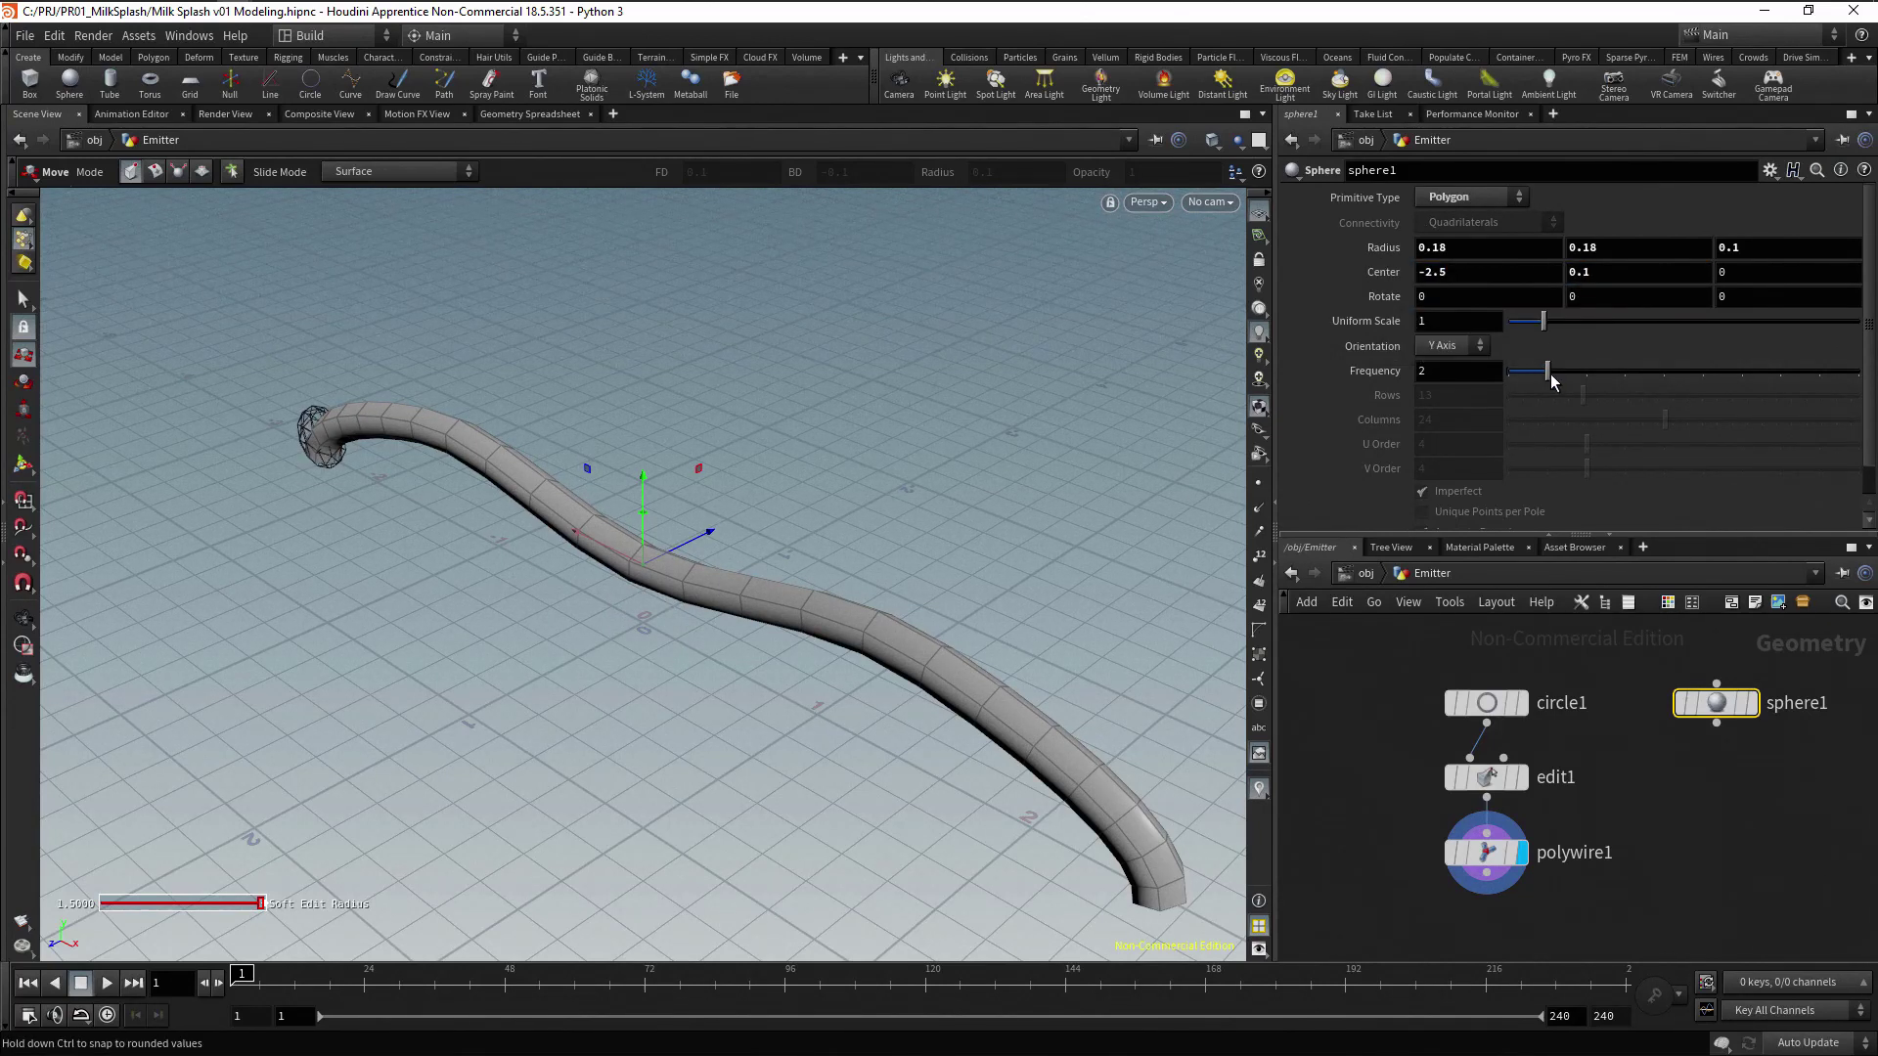
left_click_drag(1547, 372, 1586, 371)
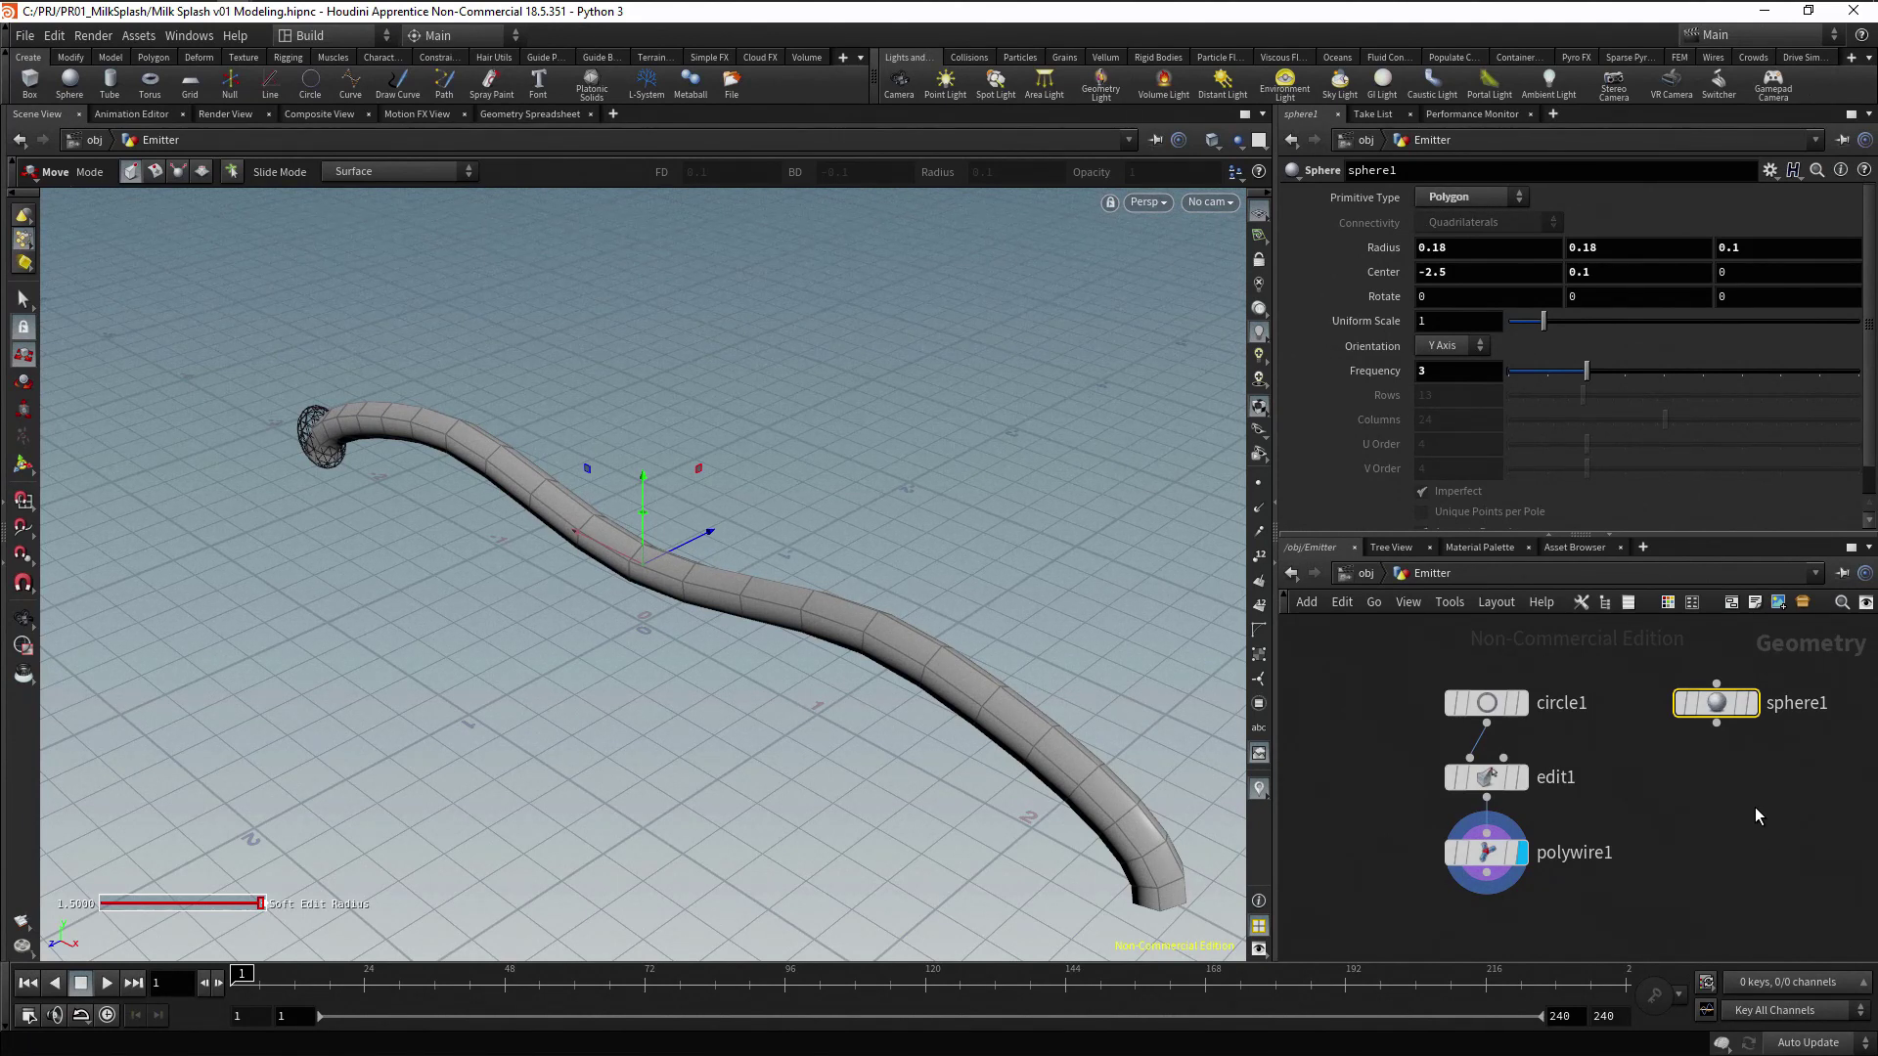
Append a Mirror node to sphere1 to copy the sphere to the tube's other end, and align it under sphere1
left_click(1716, 724)
key("Tab")
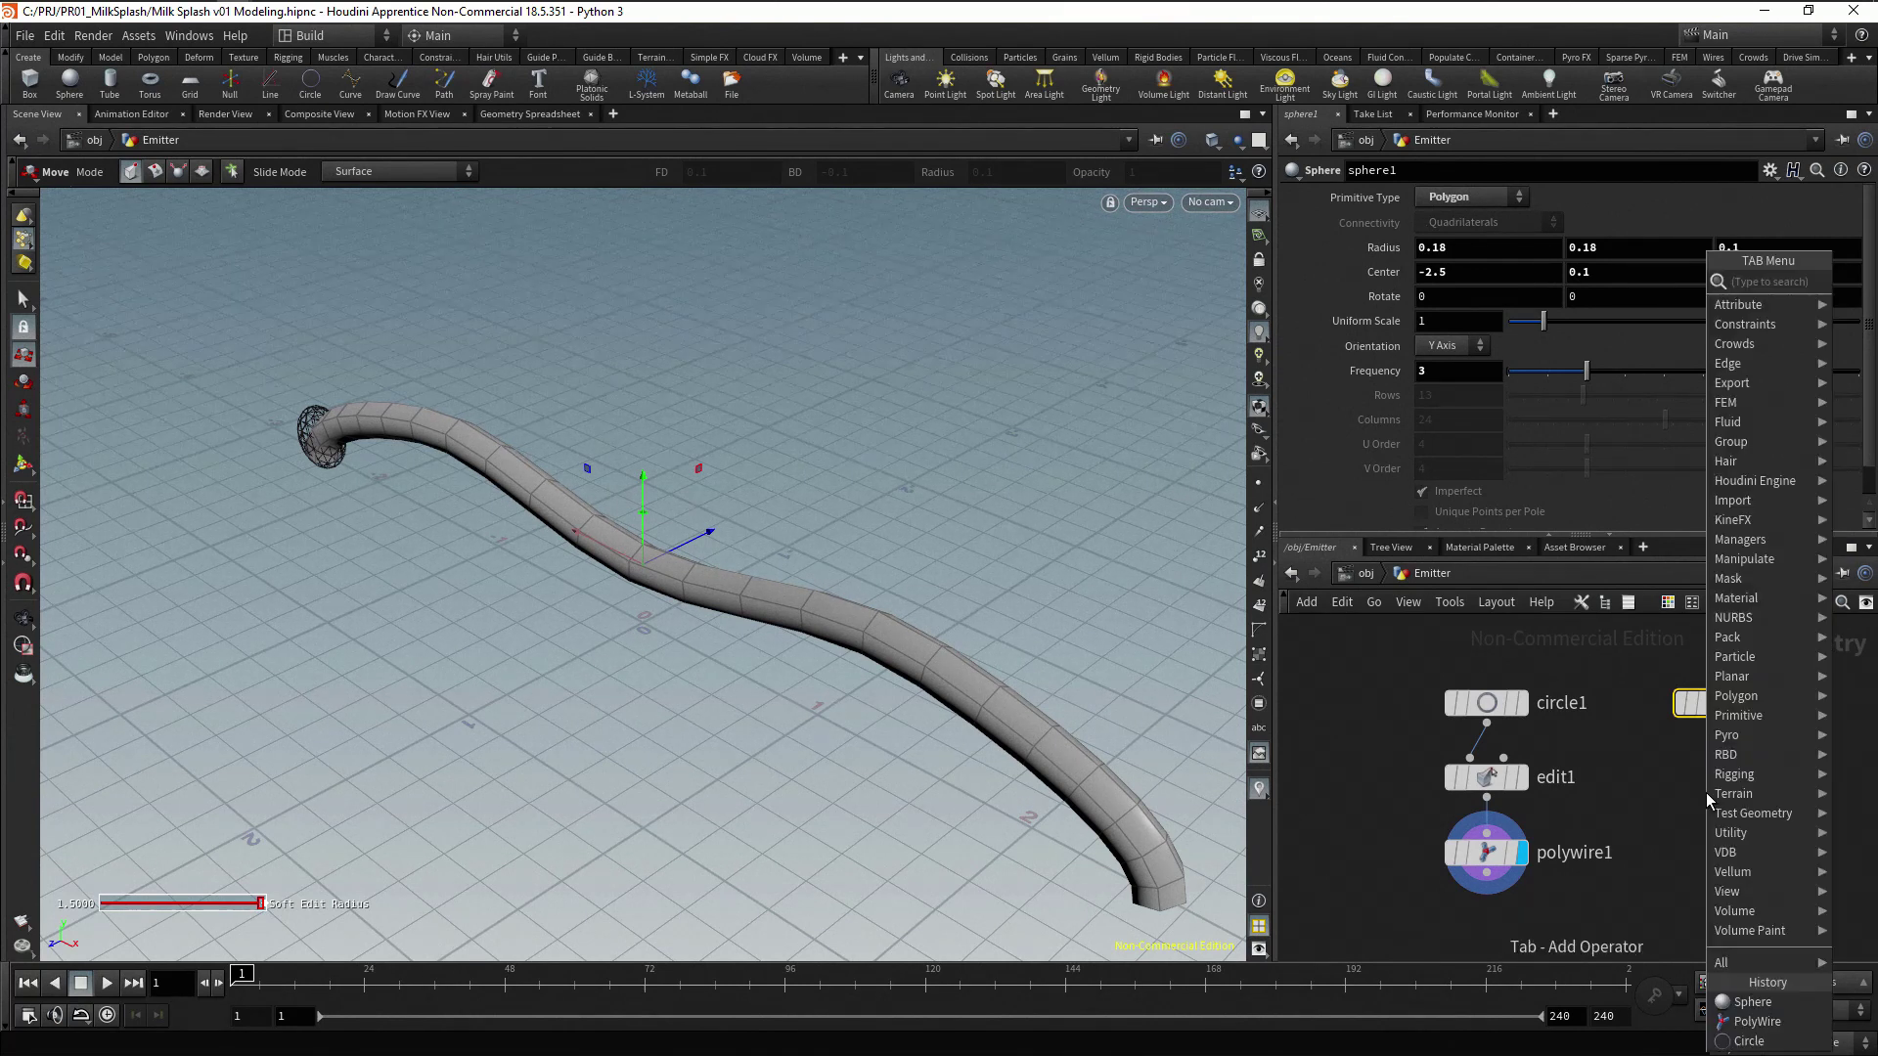
type("mirror")
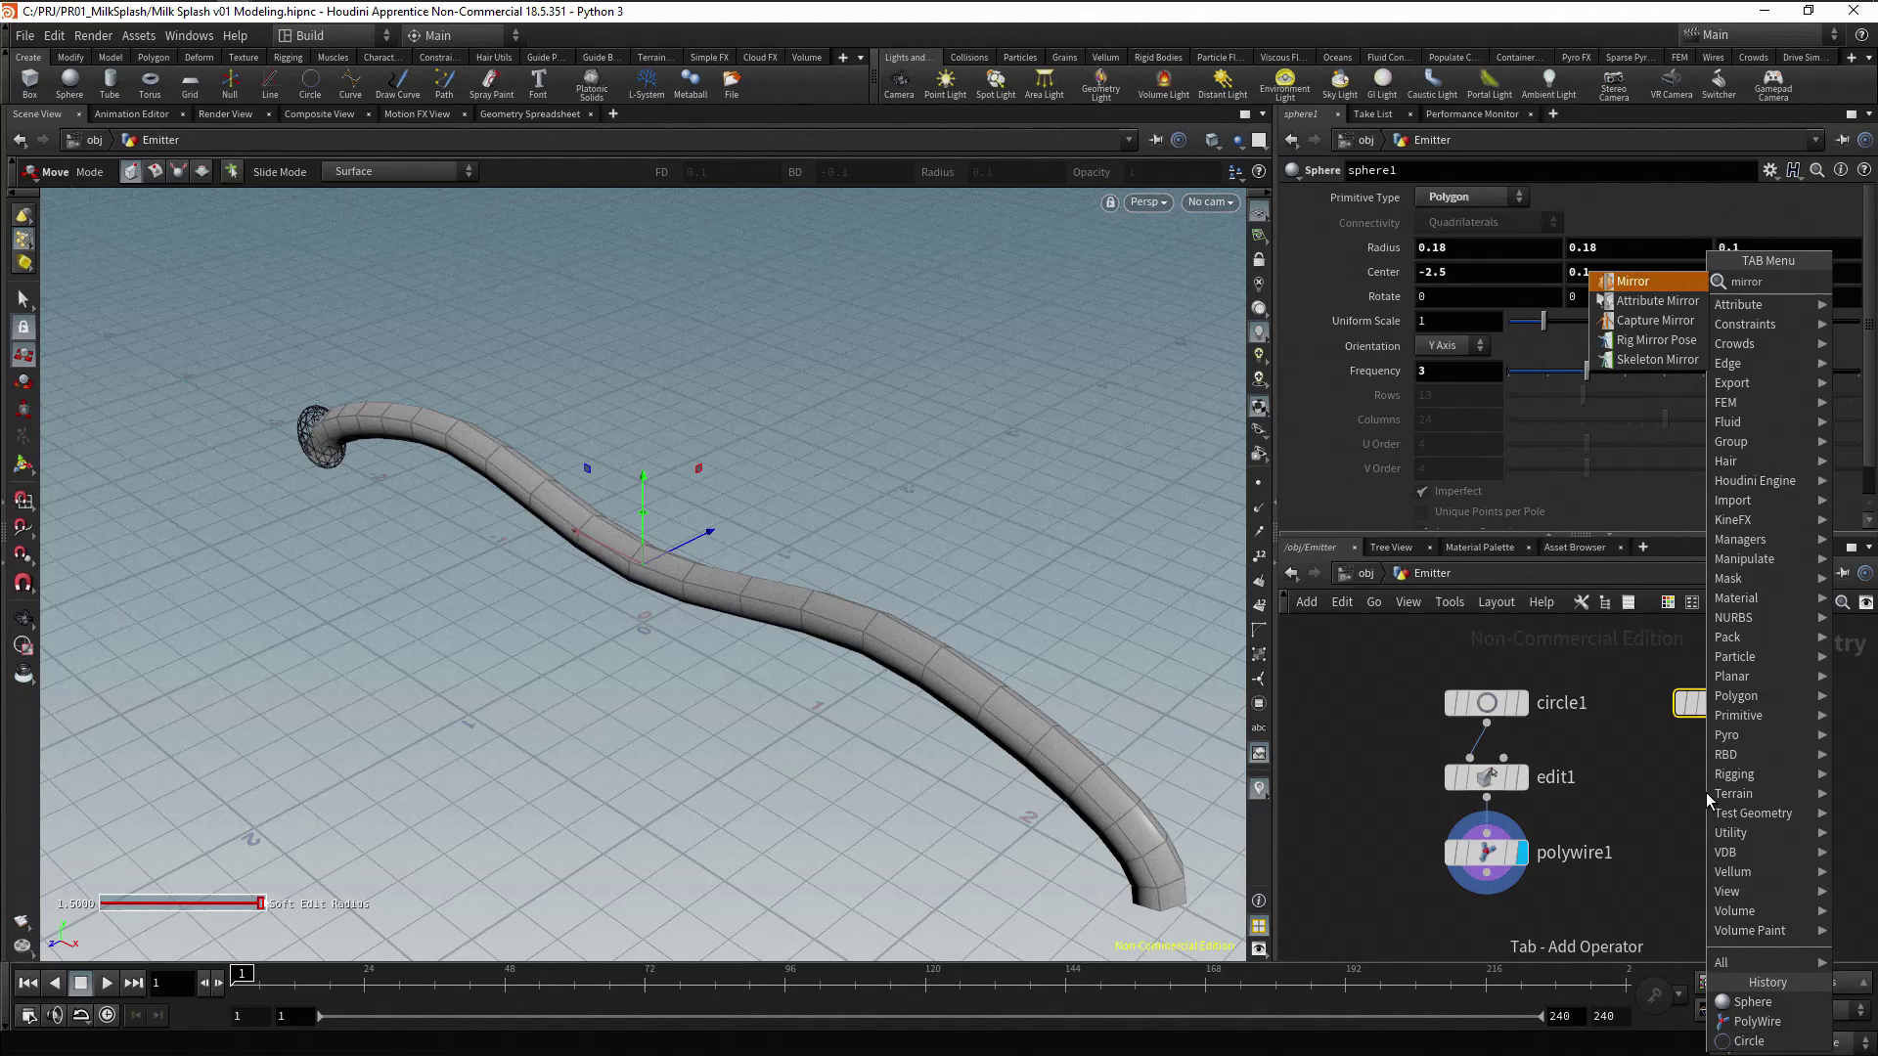
key("Return")
left_click(1706, 792)
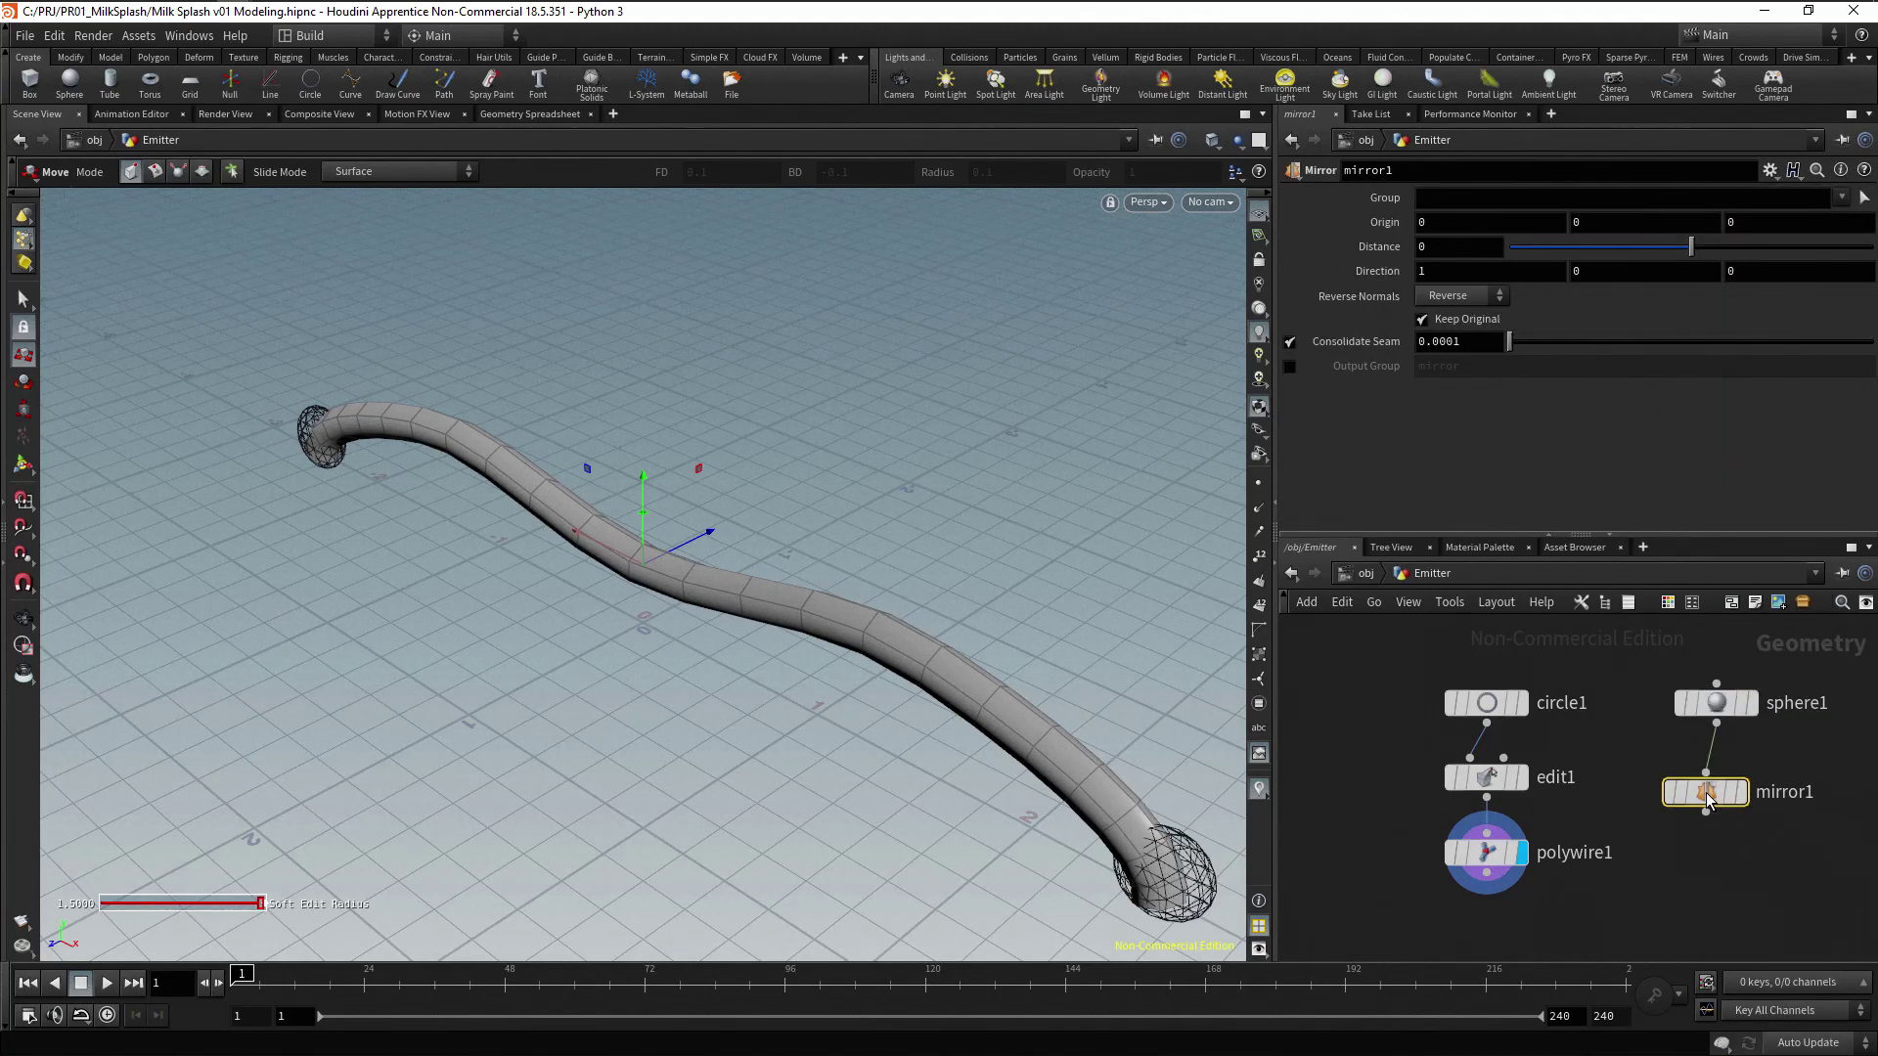
left_click_drag(1707, 800, 1721, 794)
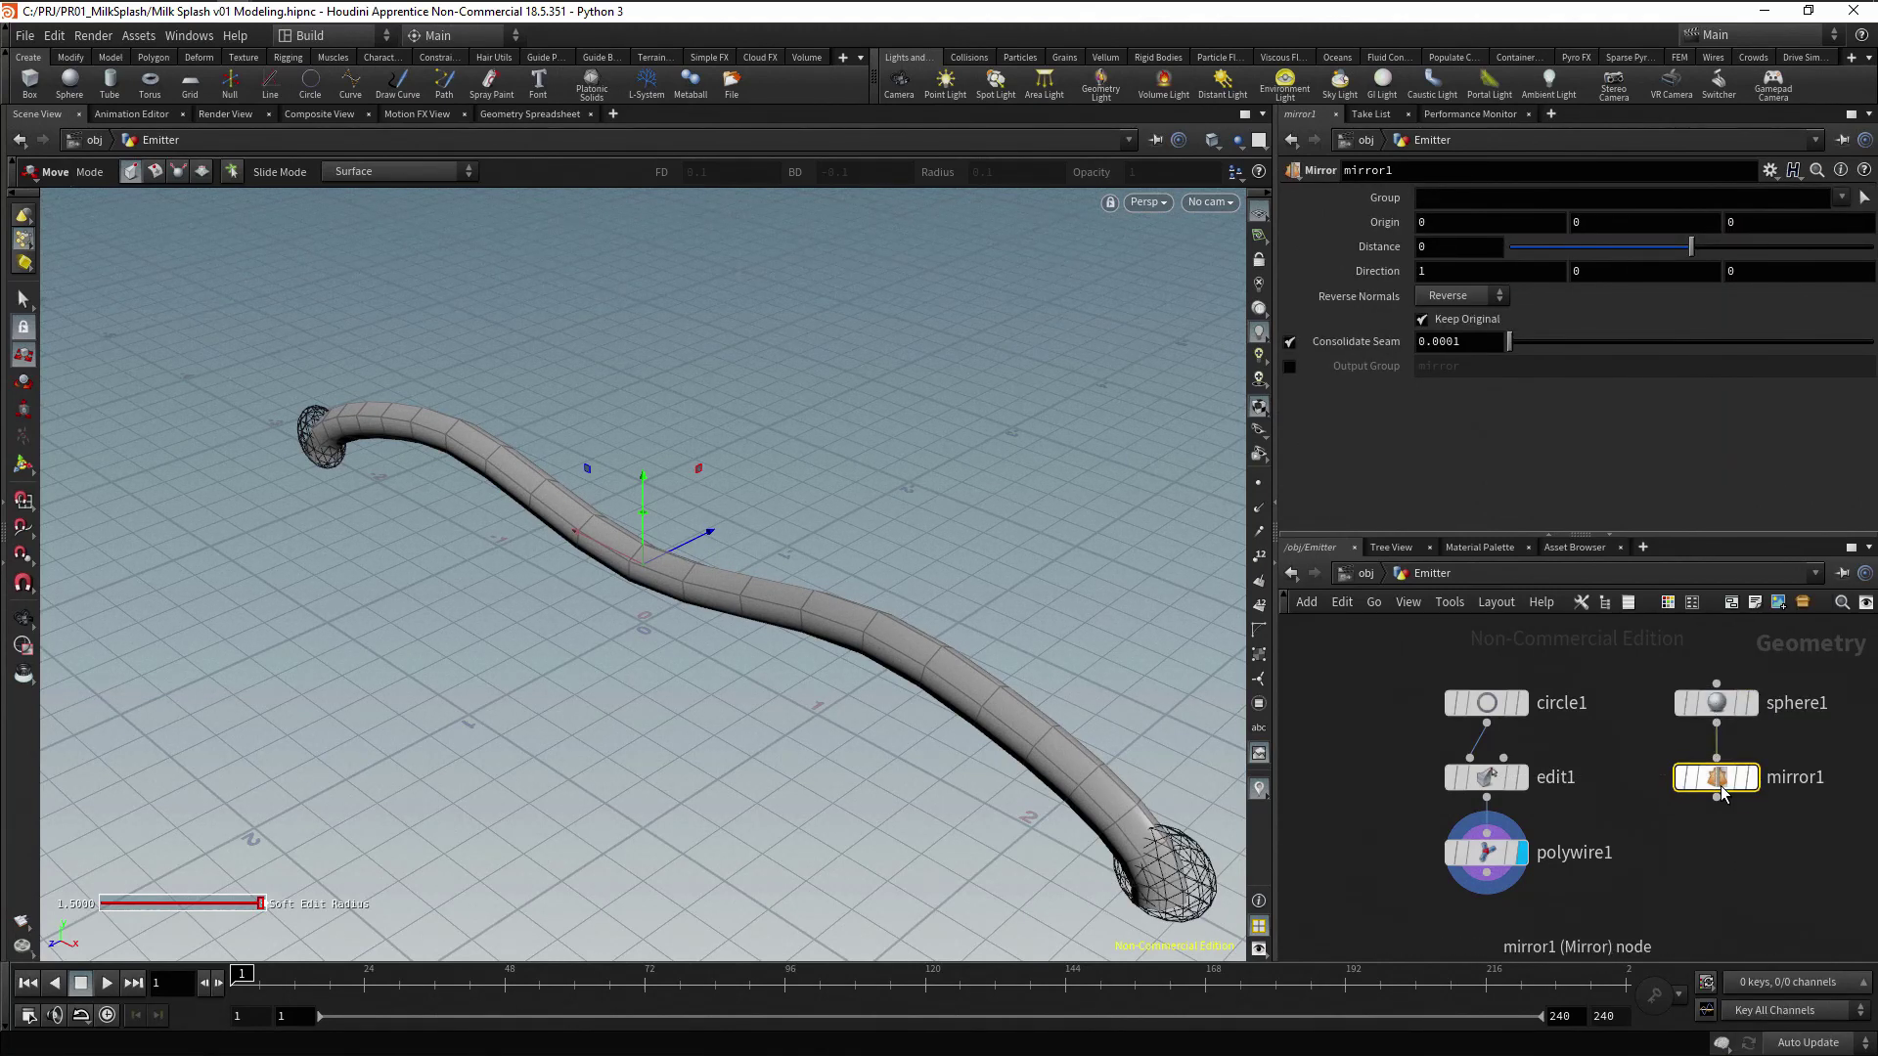
Add a Merge node combining polywire1 and mirror1, and display its result
scroll(1736, 861, "down", 4)
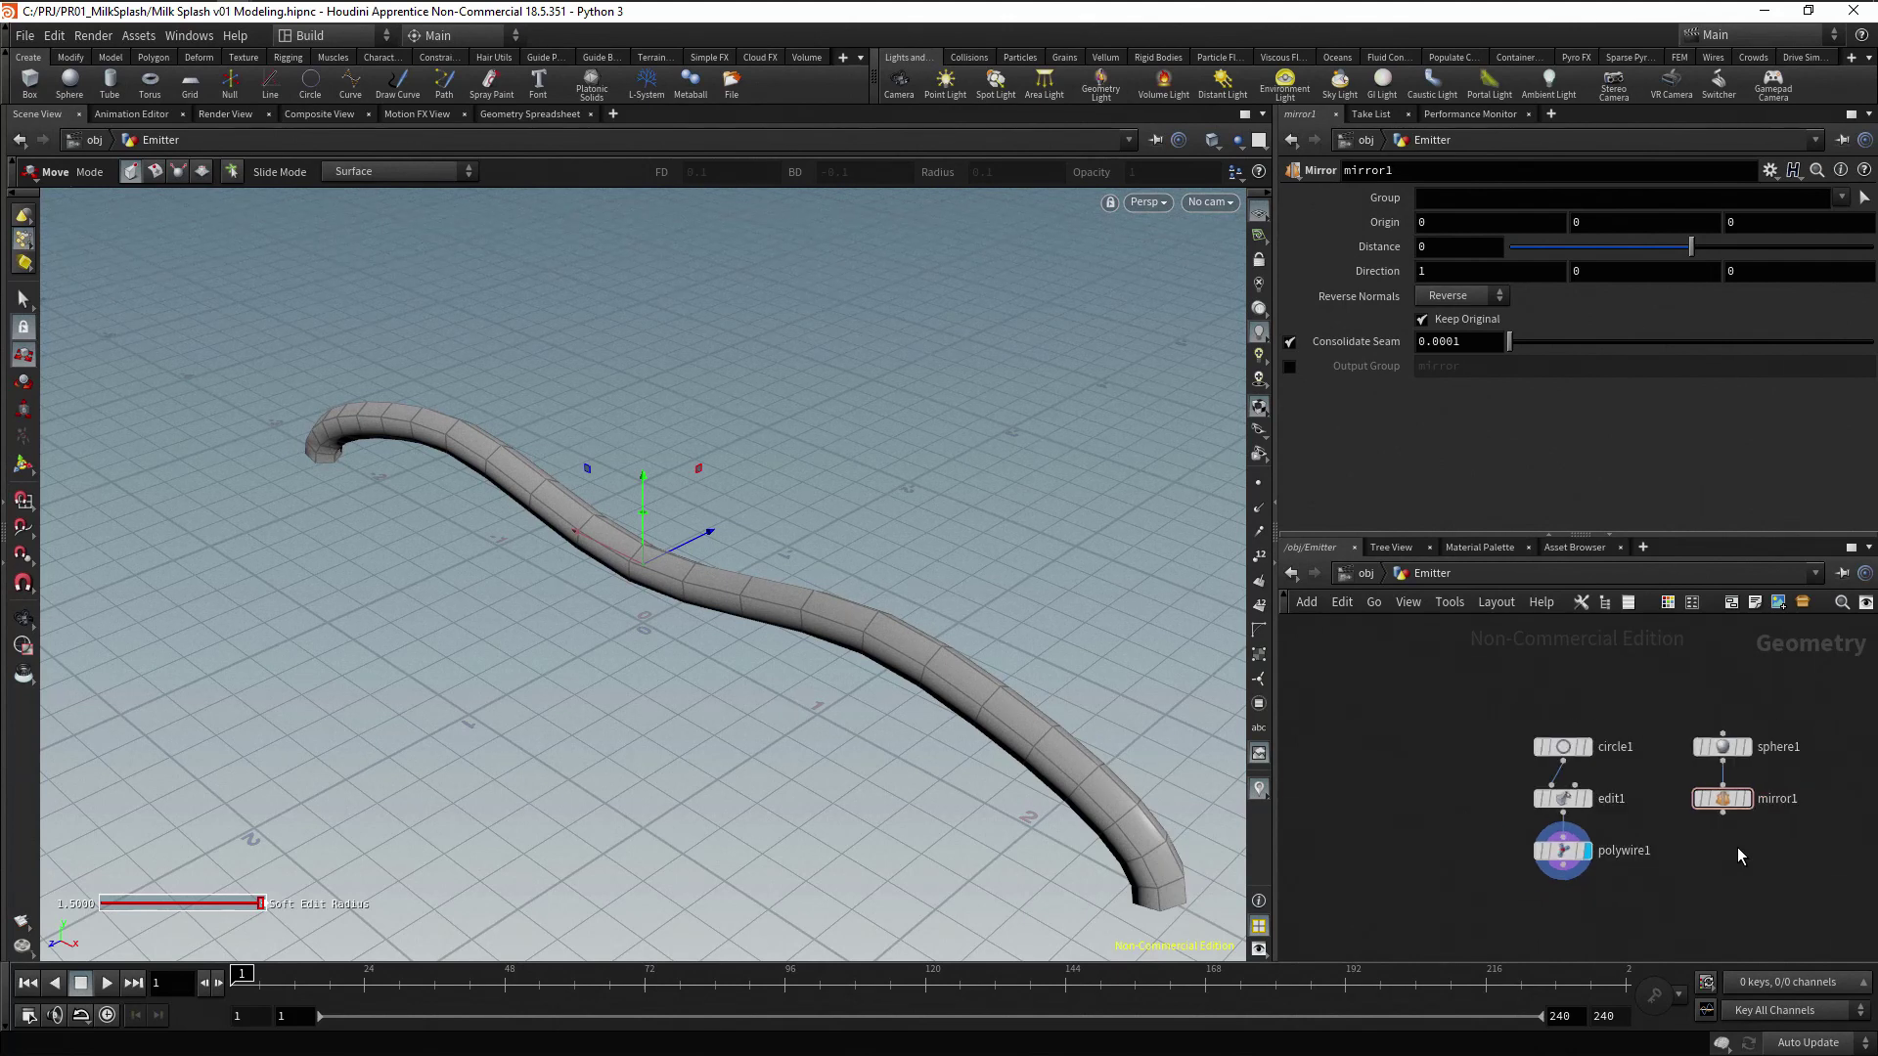
middle_click_drag(1742, 871, 1660, 801)
key("Tab")
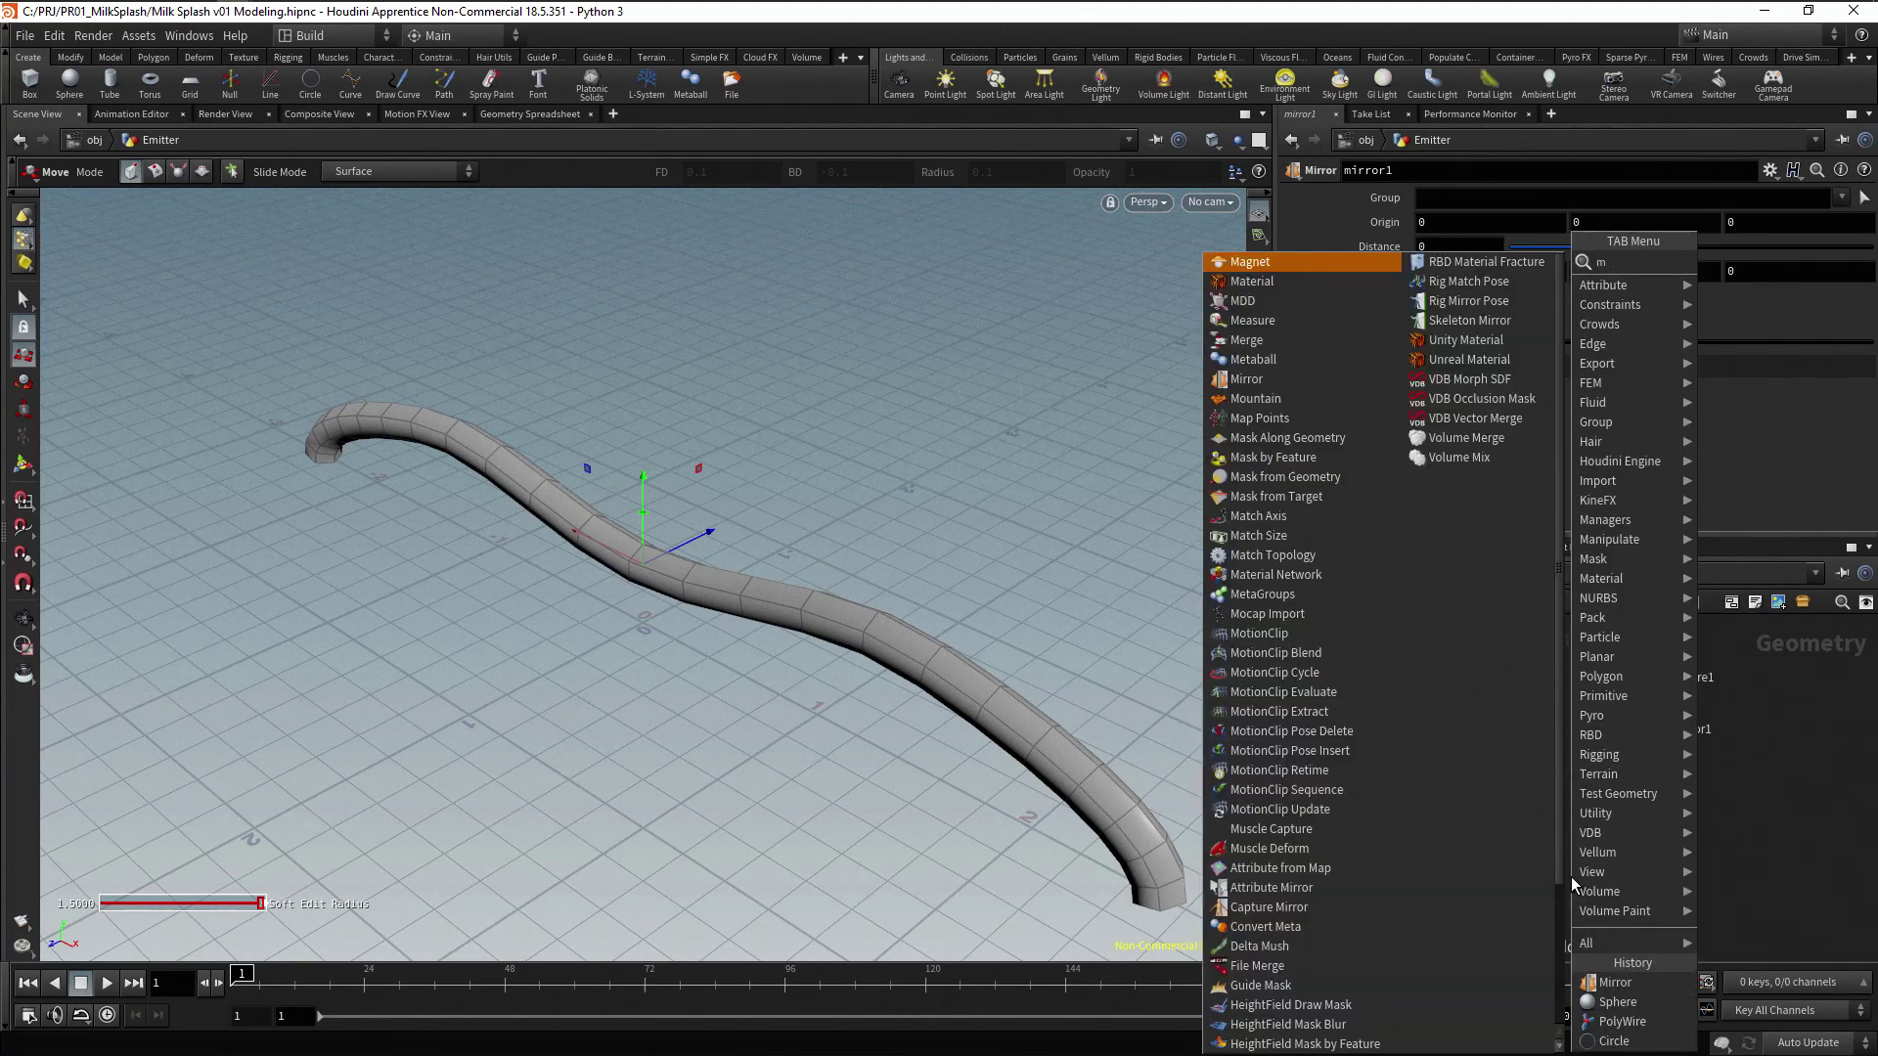
type("erge")
key("Return")
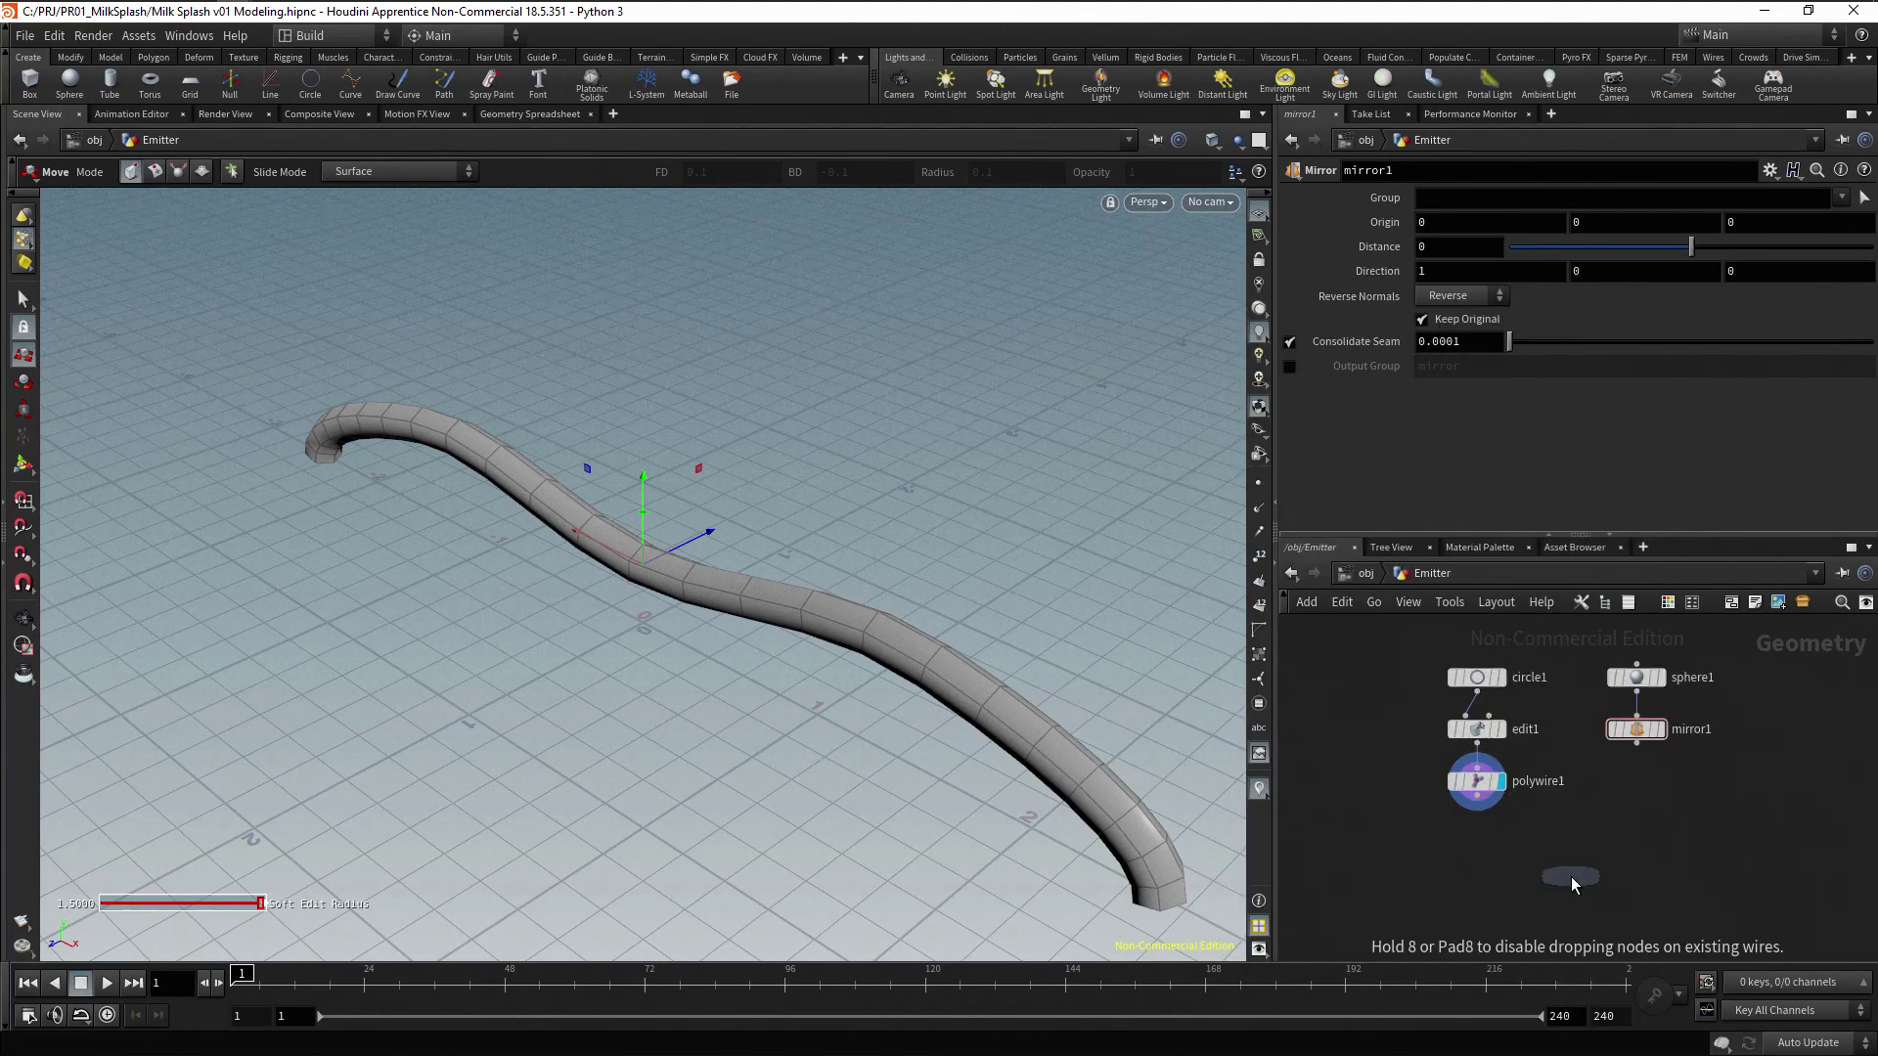
left_click(1572, 879)
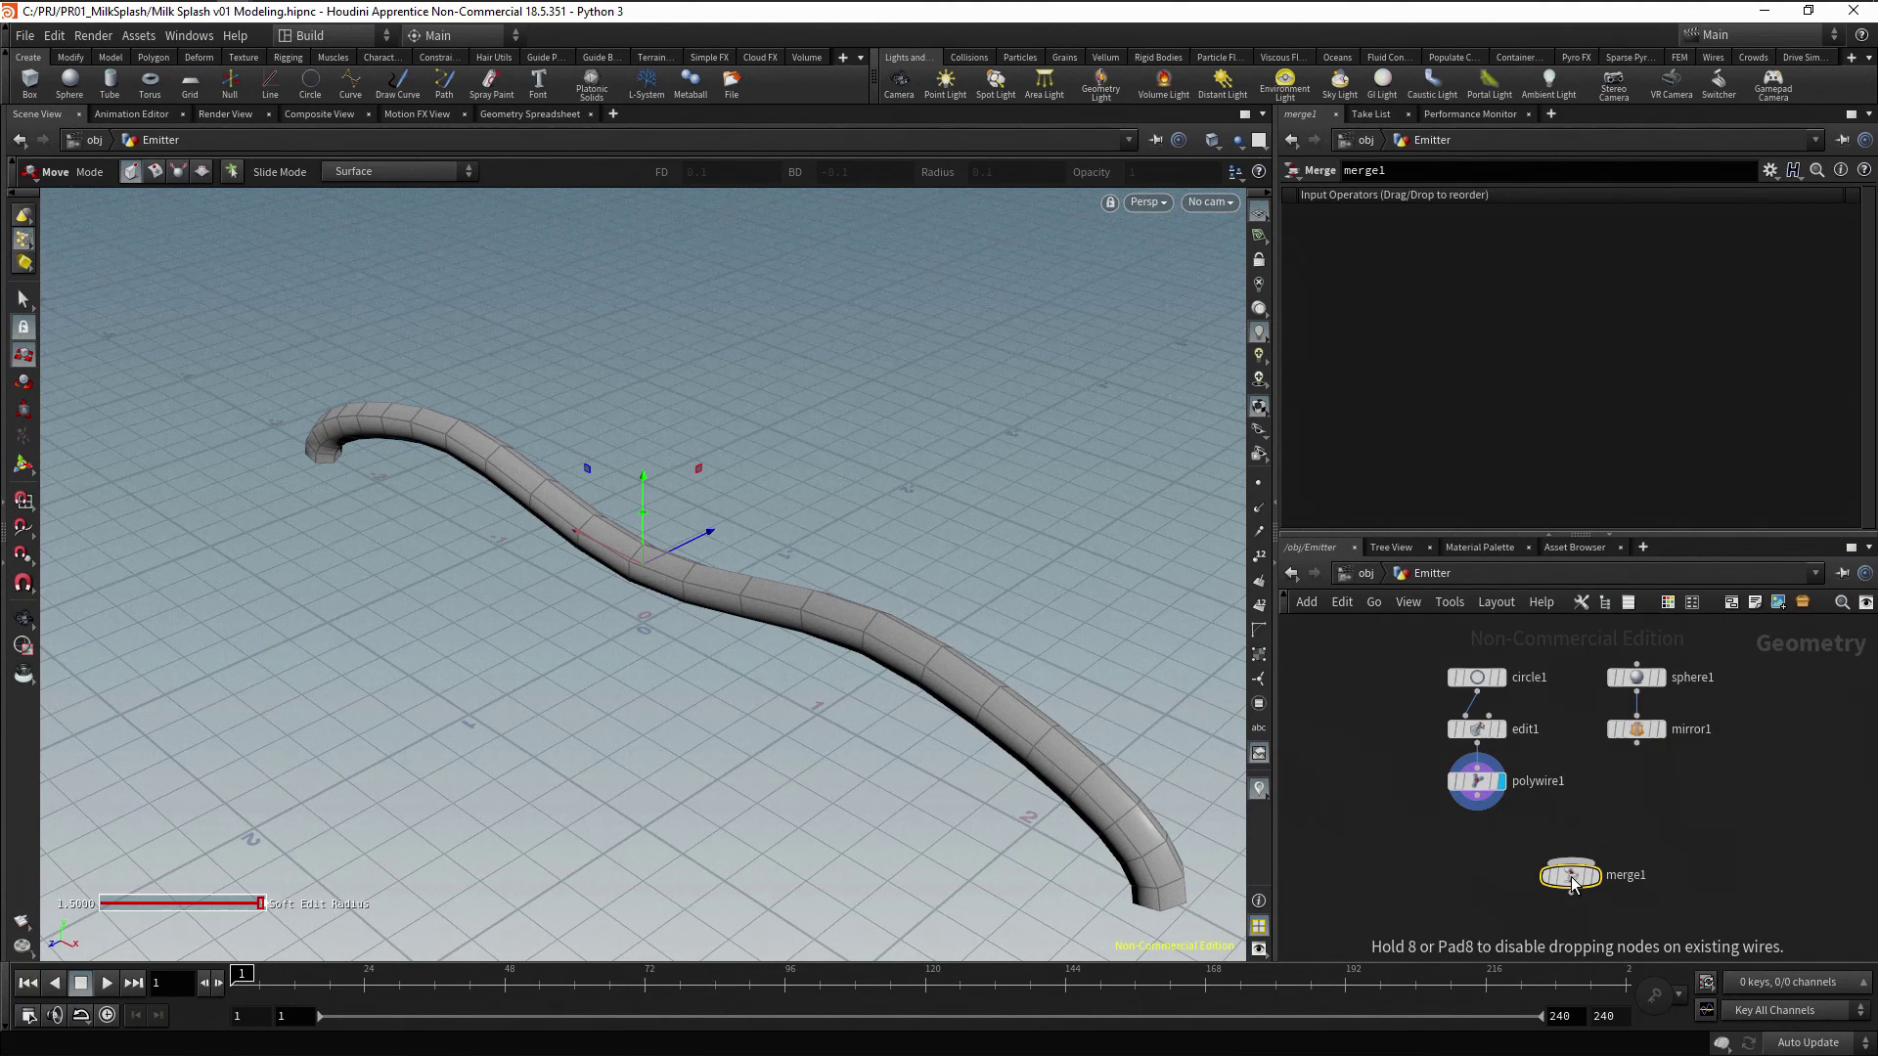
left_click_drag(1476, 804, 1570, 863)
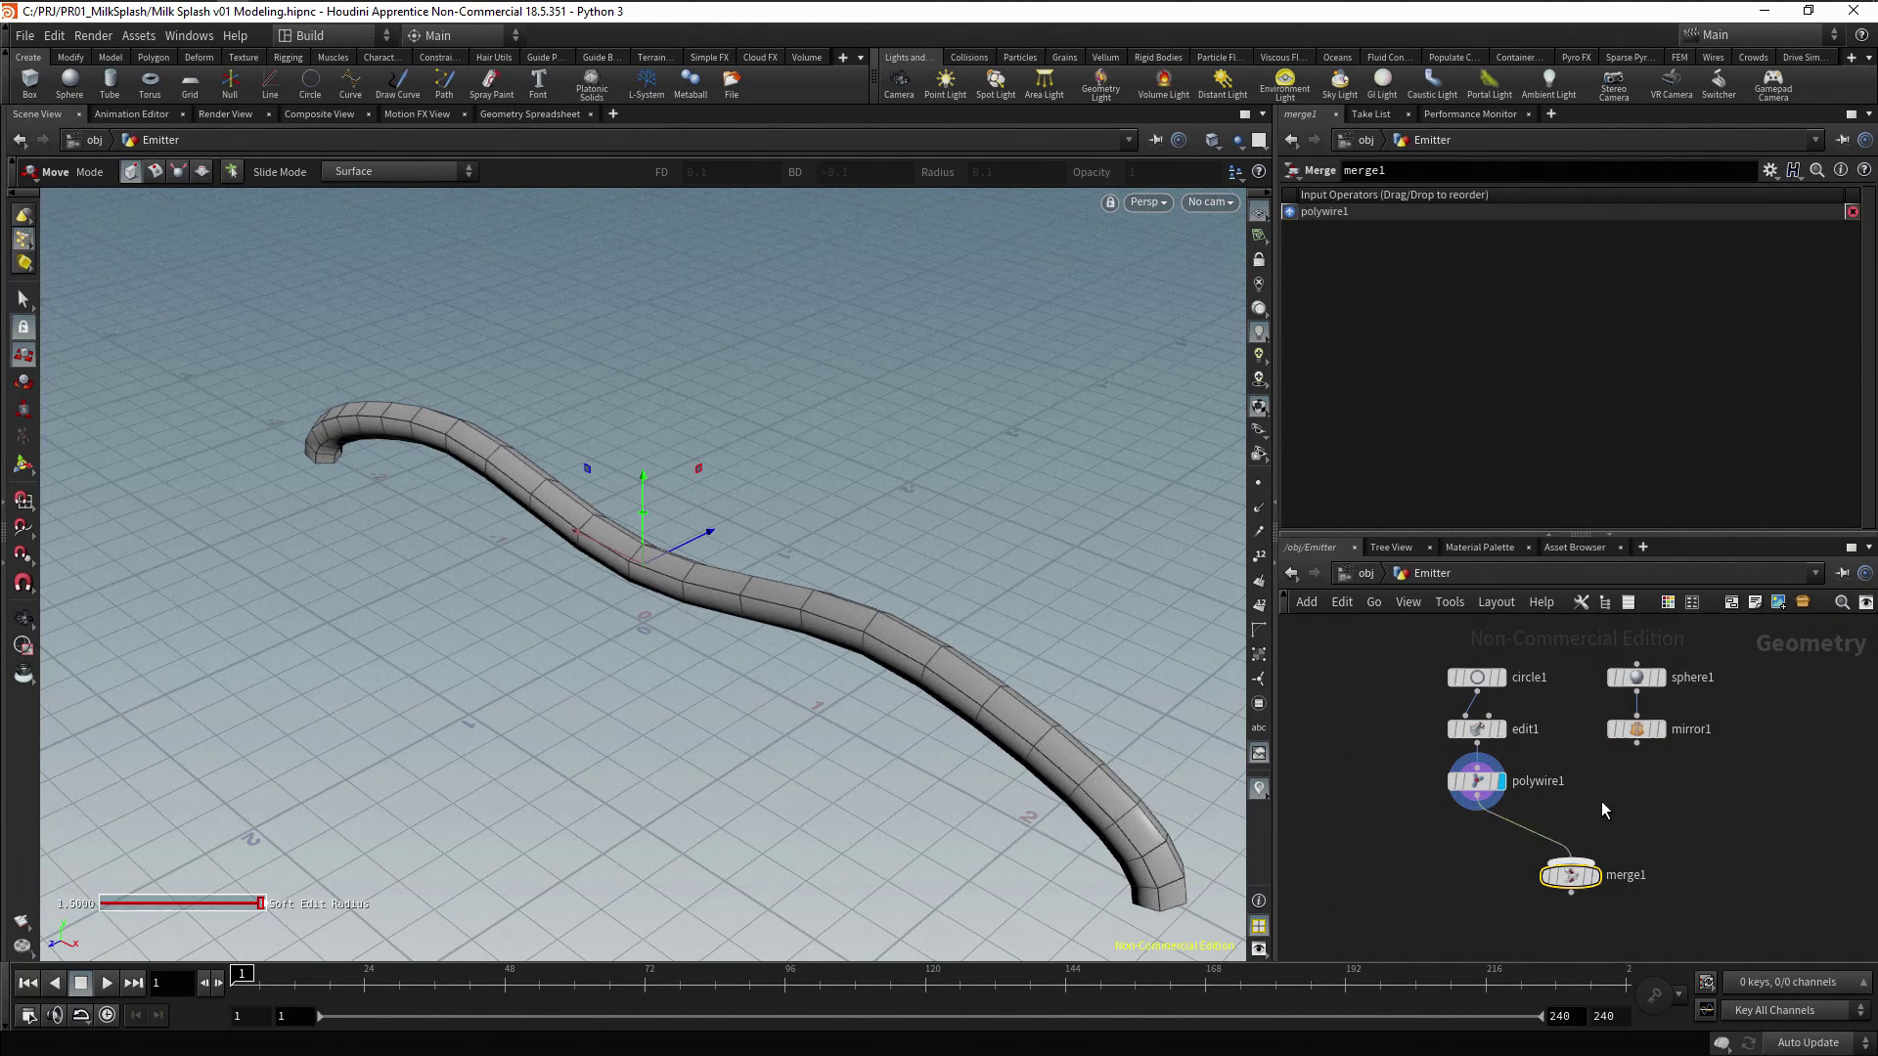
left_click_drag(1636, 746, 1592, 865)
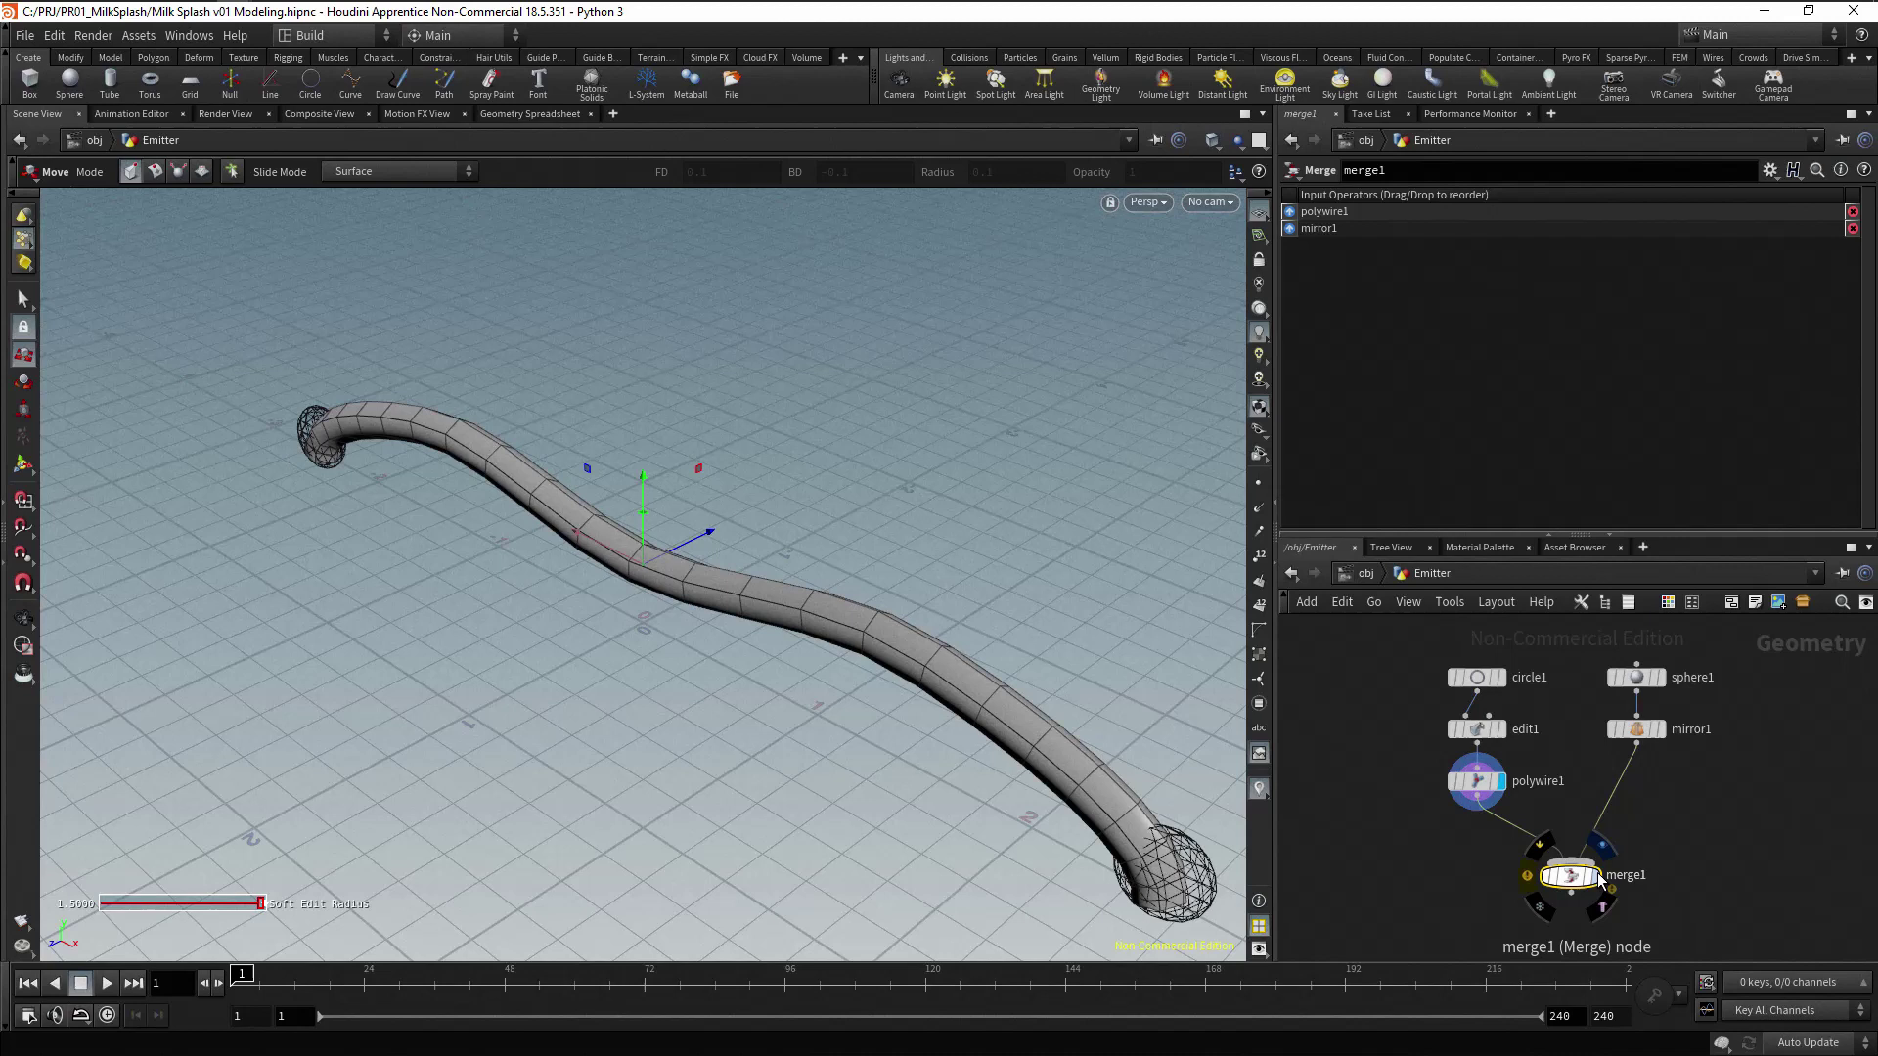
left_click(1600, 878)
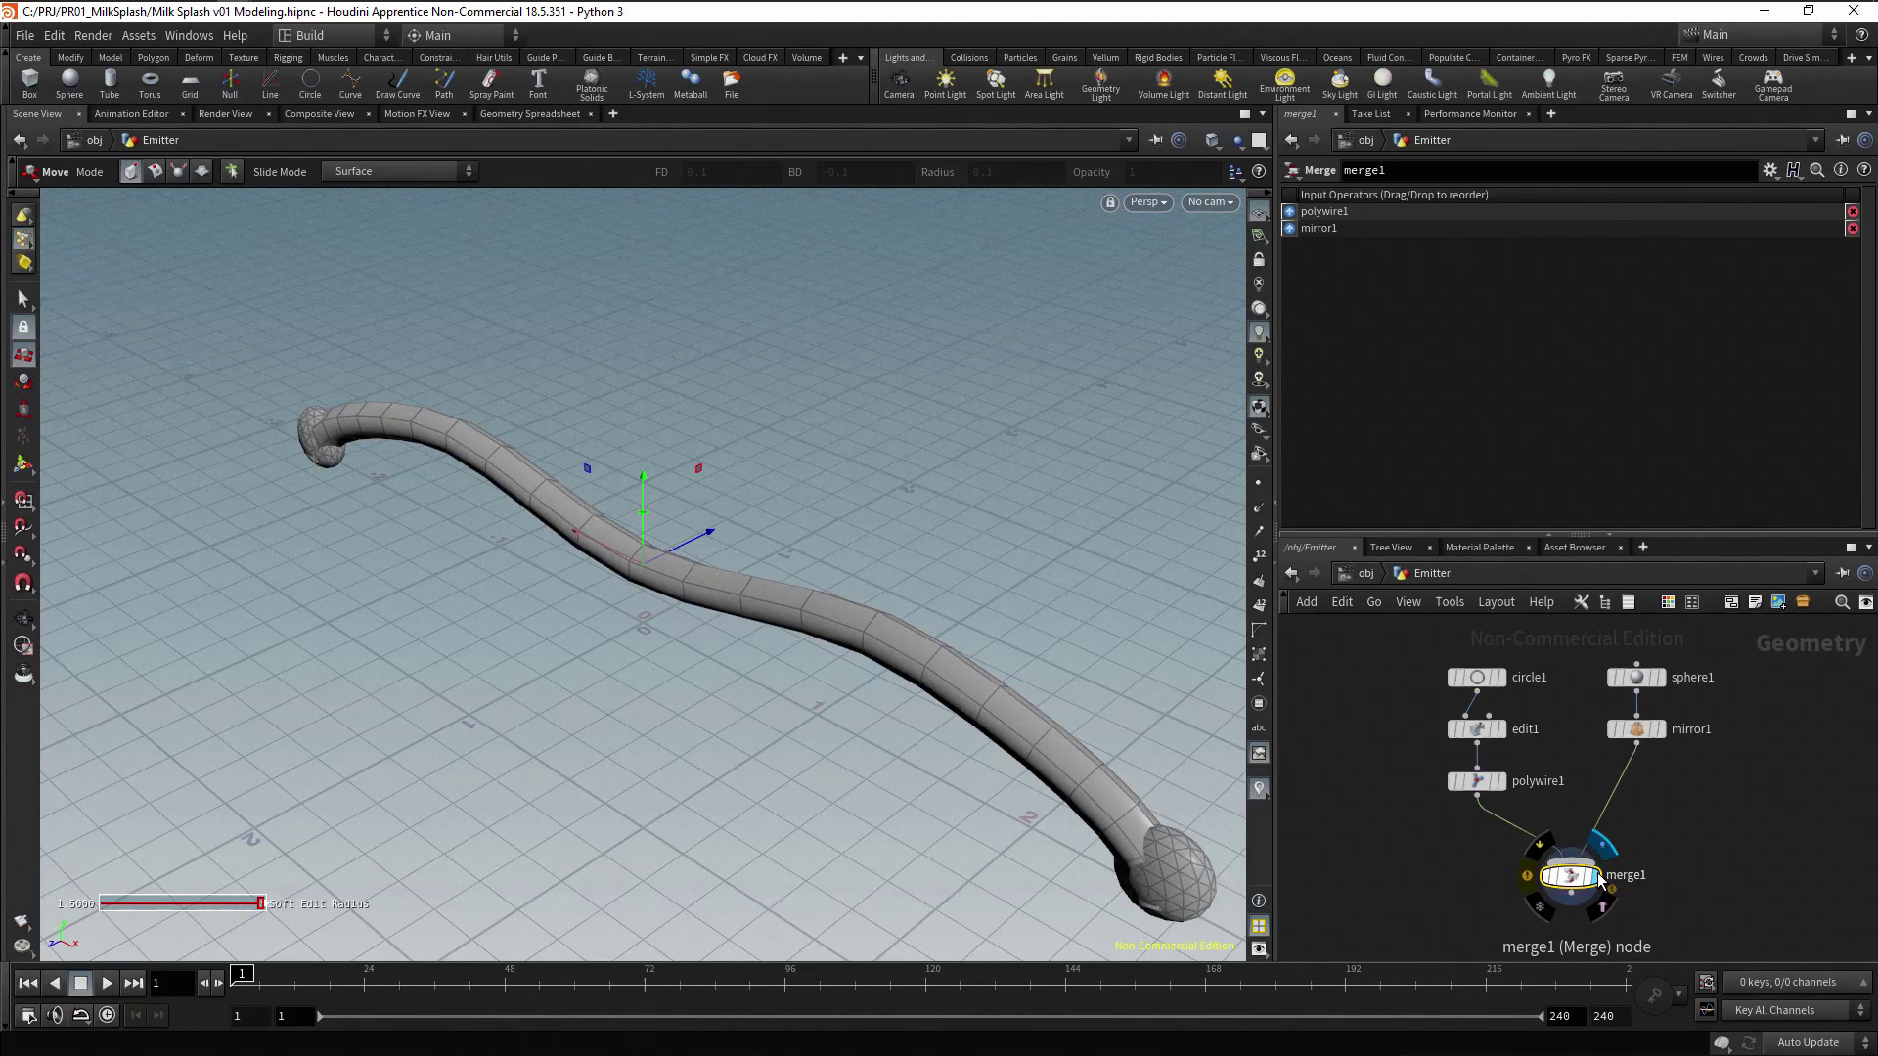
left_click(1728, 874)
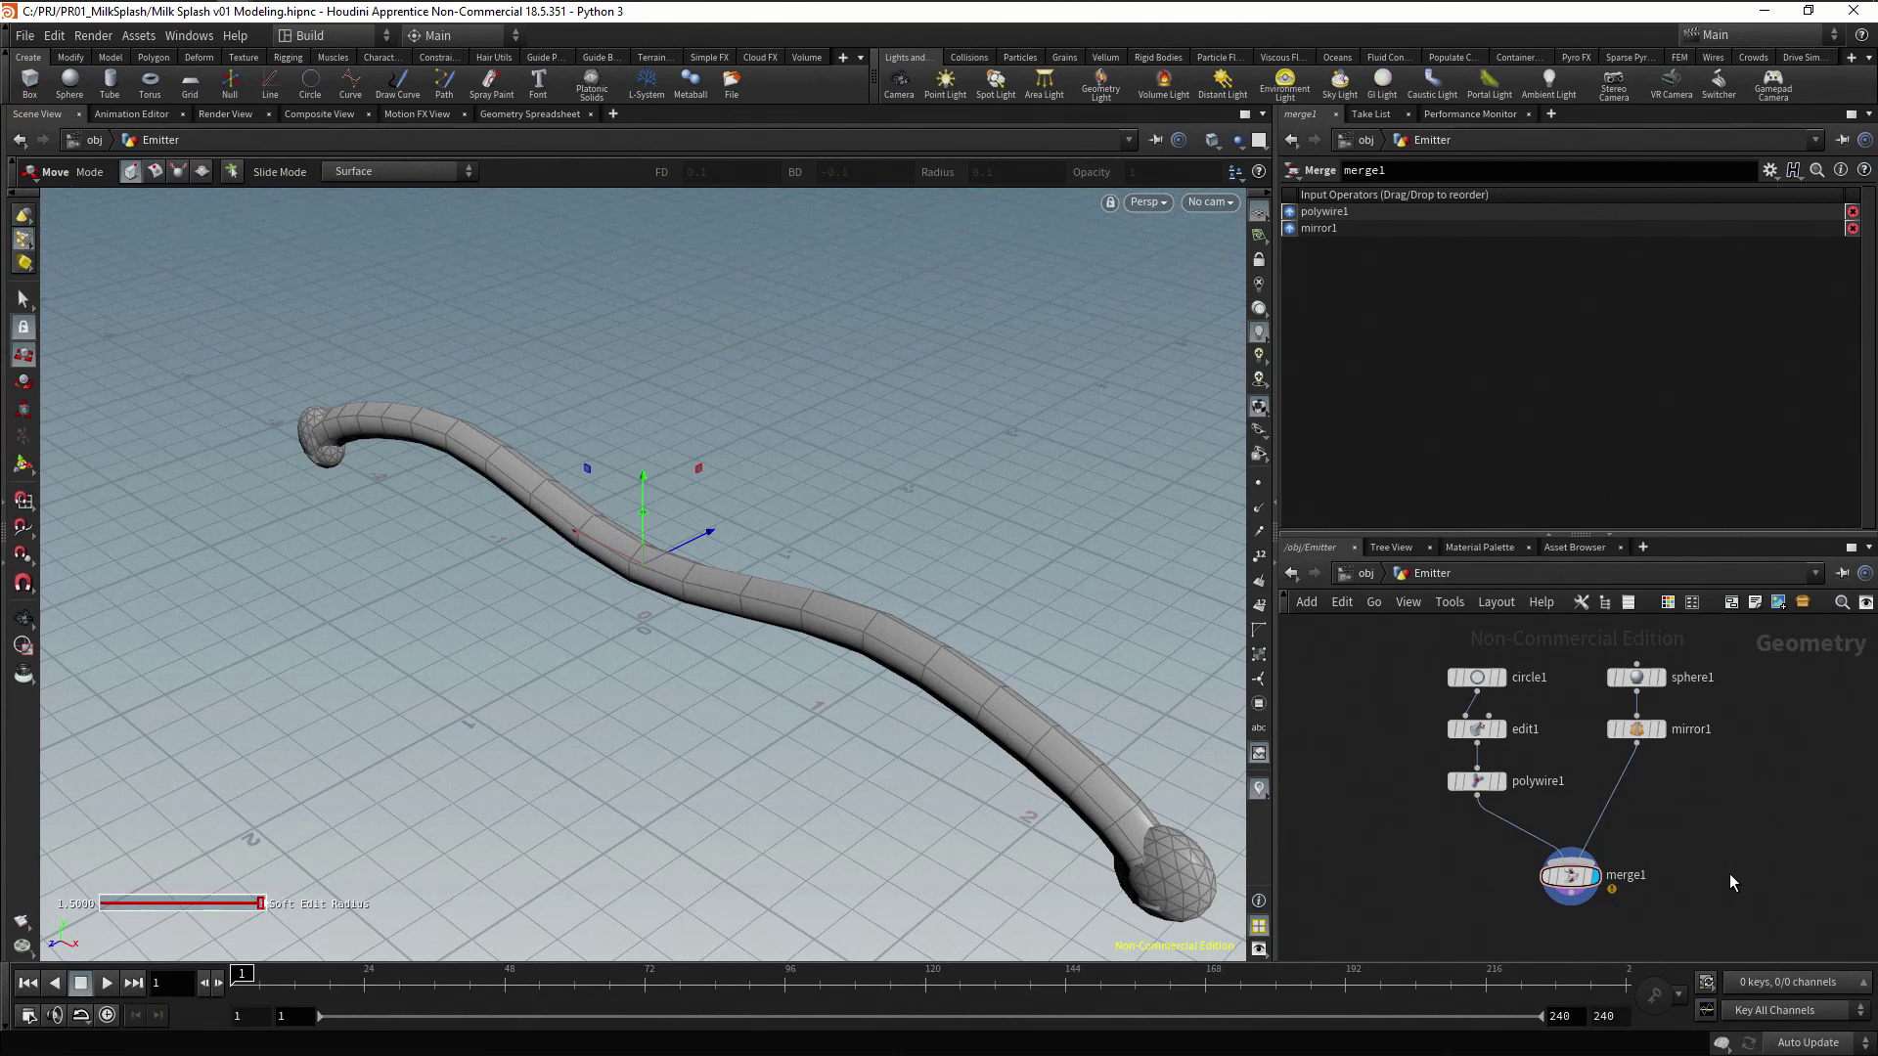
Check the Merge node's warning details and insert an Attribute Delete node between polywire1 and merge1
middle_click(1575, 880)
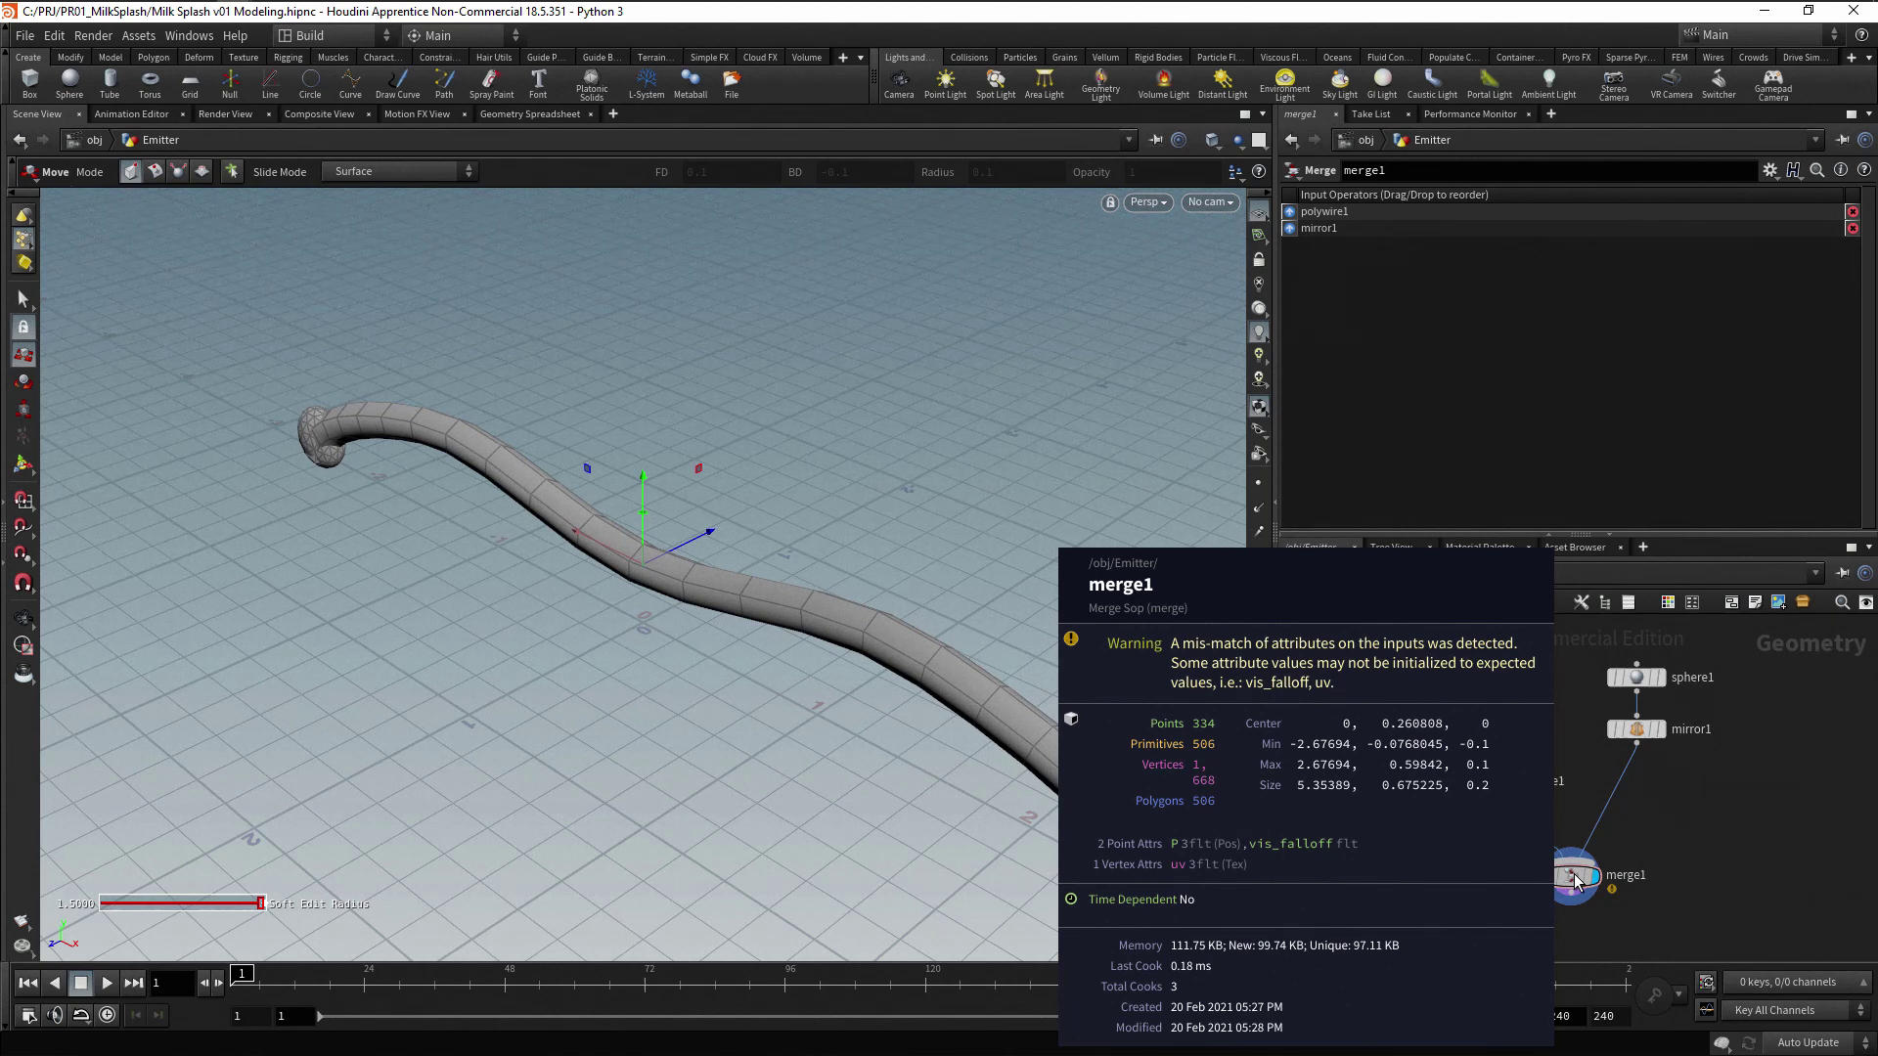
key("Tab")
type("attri")
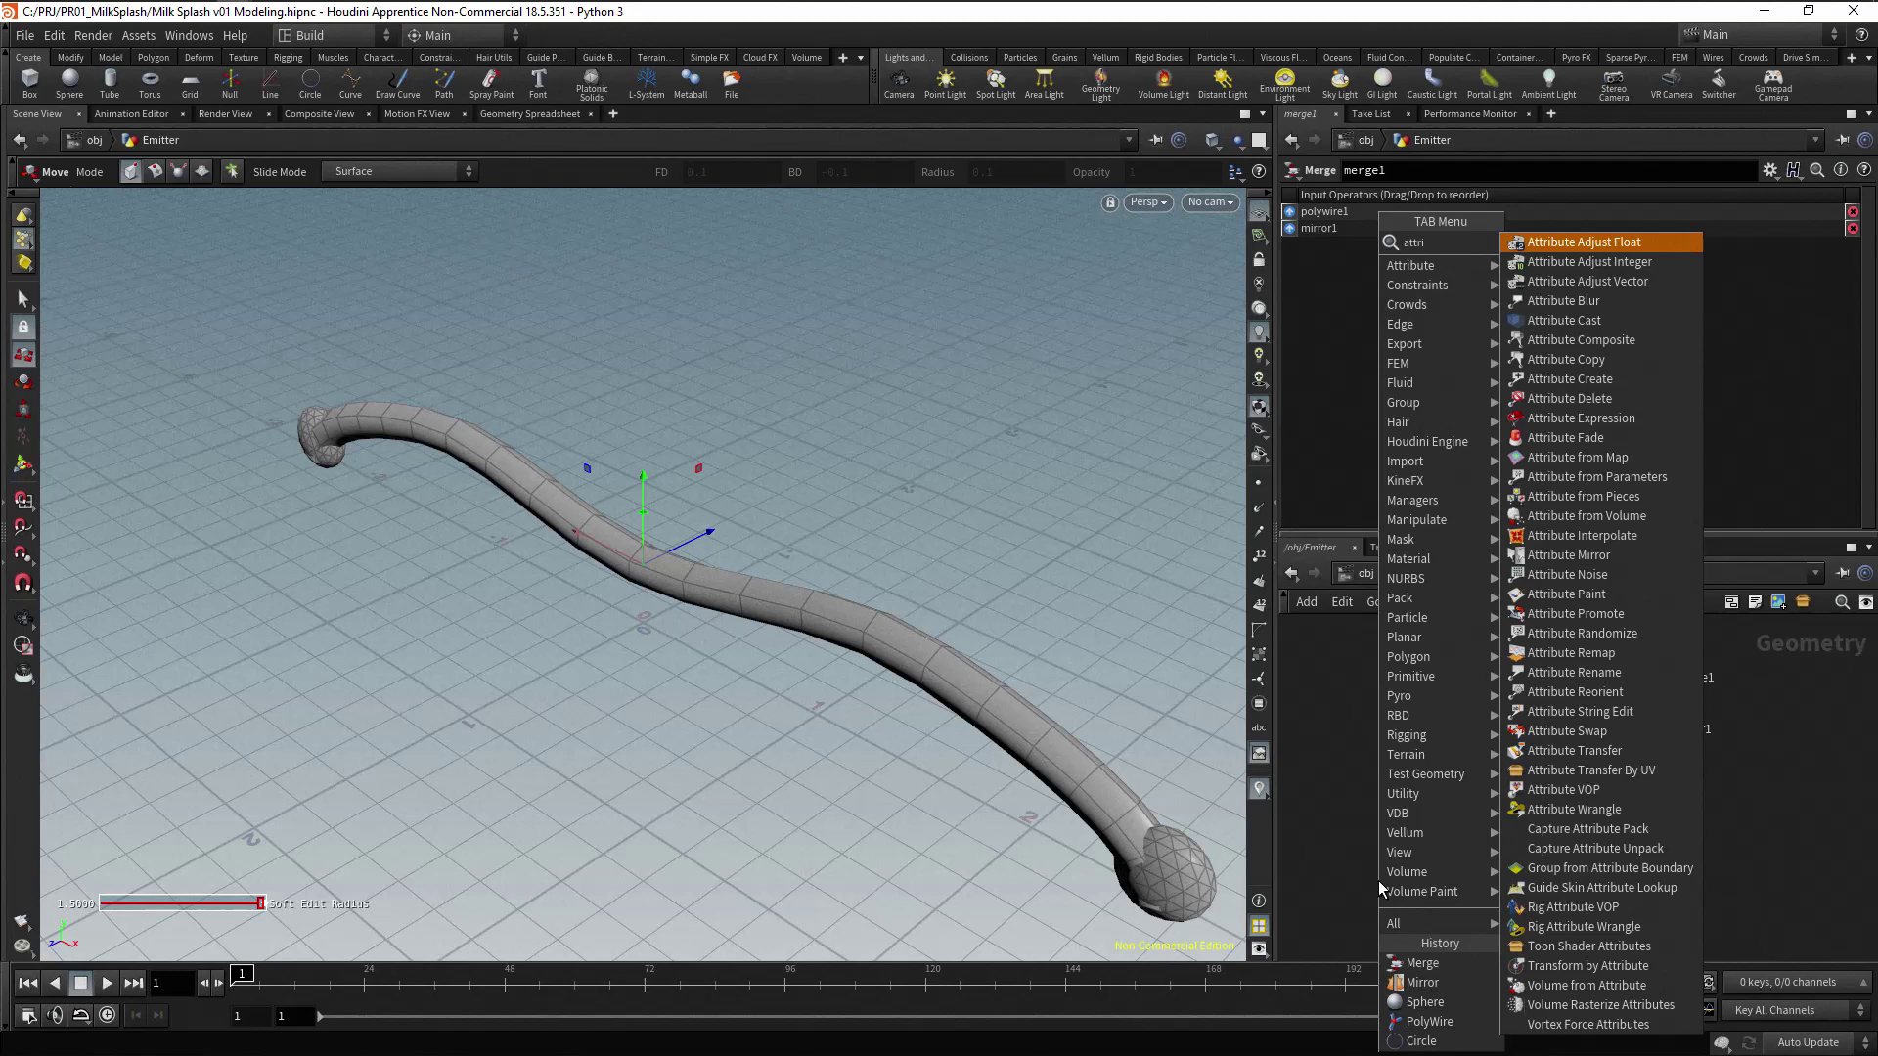
type("bdel")
key("Return")
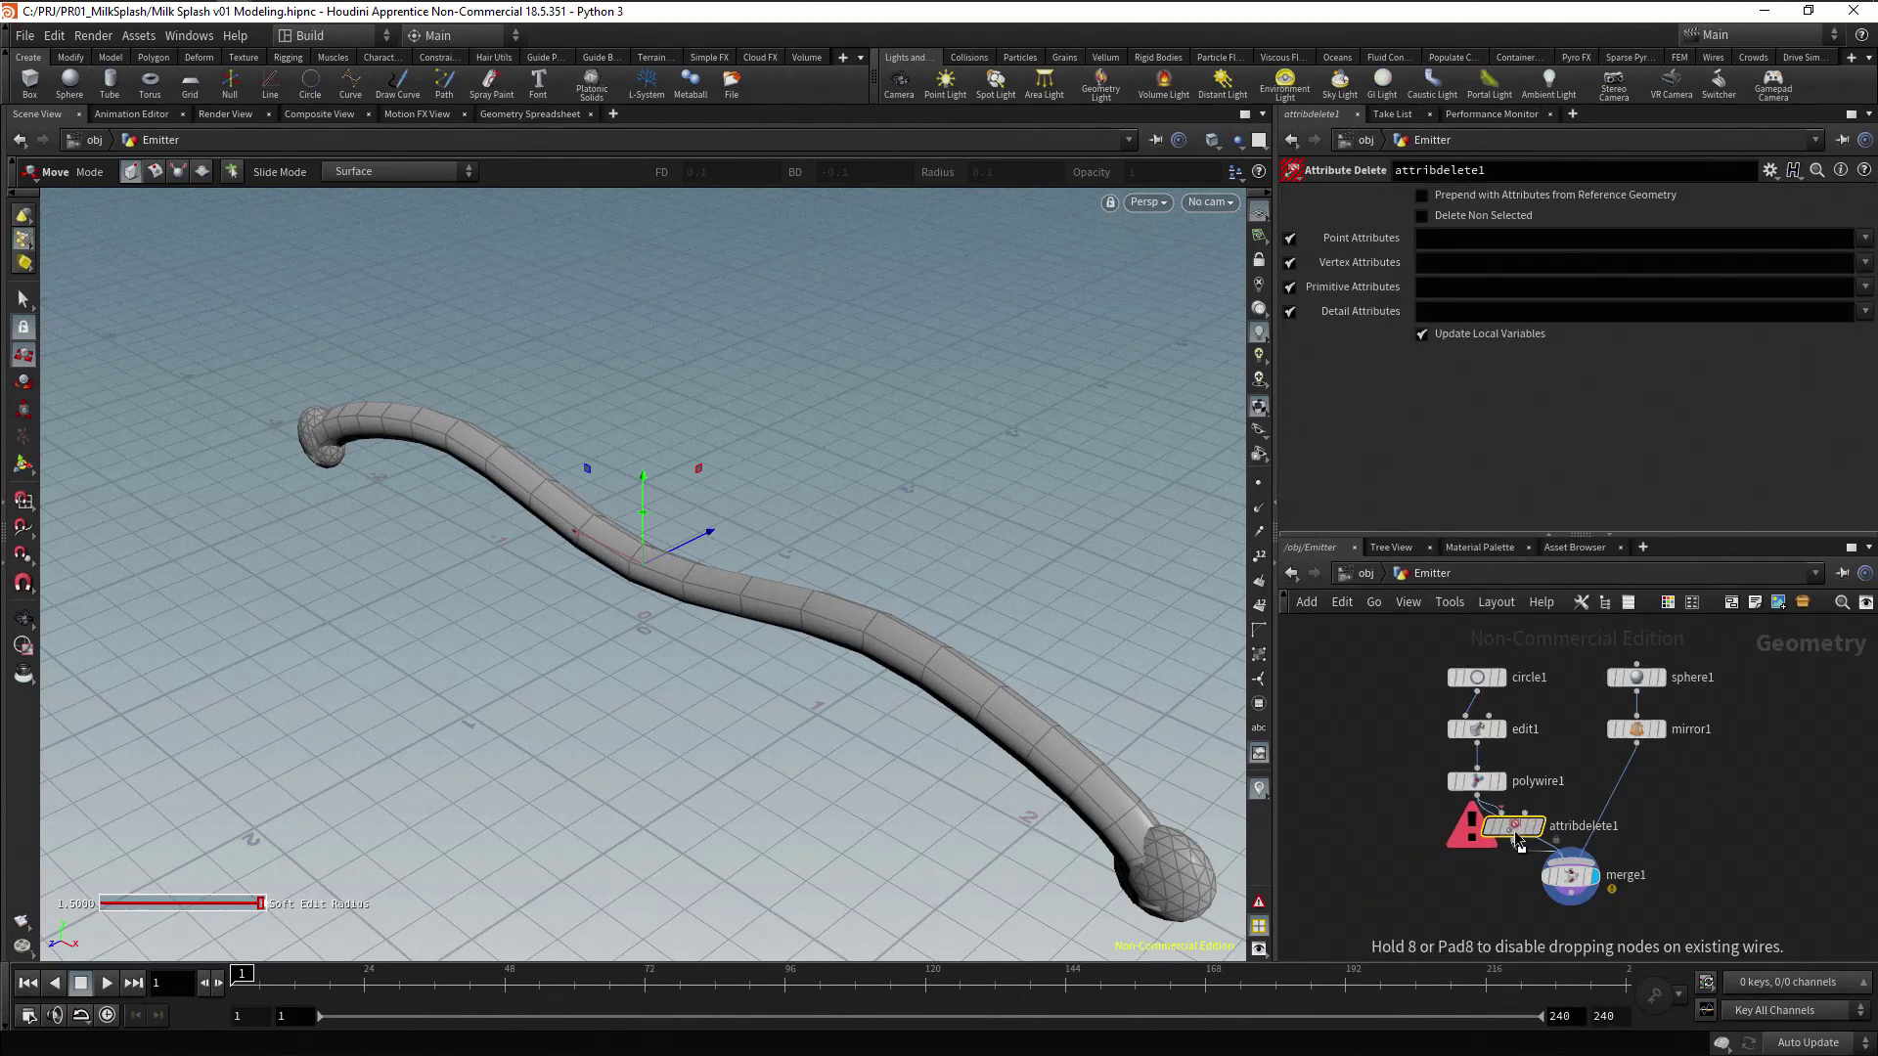
left_click(1487, 847)
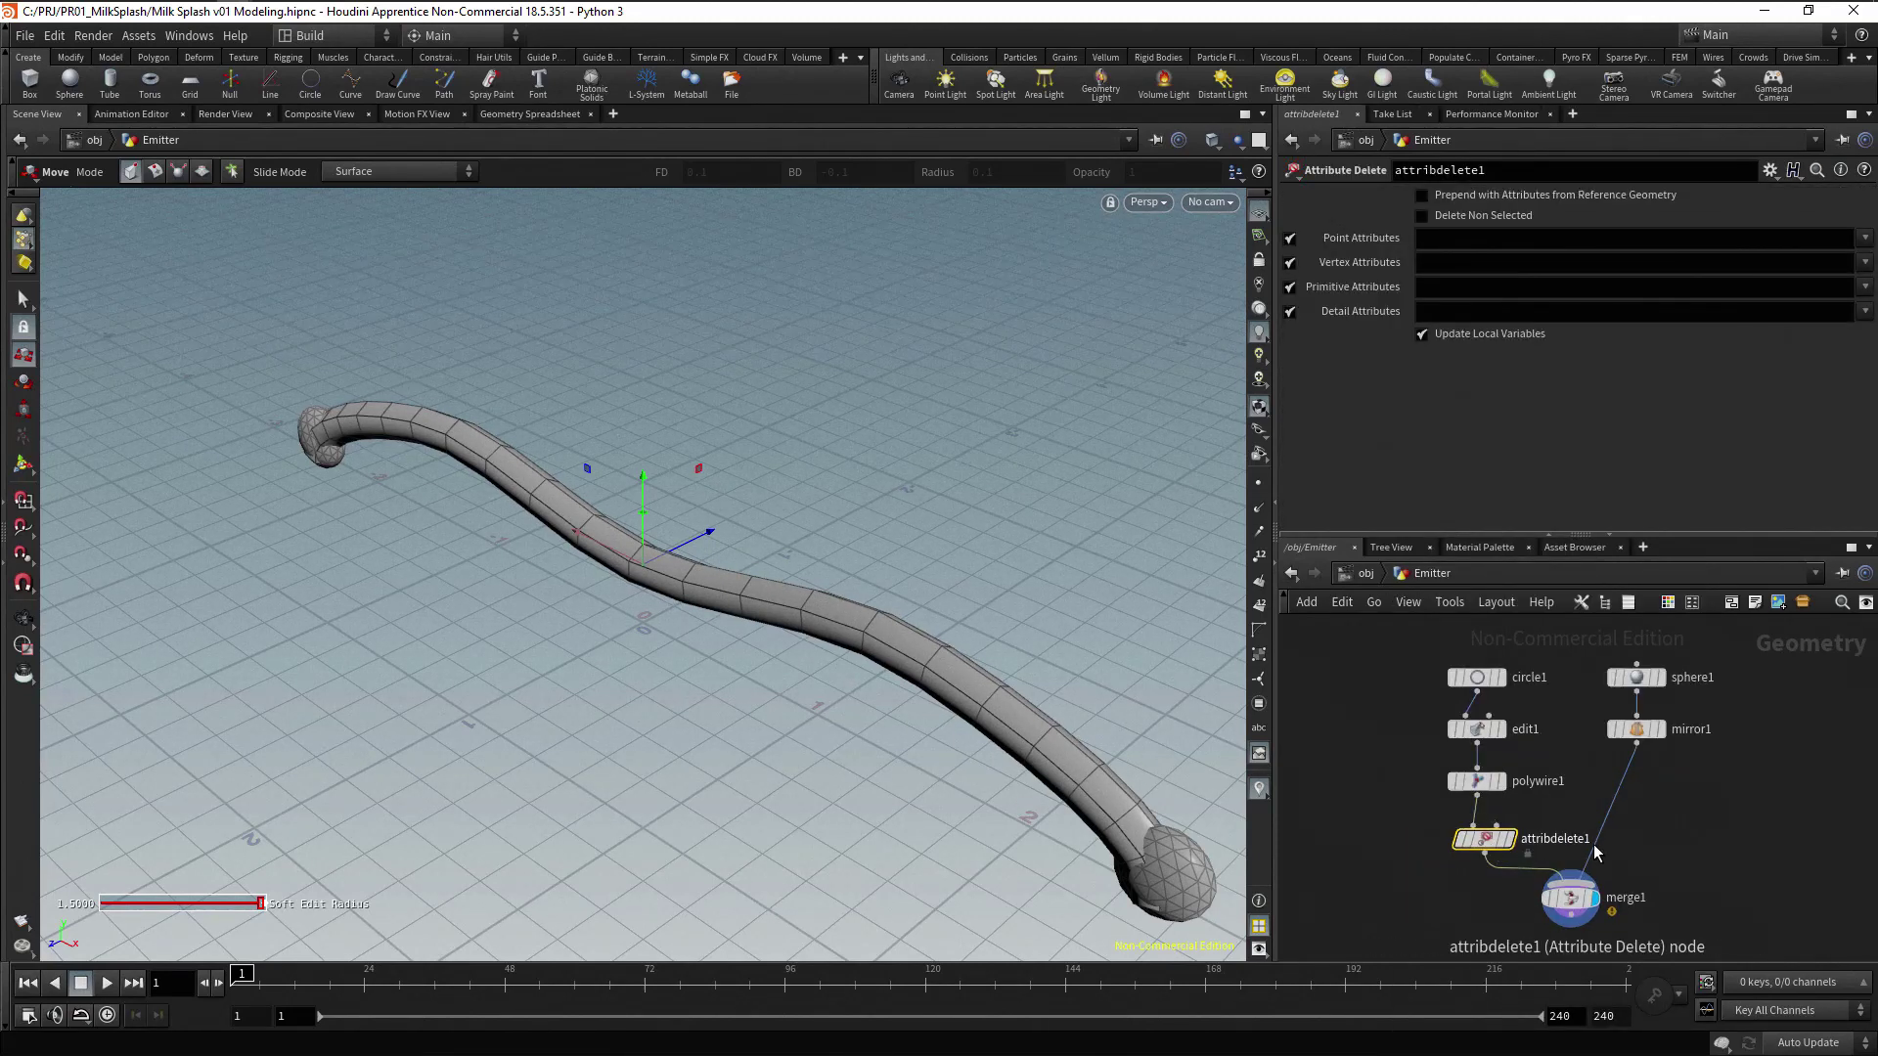
Set the Attribute Delete node to remove the point attribute vis_falloff and the vertex attribute uv, then select merge1
left_click(1865, 238)
left_click(1829, 262)
left_click(1865, 262)
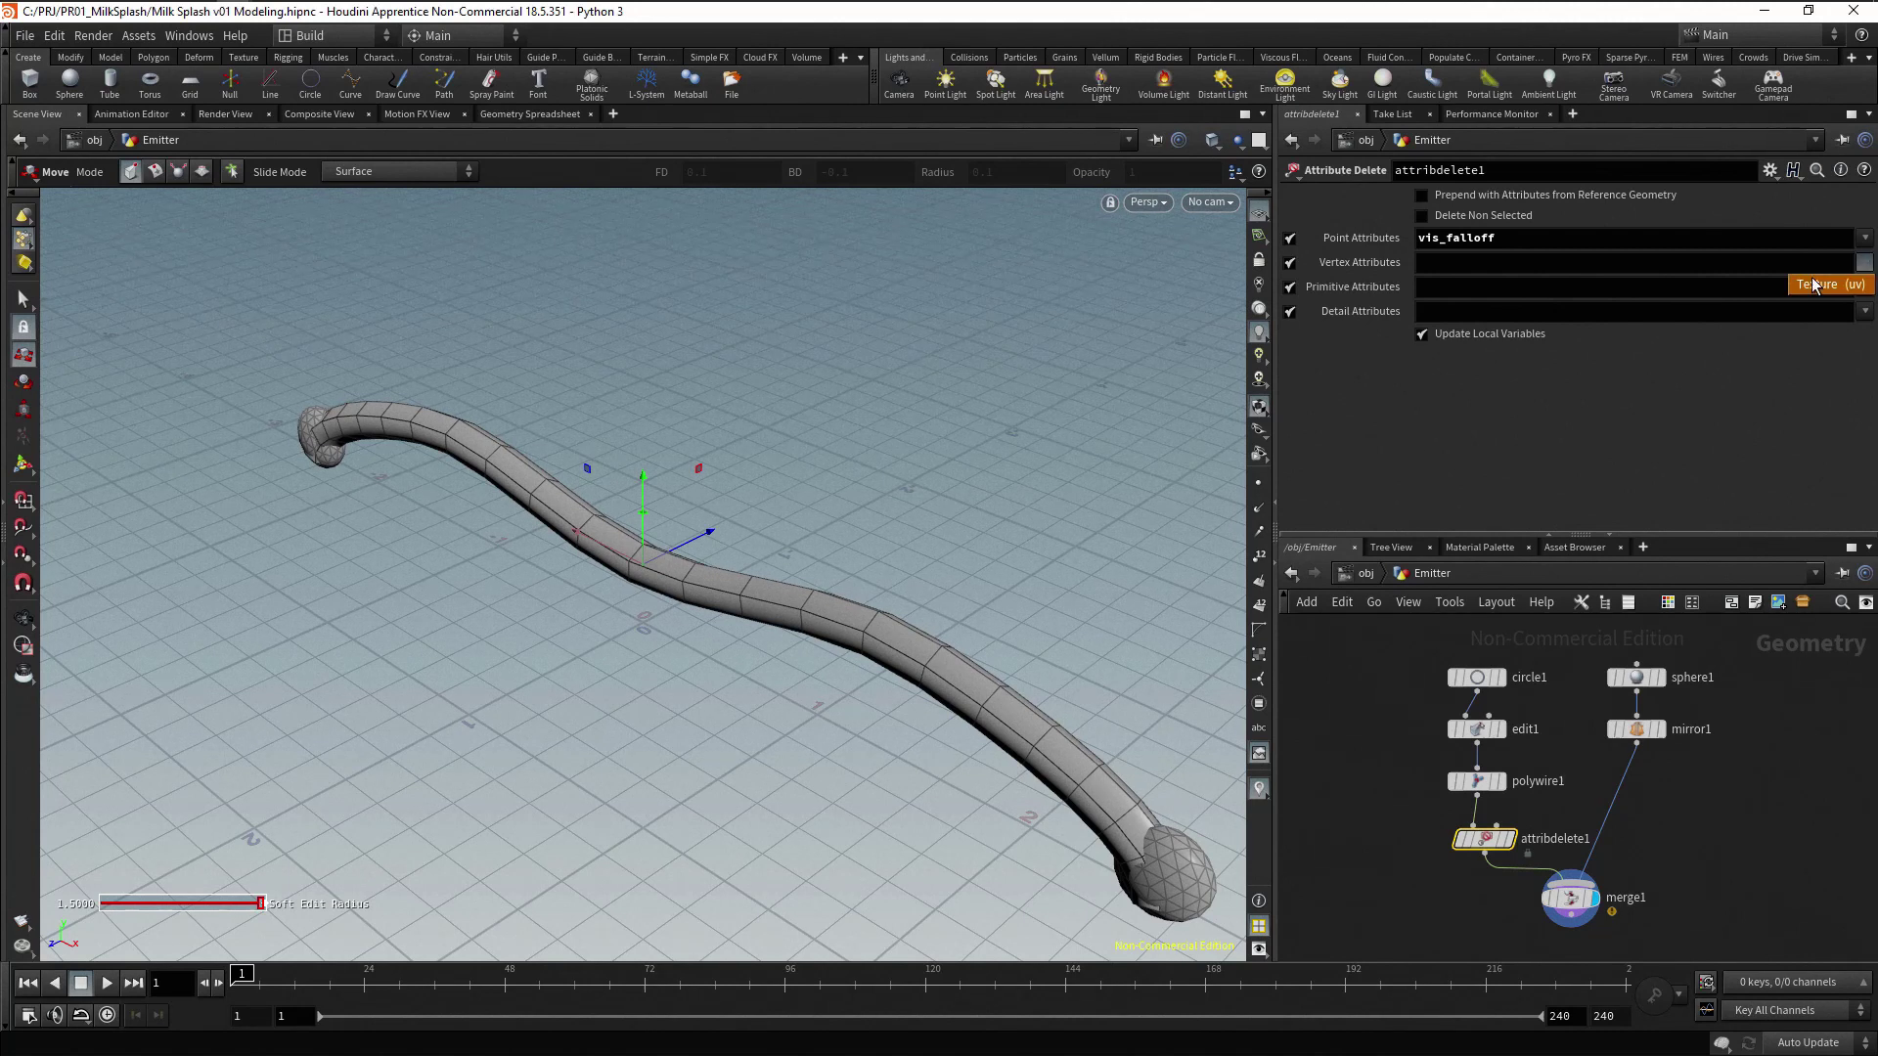
left_click(1819, 285)
left_click(1570, 898)
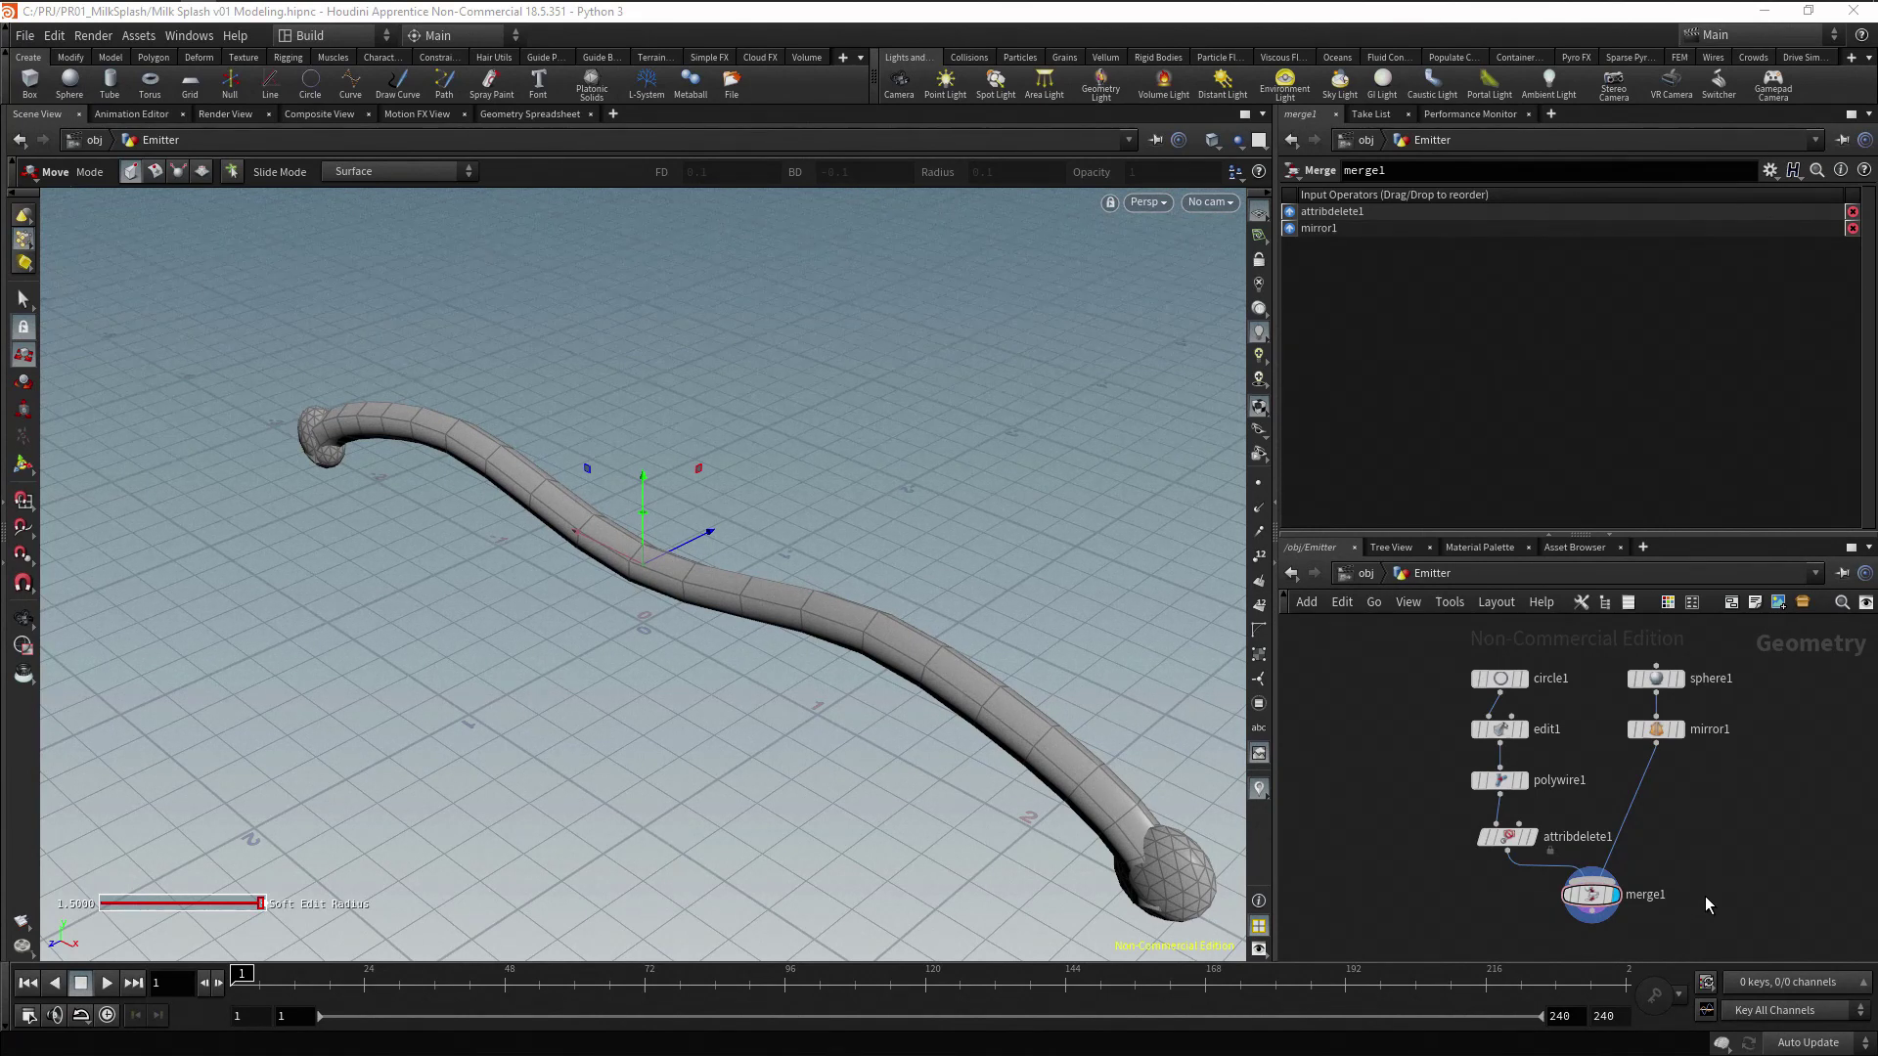
Append a FLIP Source node to merge1
middle_click_drag(1705, 896, 1677, 731)
left_click(1566, 760)
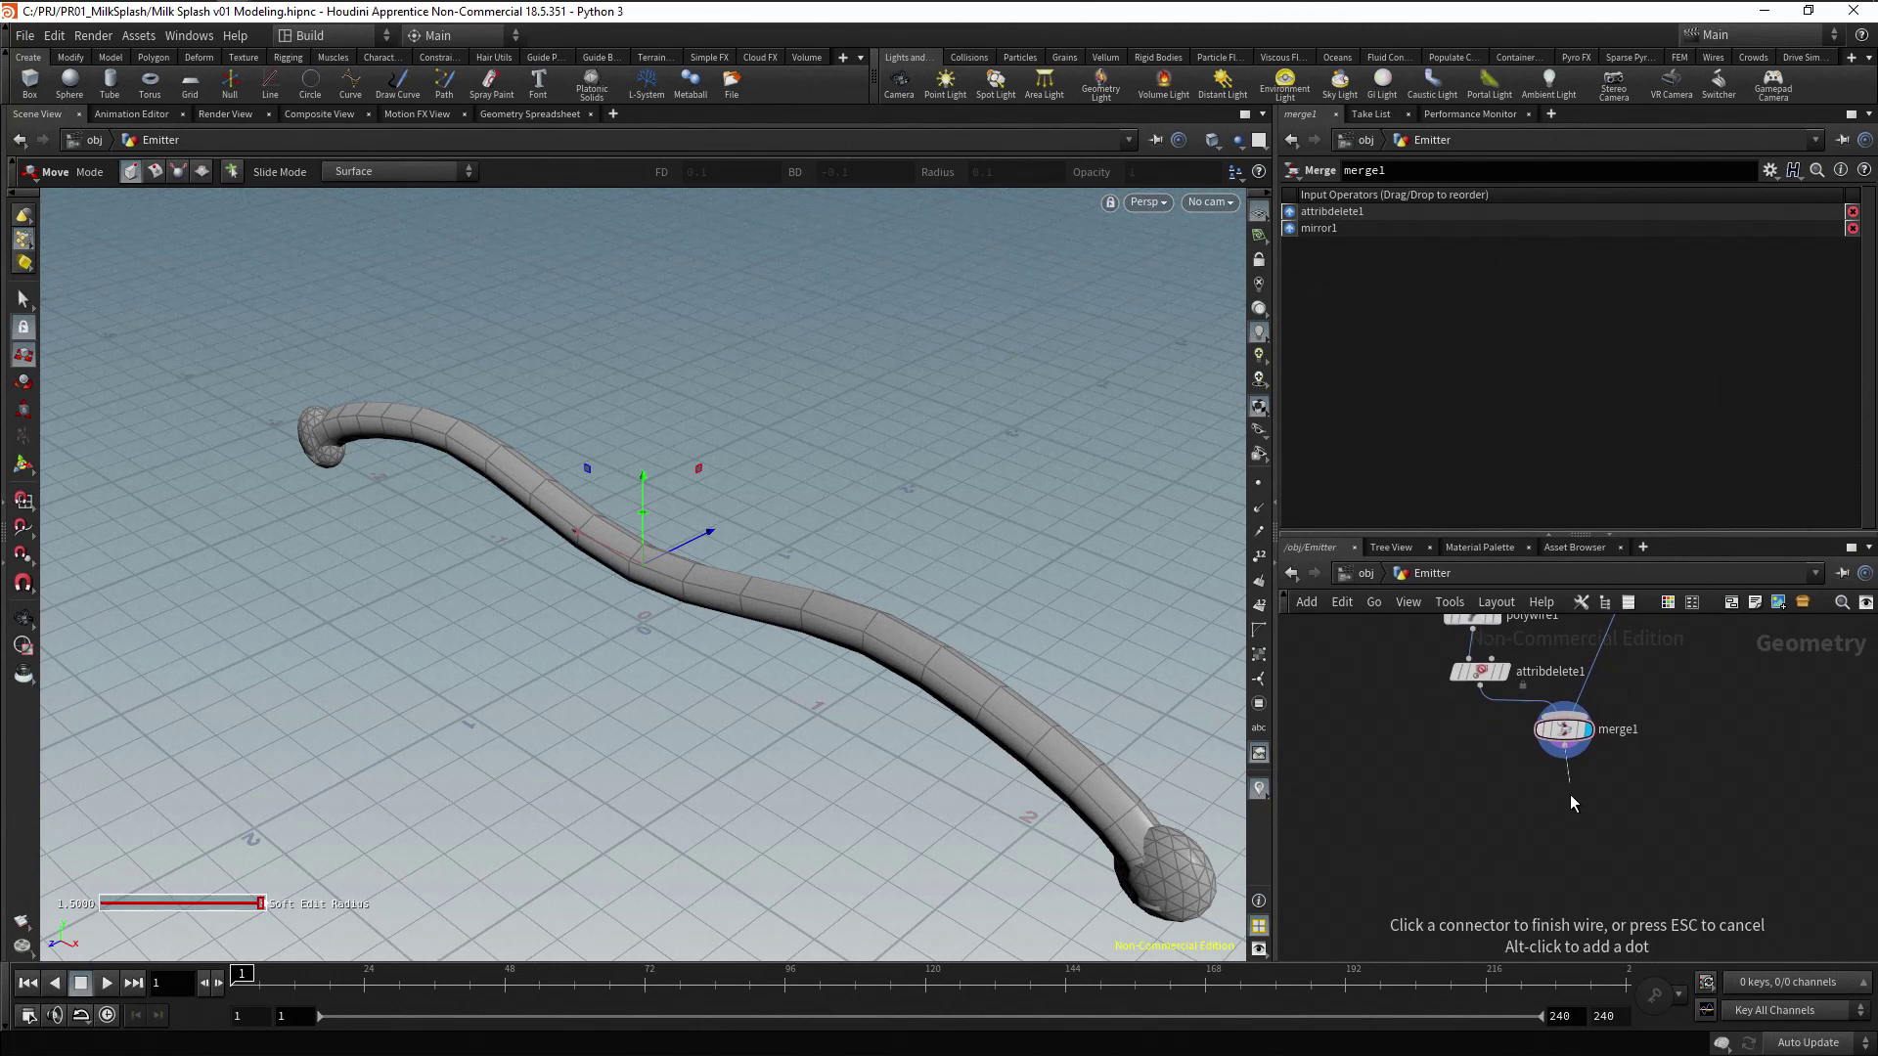
key("Tab")
type("fli")
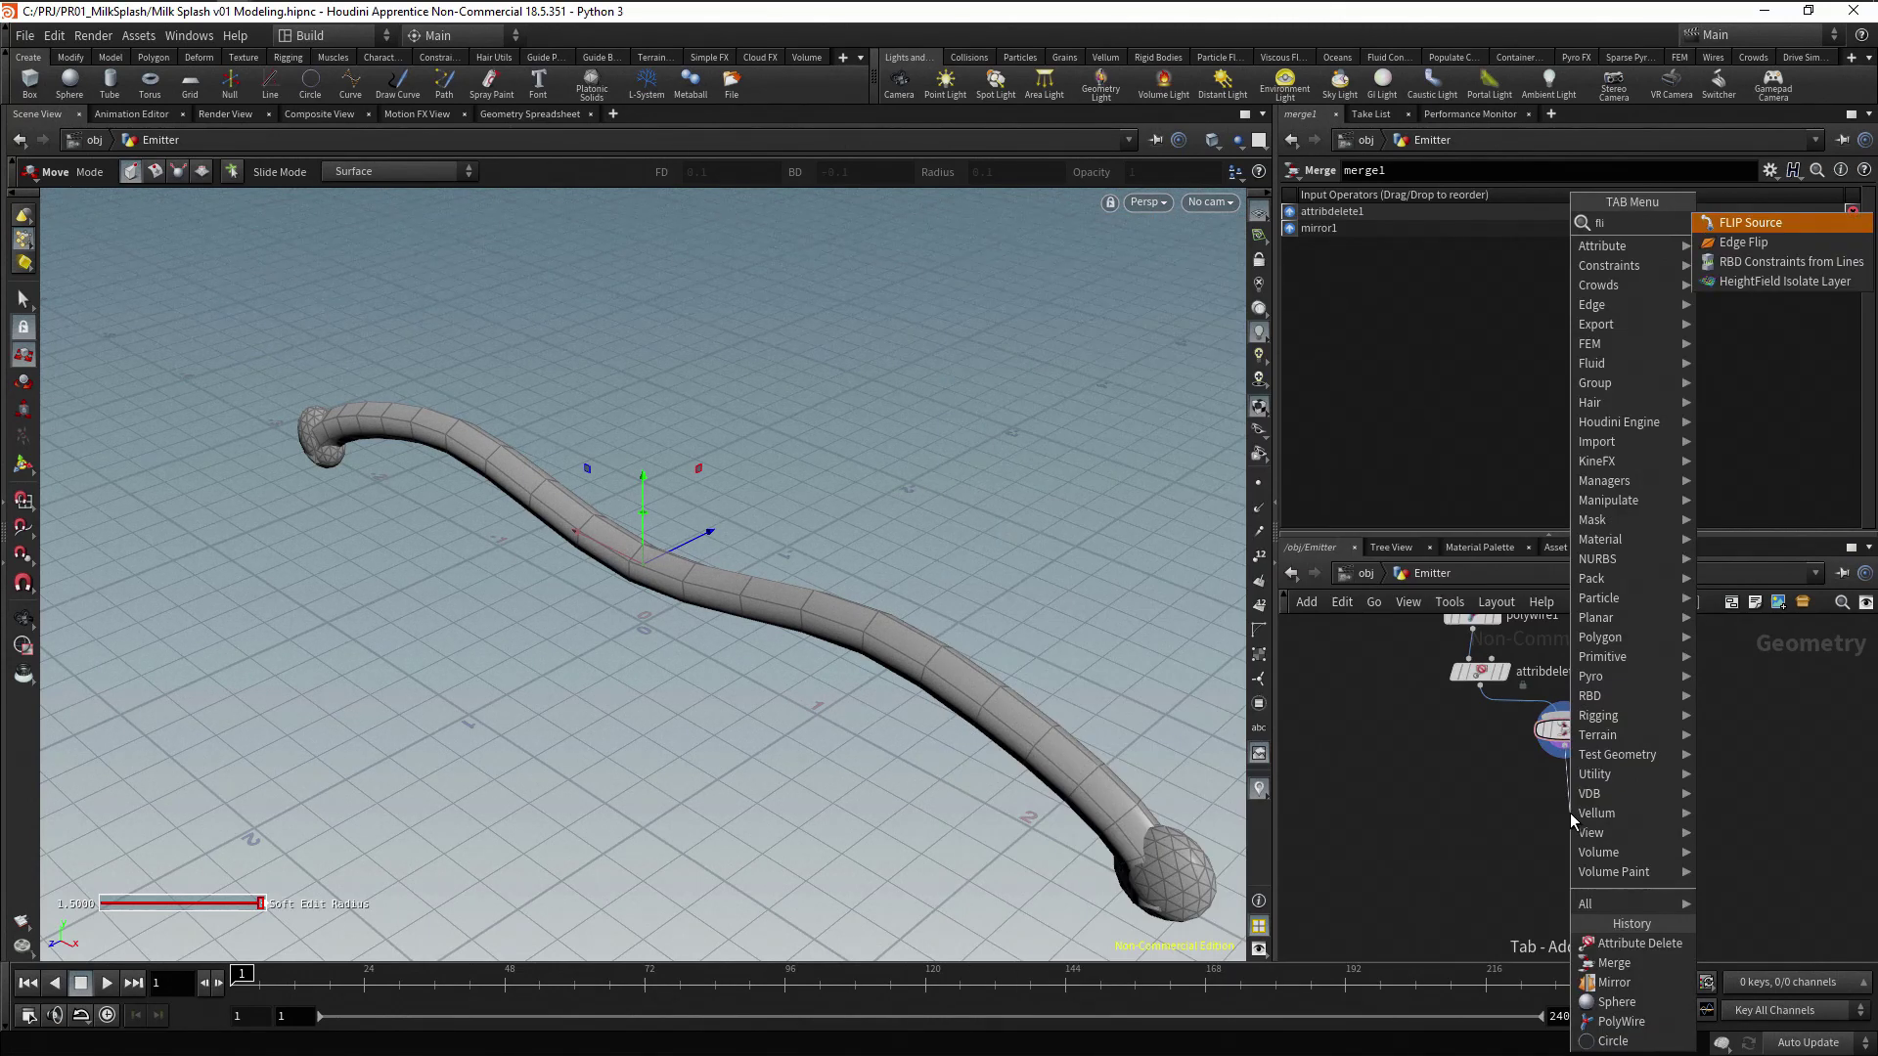
type("p")
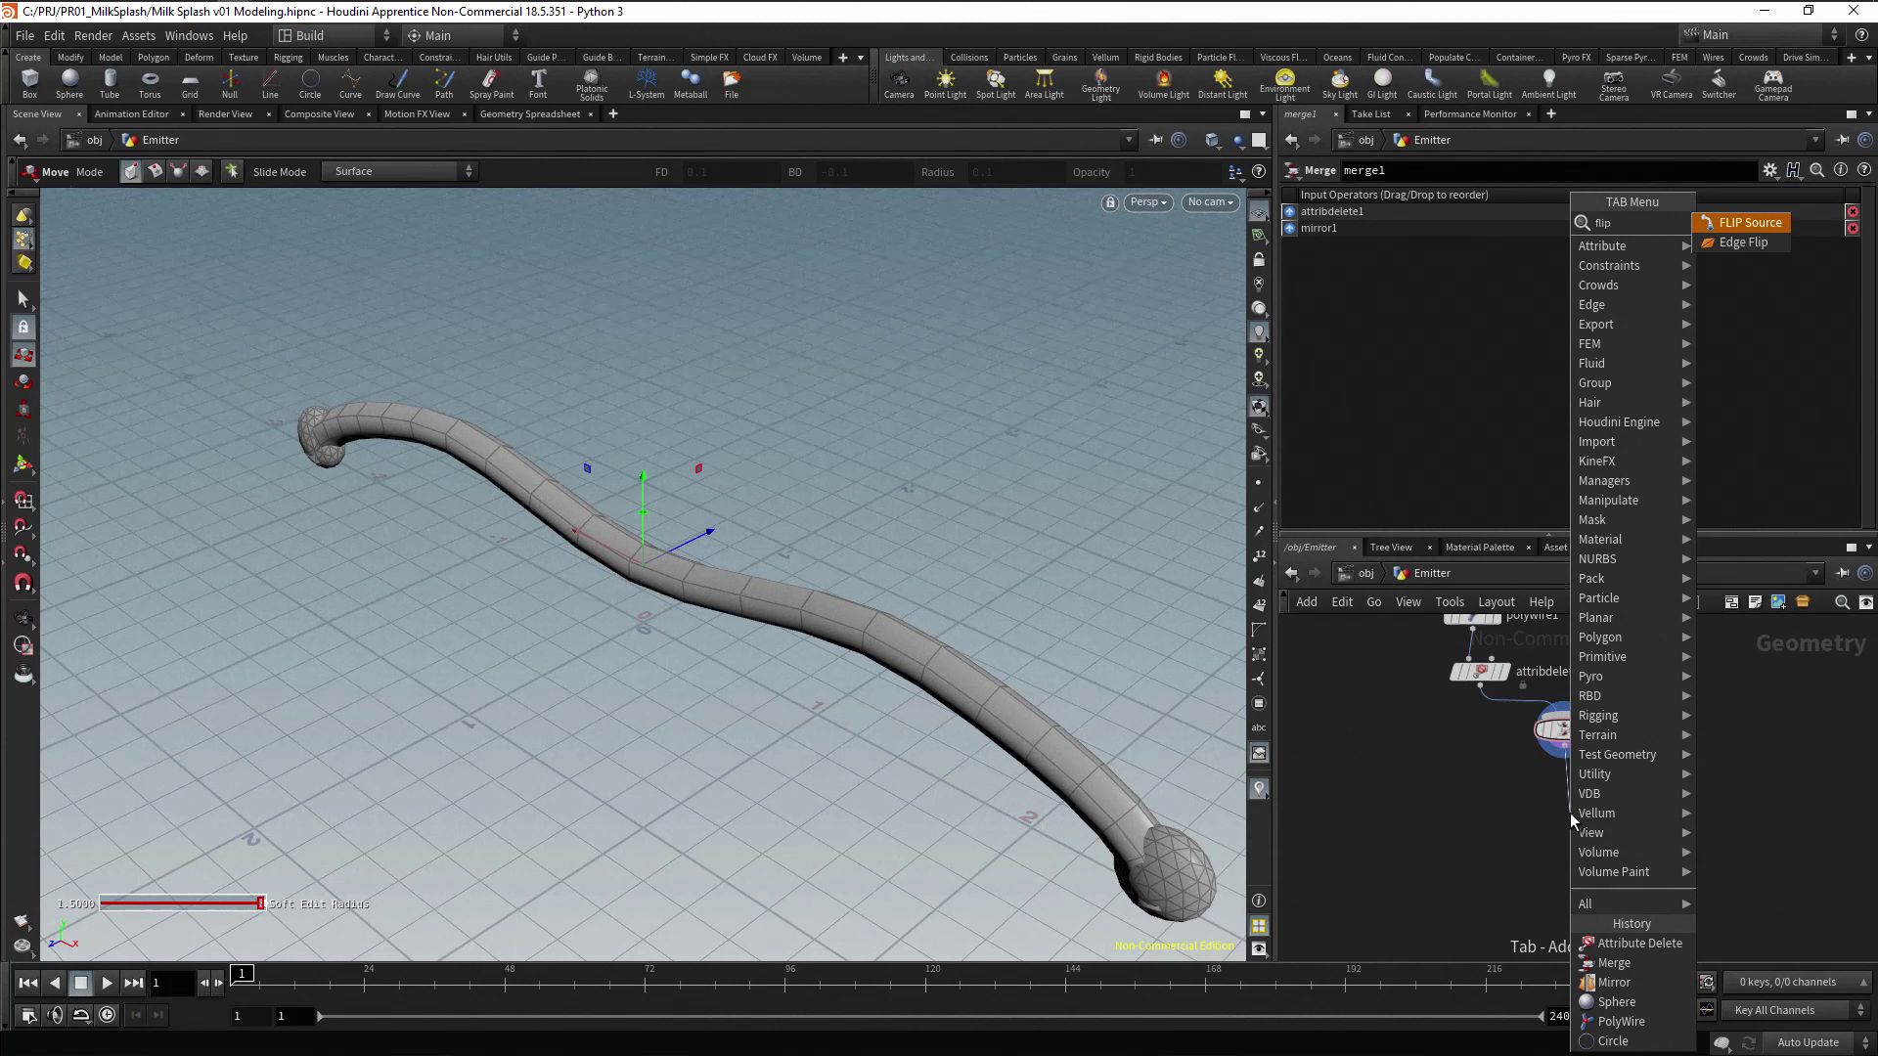
key("Return")
left_click(1570, 813)
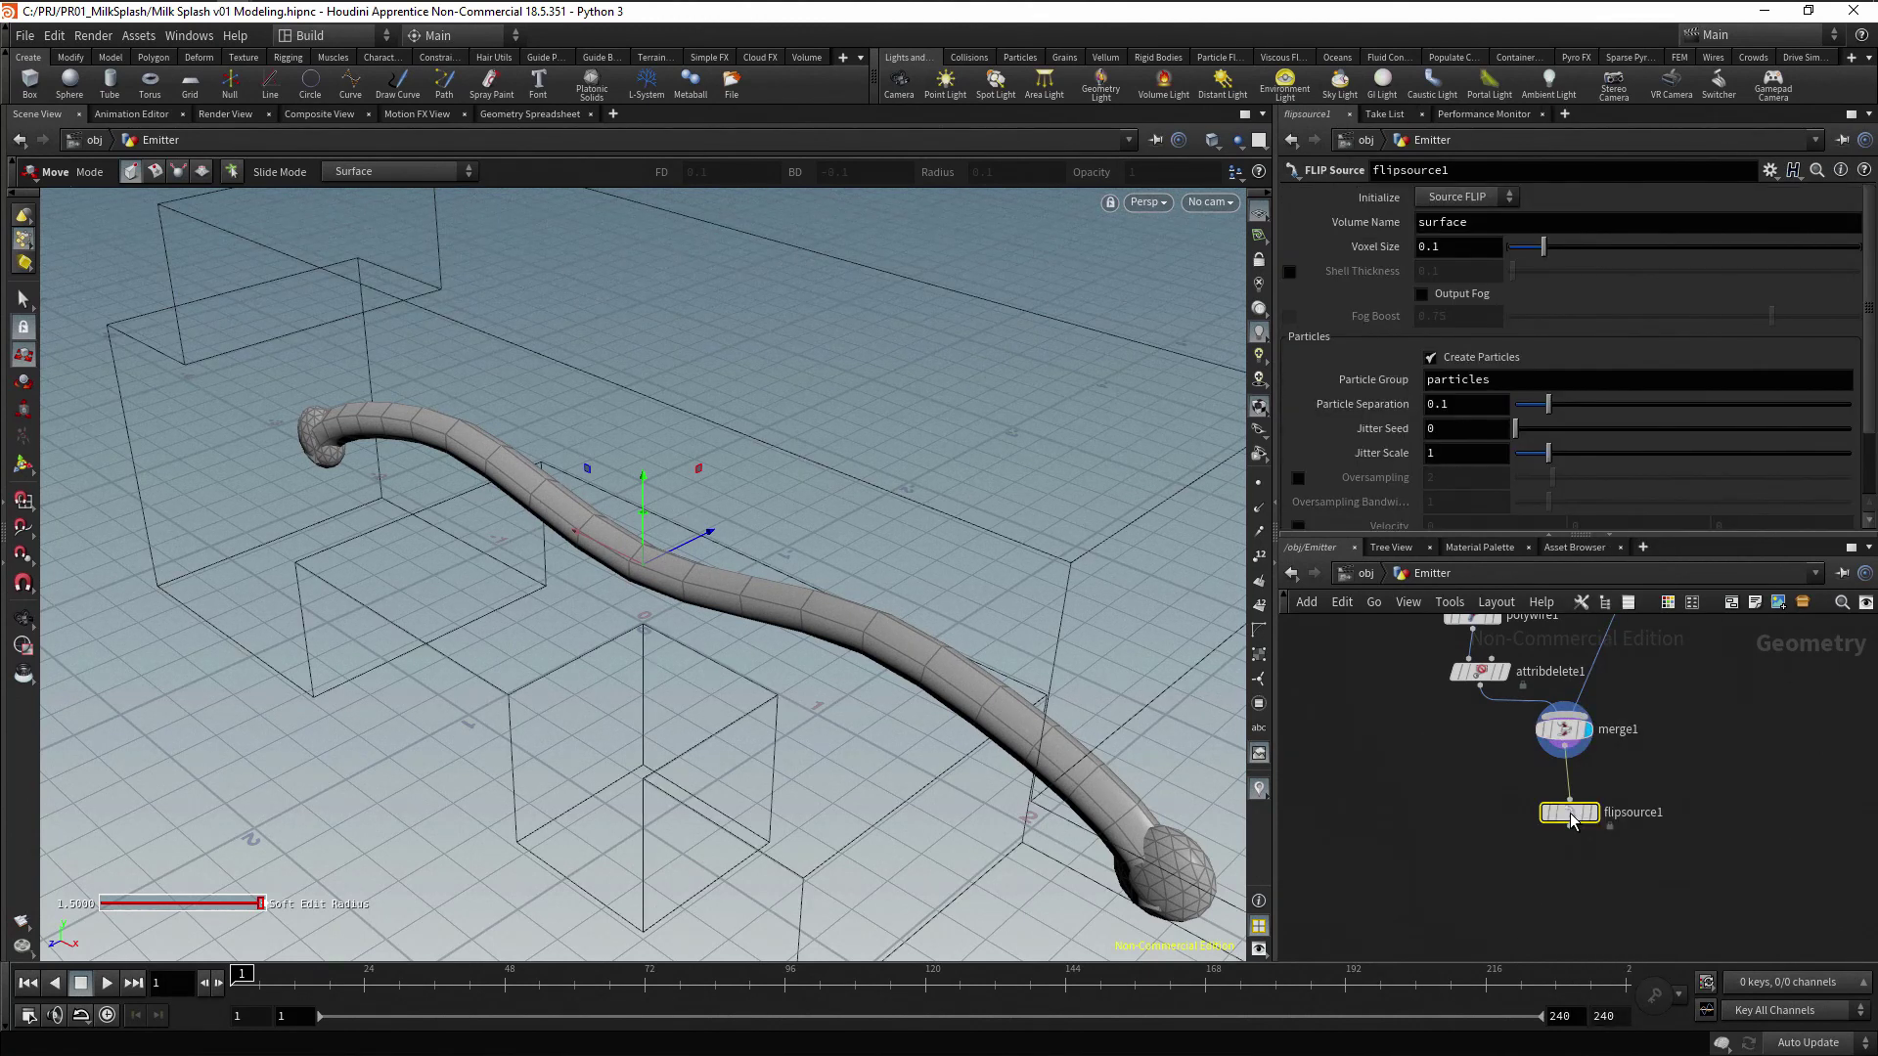
mouse_move(1570, 818)
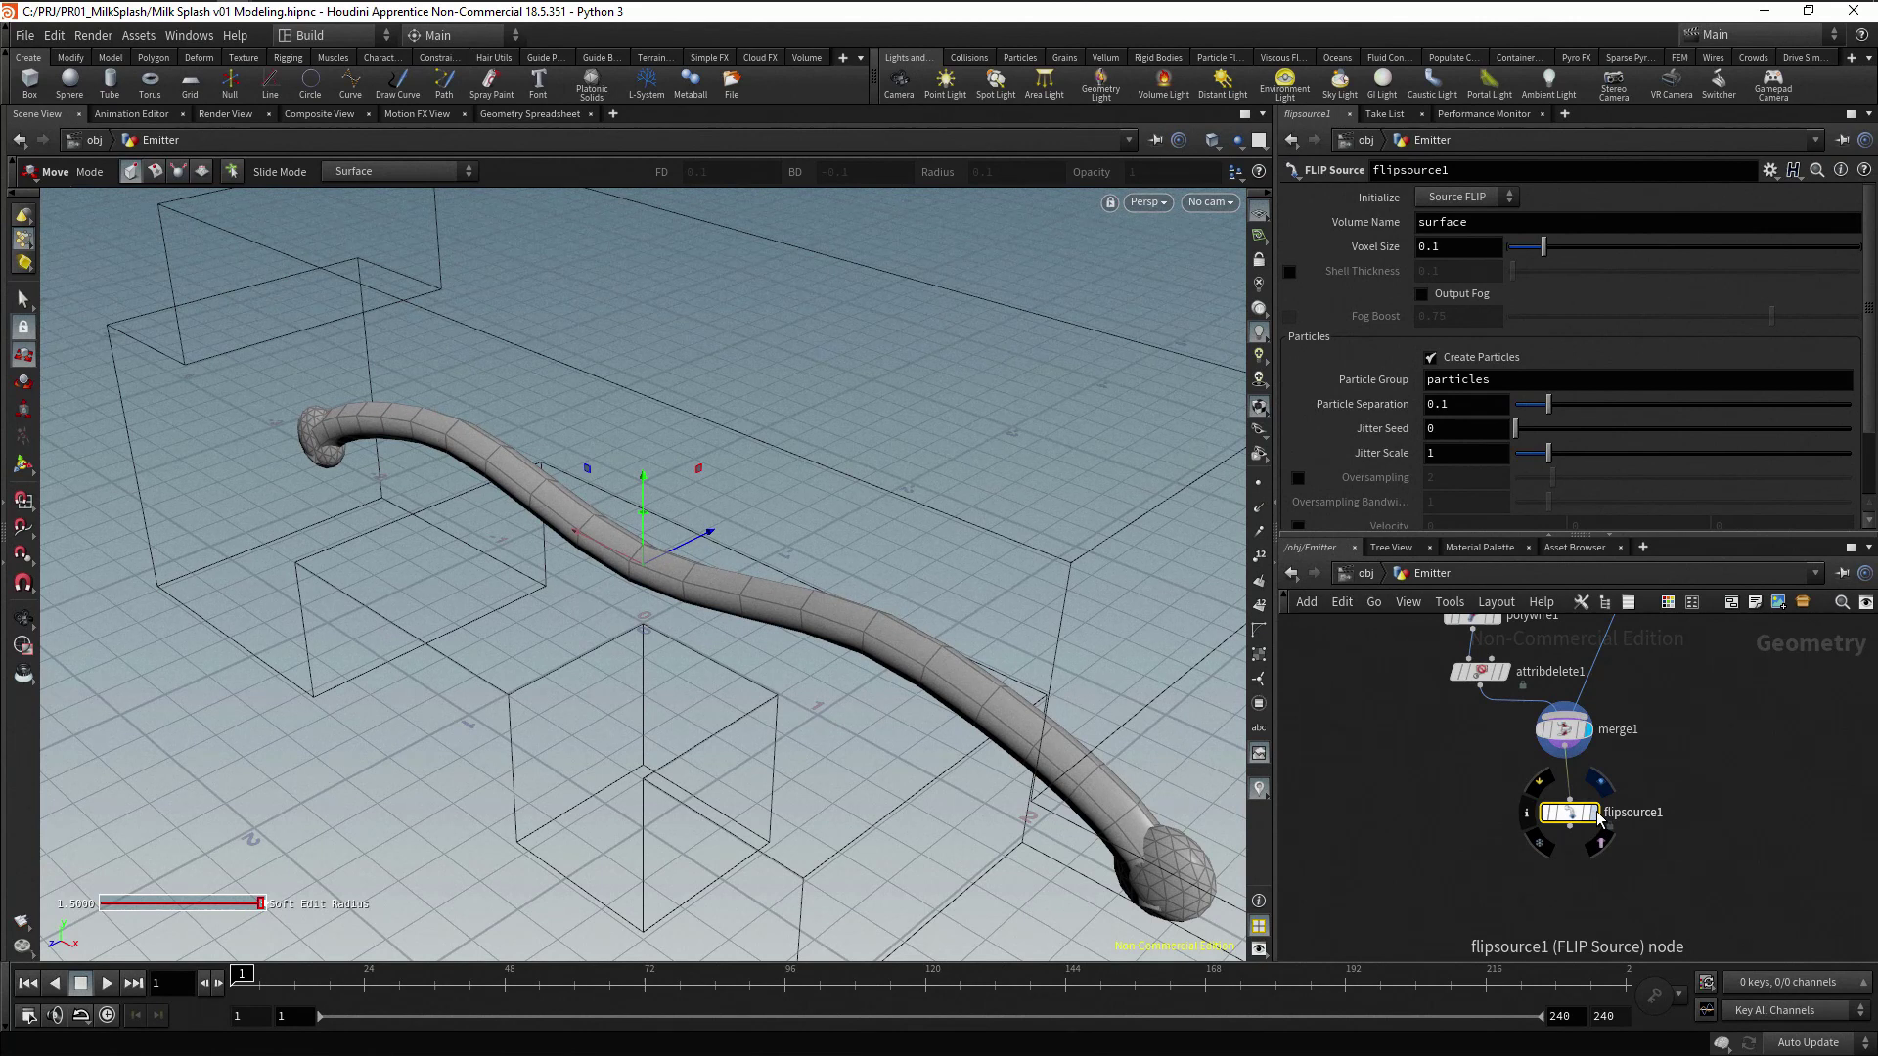
Display the flipsource1 result, align the node under merge1, and enable its Shell Thickness option
left_click(1599, 815)
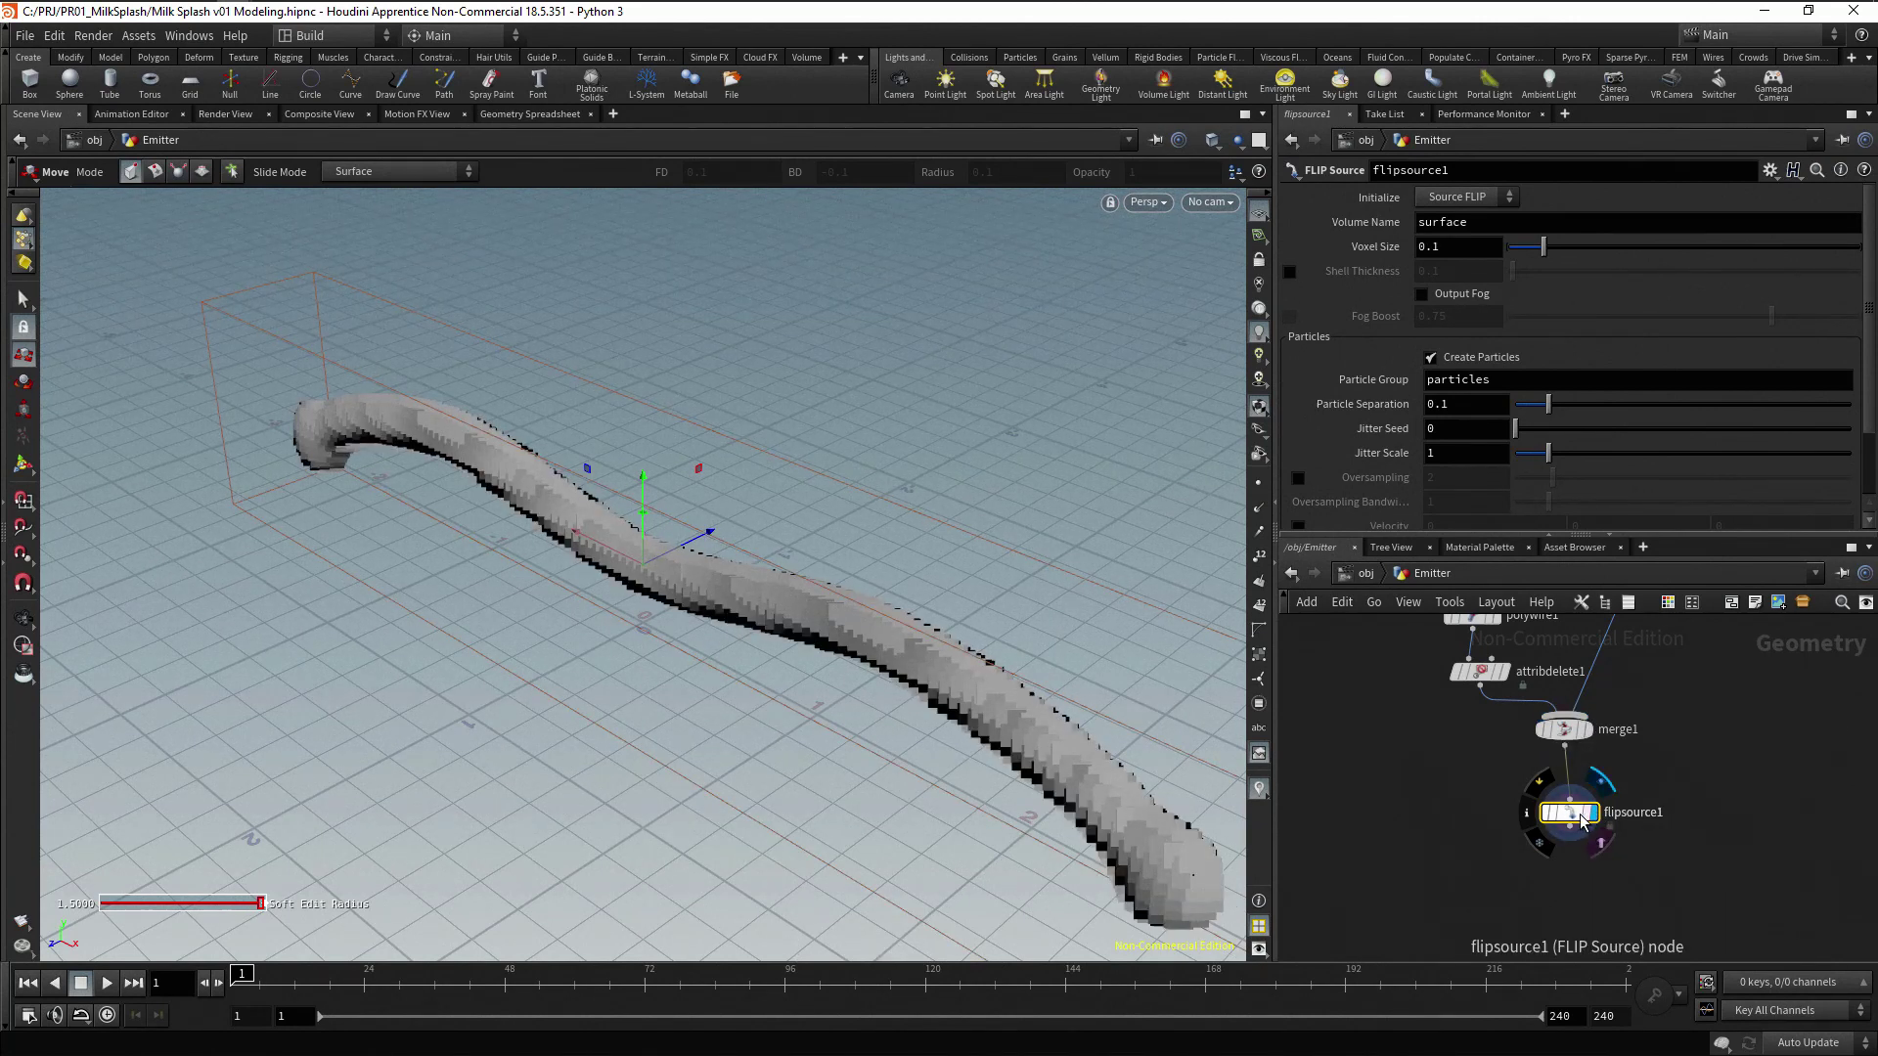
left_click_drag(1572, 819, 1567, 808)
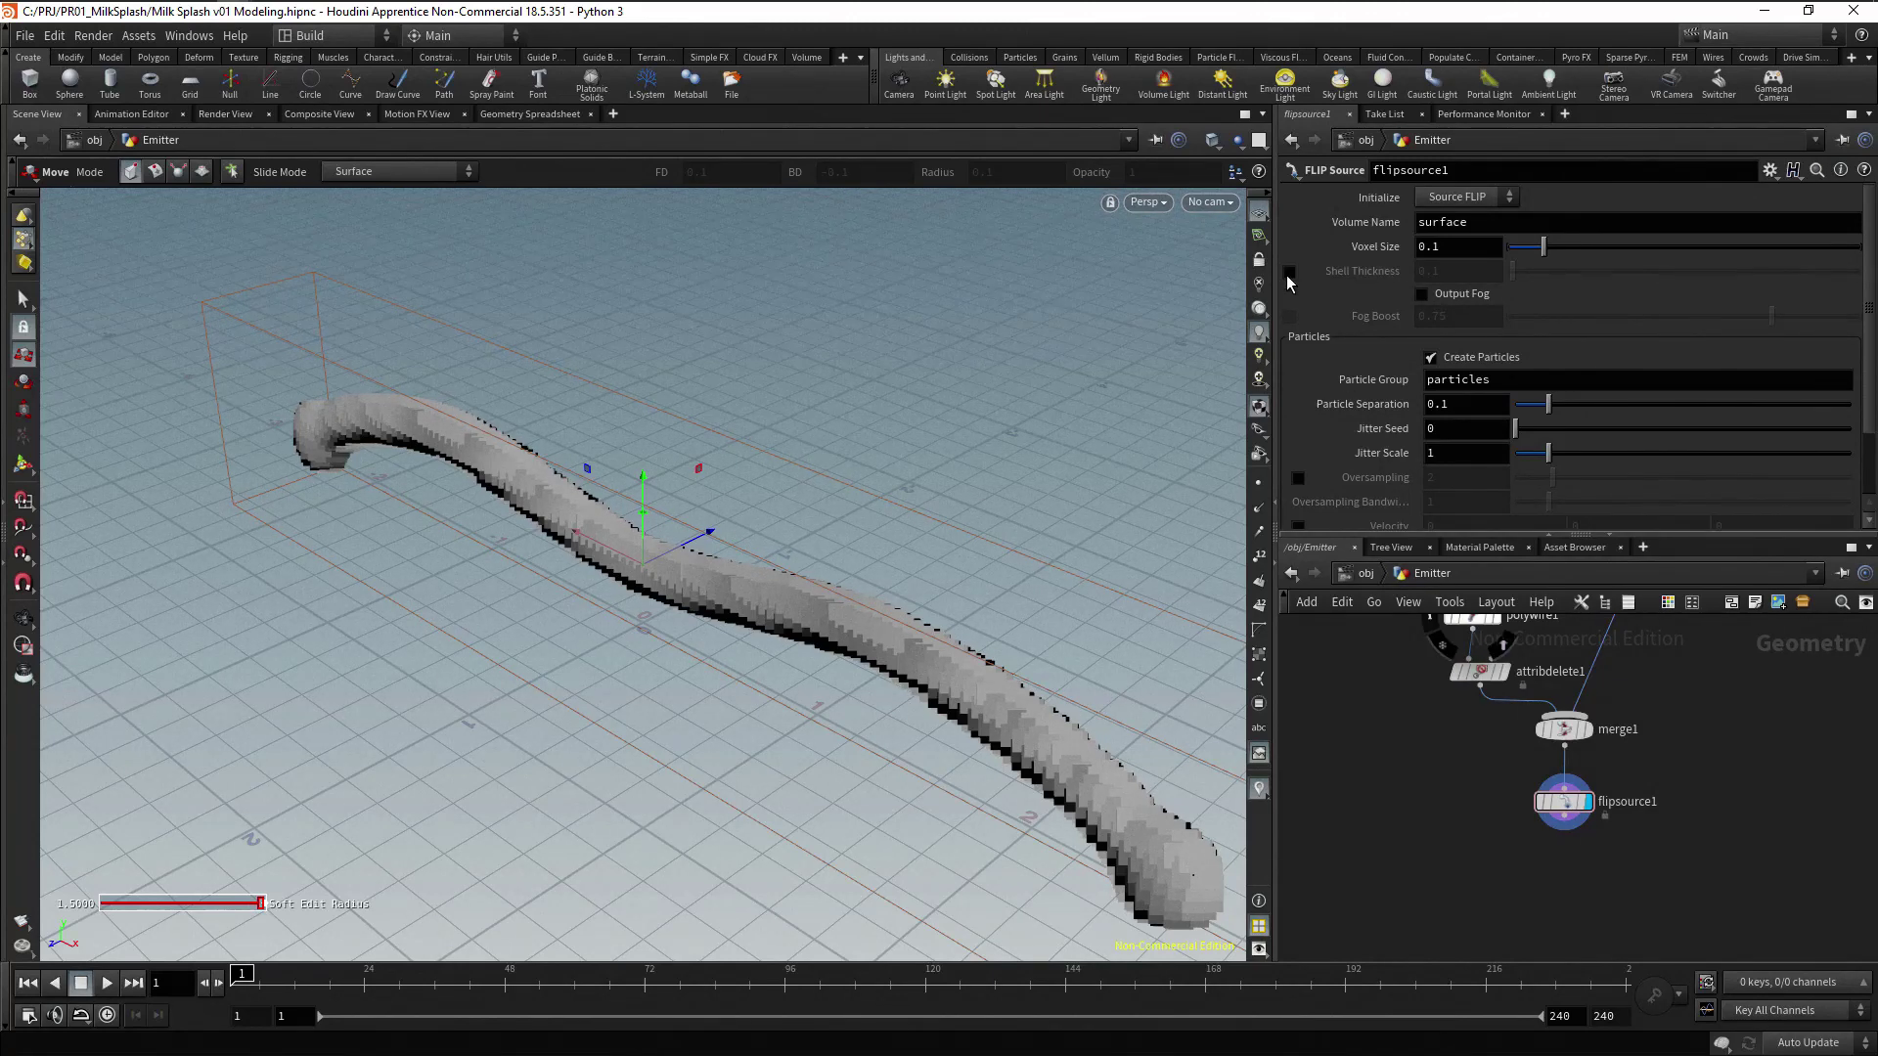
left_click(1288, 275)
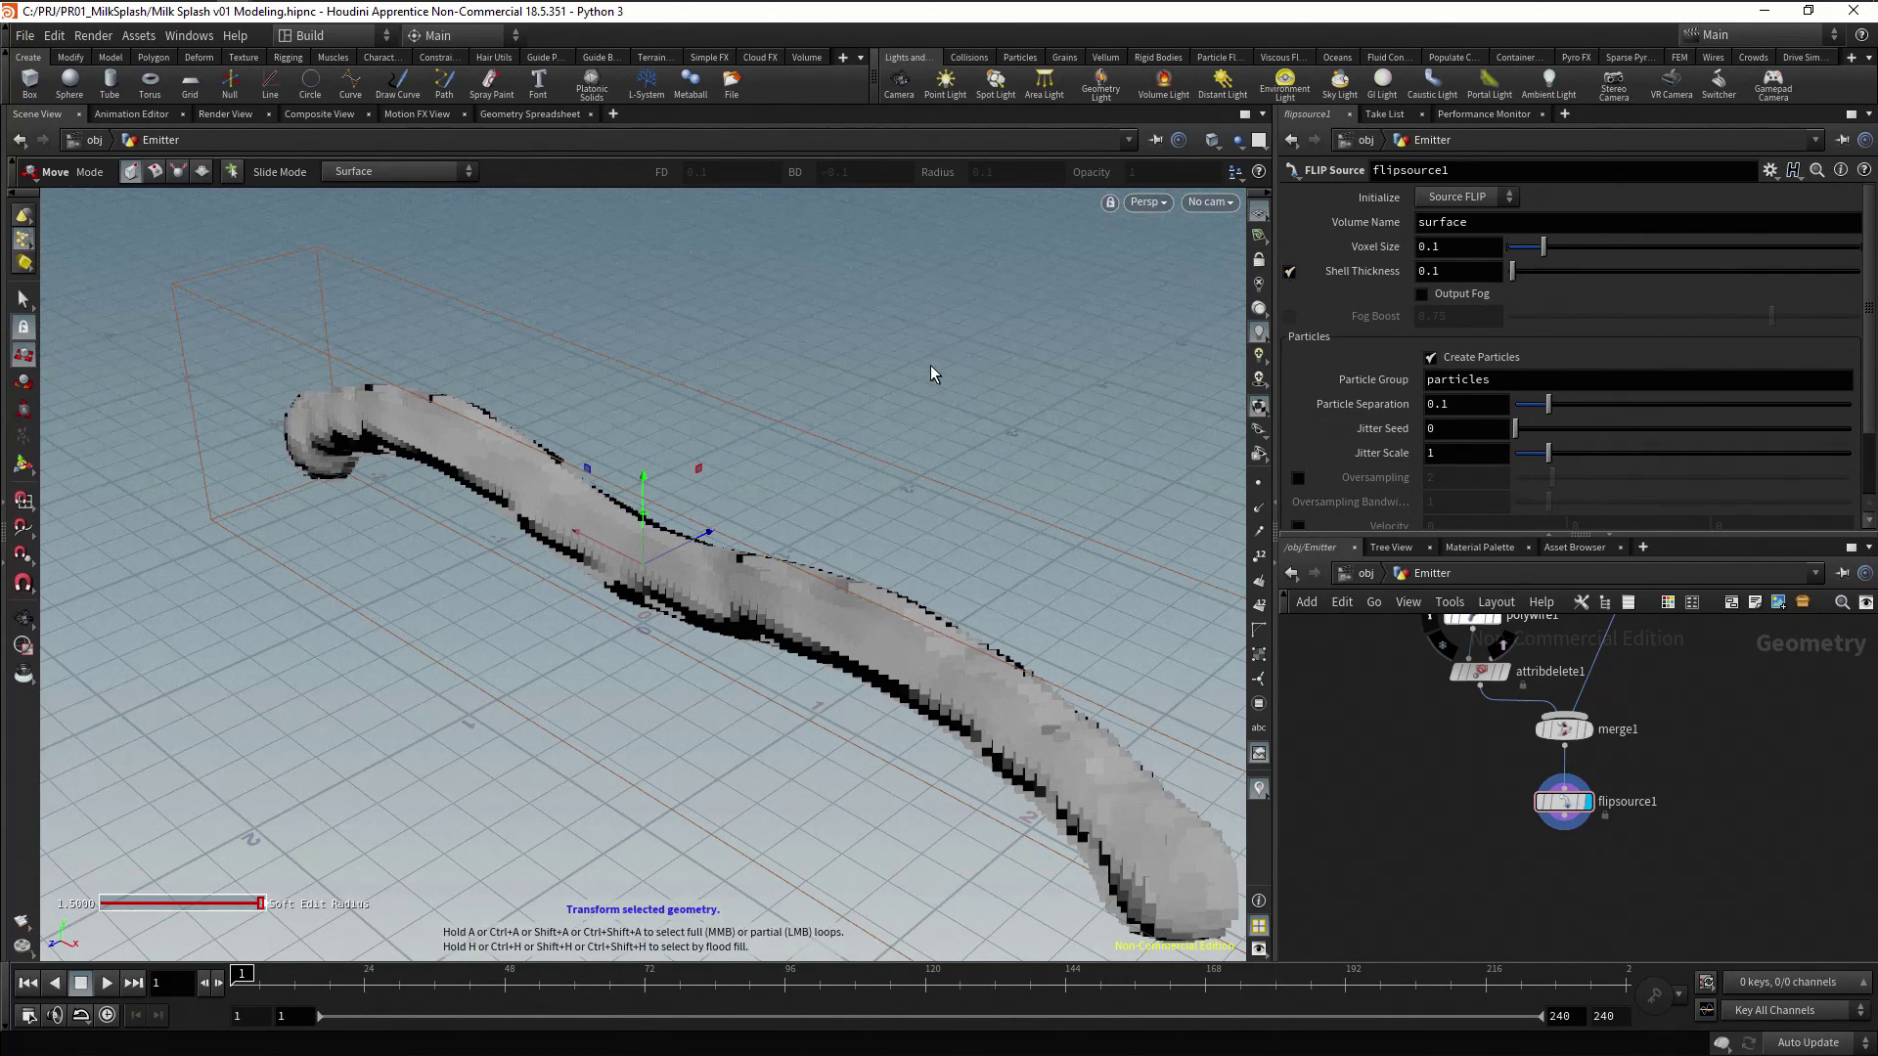
Switch the viewport to wireframe shading and set its background color scheme to Dark
key("w")
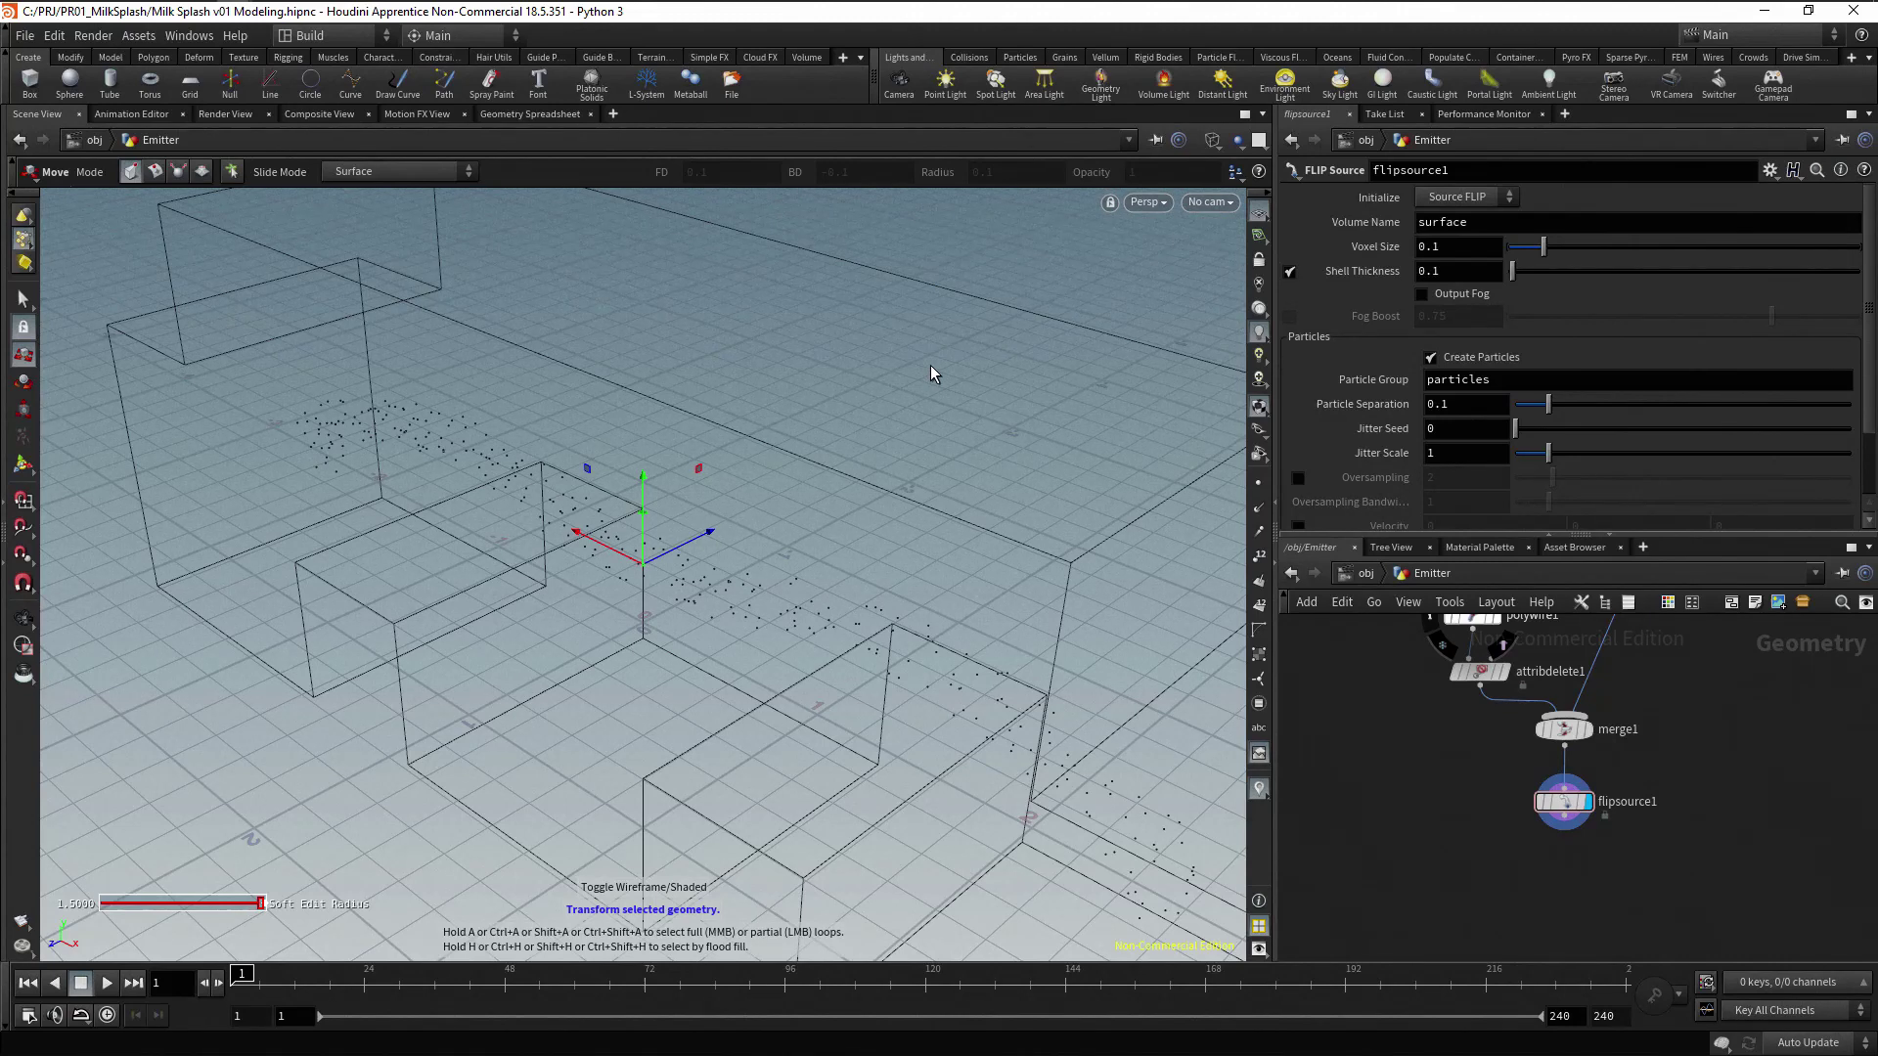
key("d")
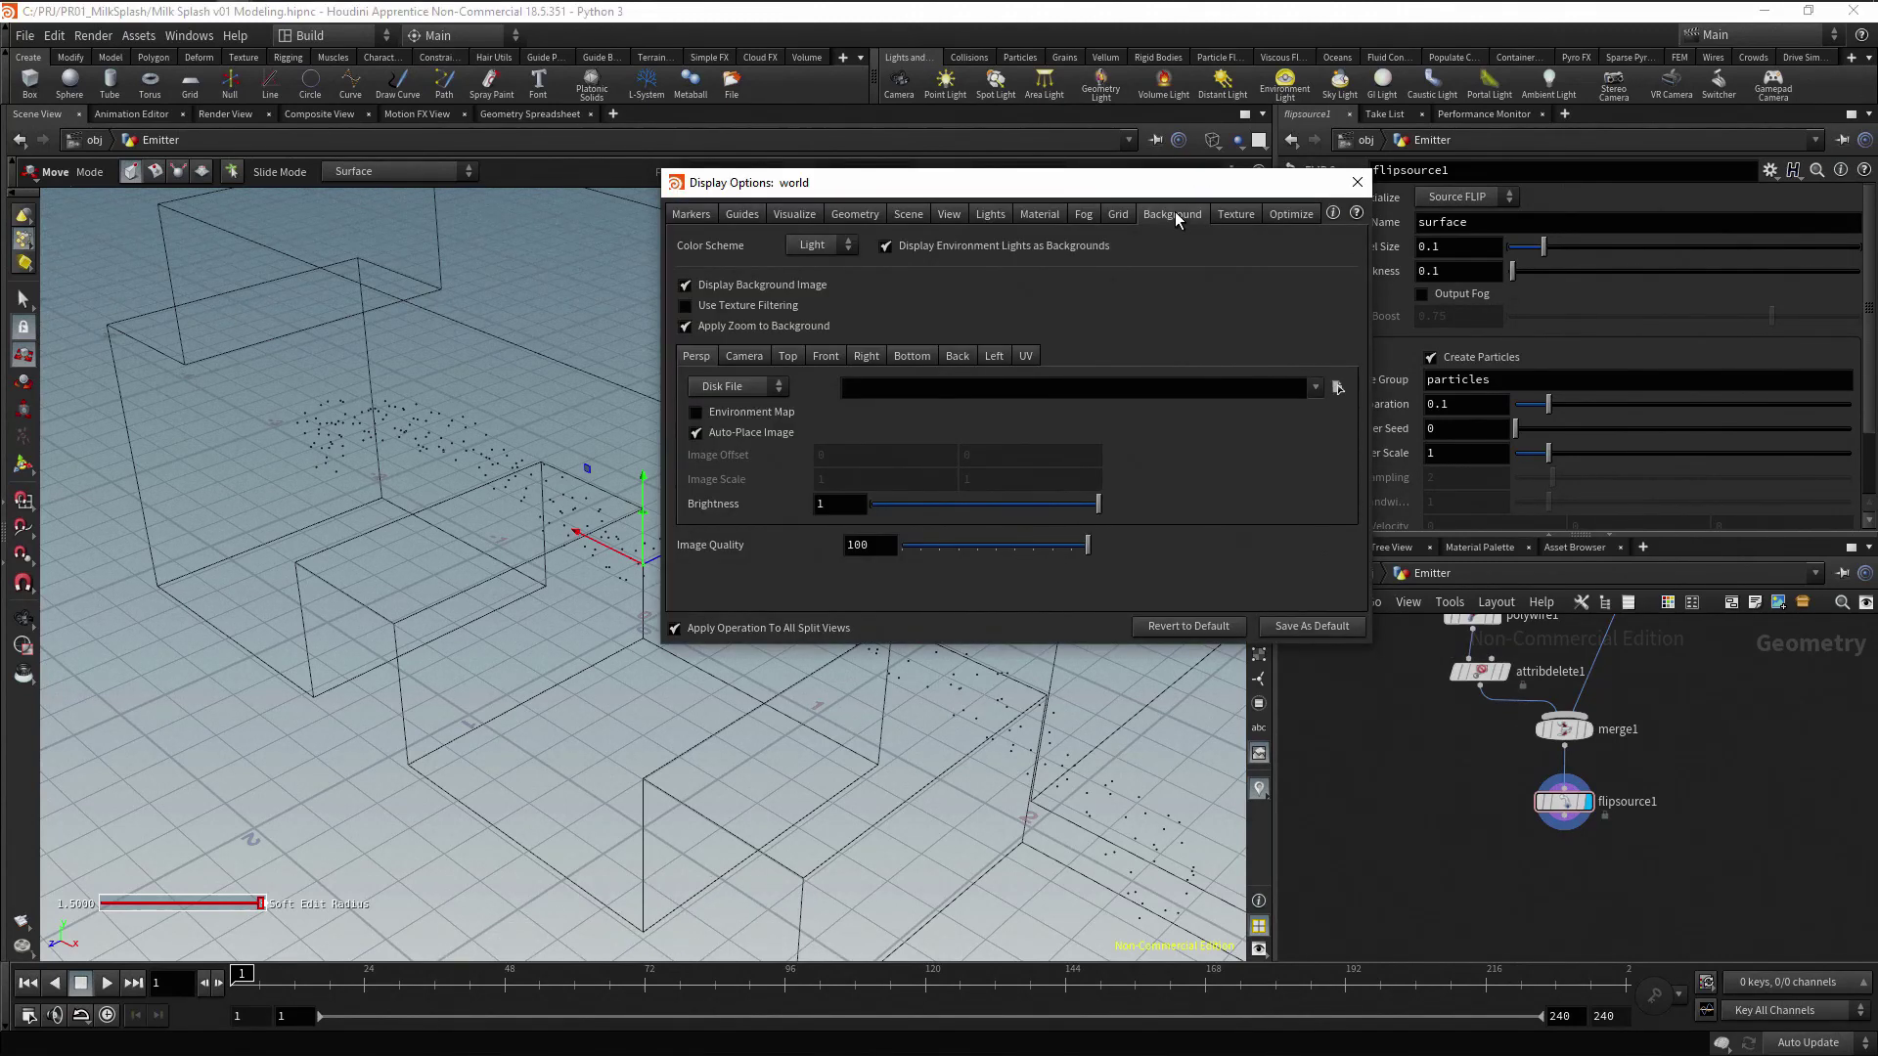
left_click(847, 253)
left_click(824, 284)
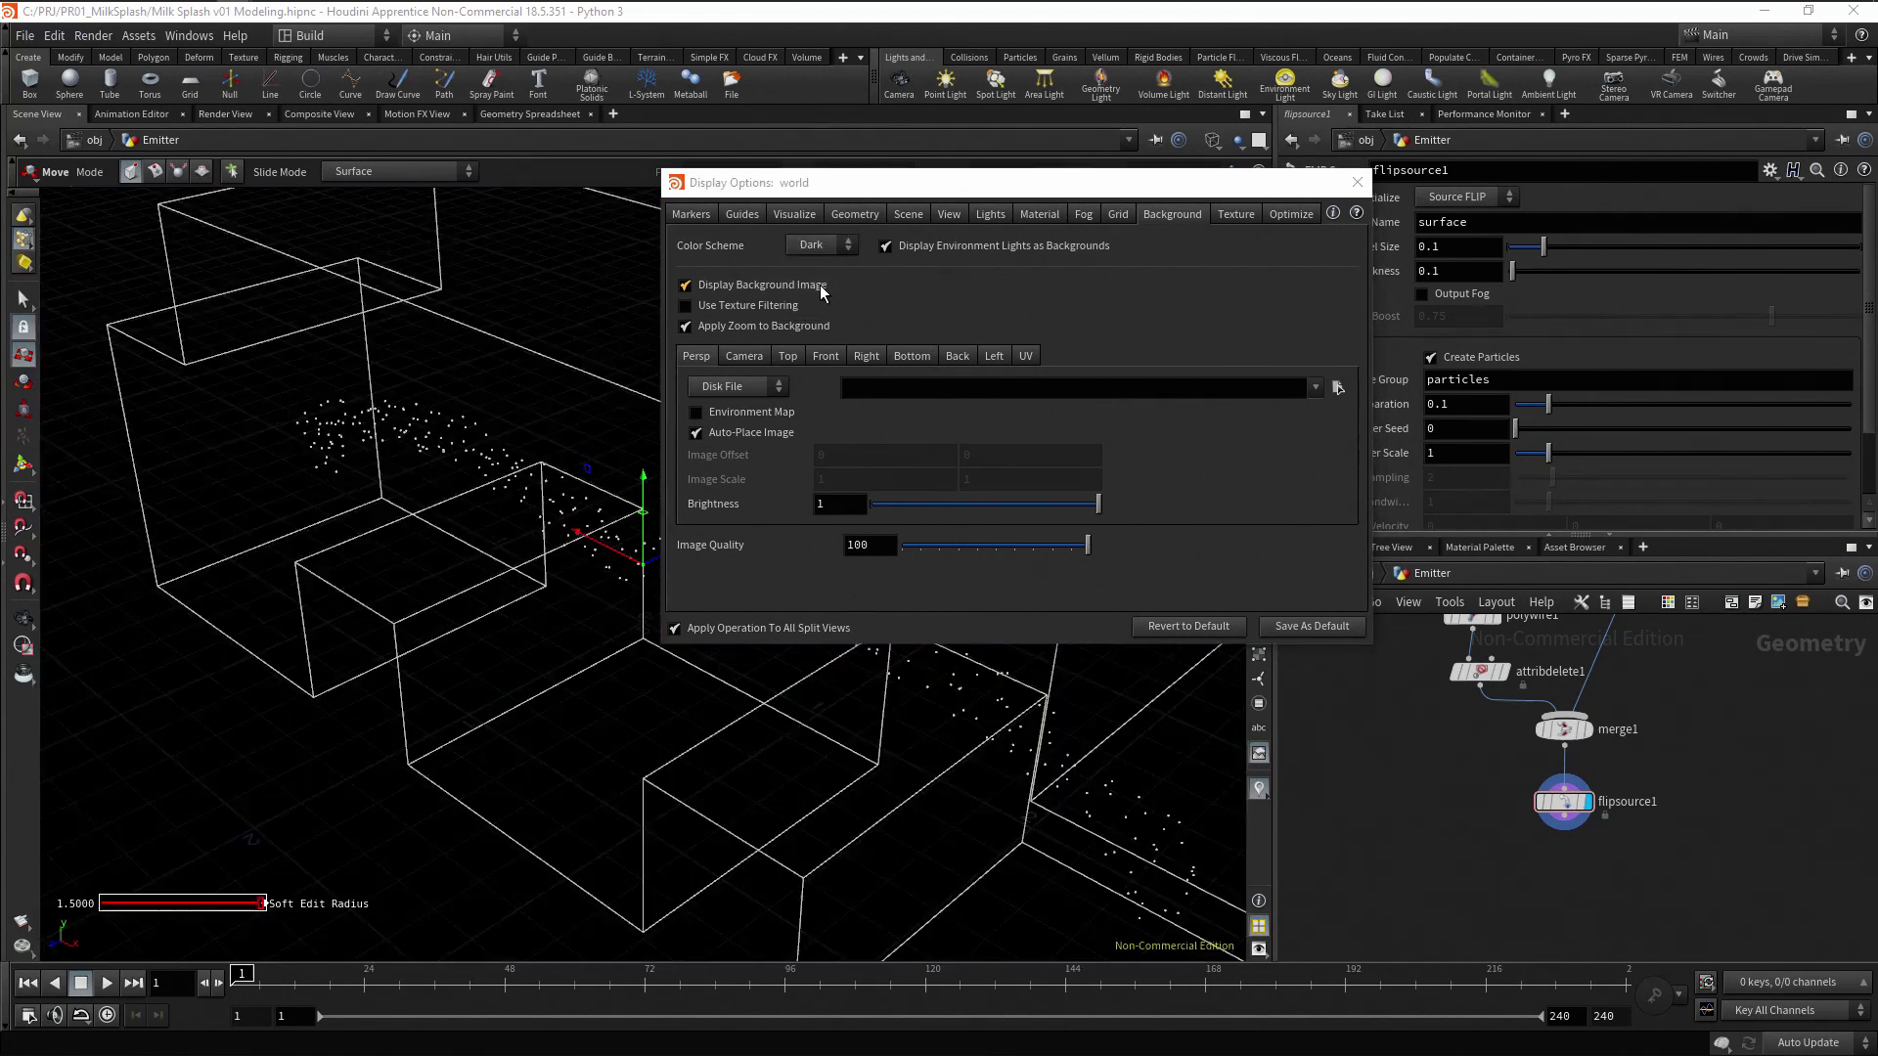
left_click(1356, 182)
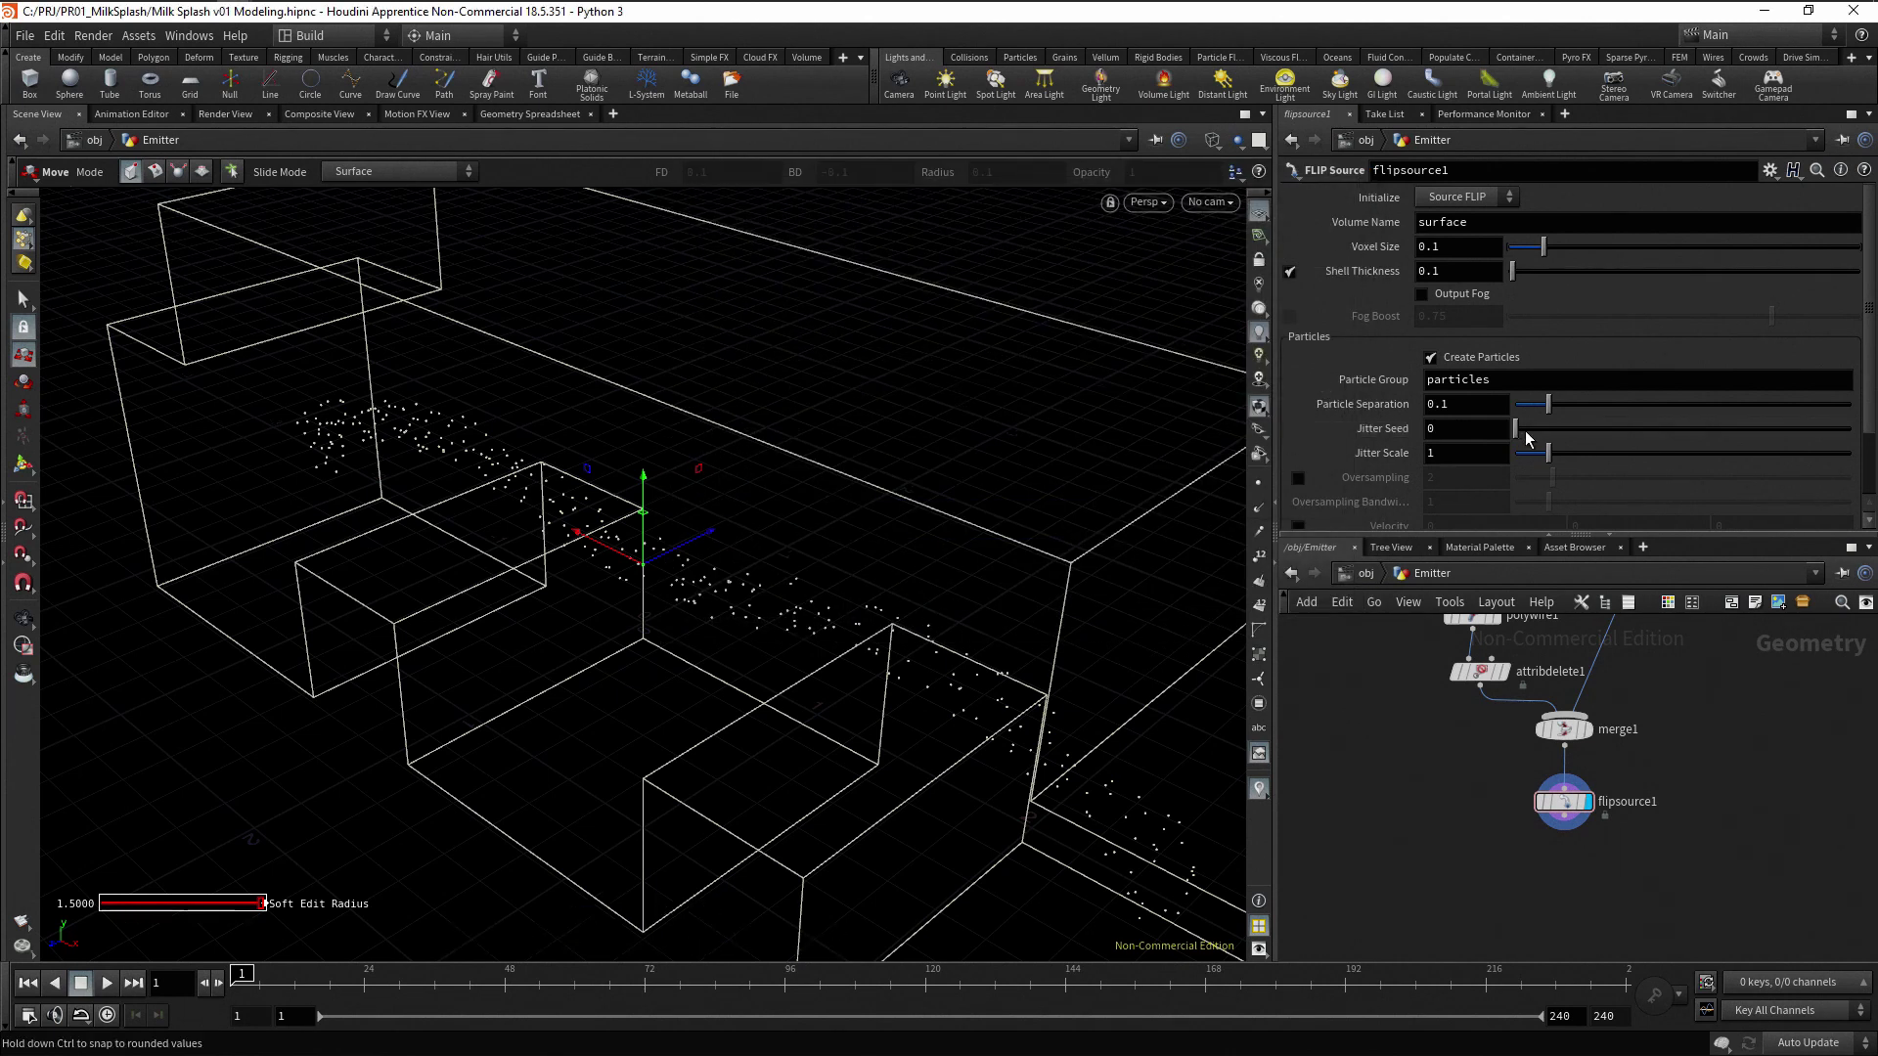
Set the FLIP Source's Jitter Seed to the expression $F/10
left_click_drag(1516, 433, 1466, 428)
left_click(1465, 428)
type("$F/")
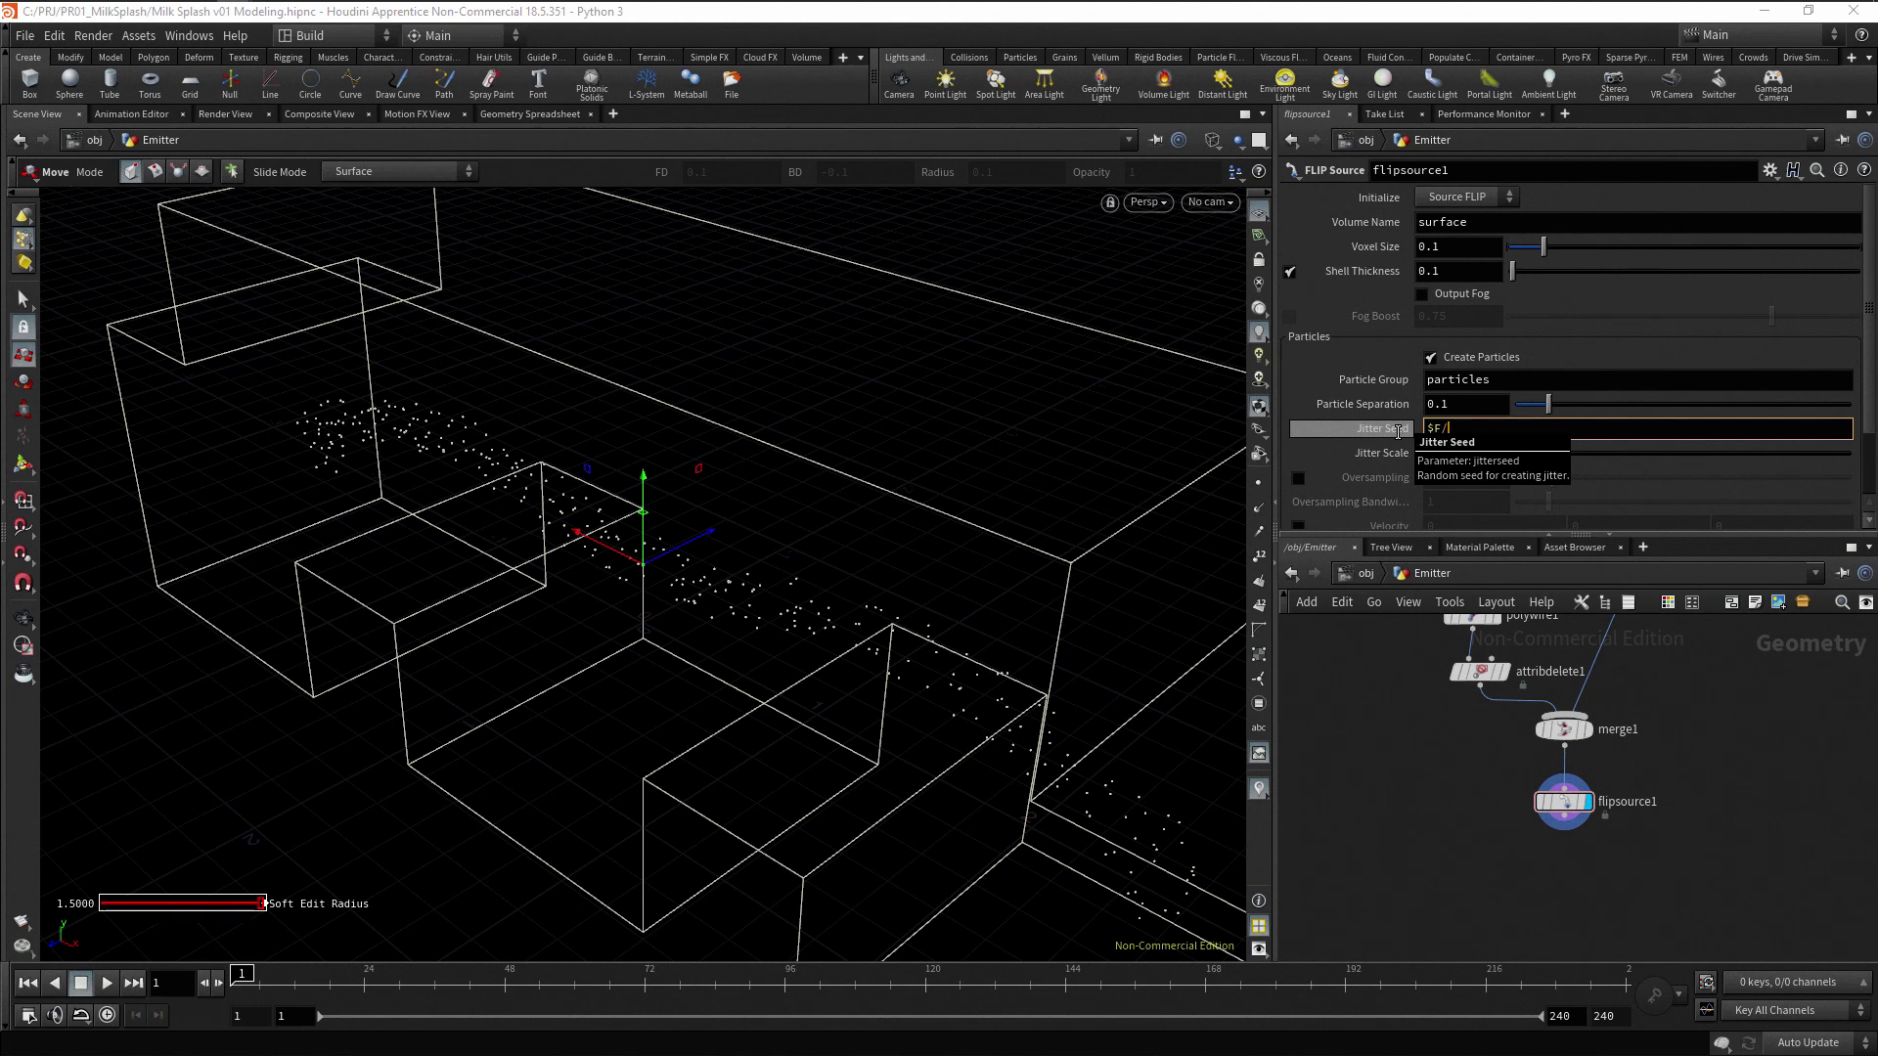
type("10")
key("Return")
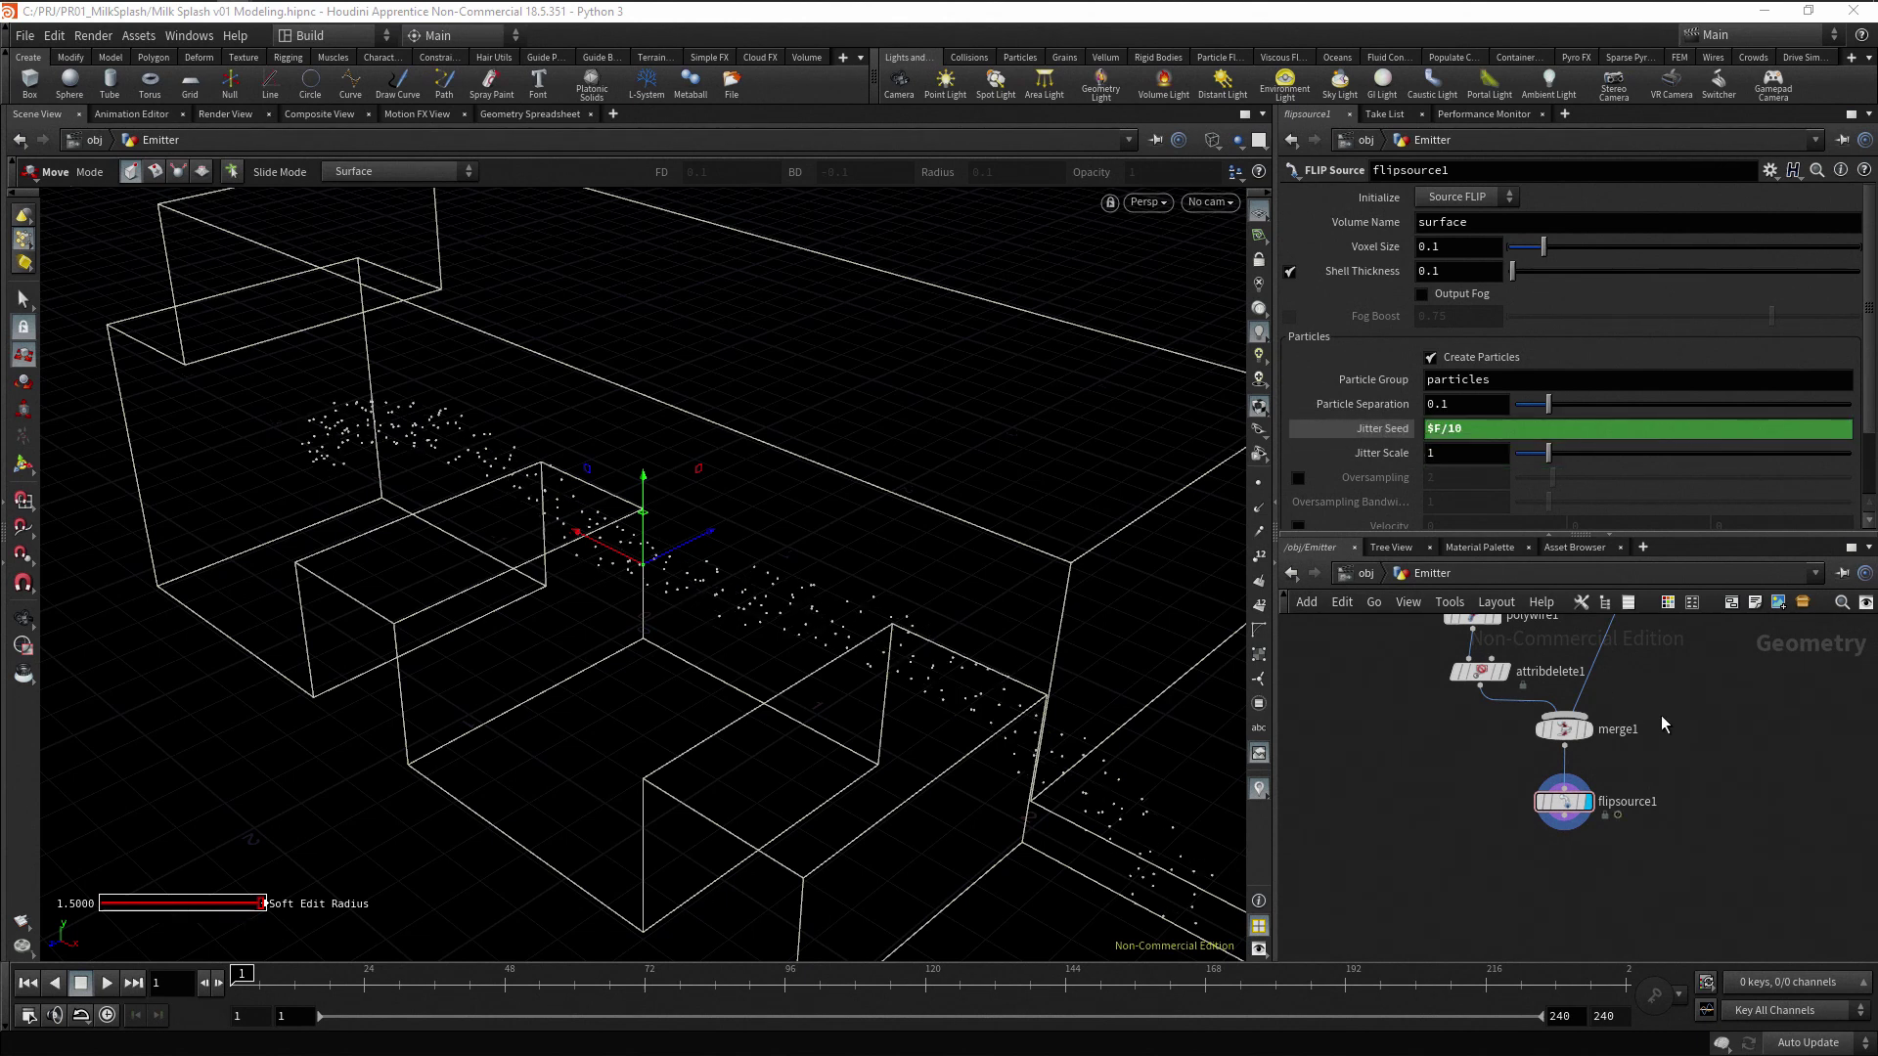
Play the timeline to check the particle jitter over time, and return to the first frame
left_click(103, 985)
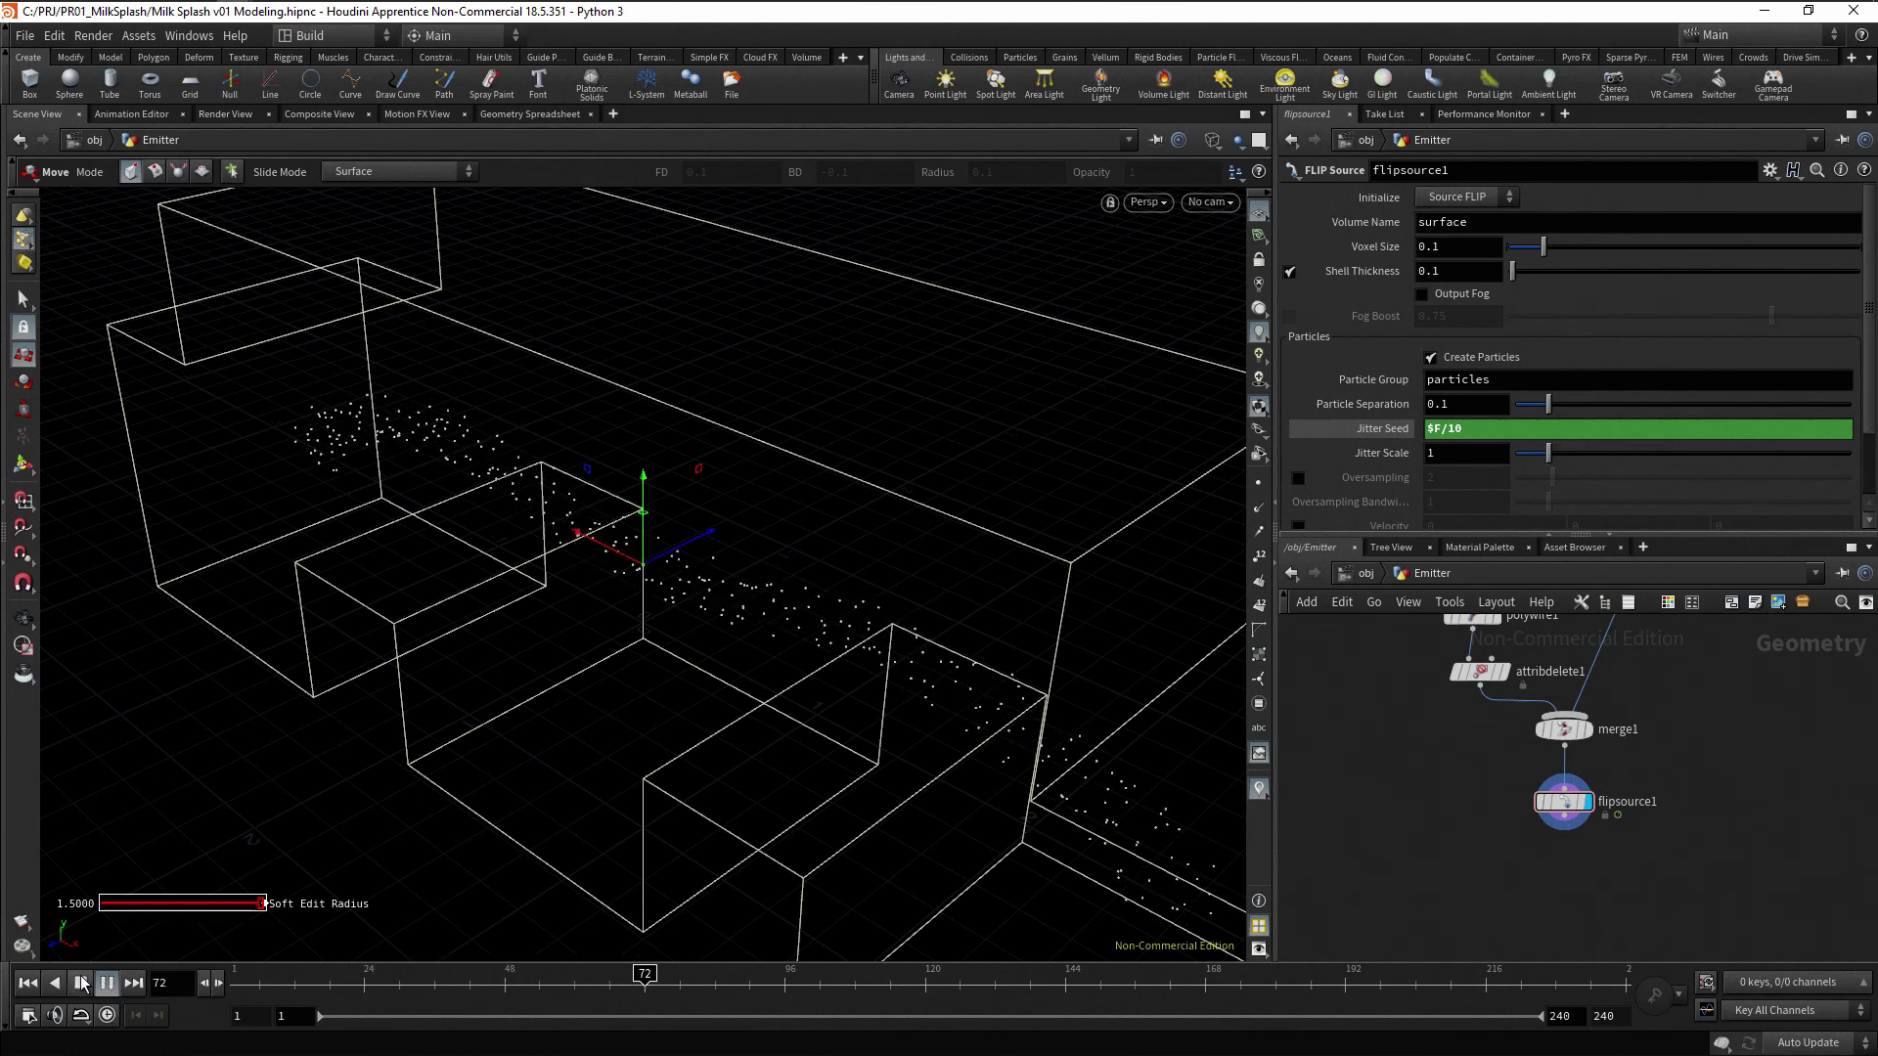
left_click(82, 985)
left_click(29, 984)
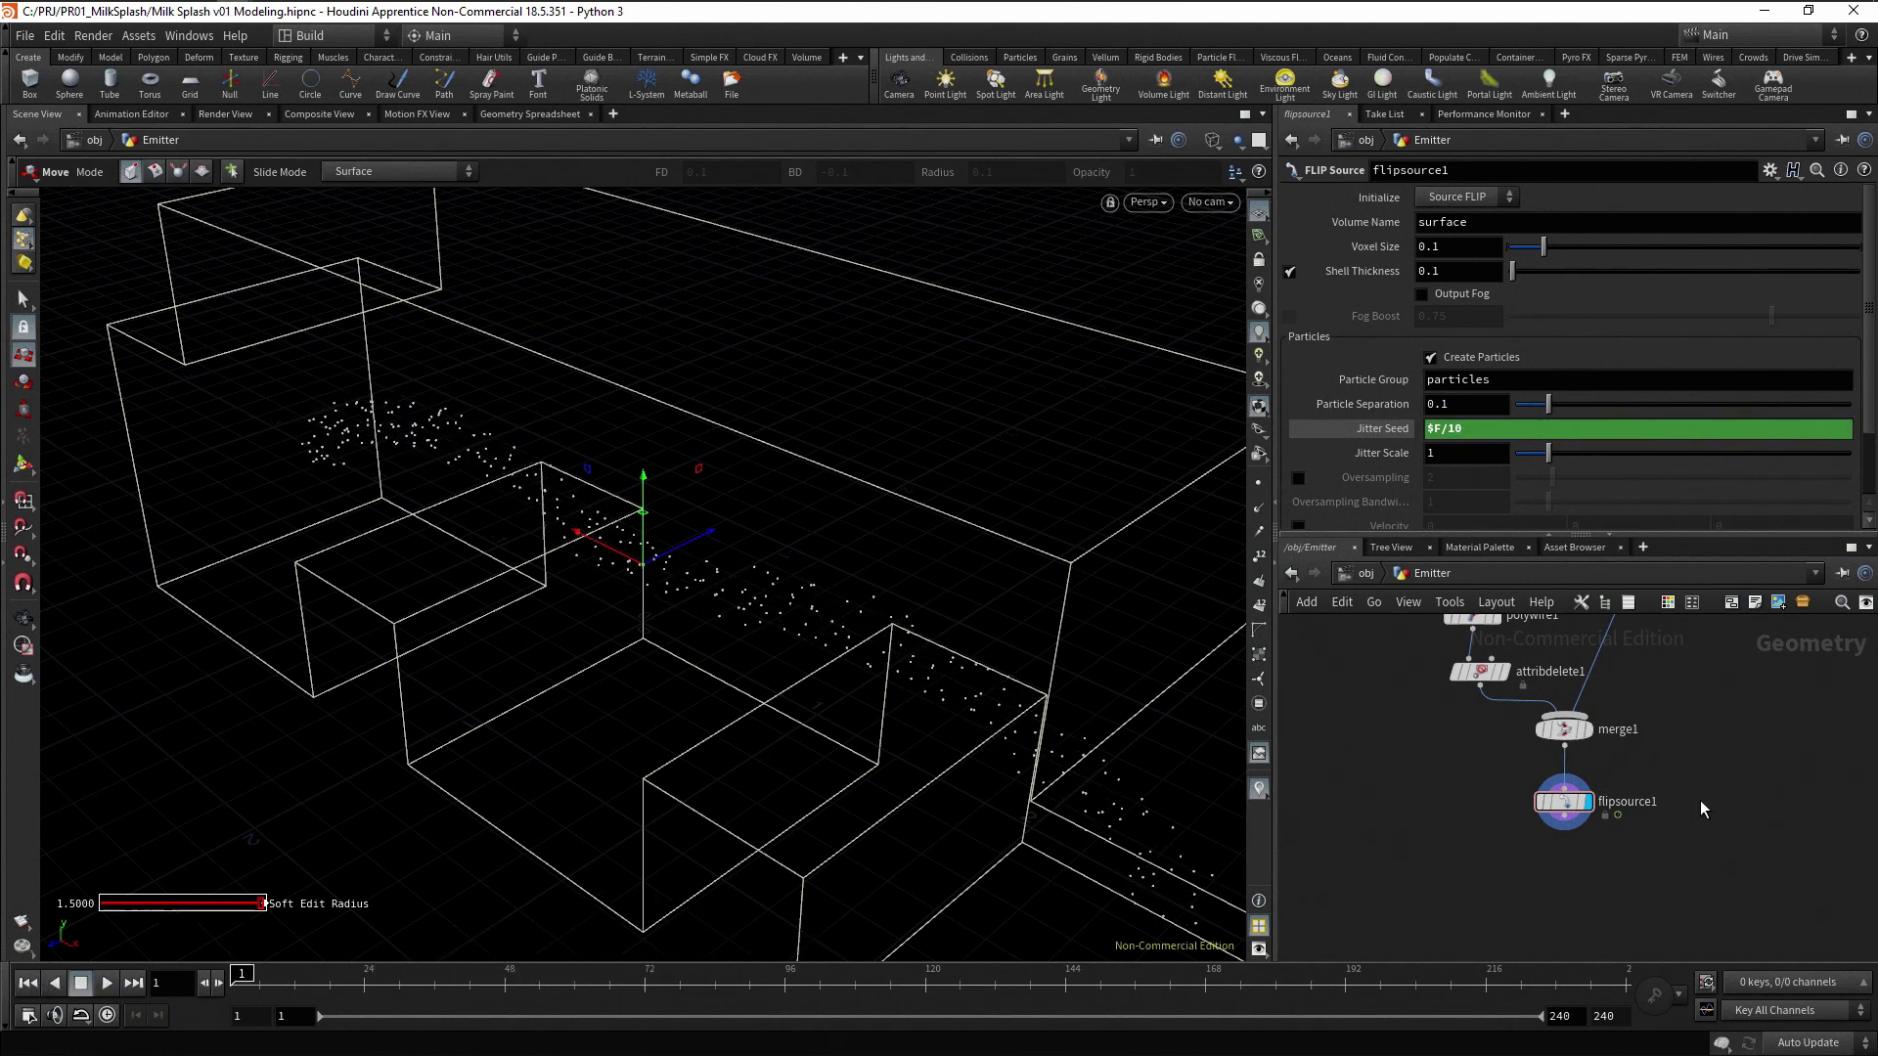
Set the FLIP Source's Particle Separation to 0.05 and inspect the node's geometry info
mouse_move(1547, 406)
left_mouse_down()
mouse_move(1572, 410)
mouse_move(1533, 410)
left_mouse_up()
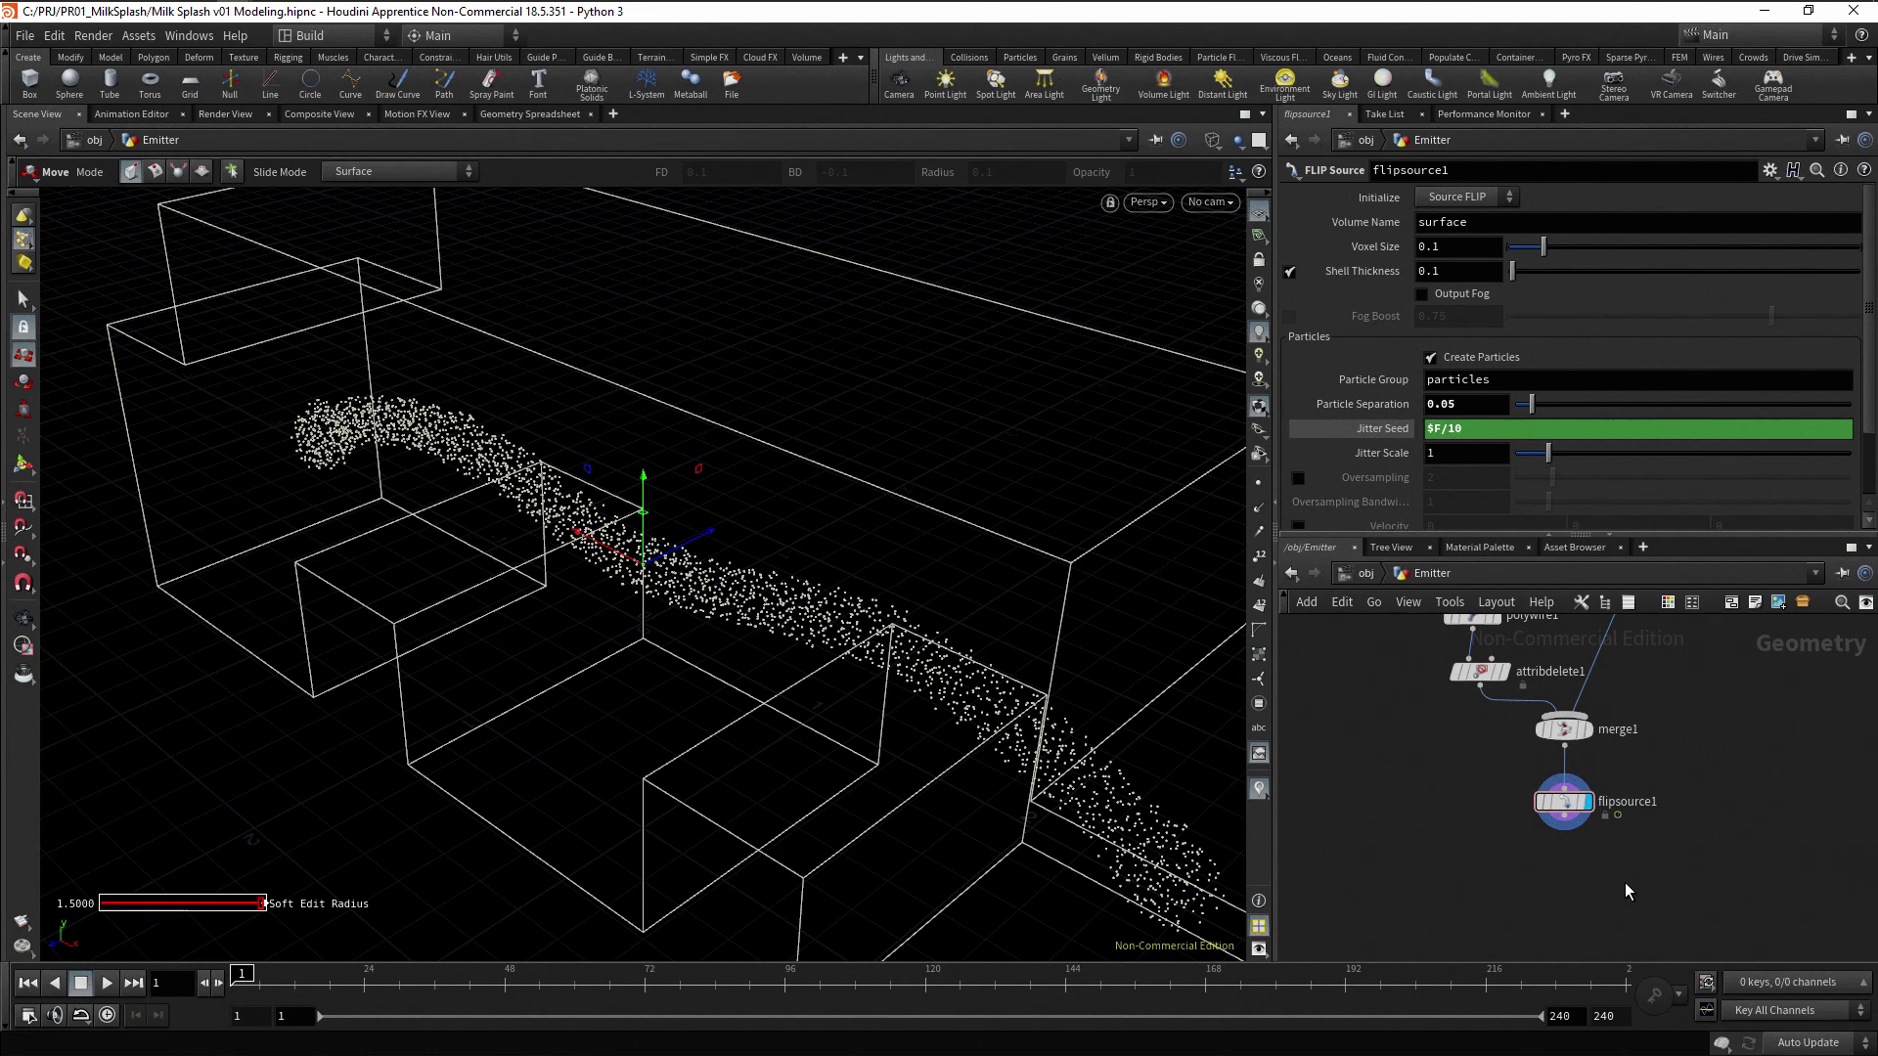
middle_click(1566, 798)
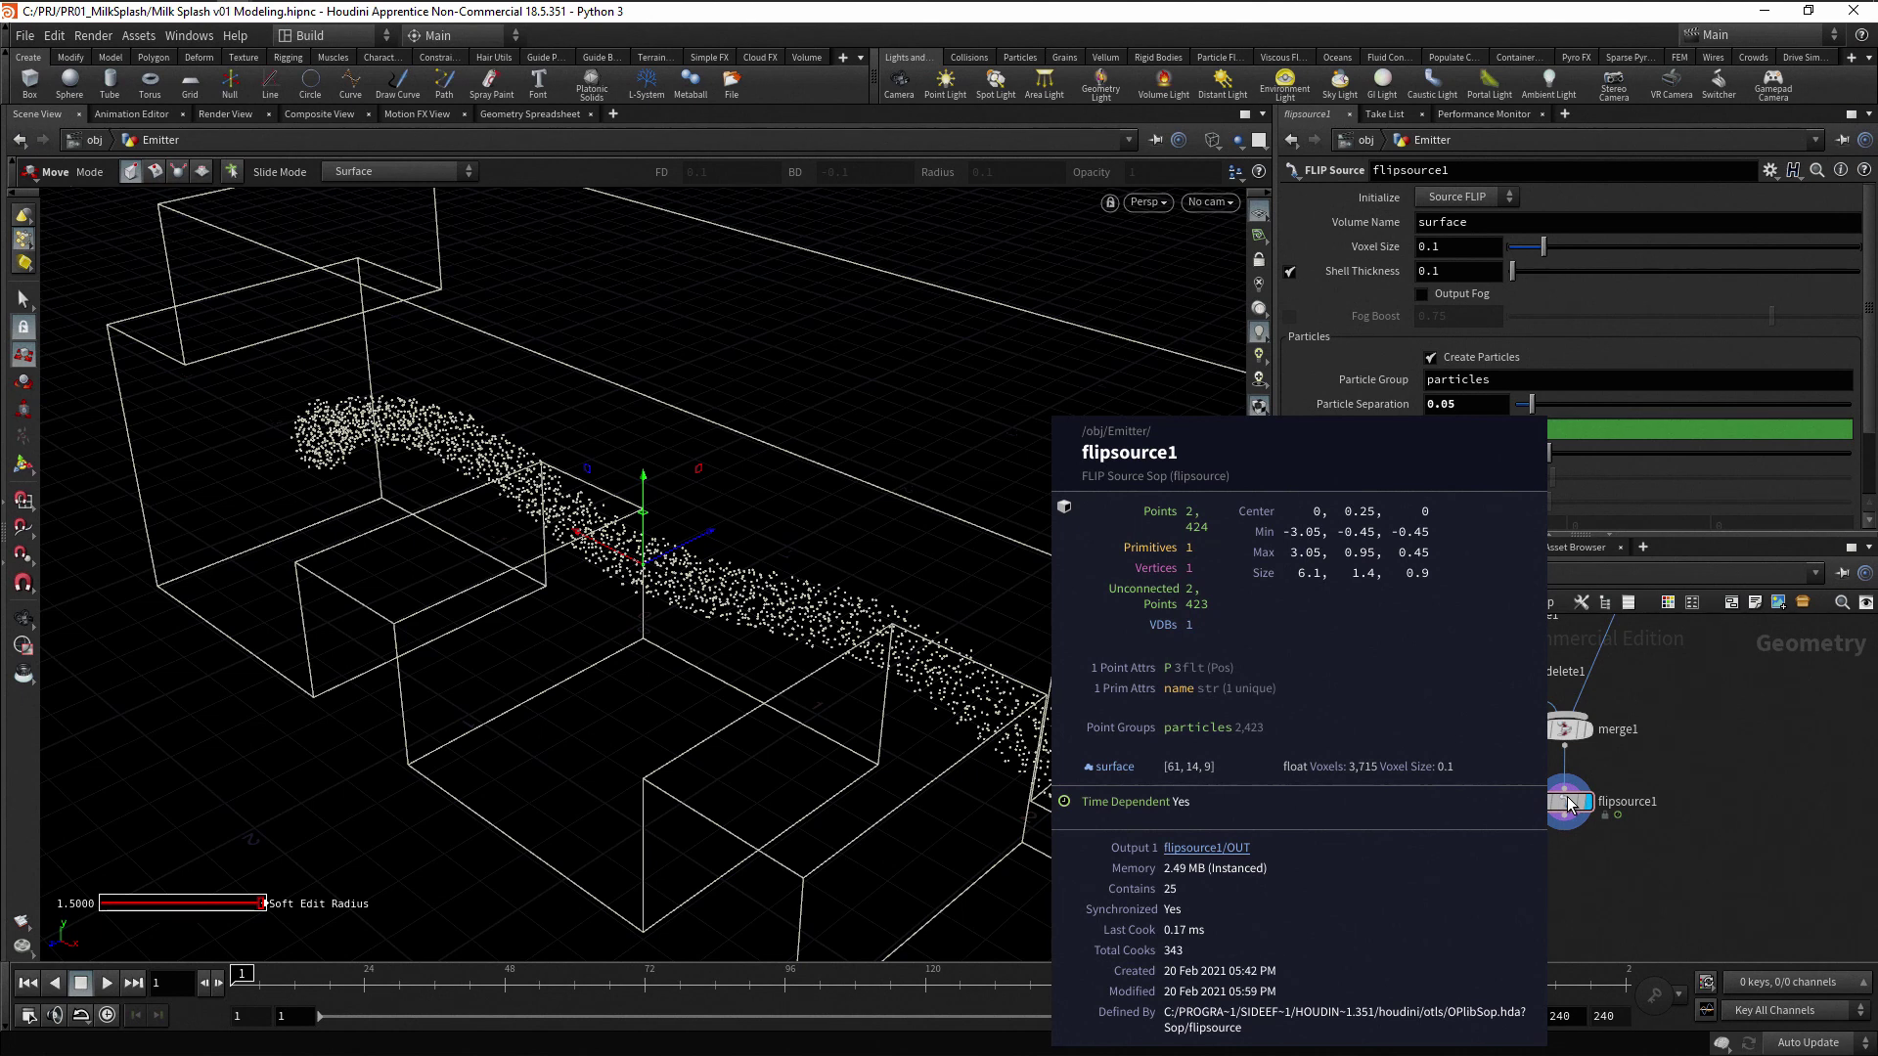
middle_click(1568, 803)
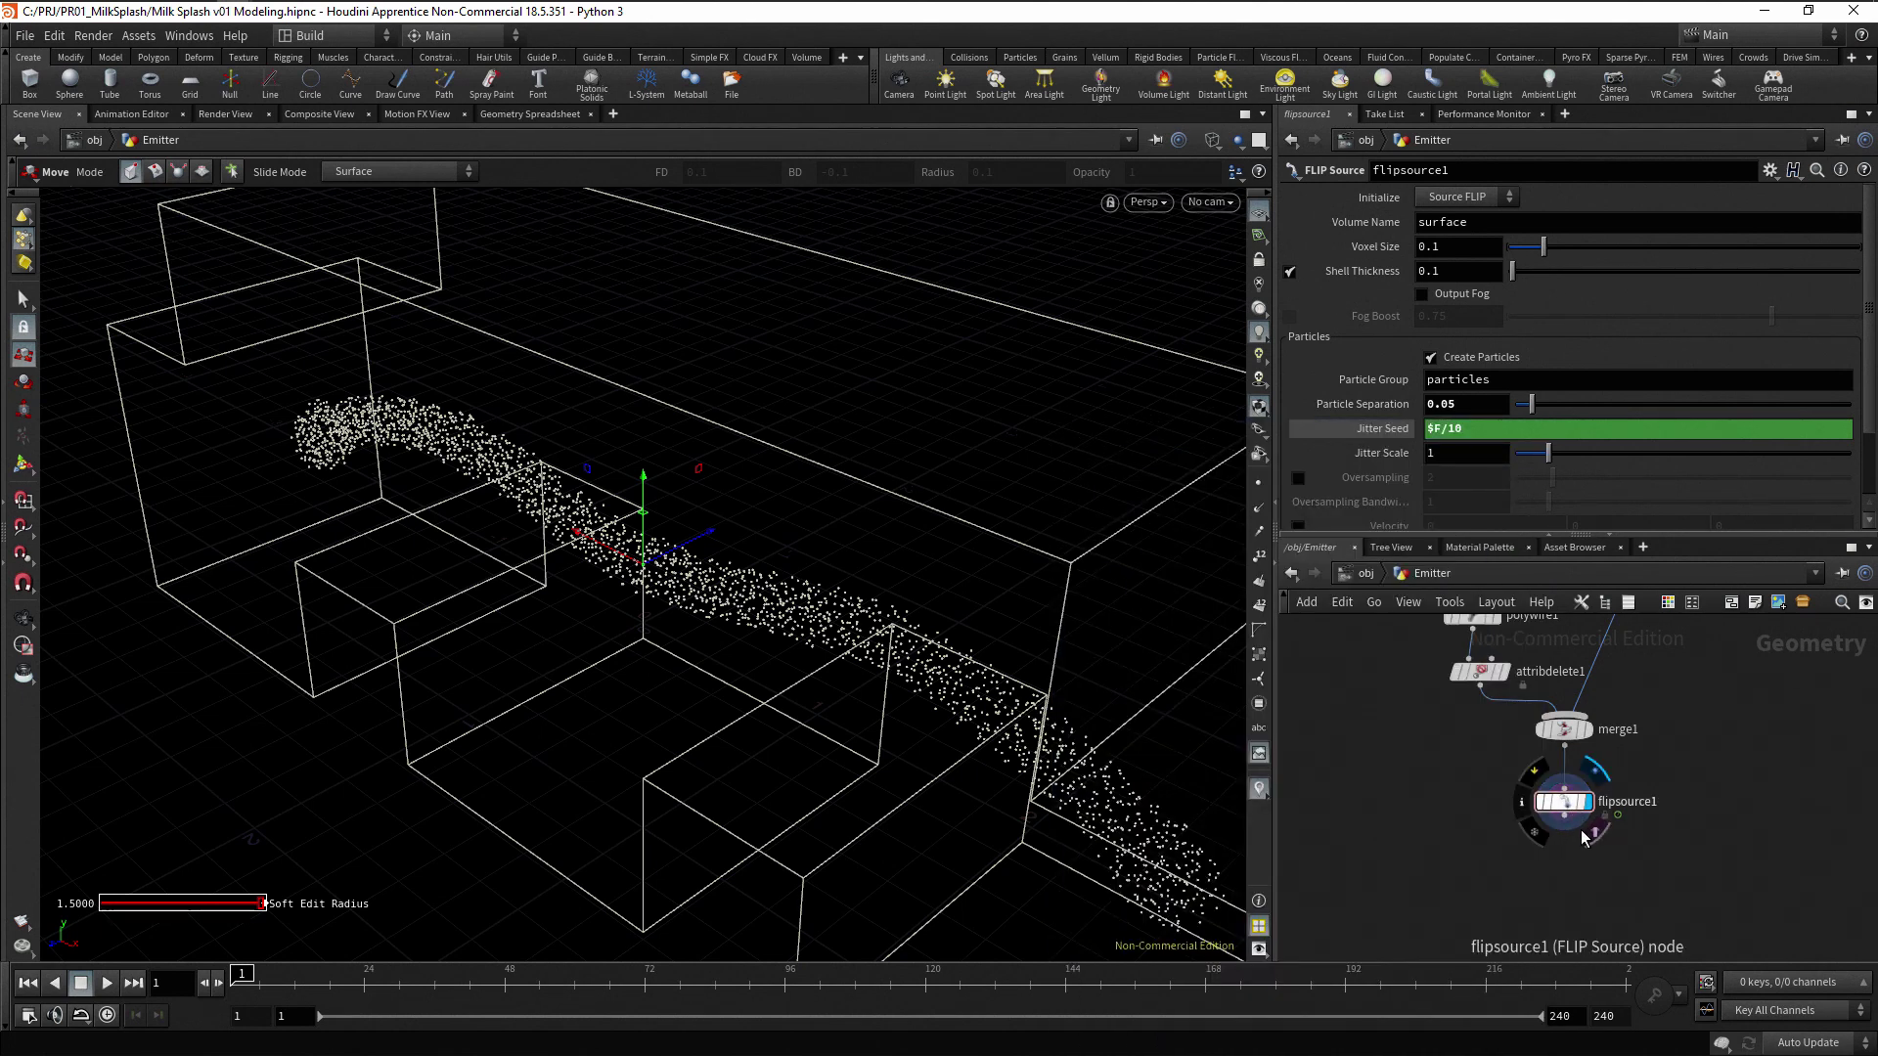
Append an Attribute Wrangle node to flipsource1 and display its result
left_click(1565, 822)
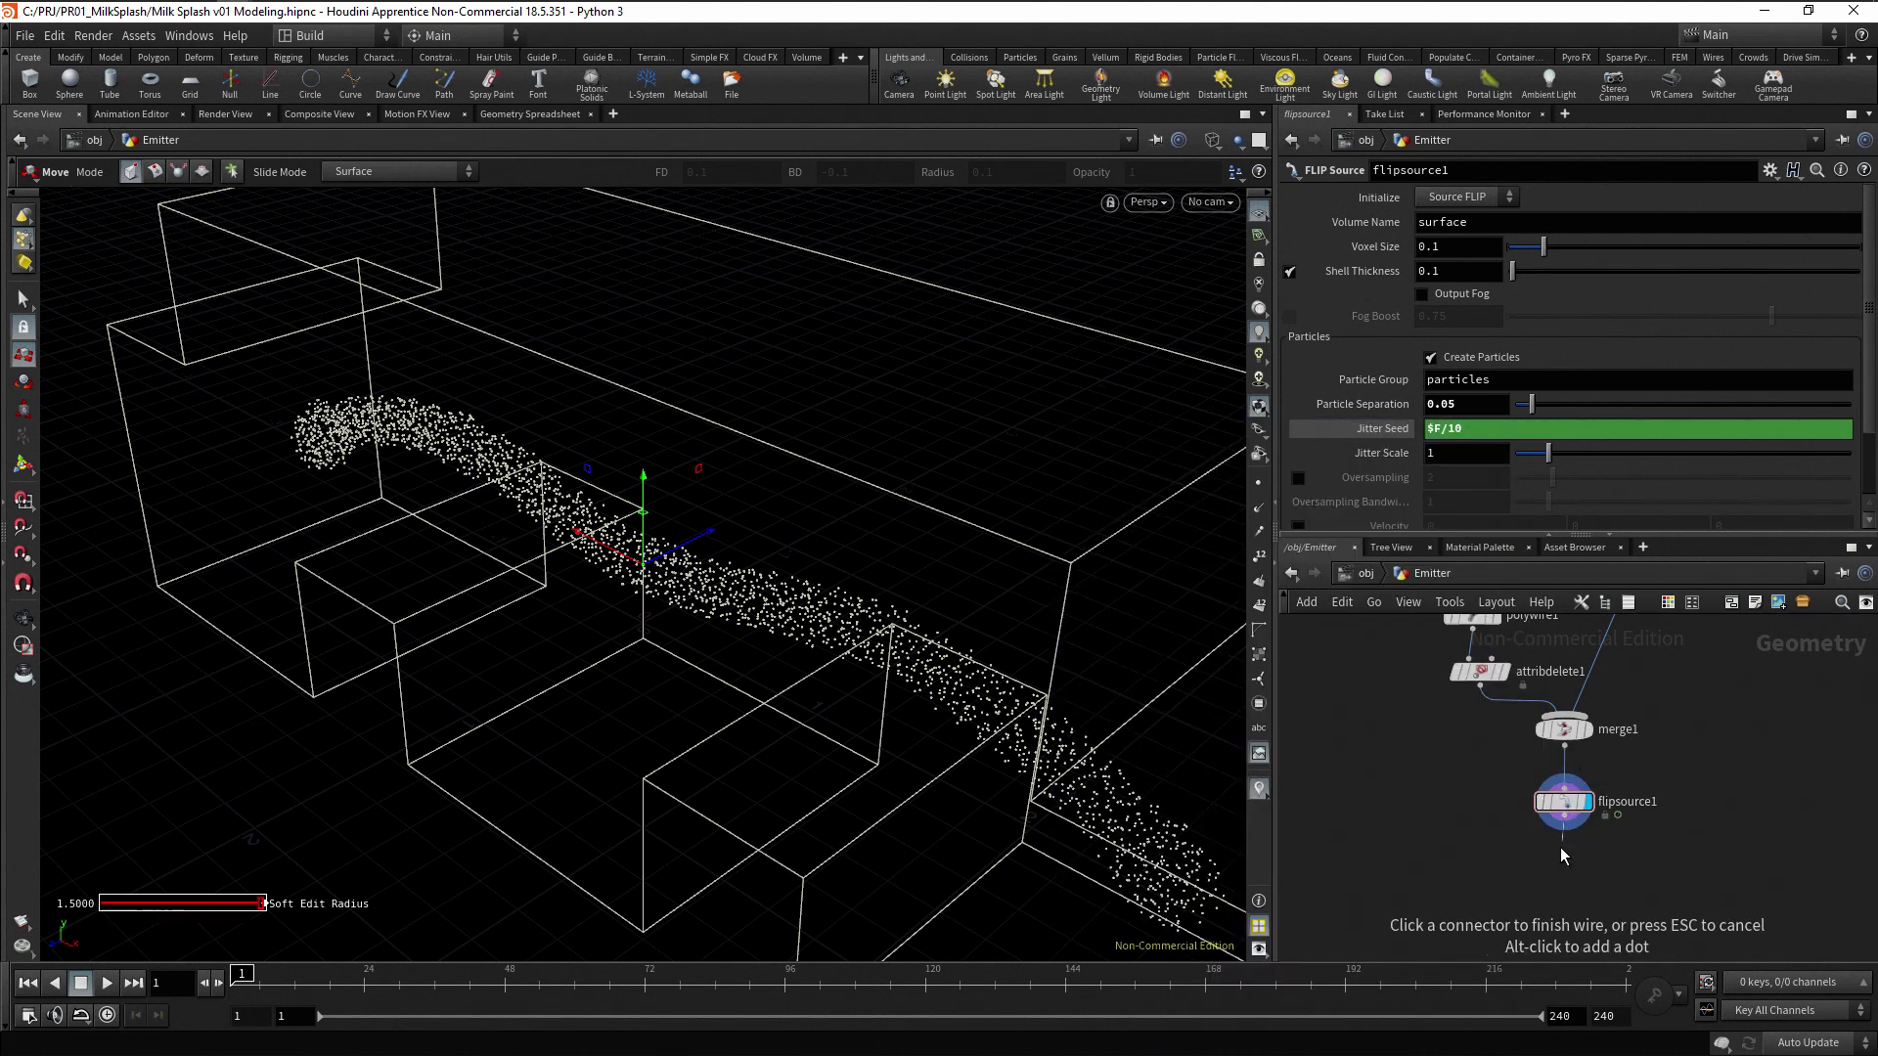
key("Tab")
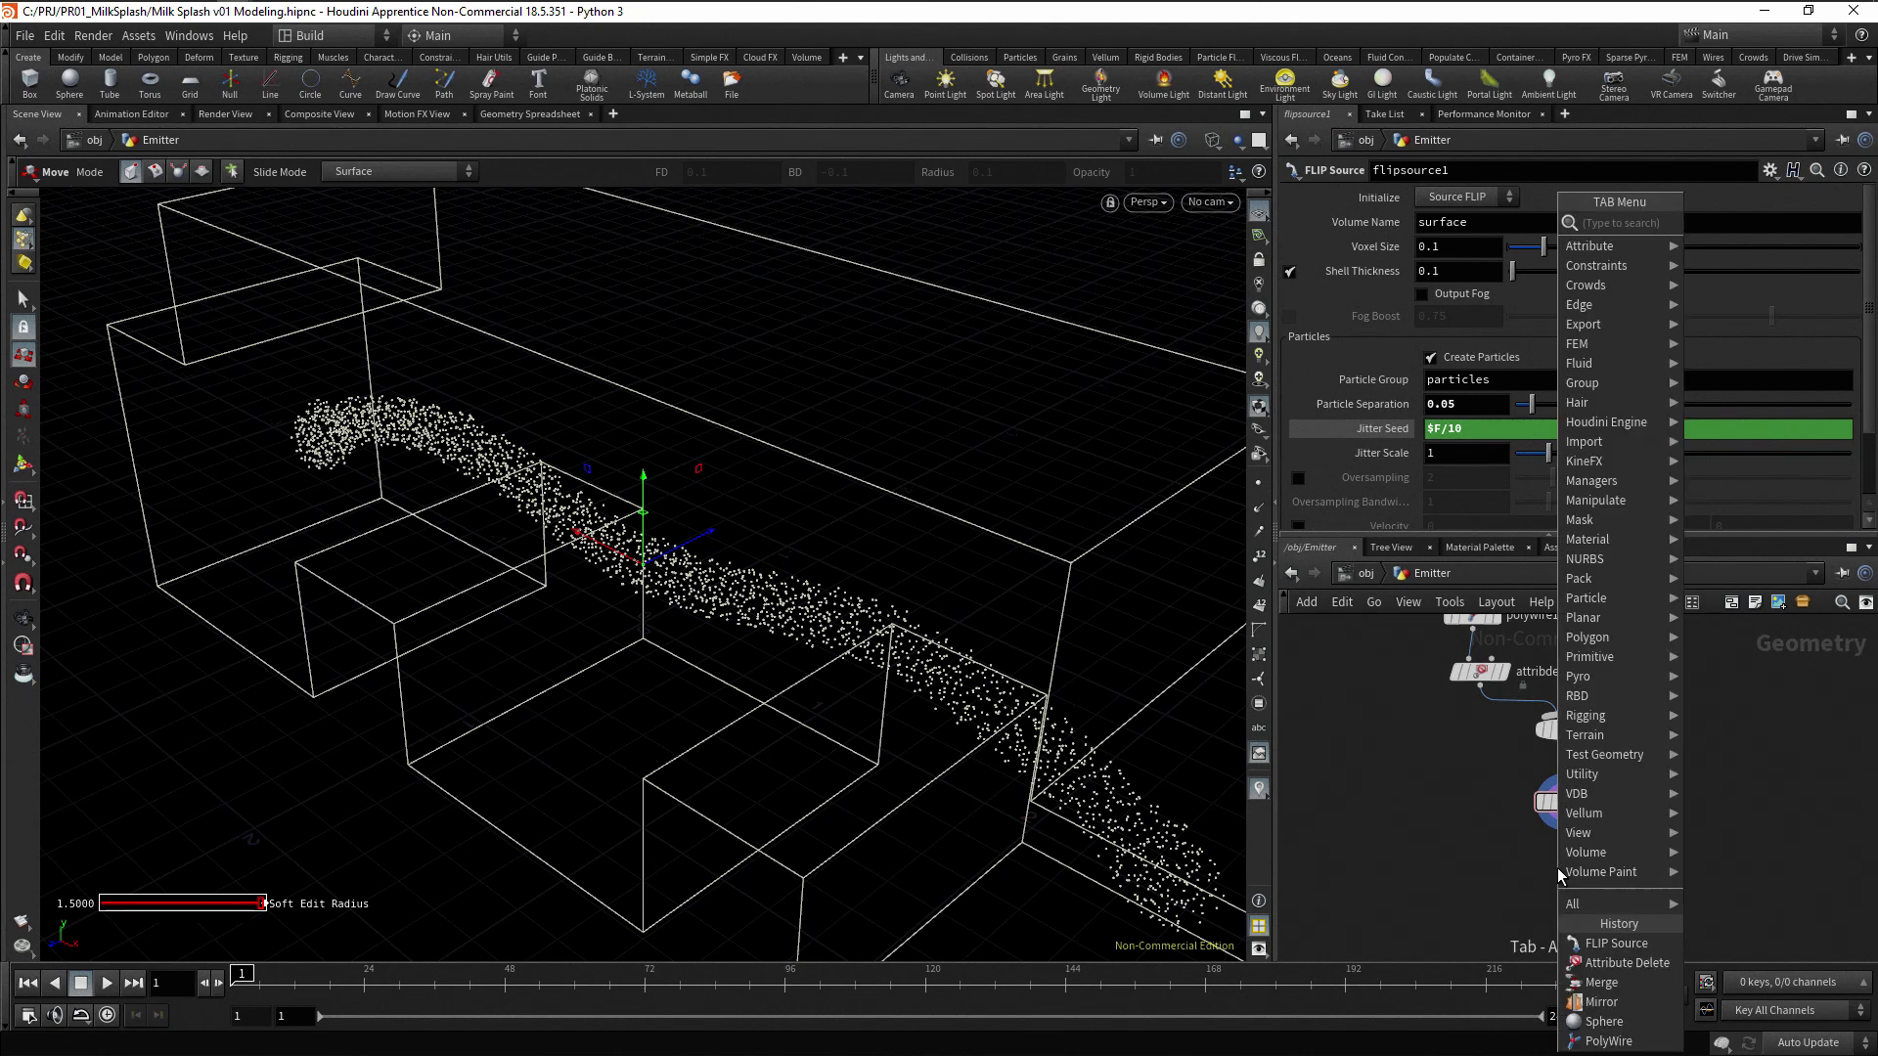
type("aw")
key("Return")
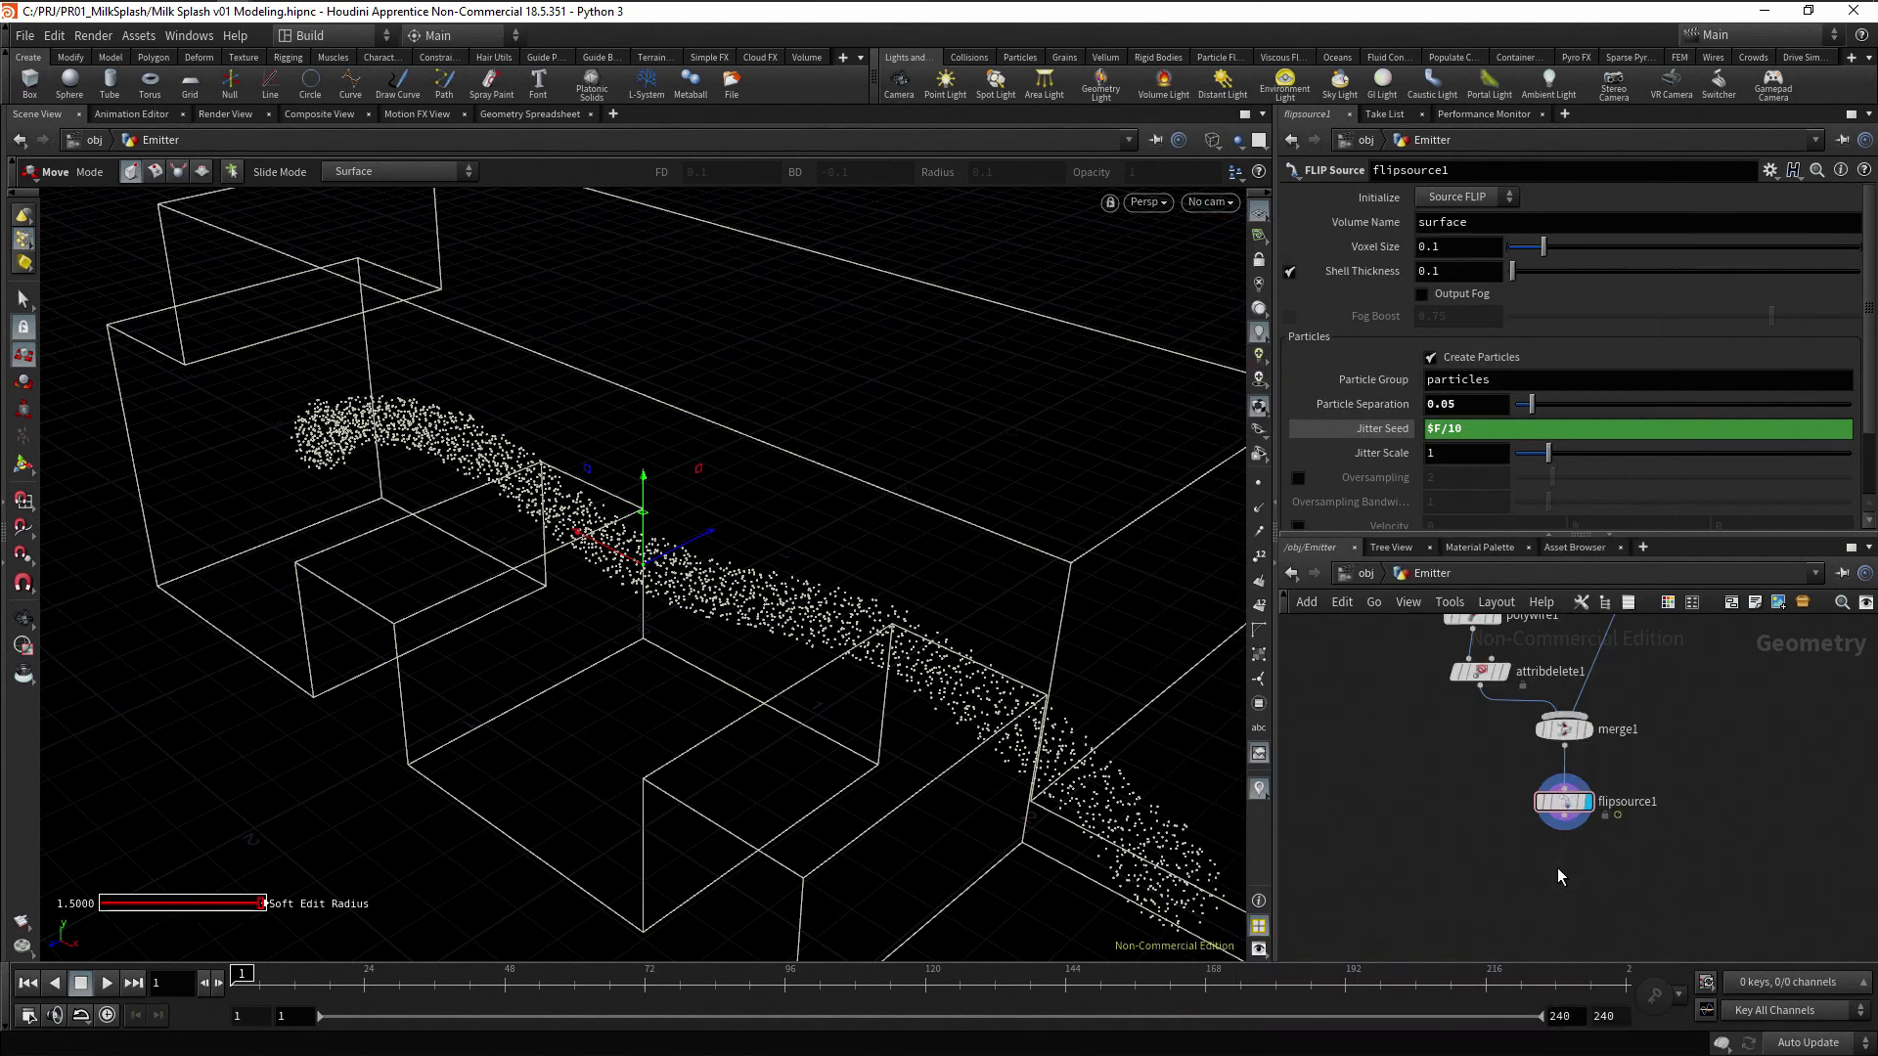
left_click(1561, 869)
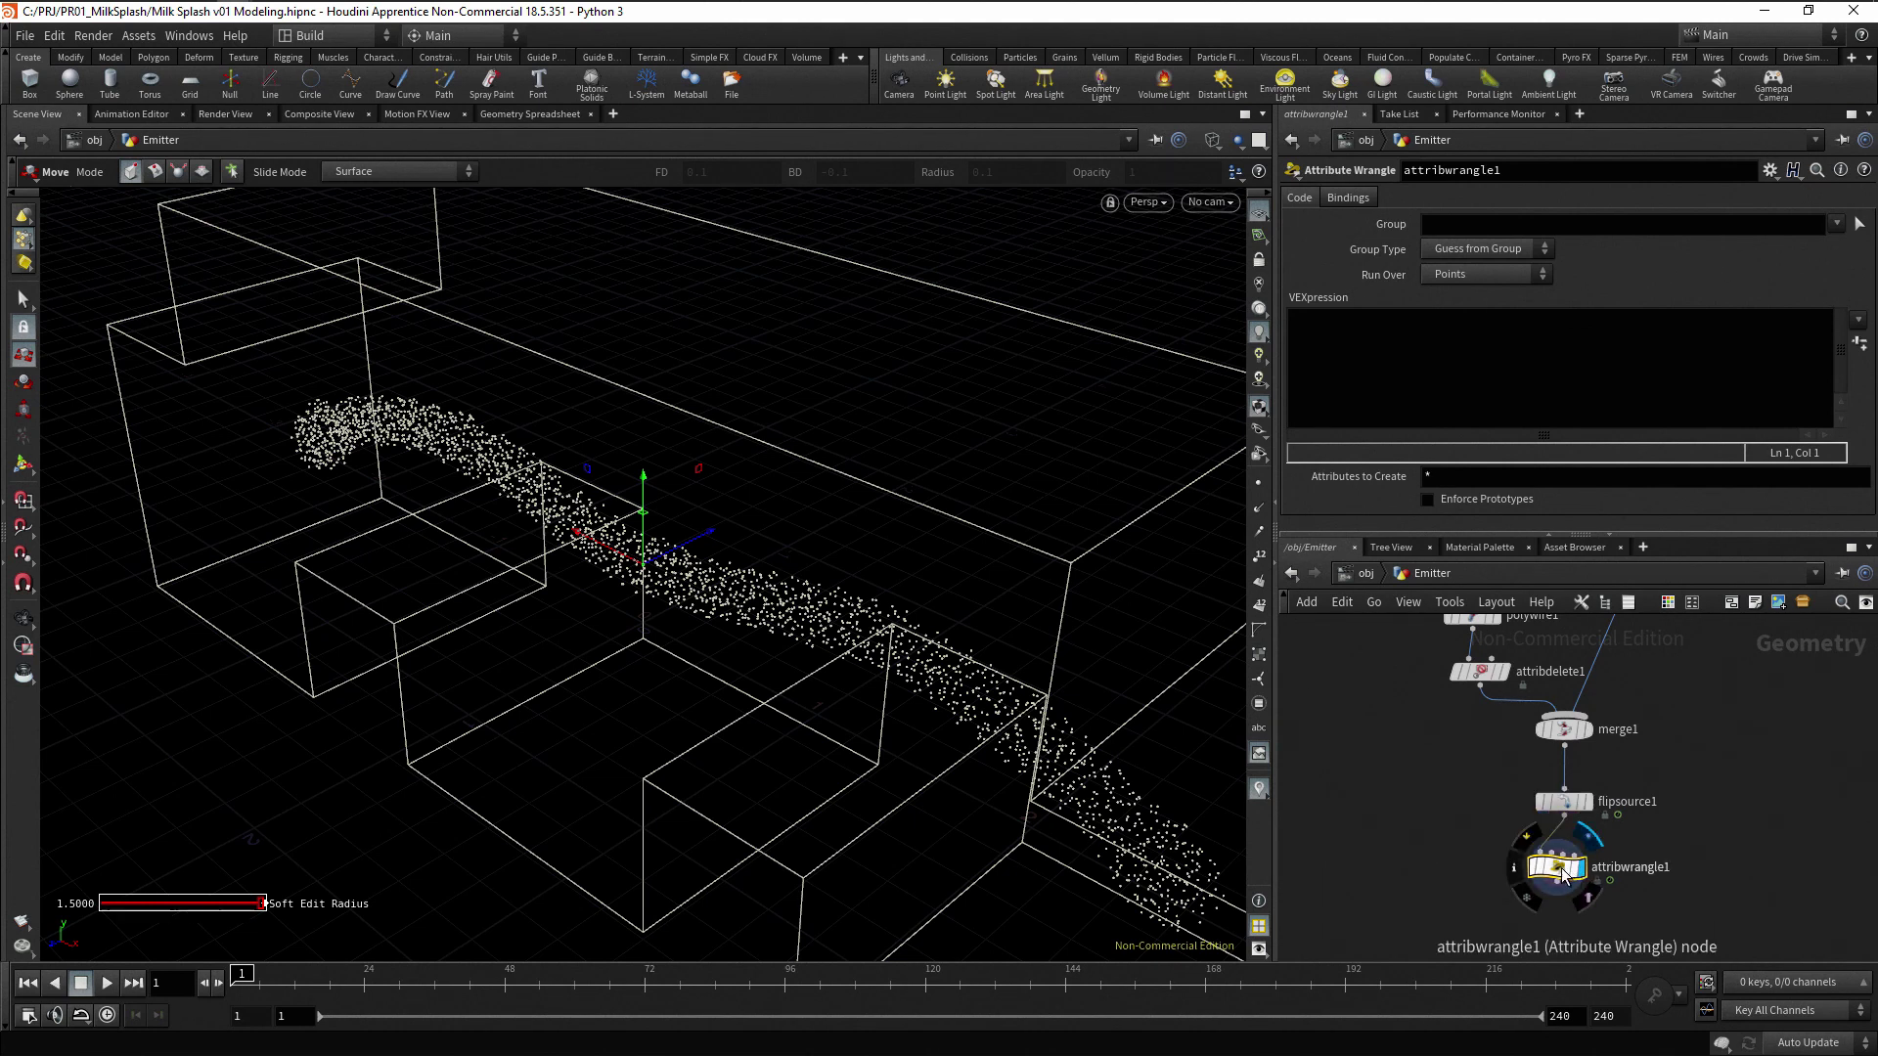
left_click(1580, 868)
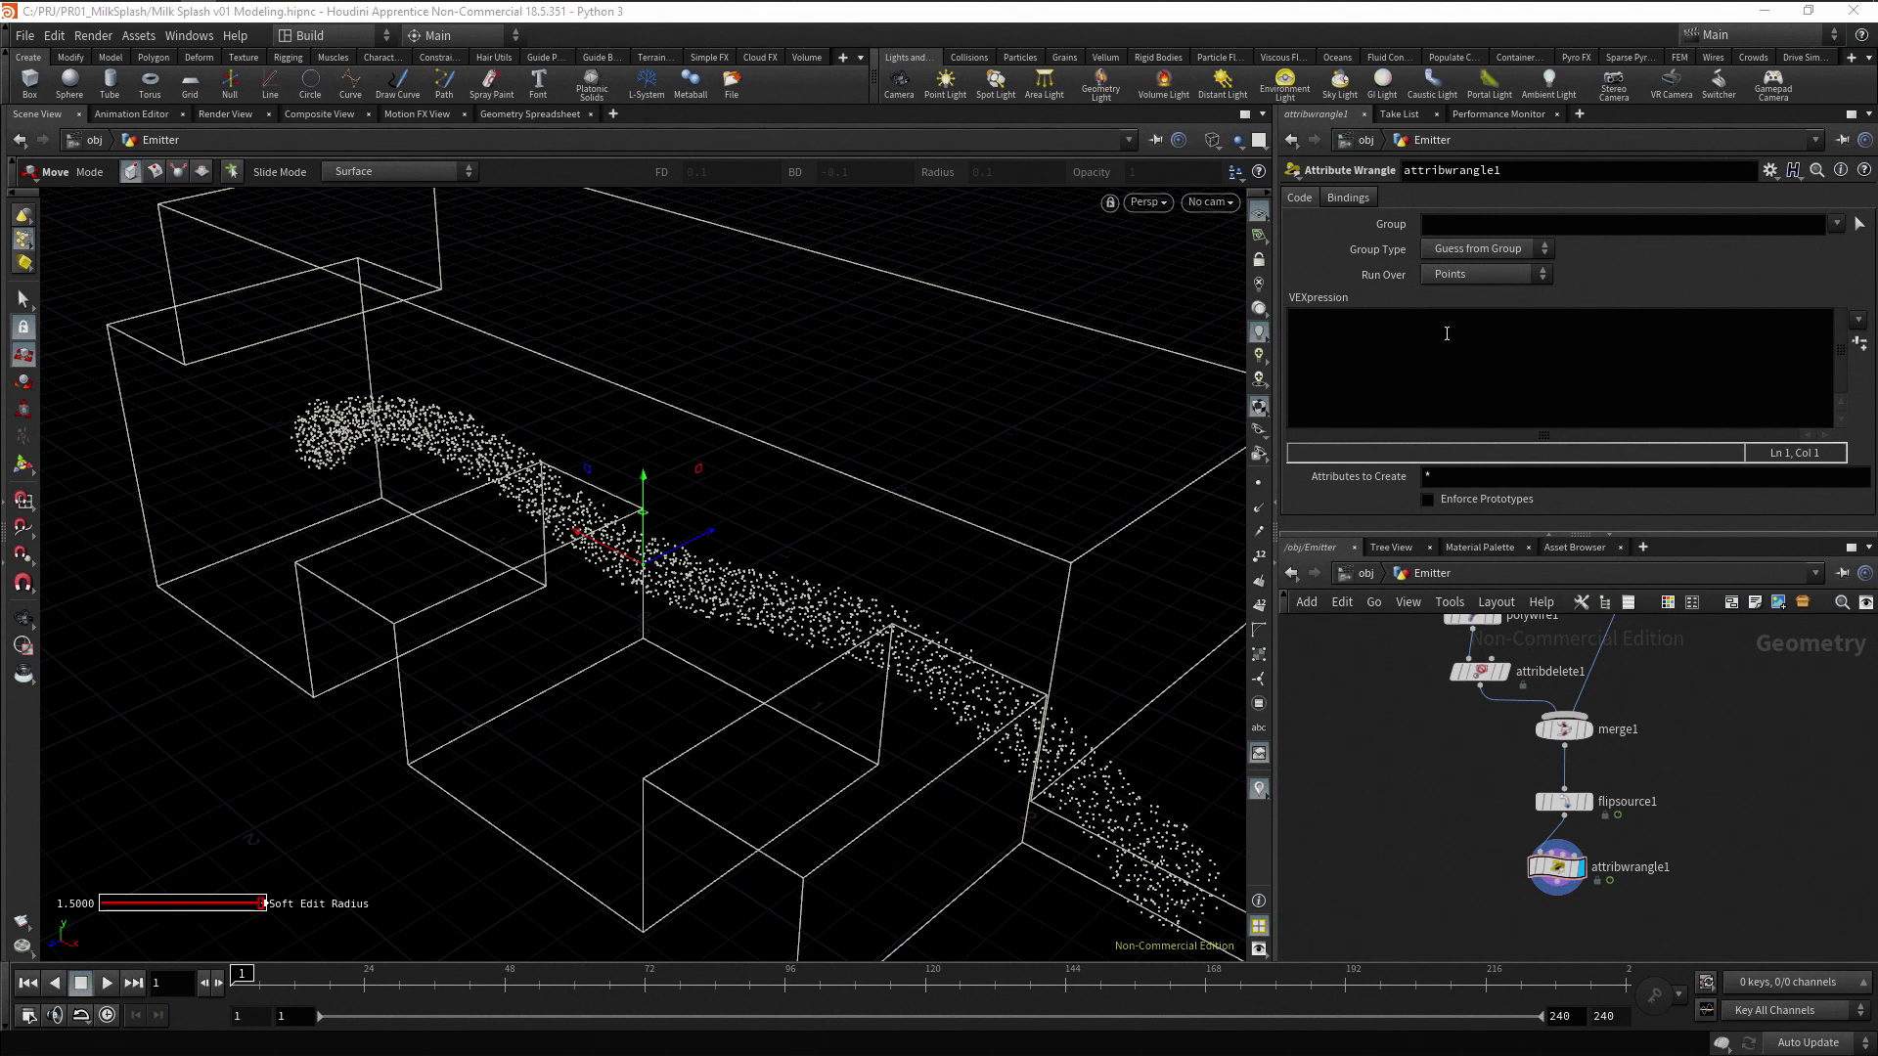
Write the VEXpression v@v = {0, 0, 10}; in the Attribute Wrangle to give the points a velocity
left_click(1333, 322)
type("v")
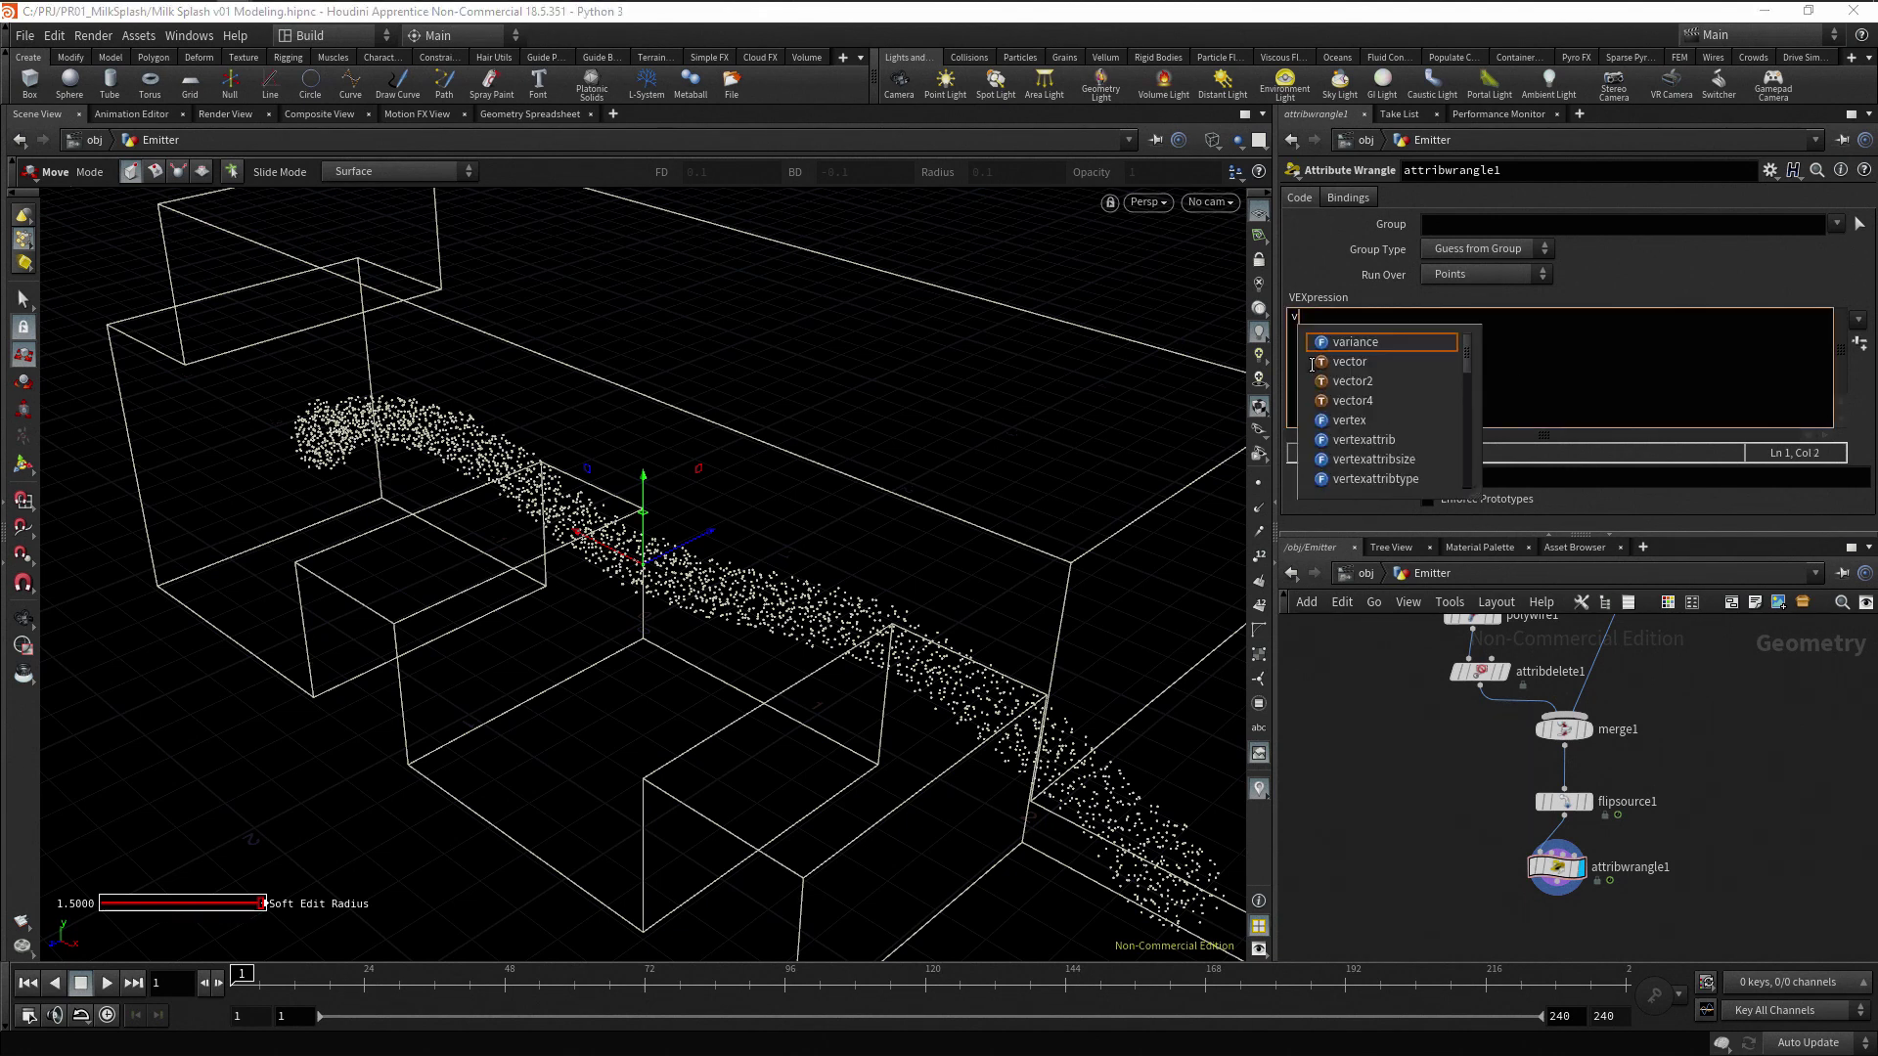
type("@v = {}")
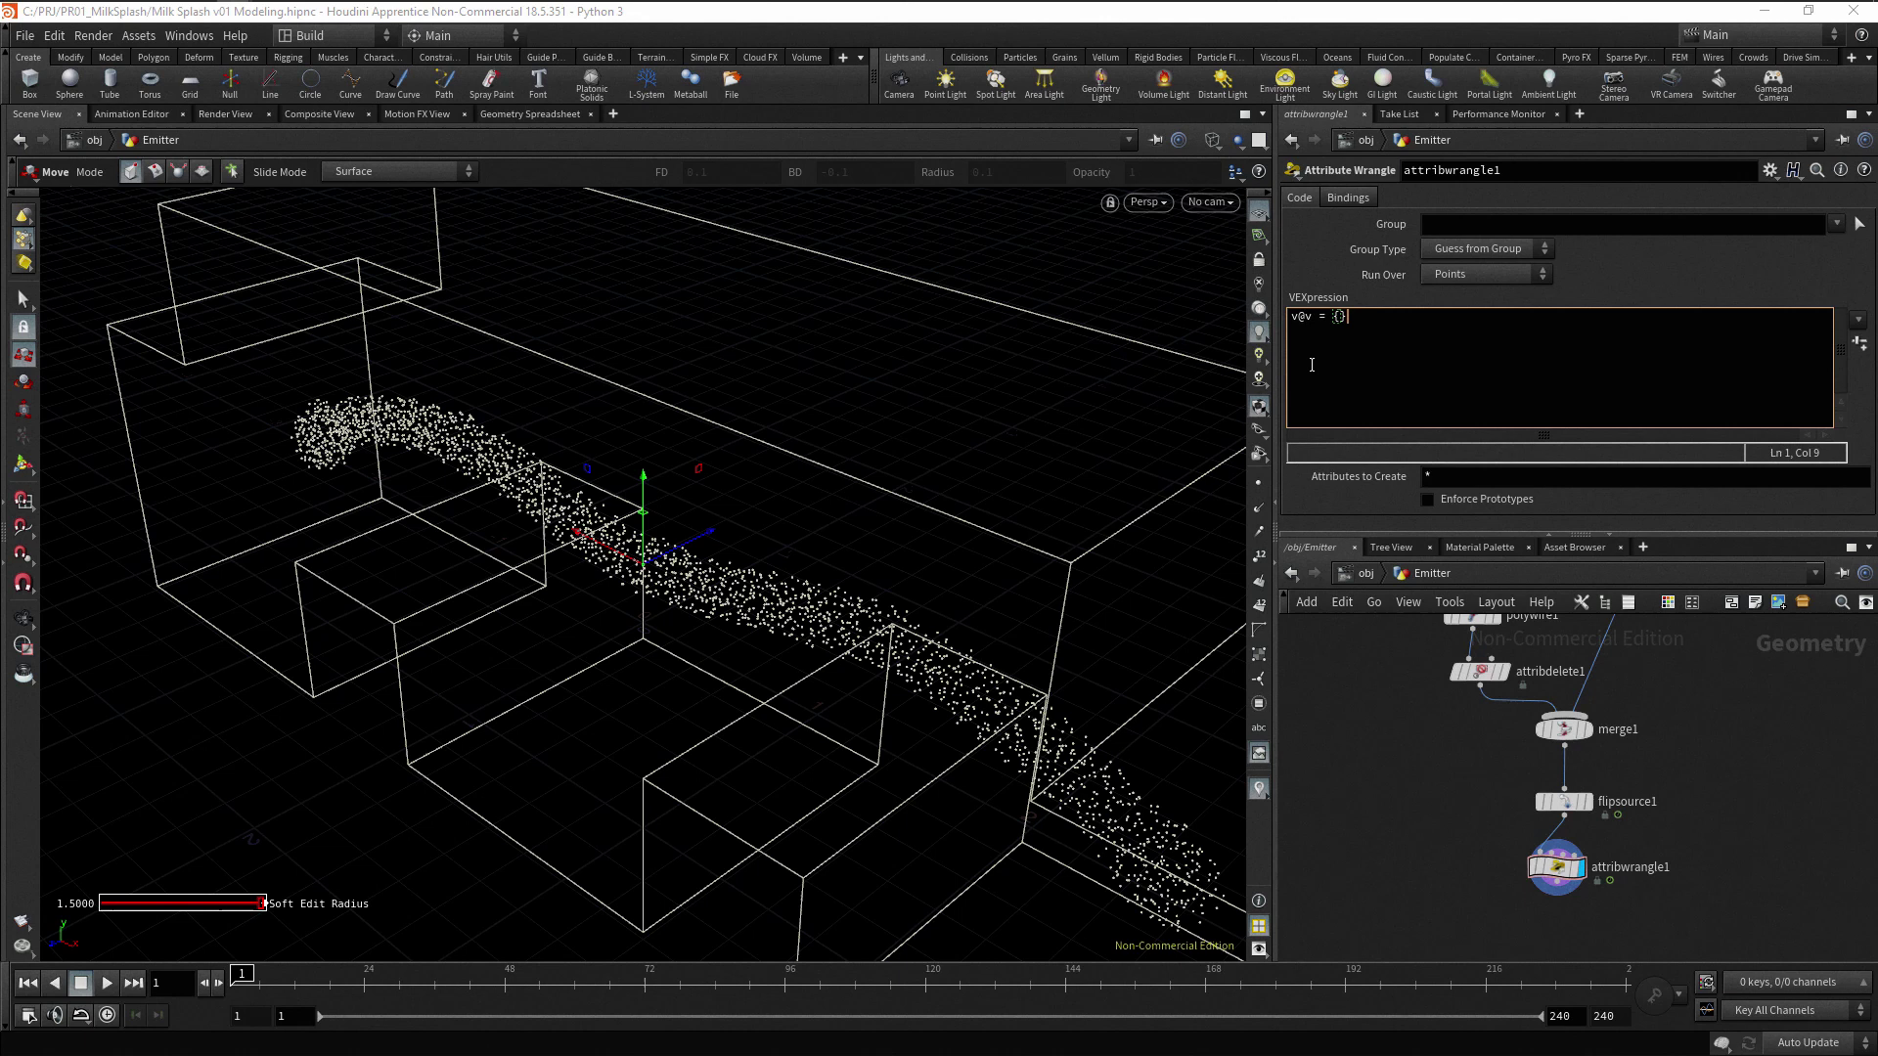
key("Left")
type("0, 0, 10};")
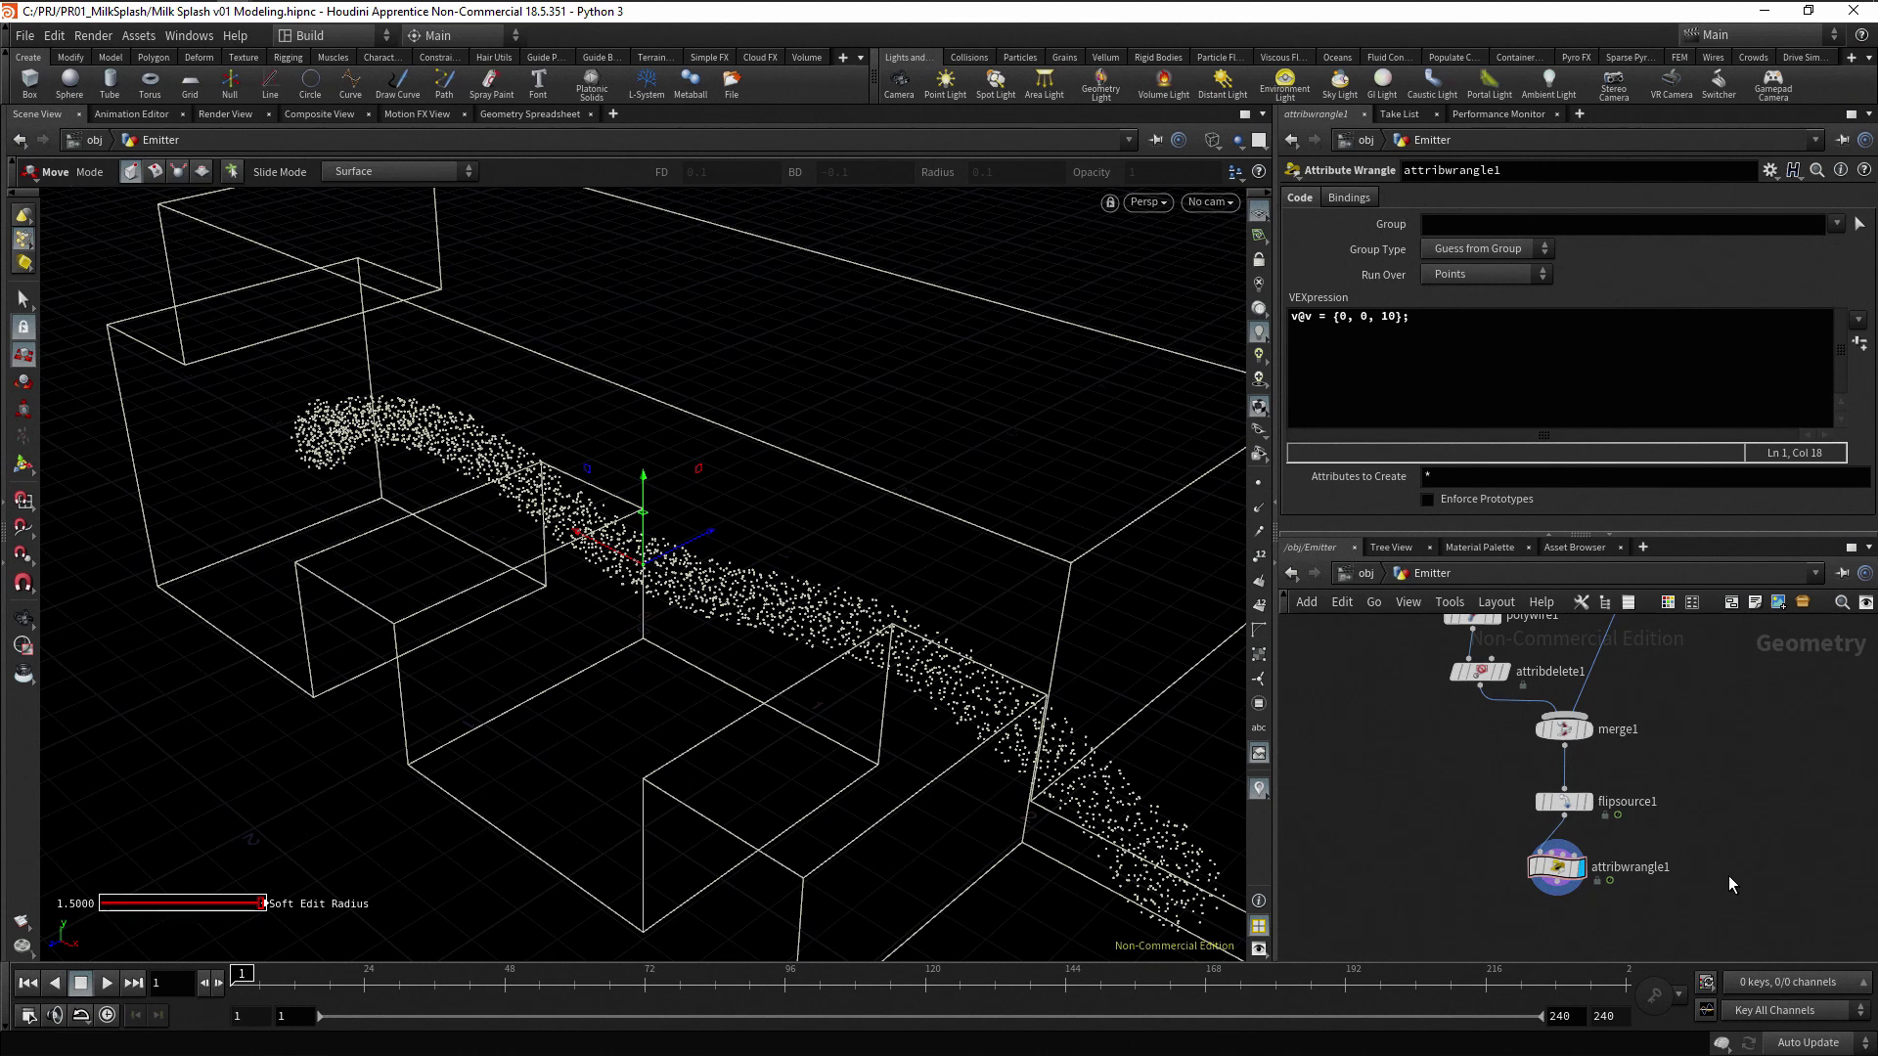
Check the velocity attribute in the wrangle's node info and the geometry spreadsheet, and briefly show the point trails in the viewport
middle_click(1559, 869)
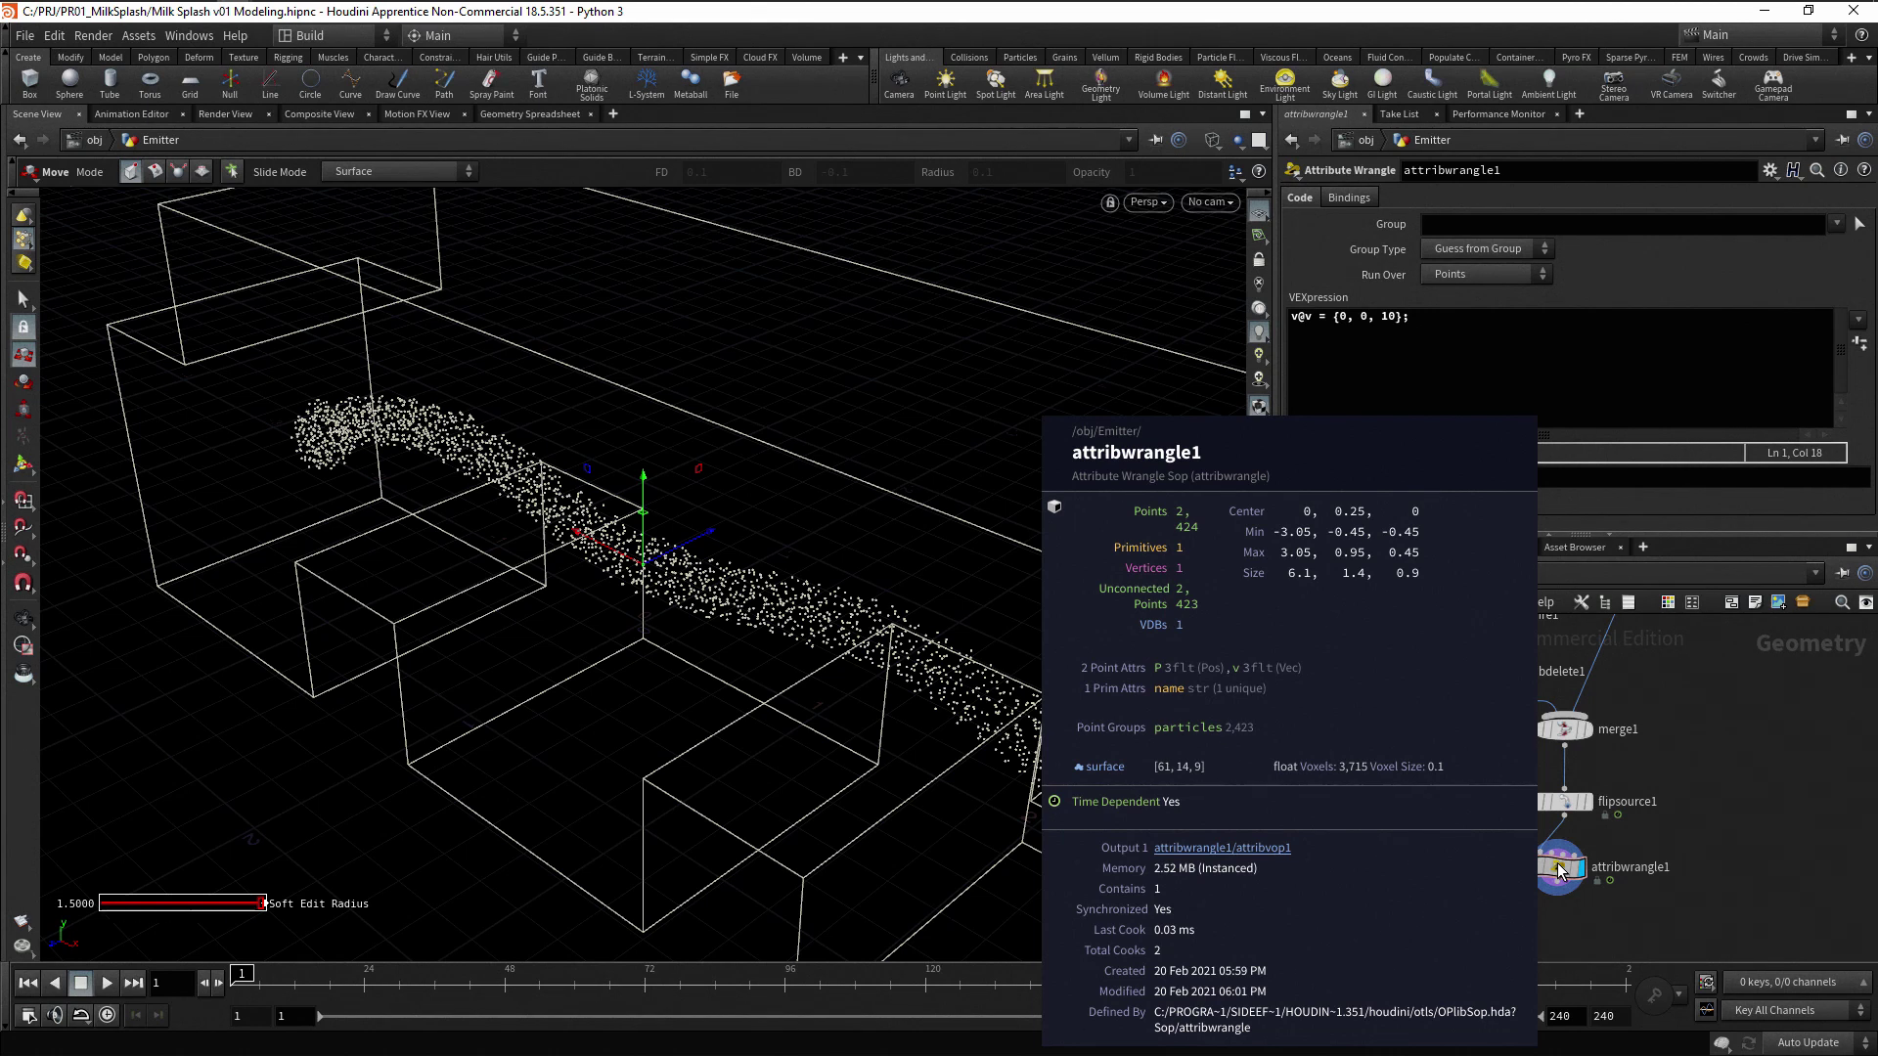
middle_click_drag(1559, 871, 1559, 870)
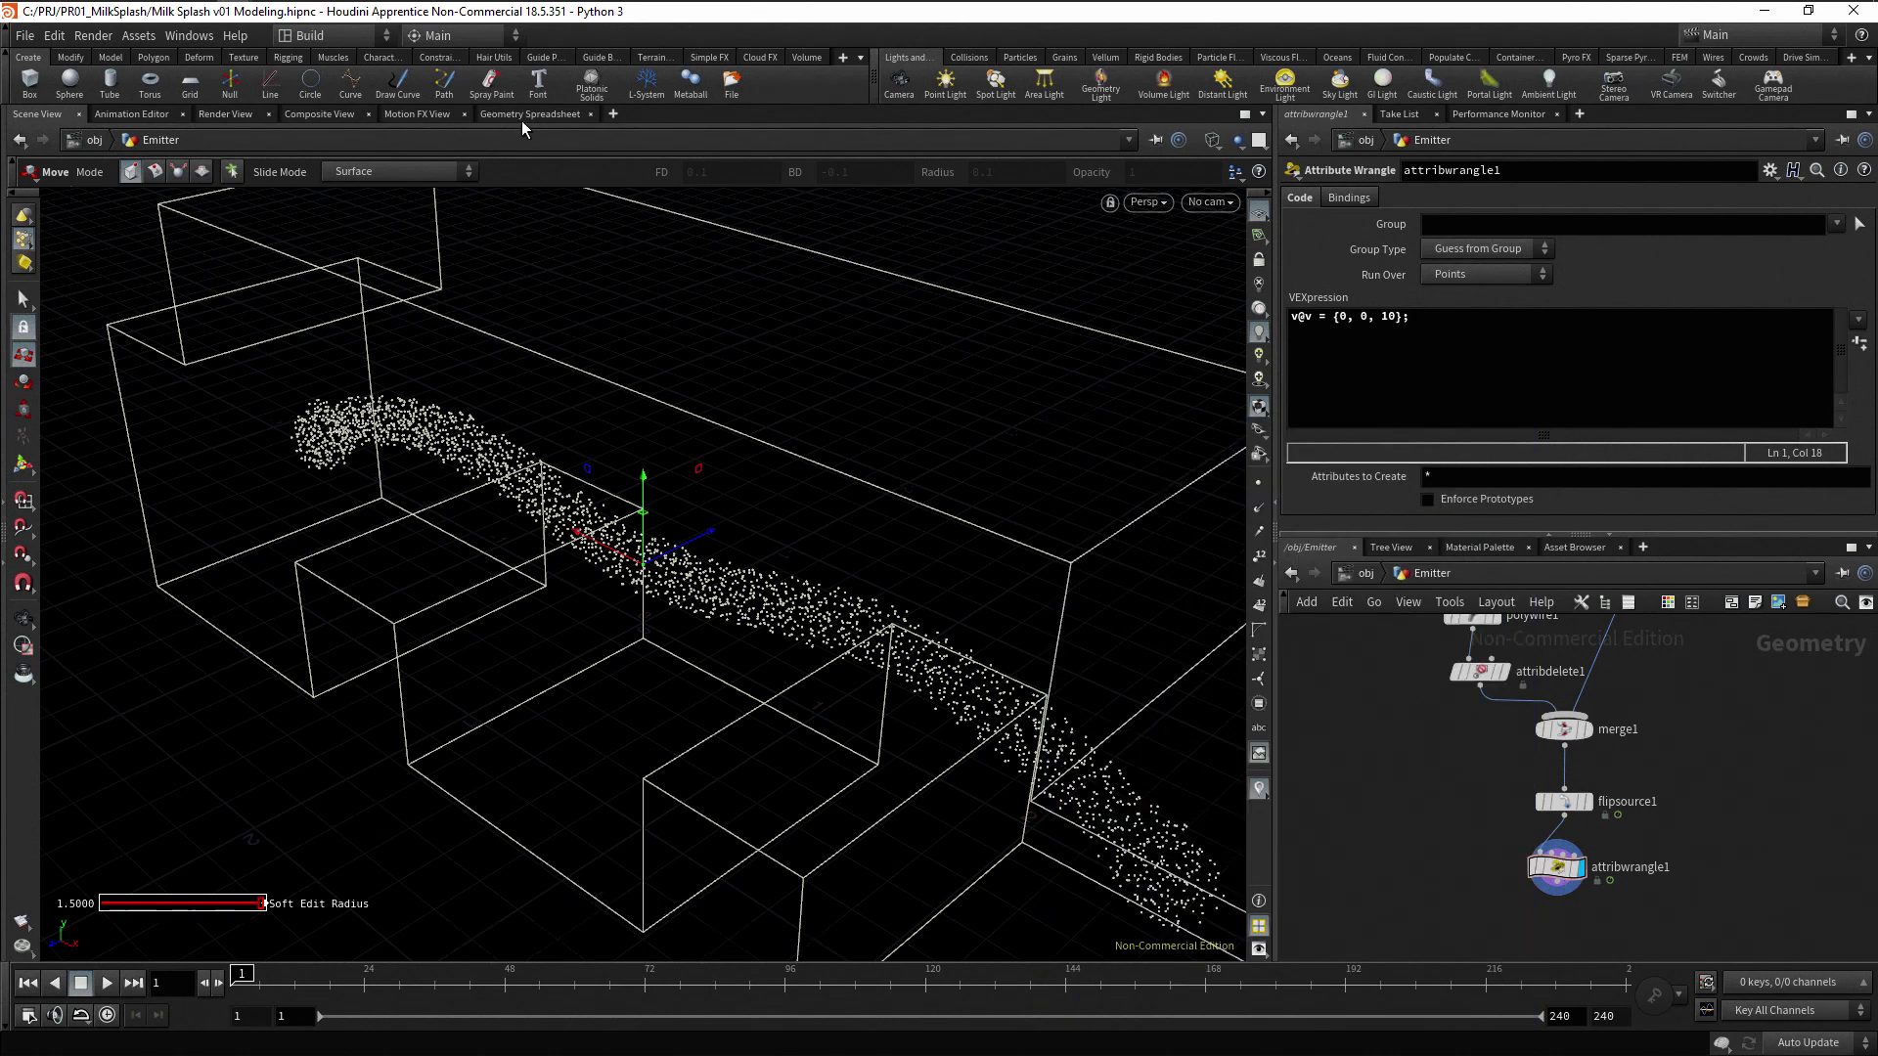
left_click(524, 113)
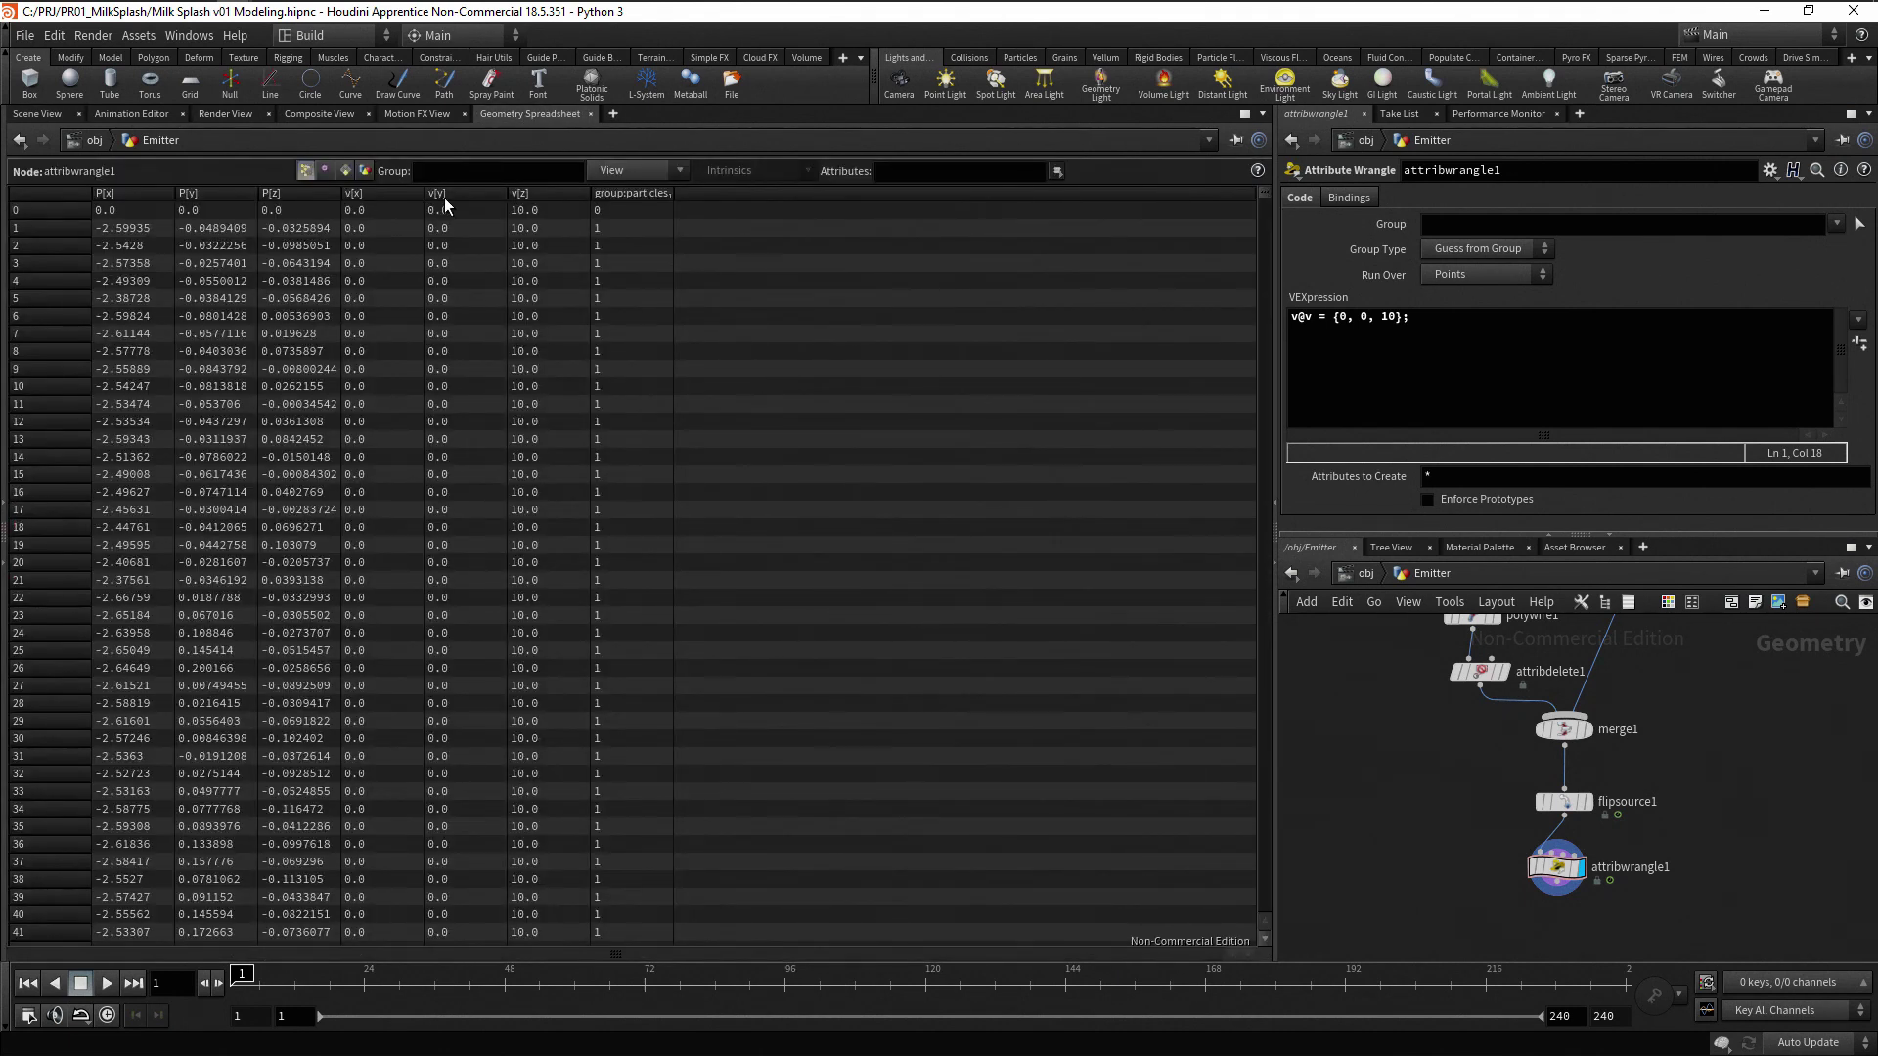
left_click(45, 114)
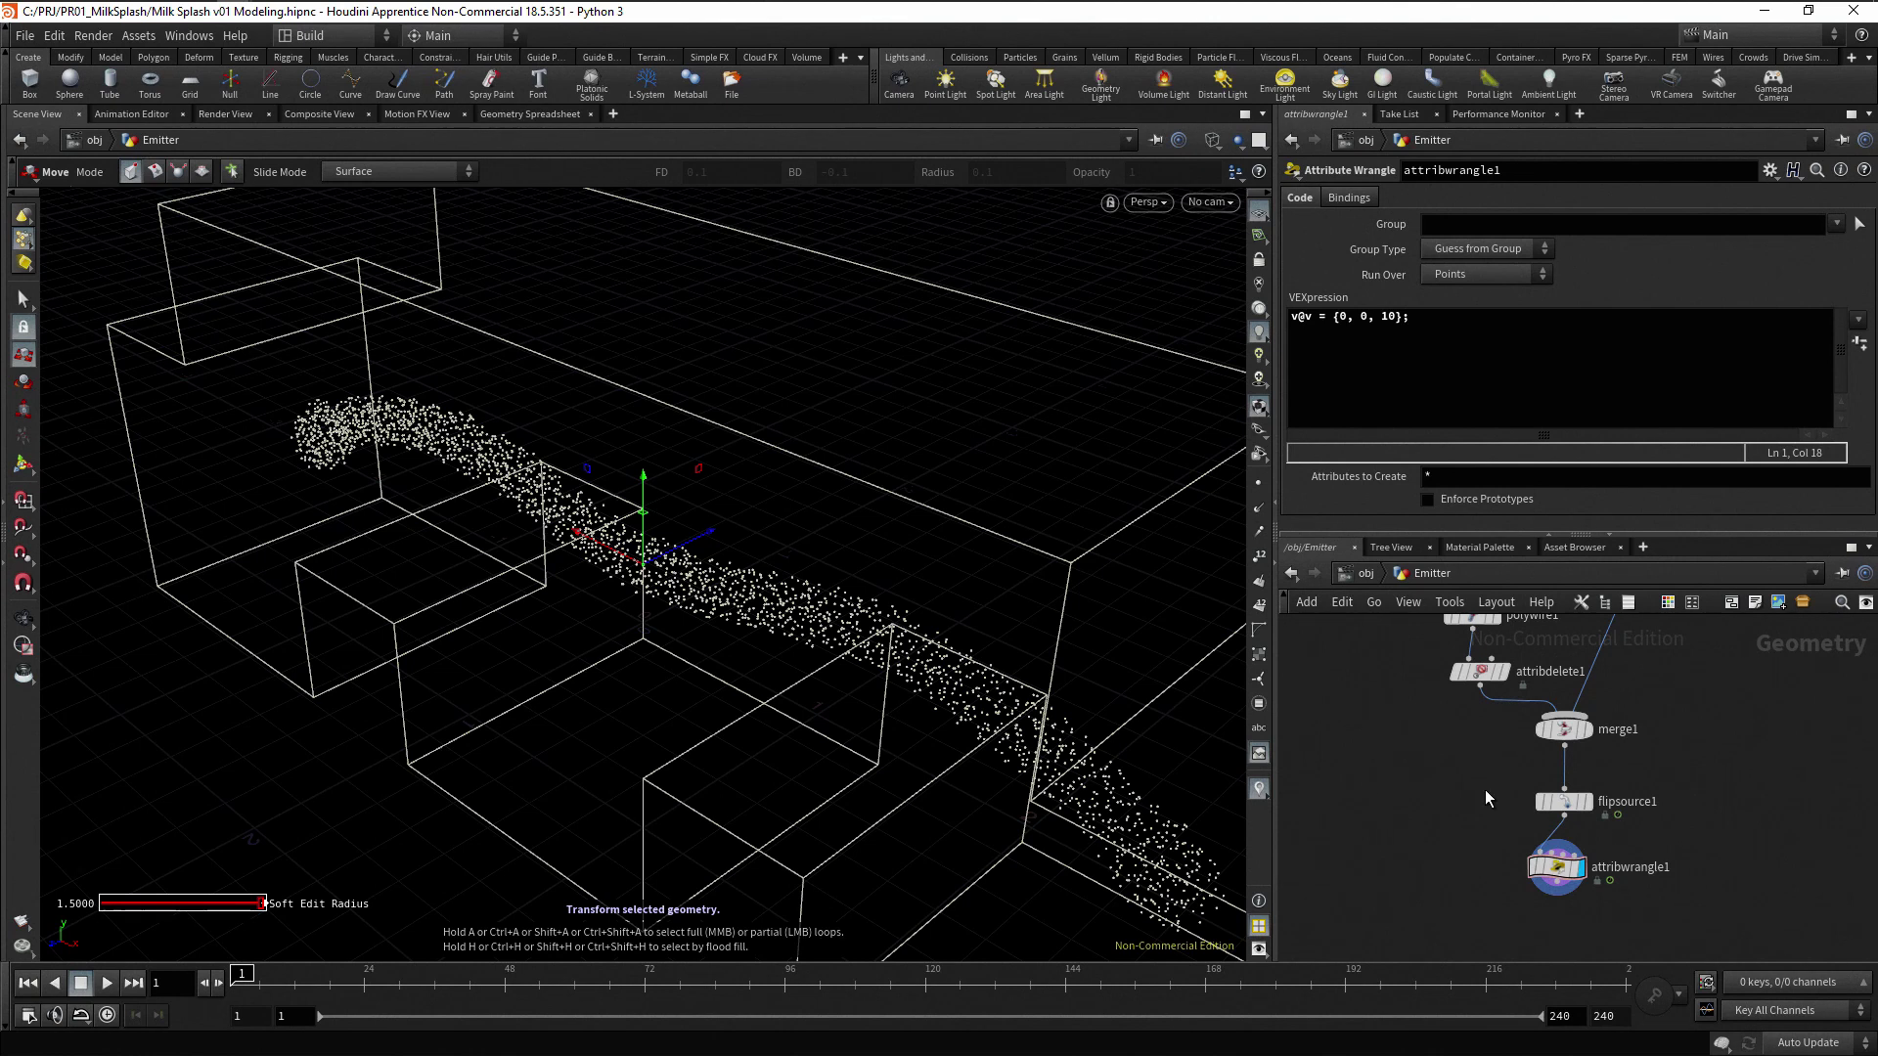
left_click(1257, 536)
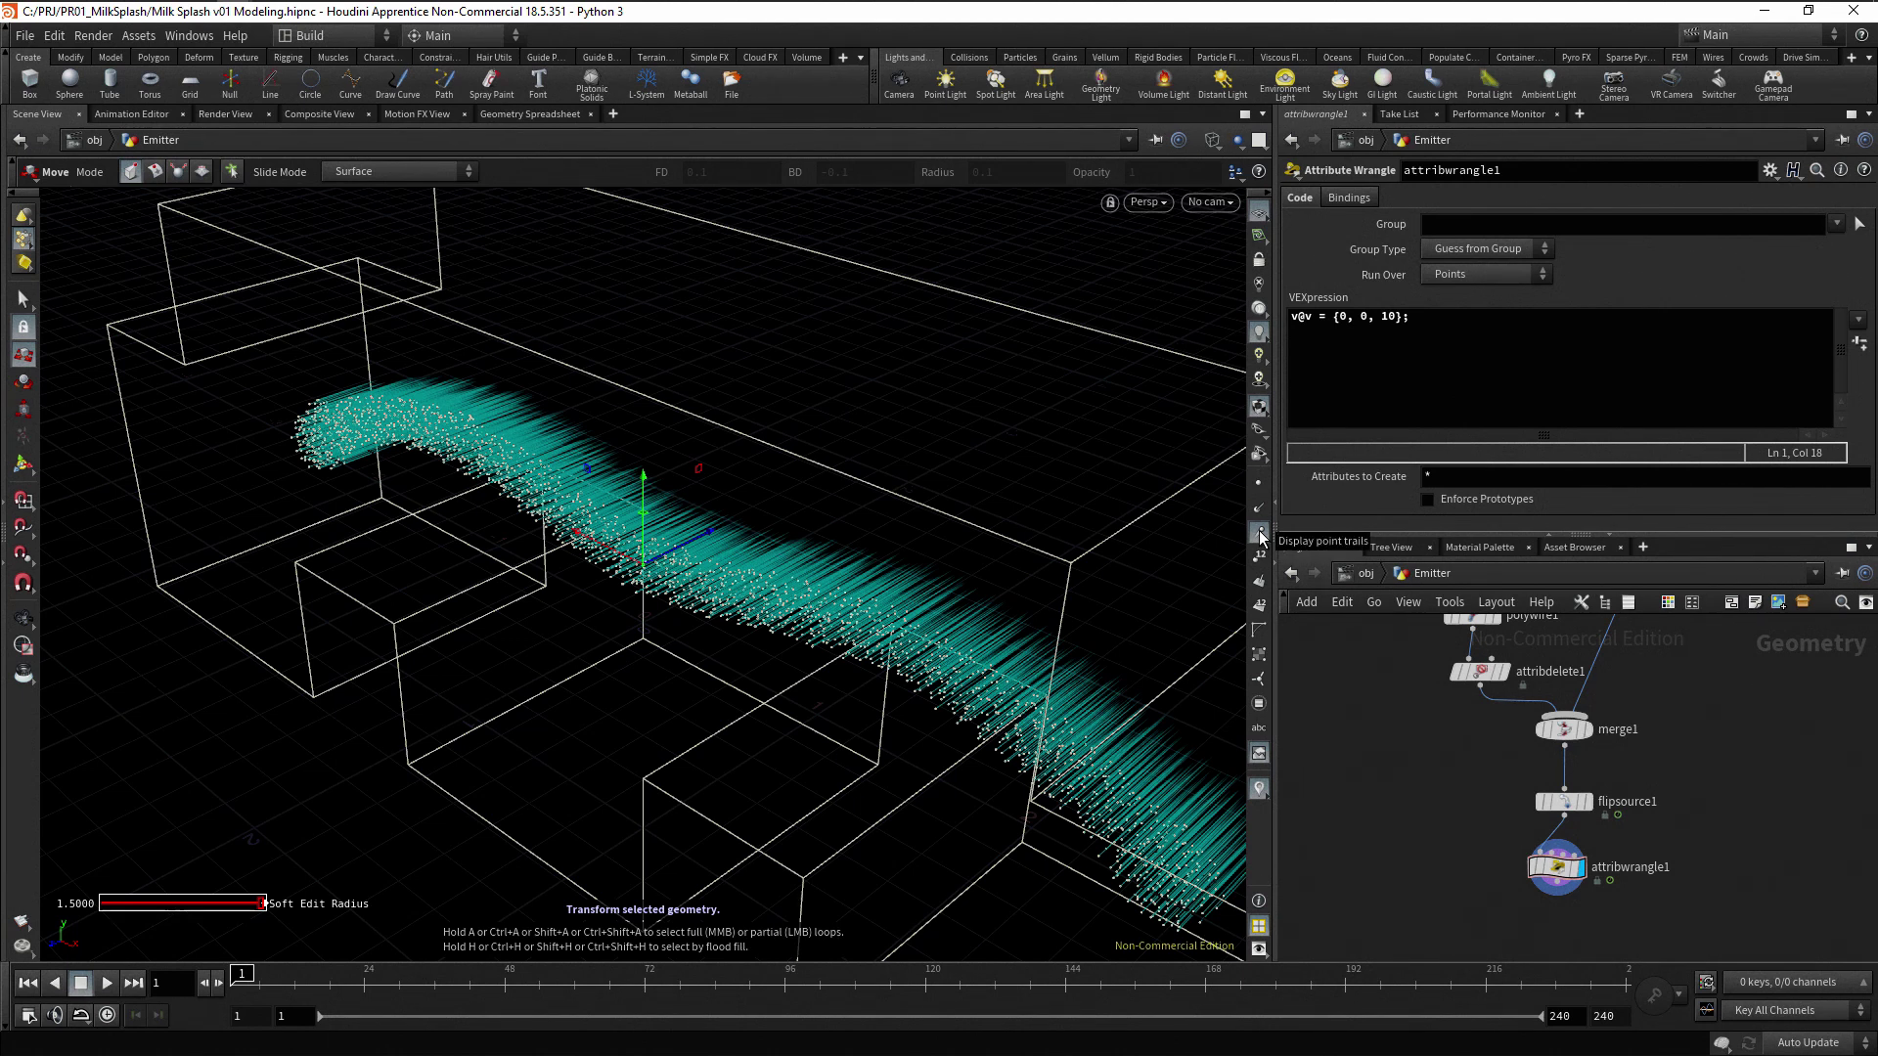
left_click(1261, 535)
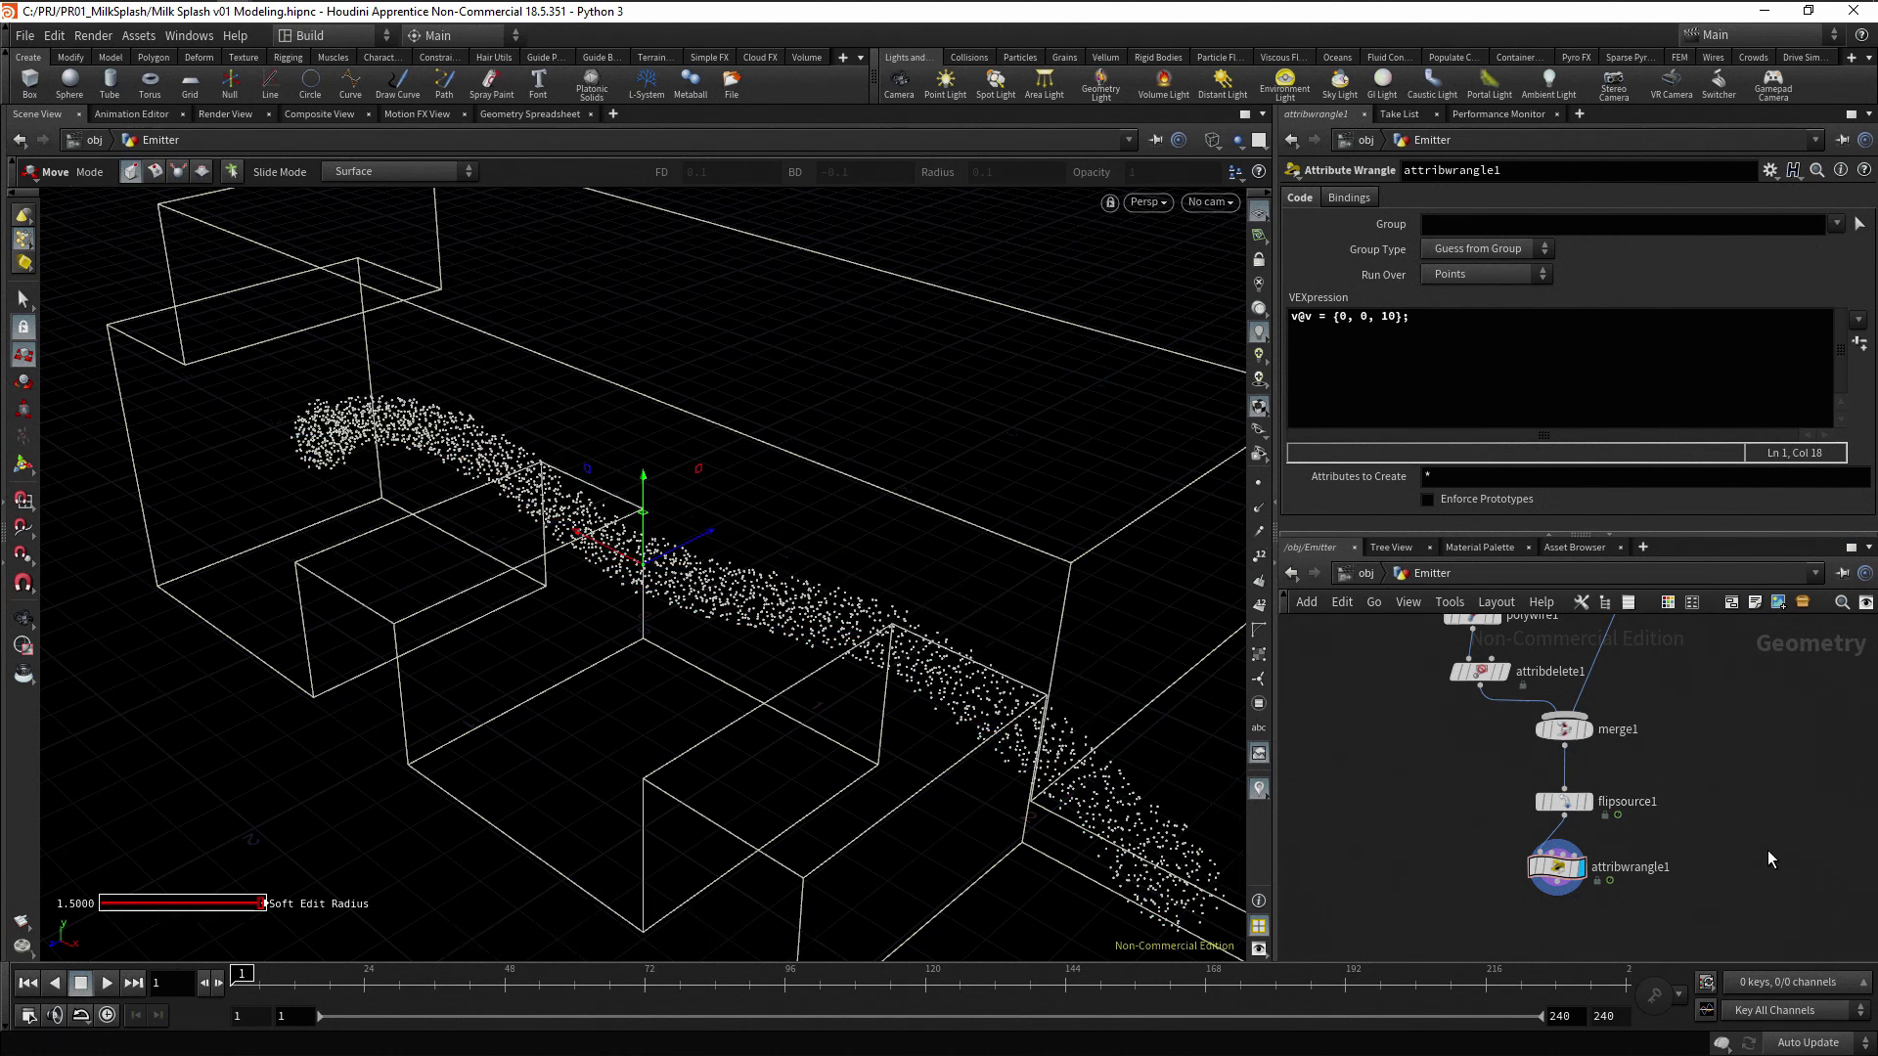
Append a Null node to attribwrangle1, display it, and rename it OUT
scroll(1764, 877, "down", 2)
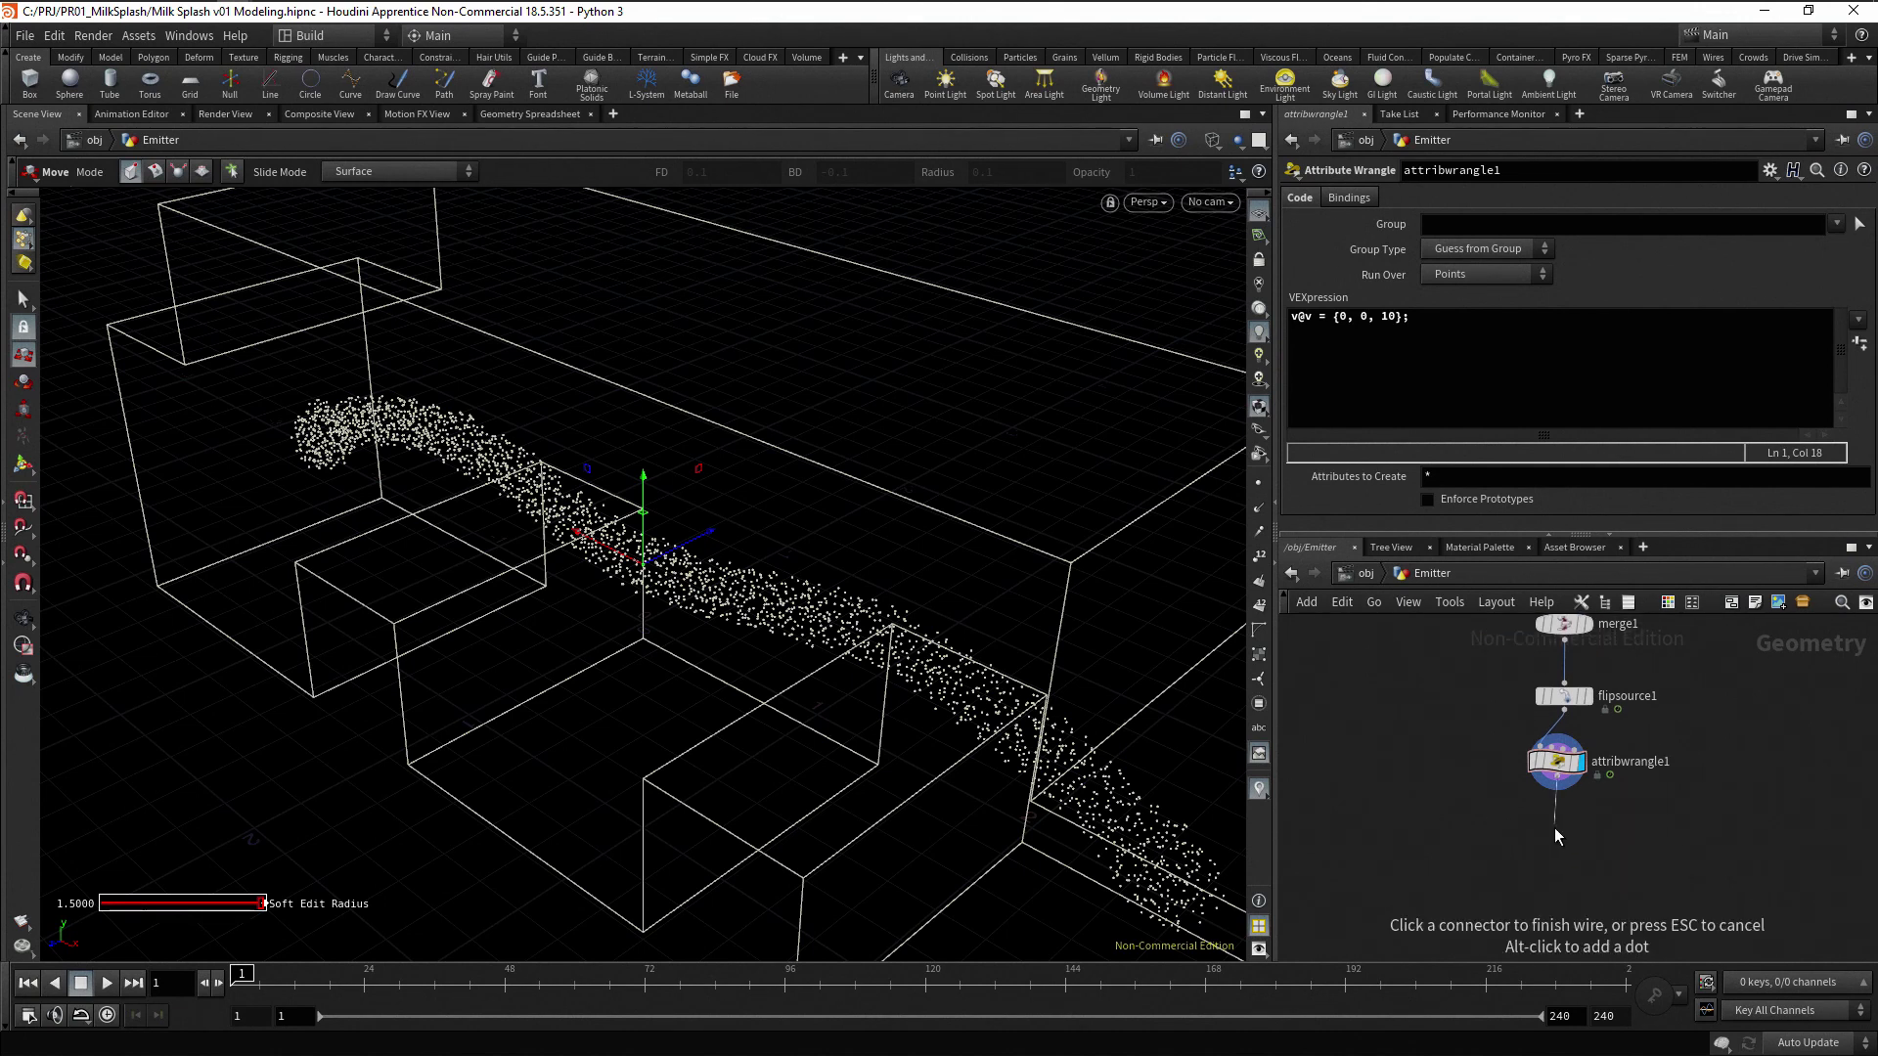
key("Tab")
type("null")
key("Return")
left_click(1554, 831)
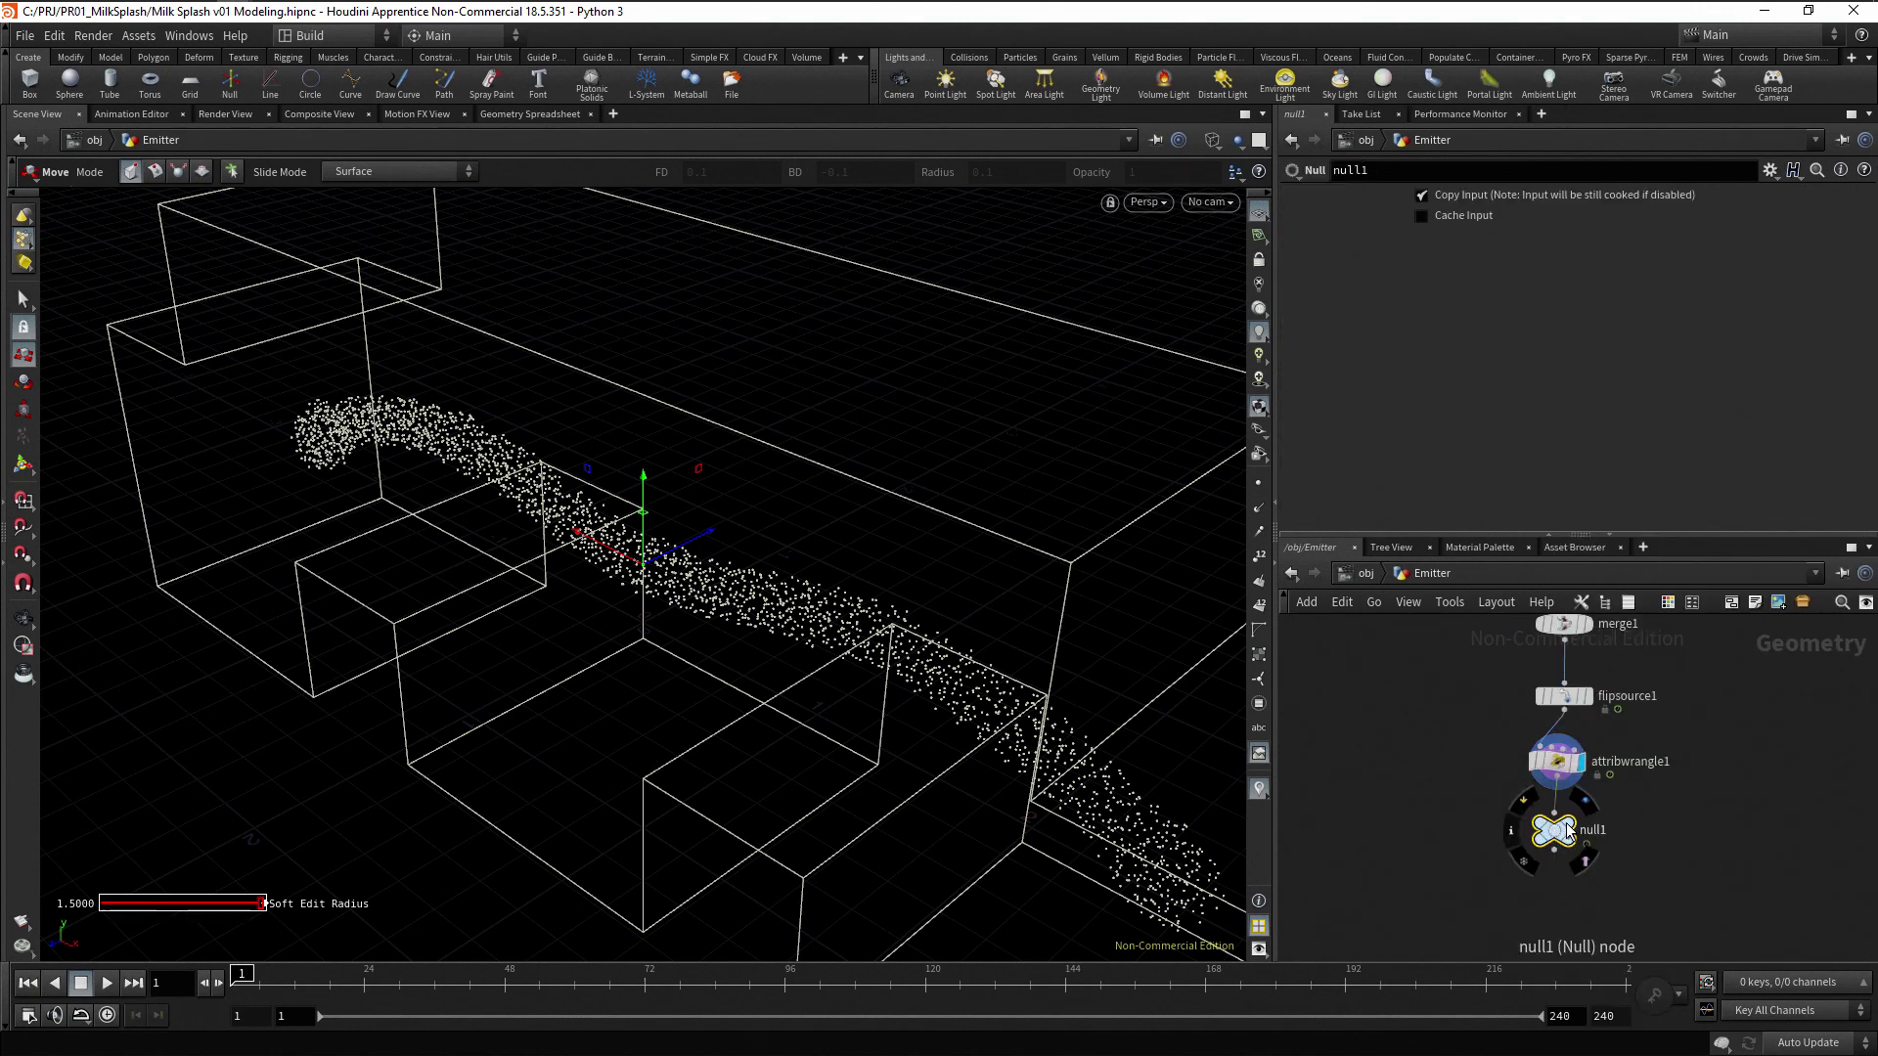
double_click(1594, 831)
type("OU")
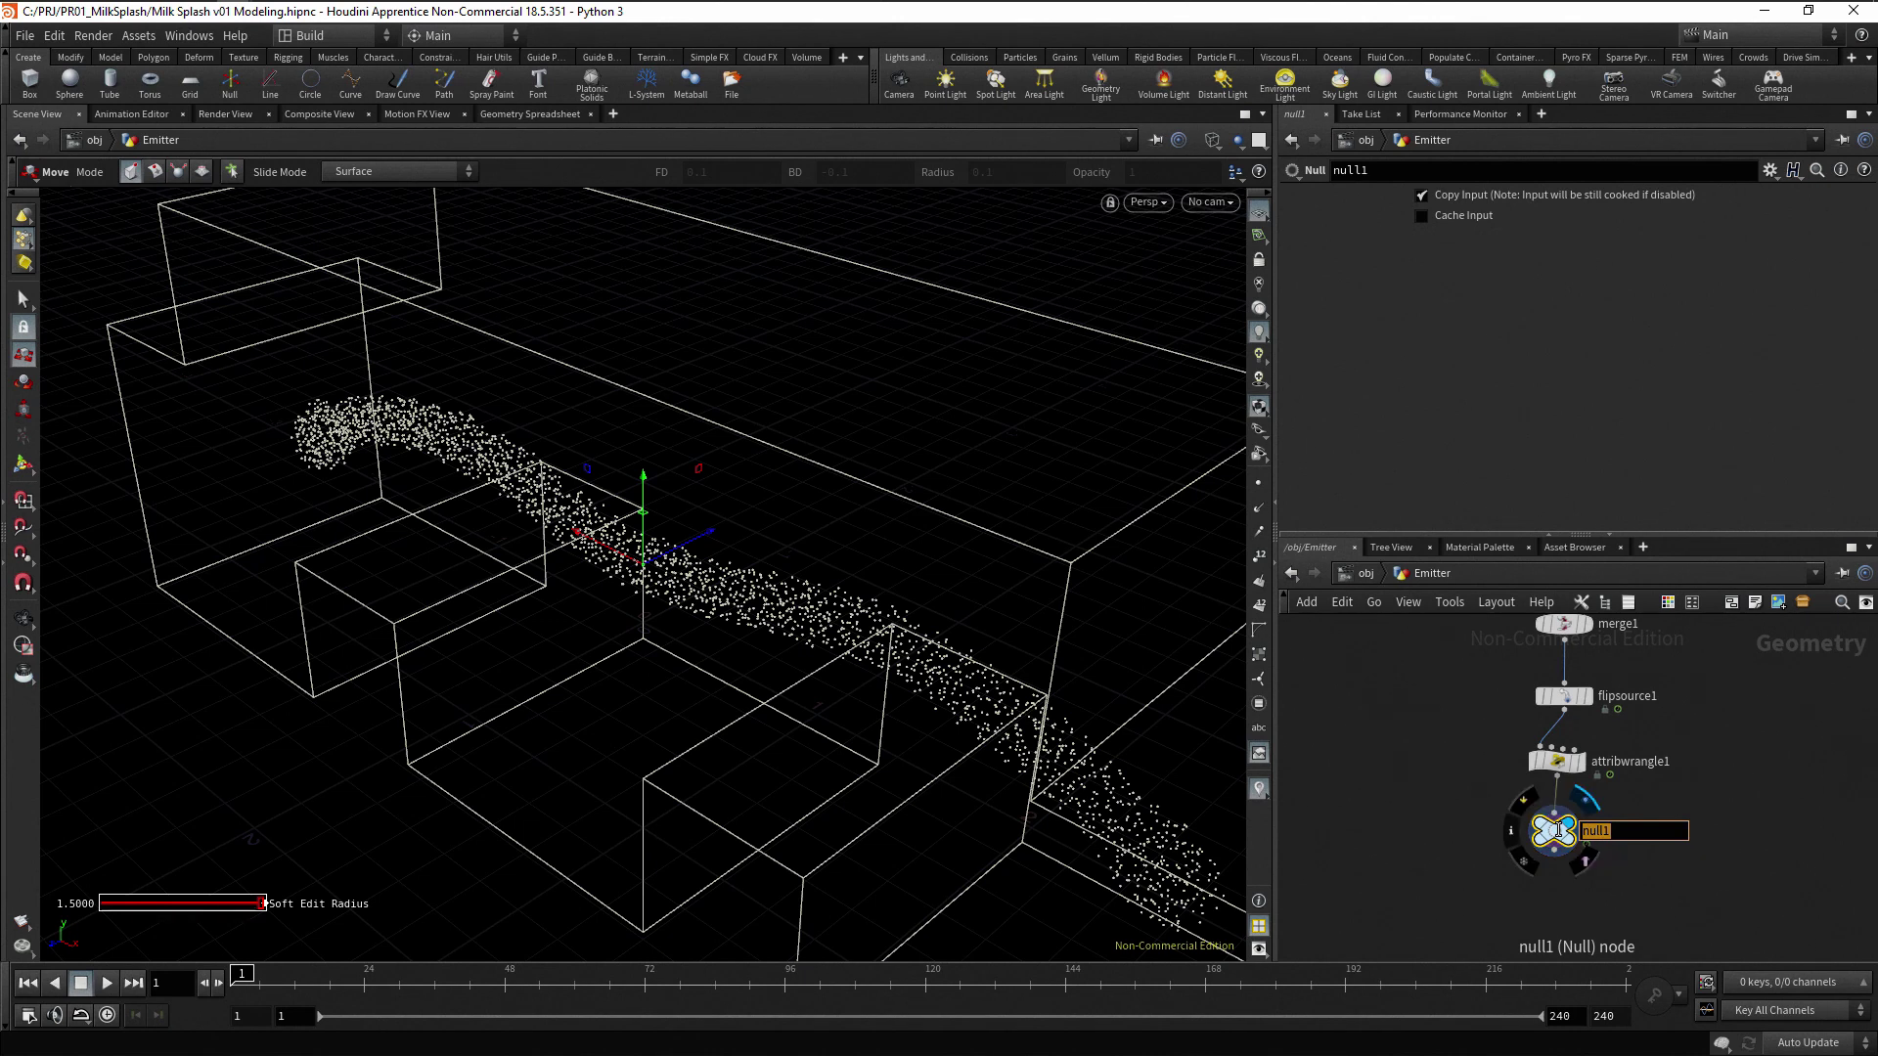
type("T")
key("Return")
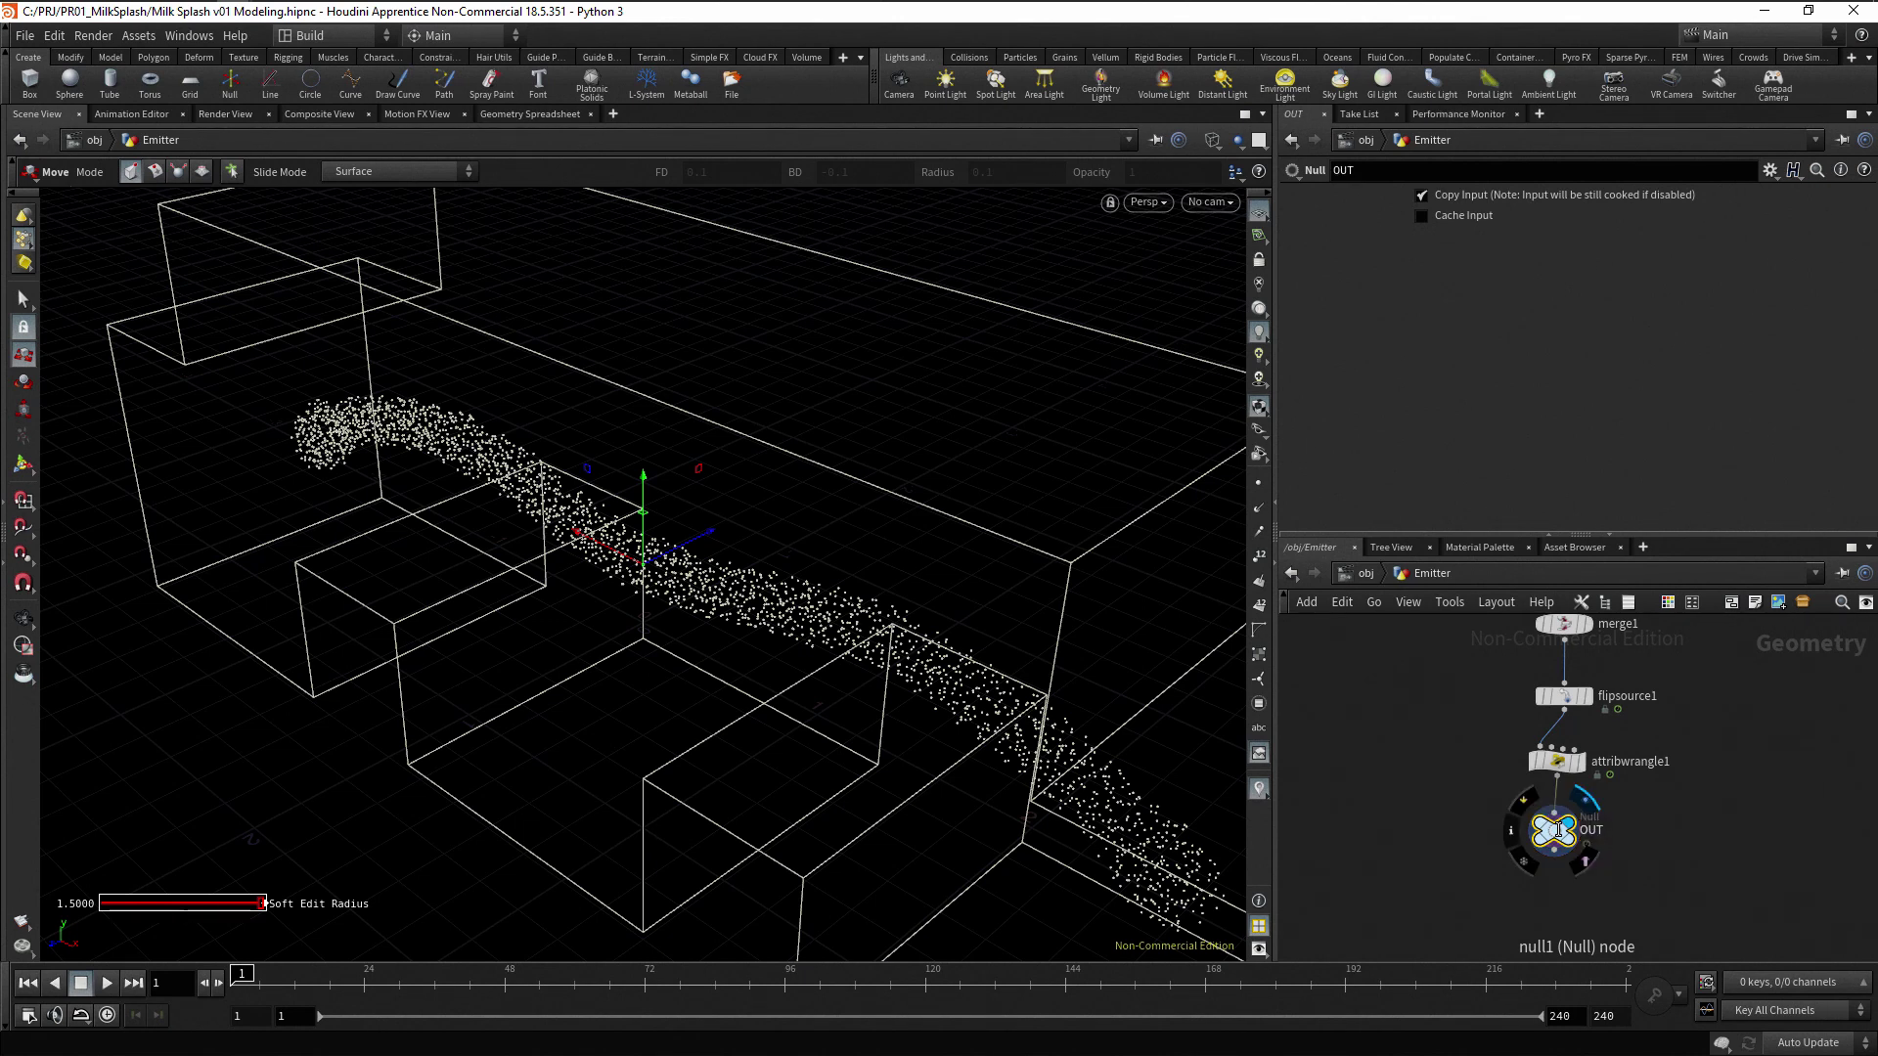
Return to the object level and frame the Raspberry and Emitter objects together in the viewport
key("h")
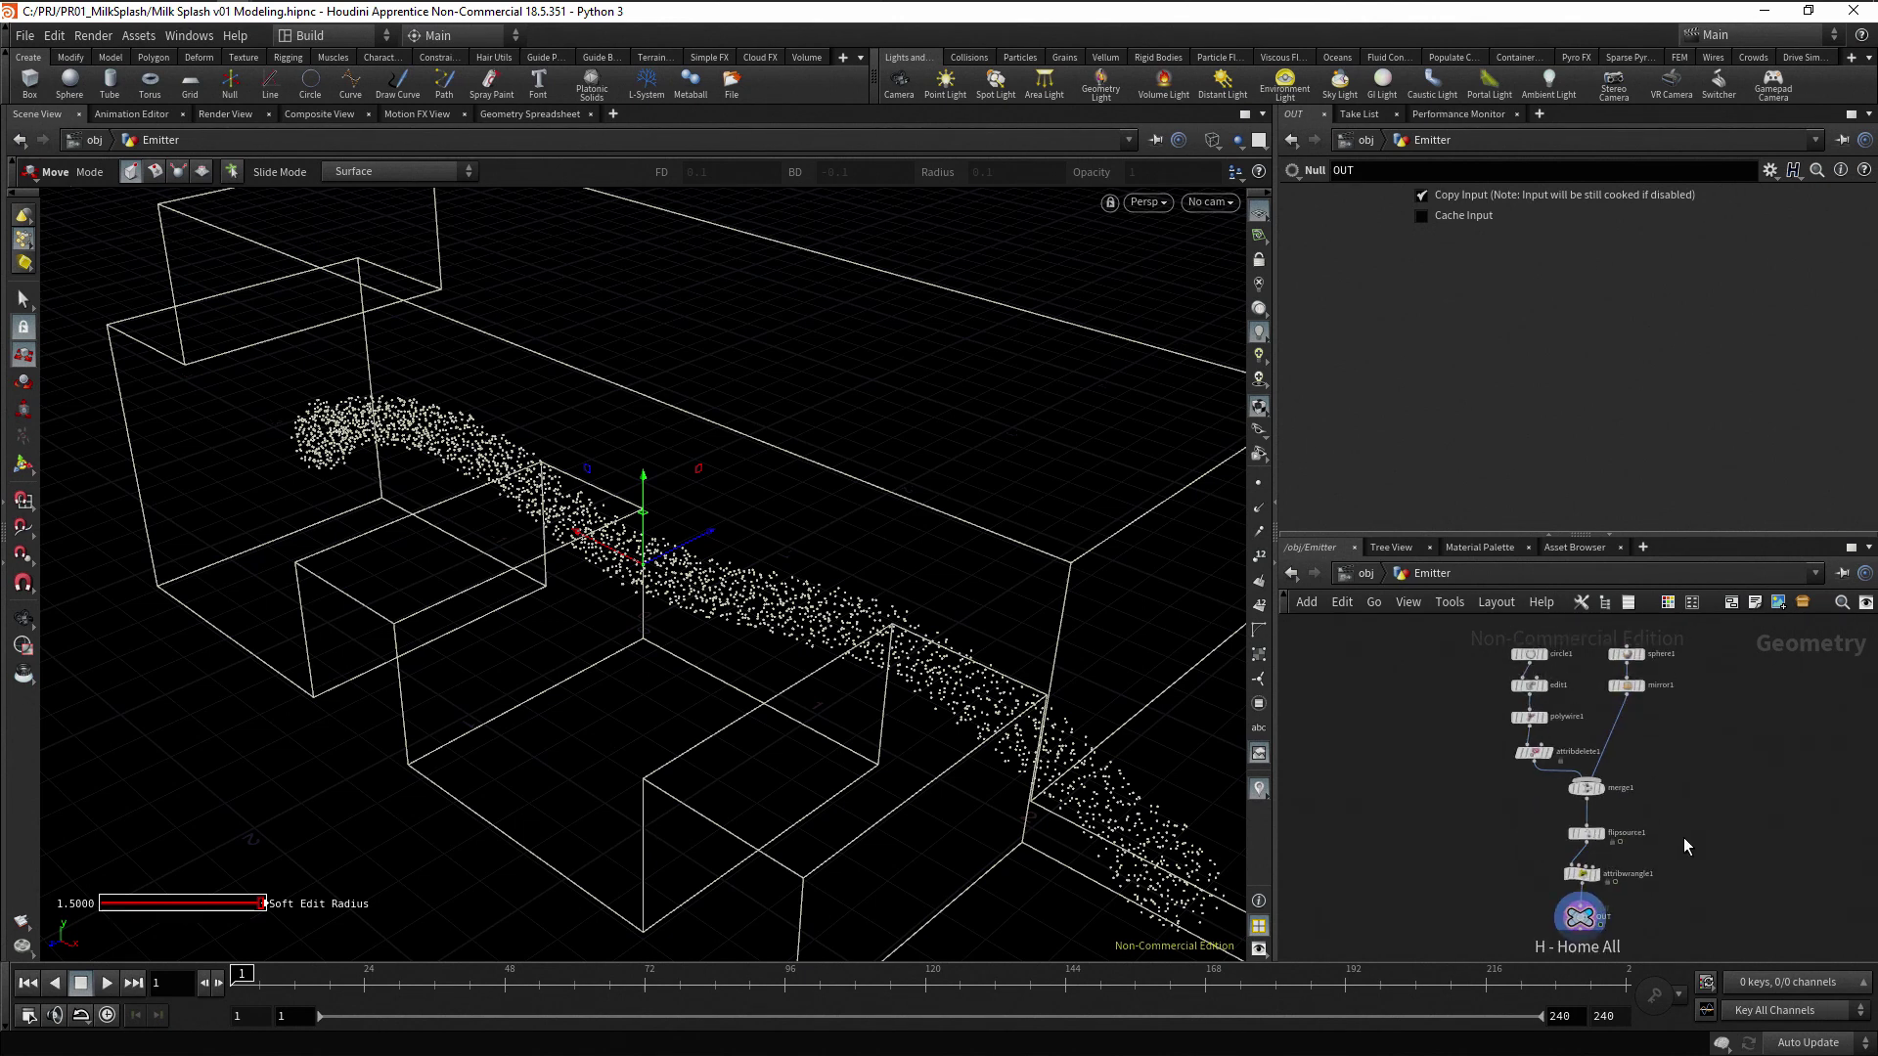
left_click(1366, 574)
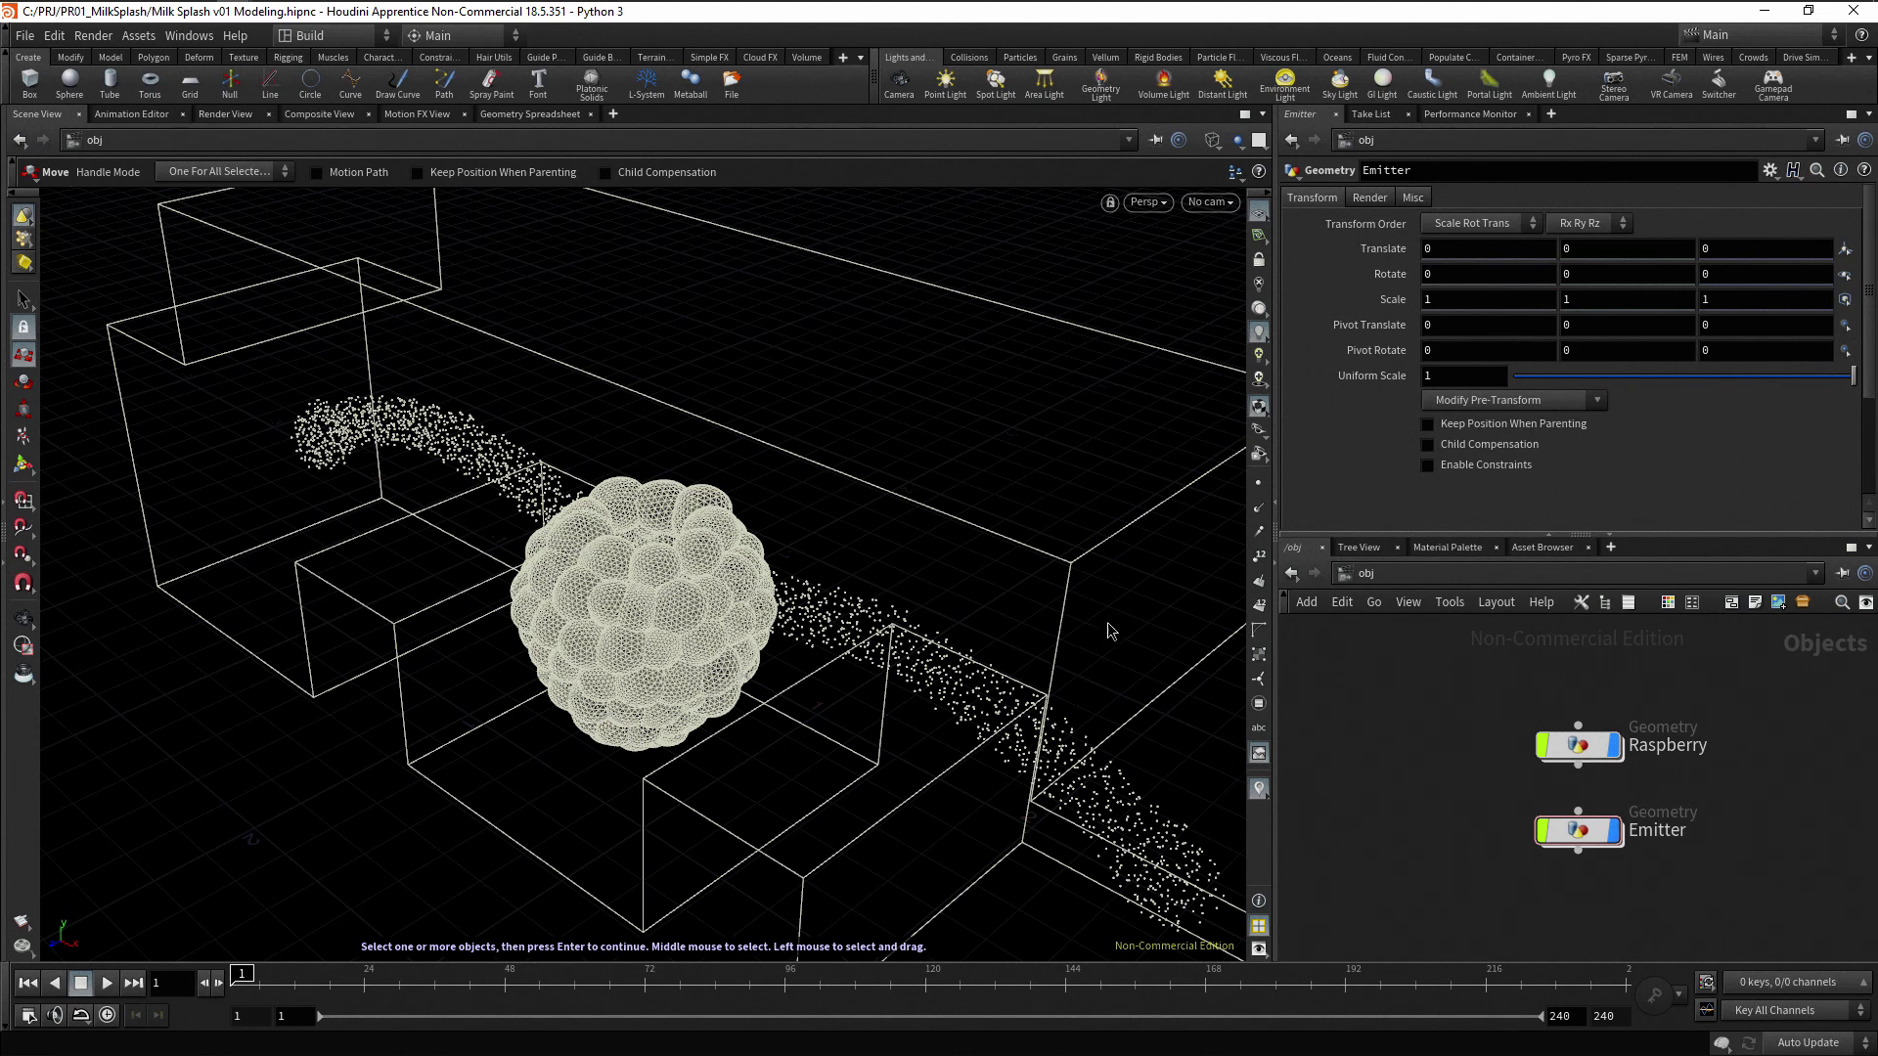
key("space+h")
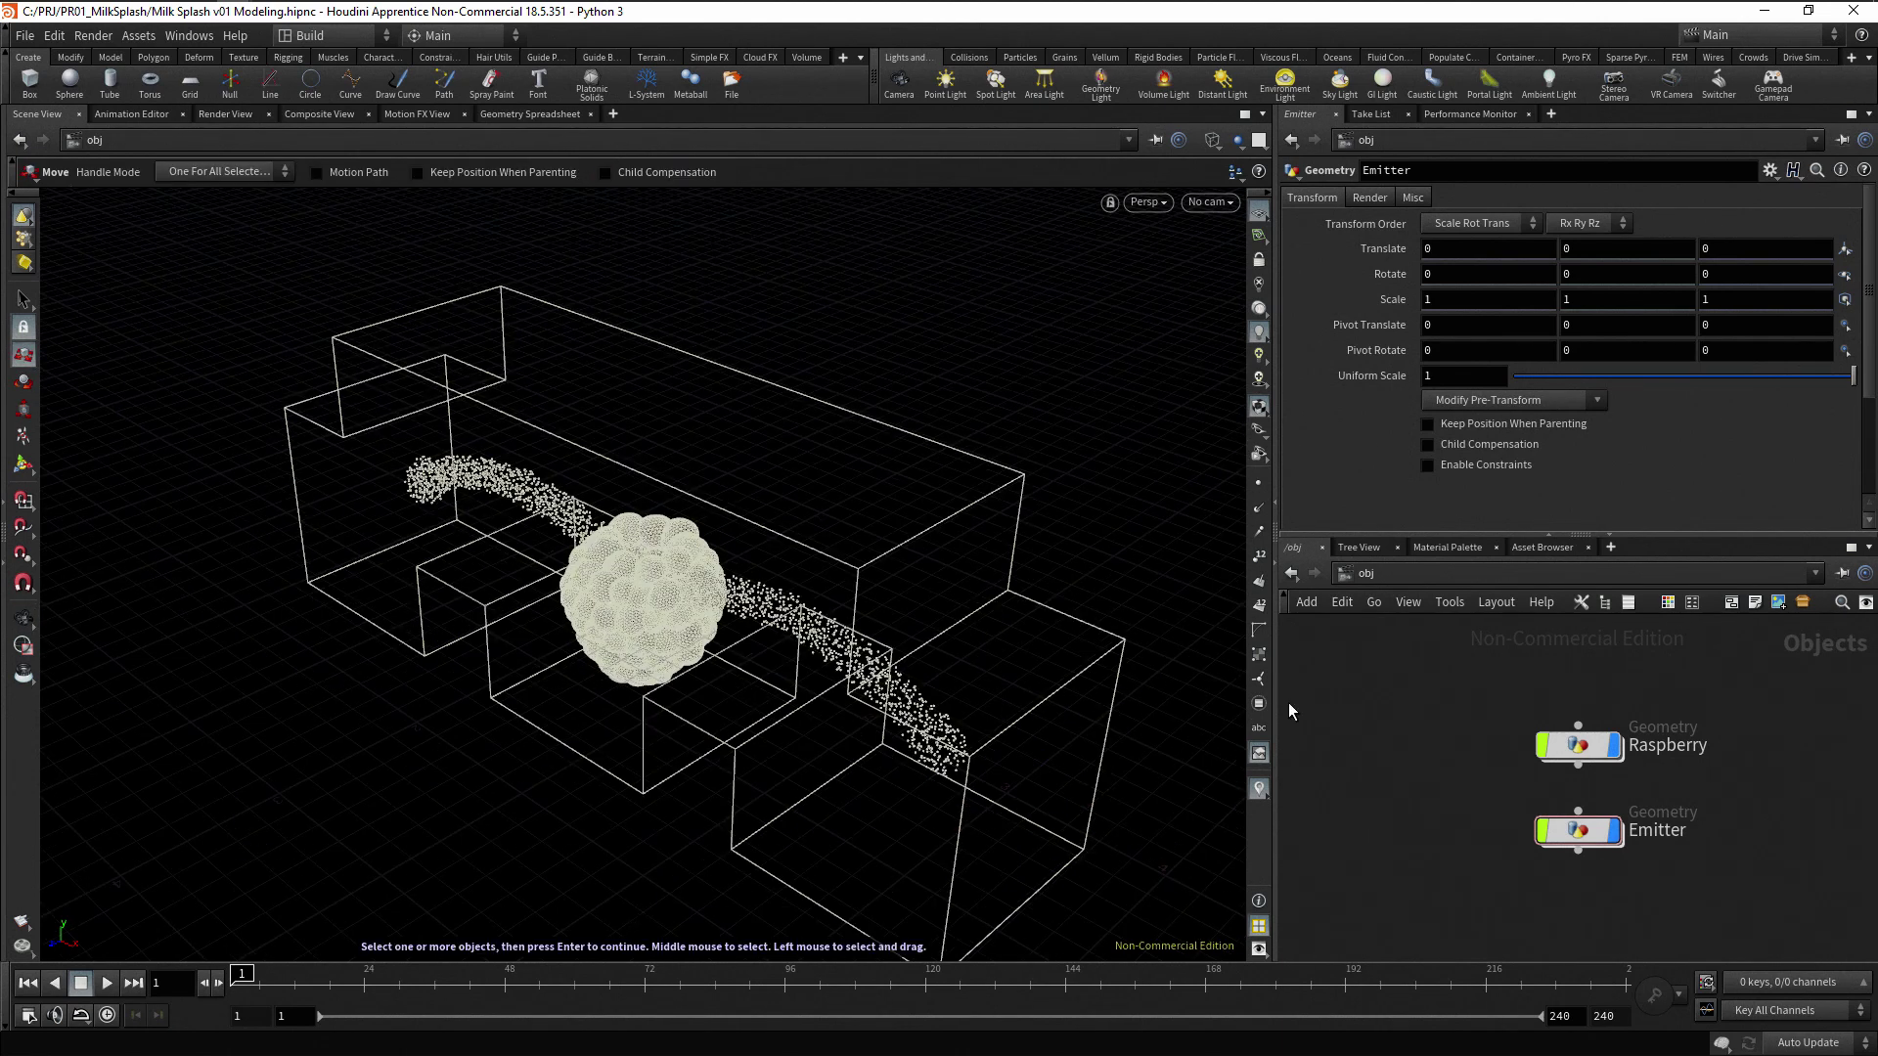